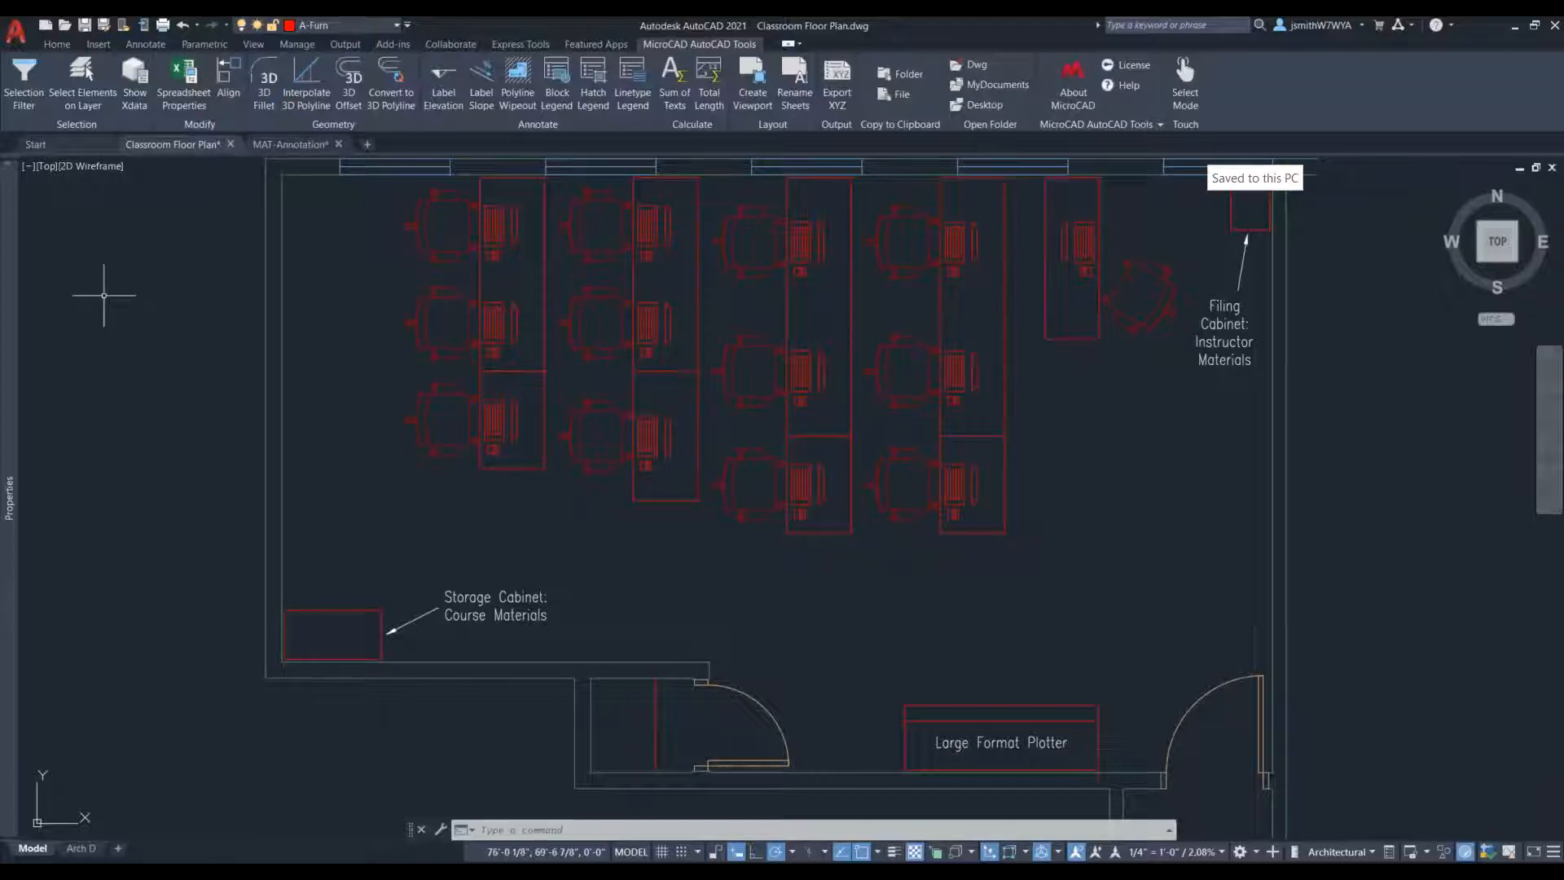
- Open the Selection Filter and examine the A-Door entities grouped by layer and the Arc entities grouped by type
click(24, 98)
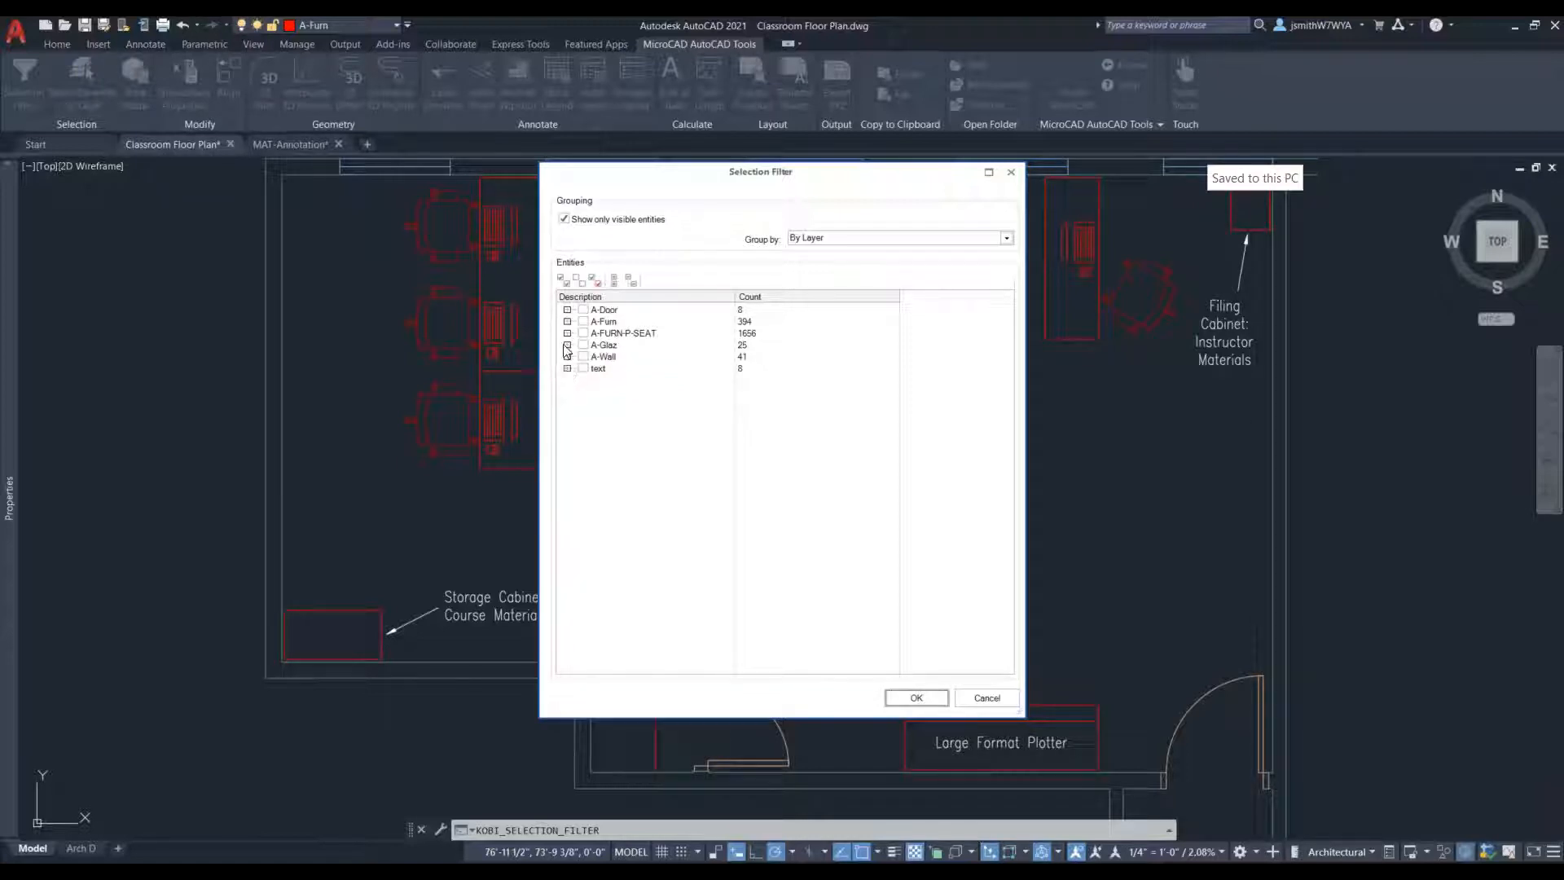
click(568, 310)
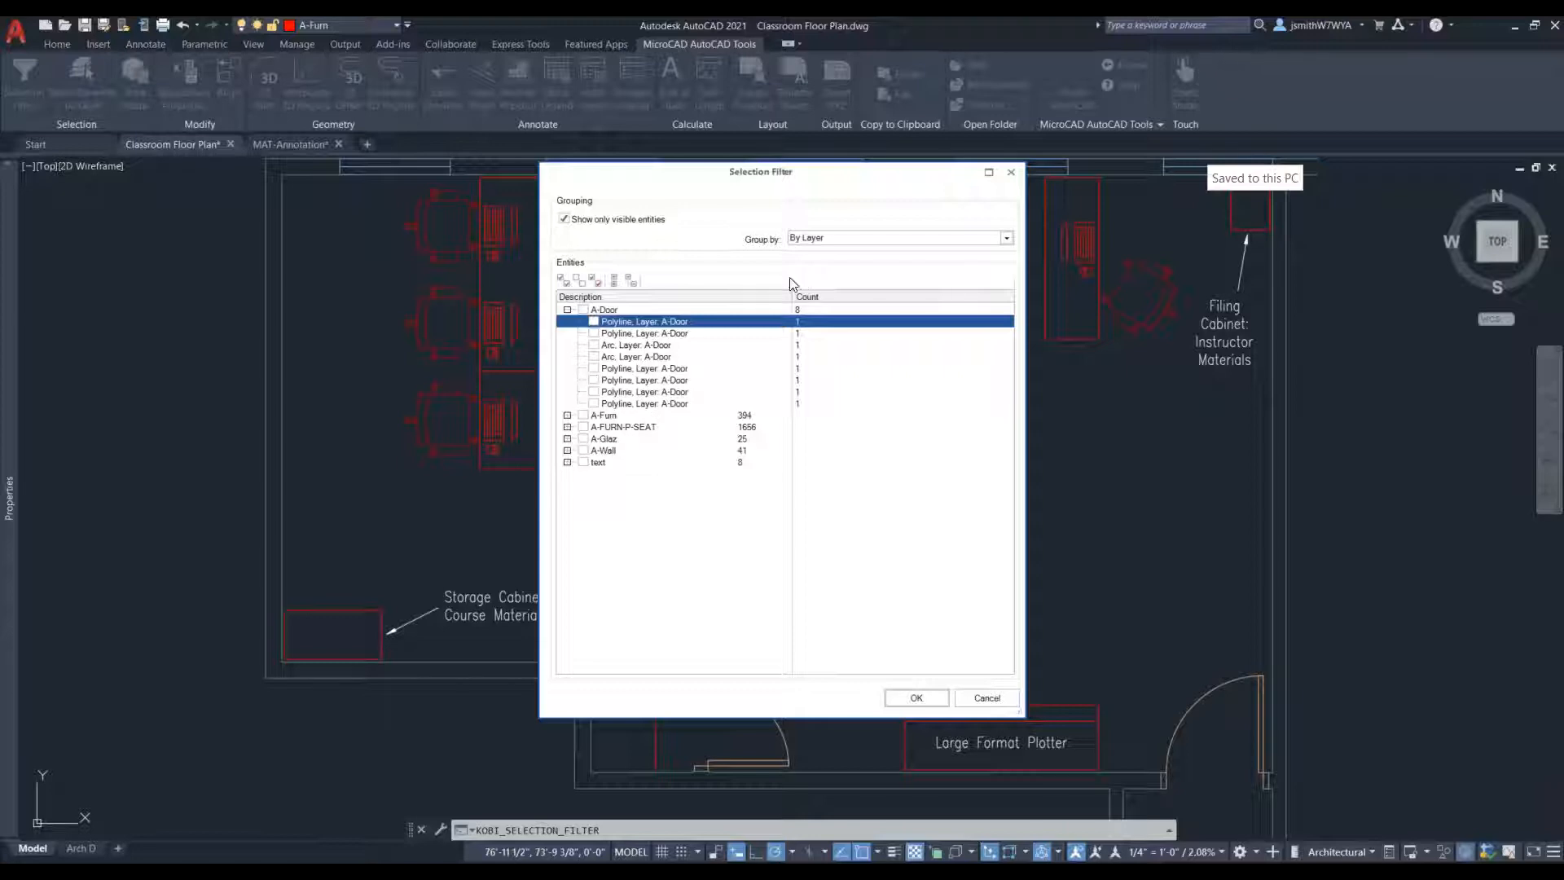
click(859, 242)
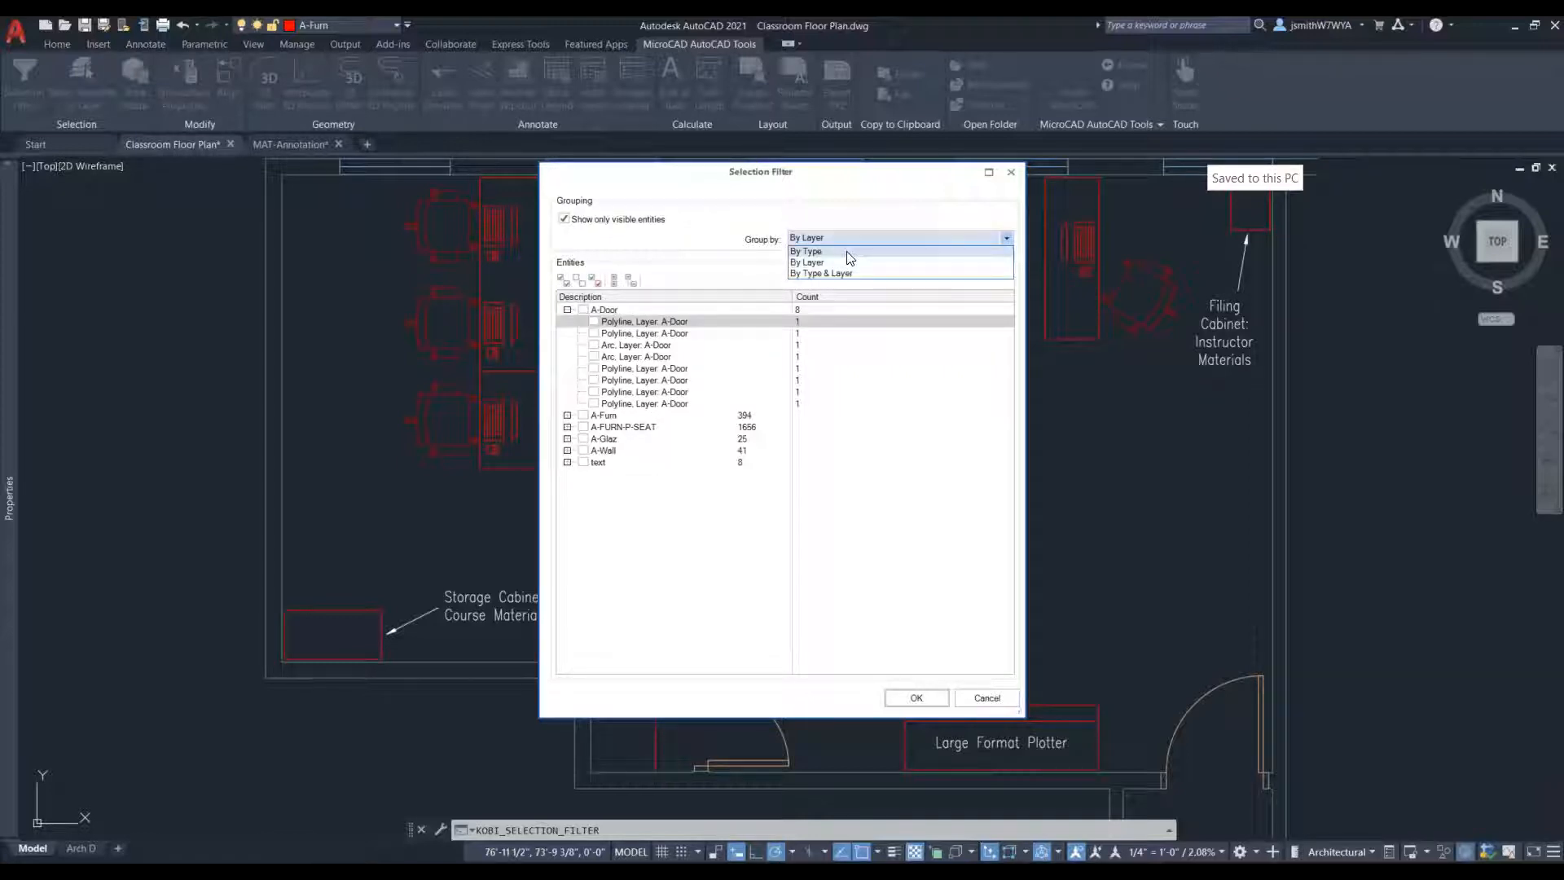
click(849, 255)
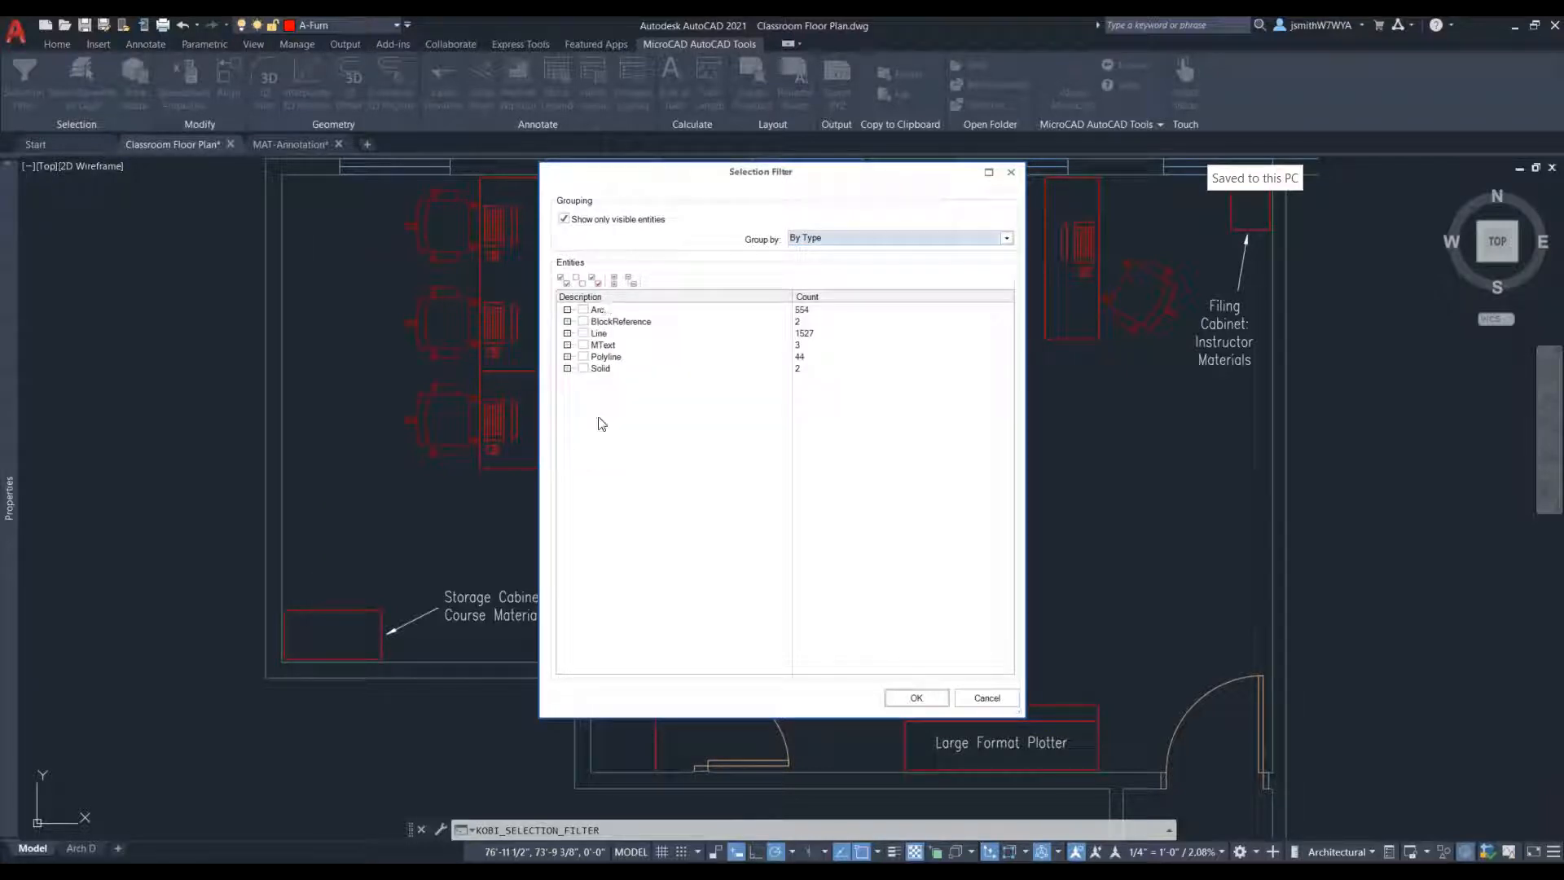
click(568, 311)
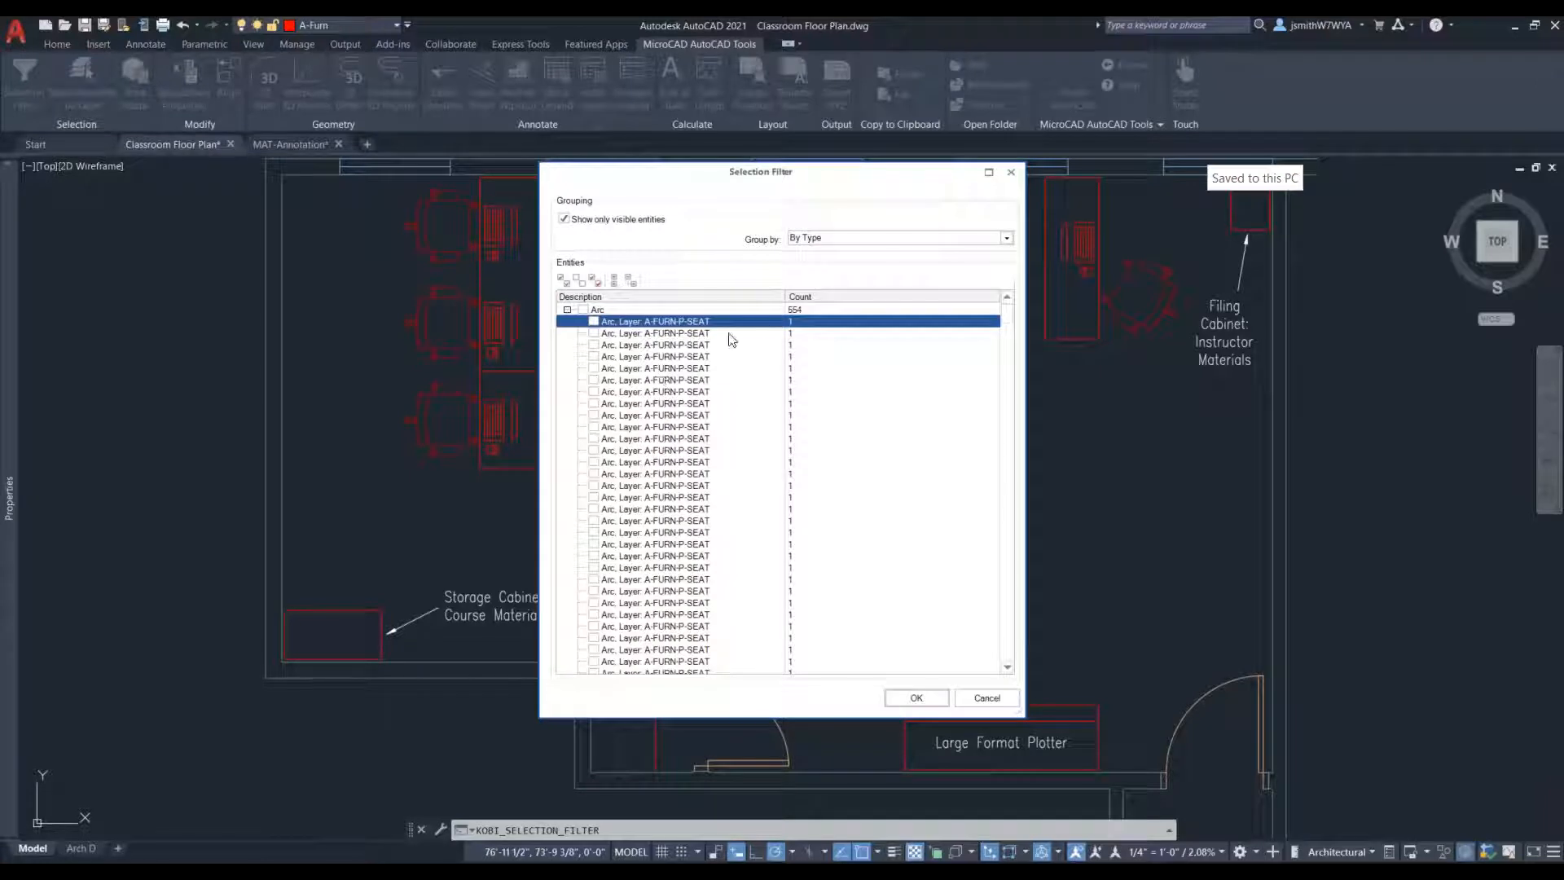
scroll(707, 523, down, 3)
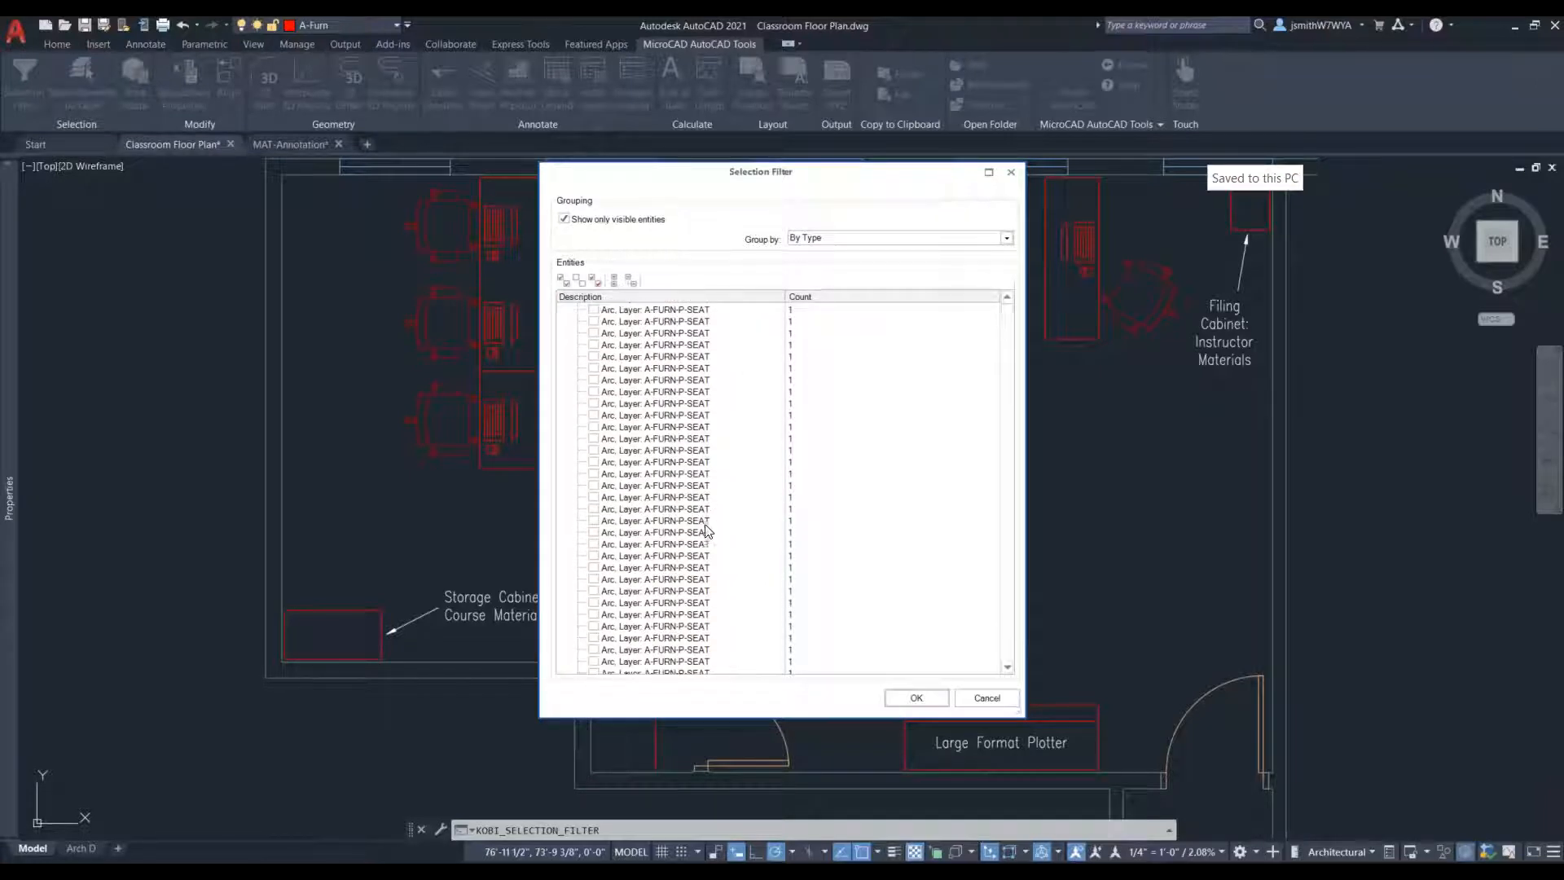
scroll(707, 582, down, 8)
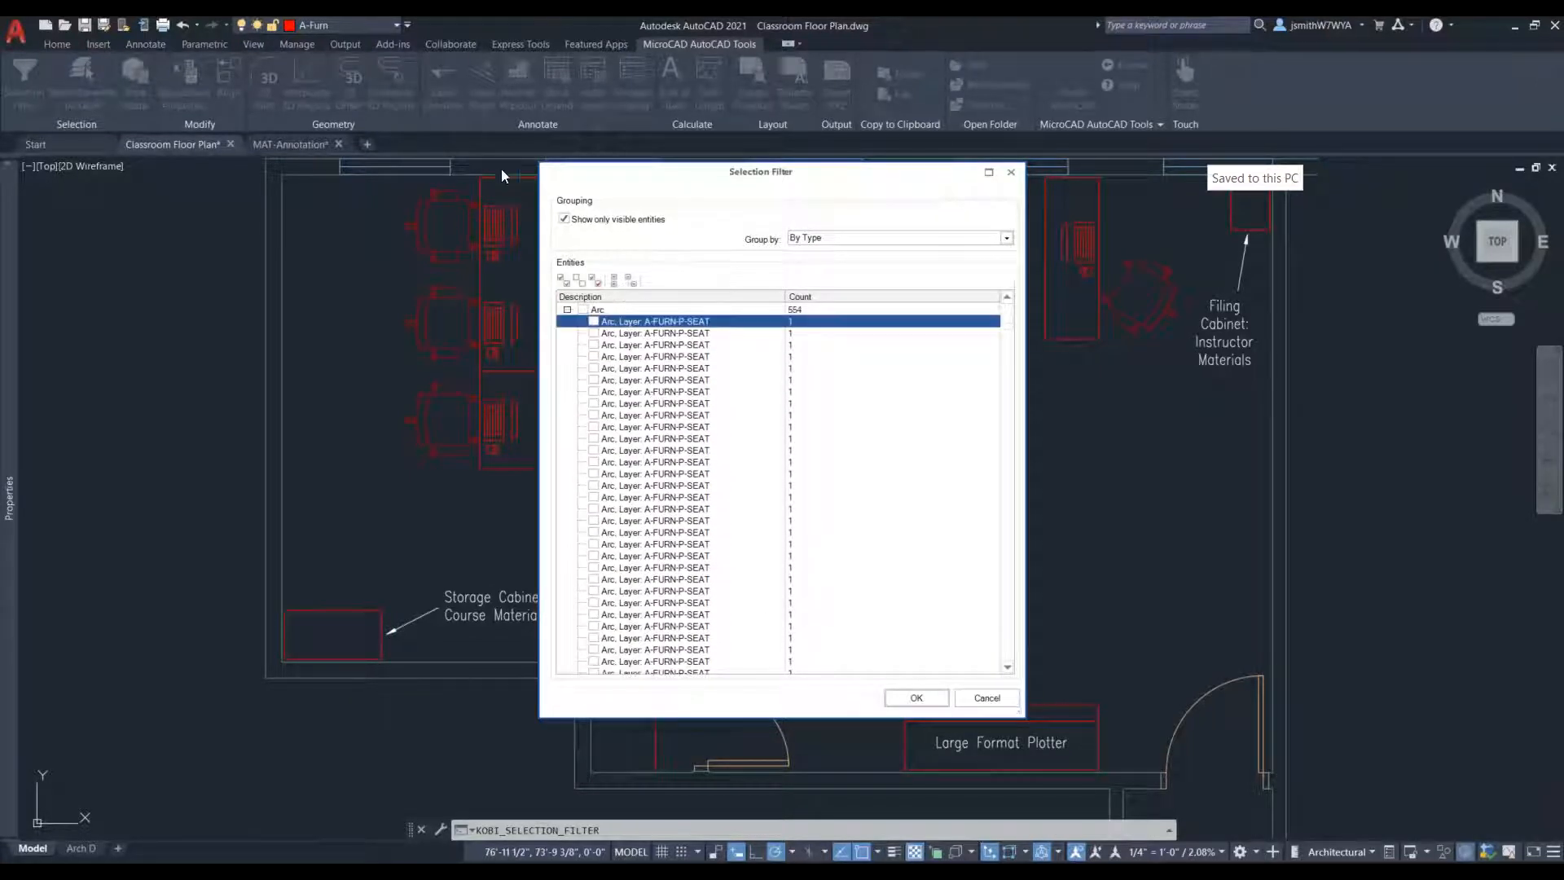
click(568, 309)
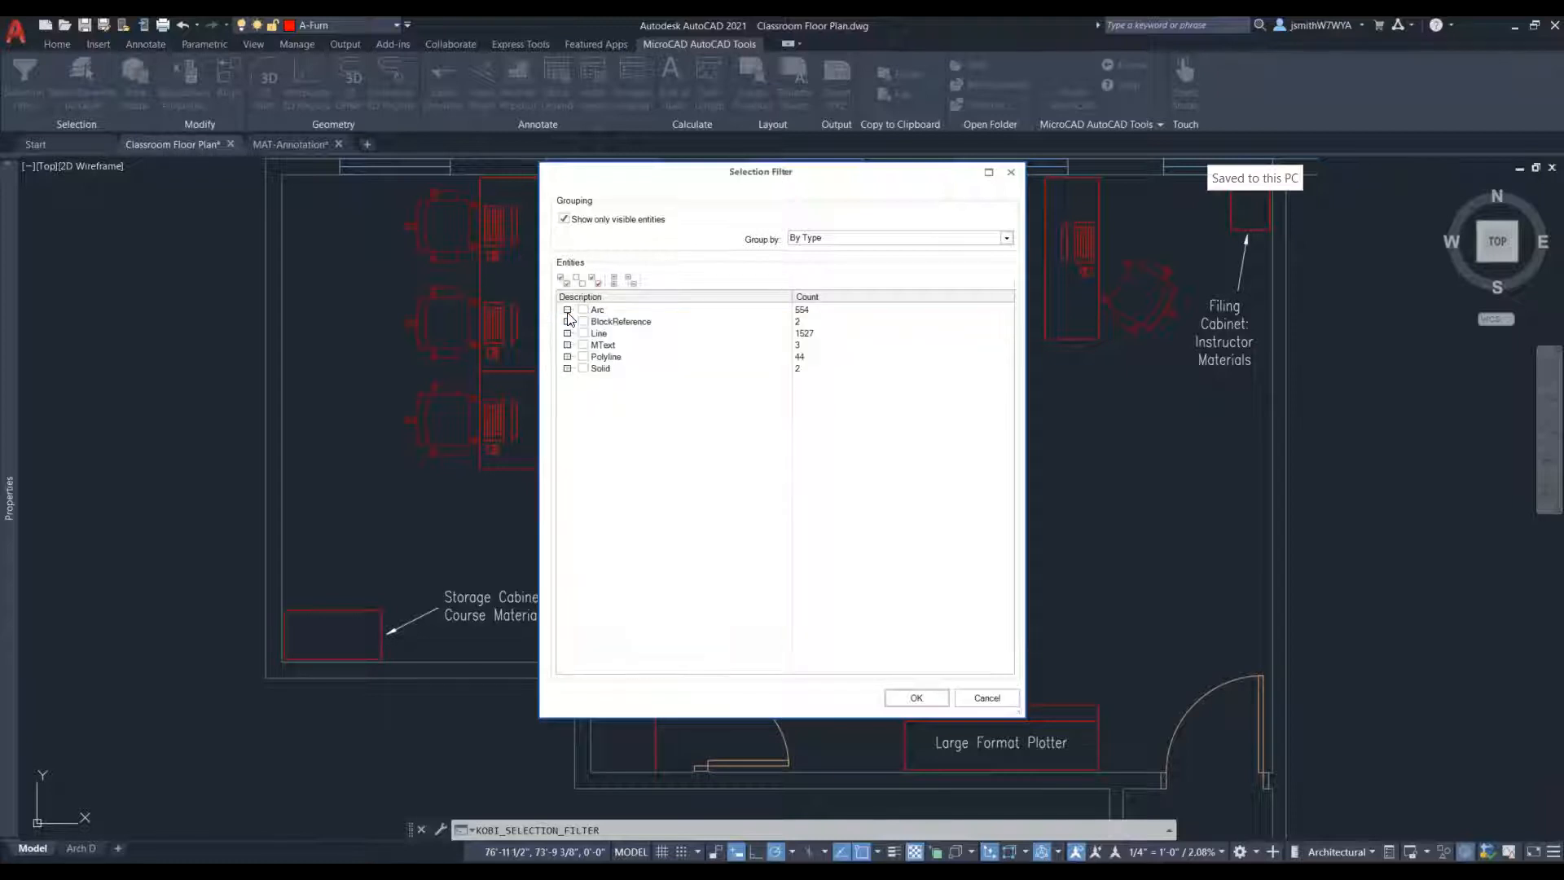
- Group the filter's entities By Type & Layer and expand the Polyline and Solid types and the polylines' A-Door layer
click(845, 243)
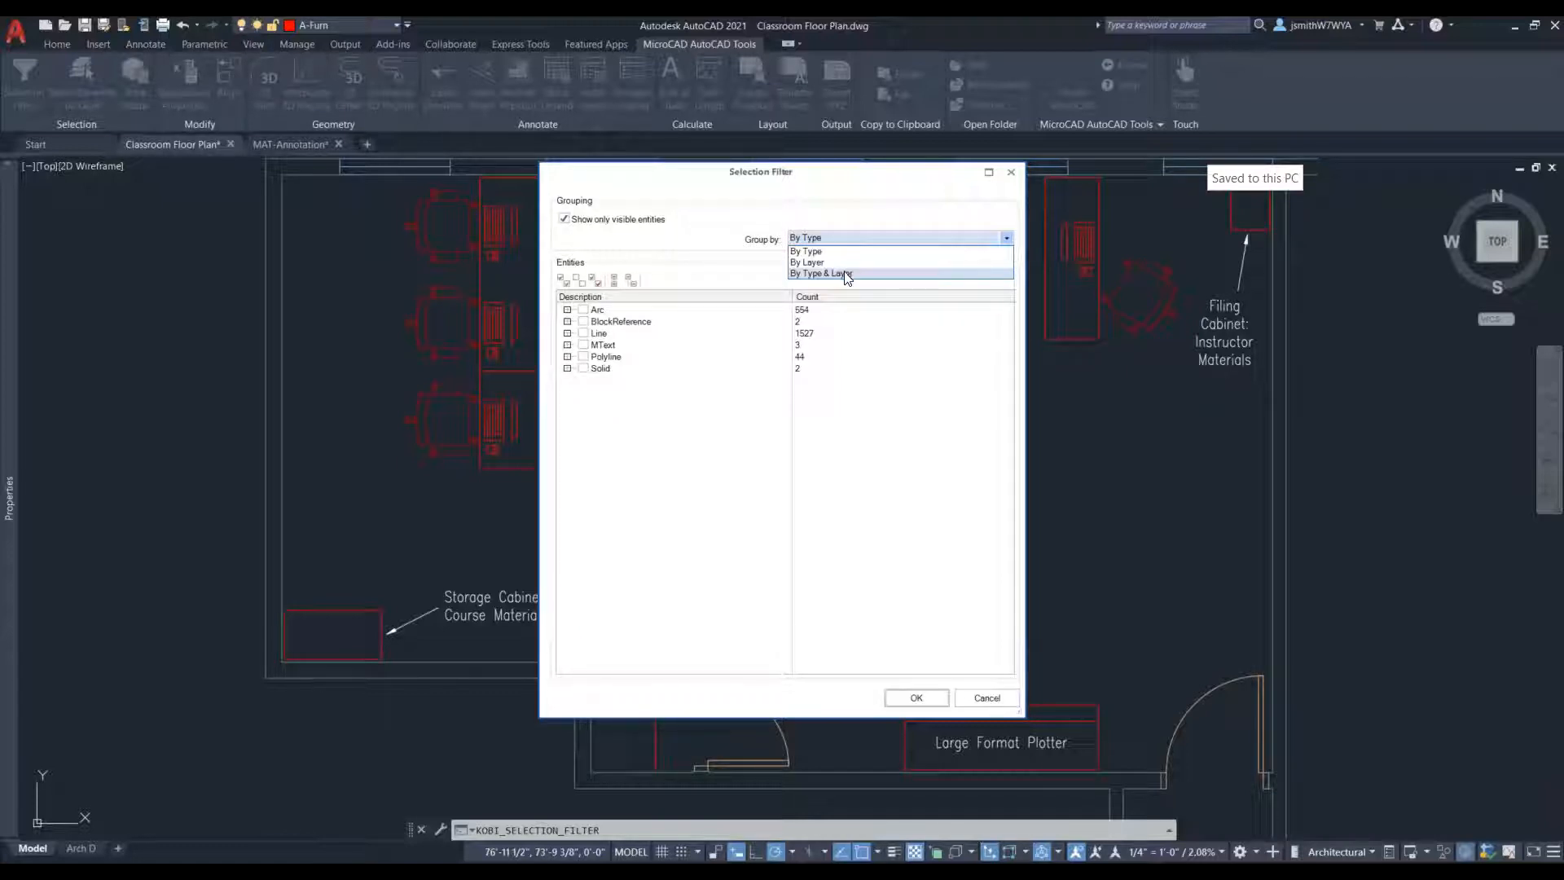
click(847, 274)
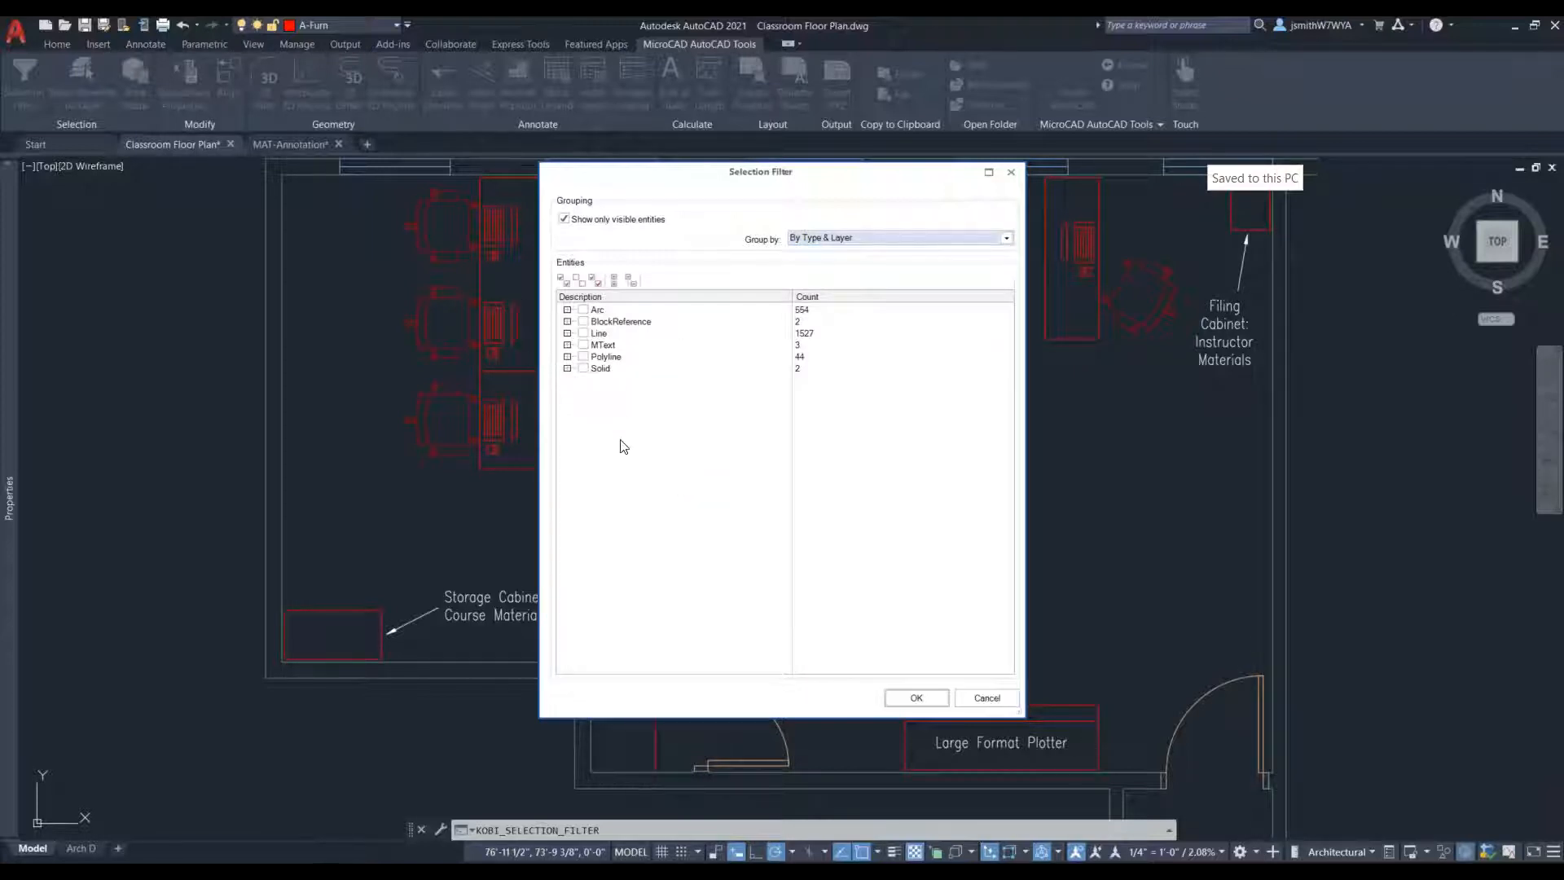
click(567, 357)
click(568, 403)
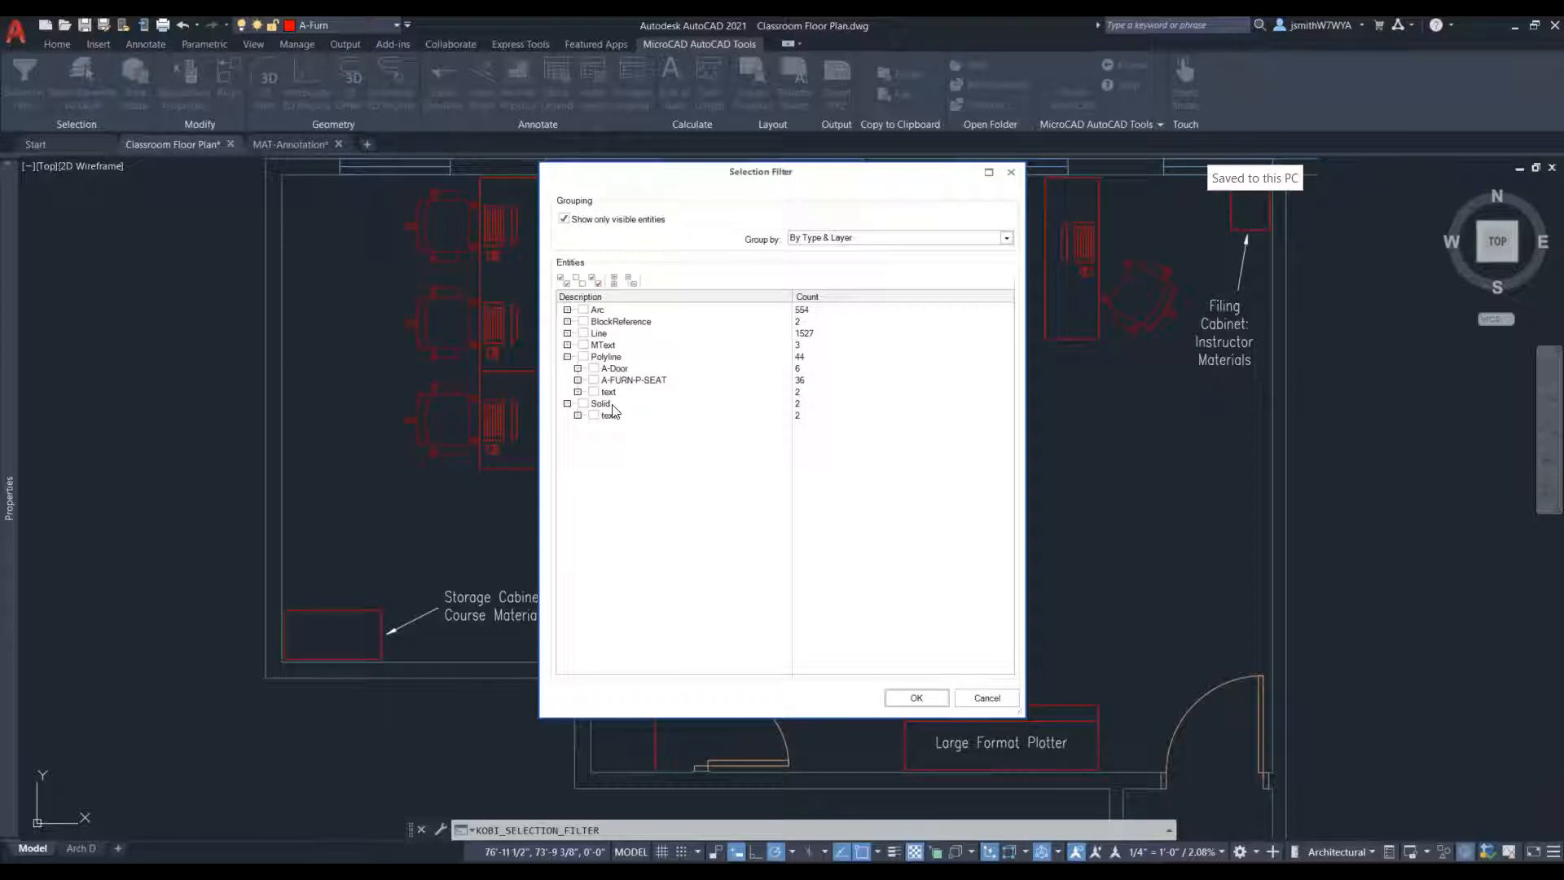
click(577, 369)
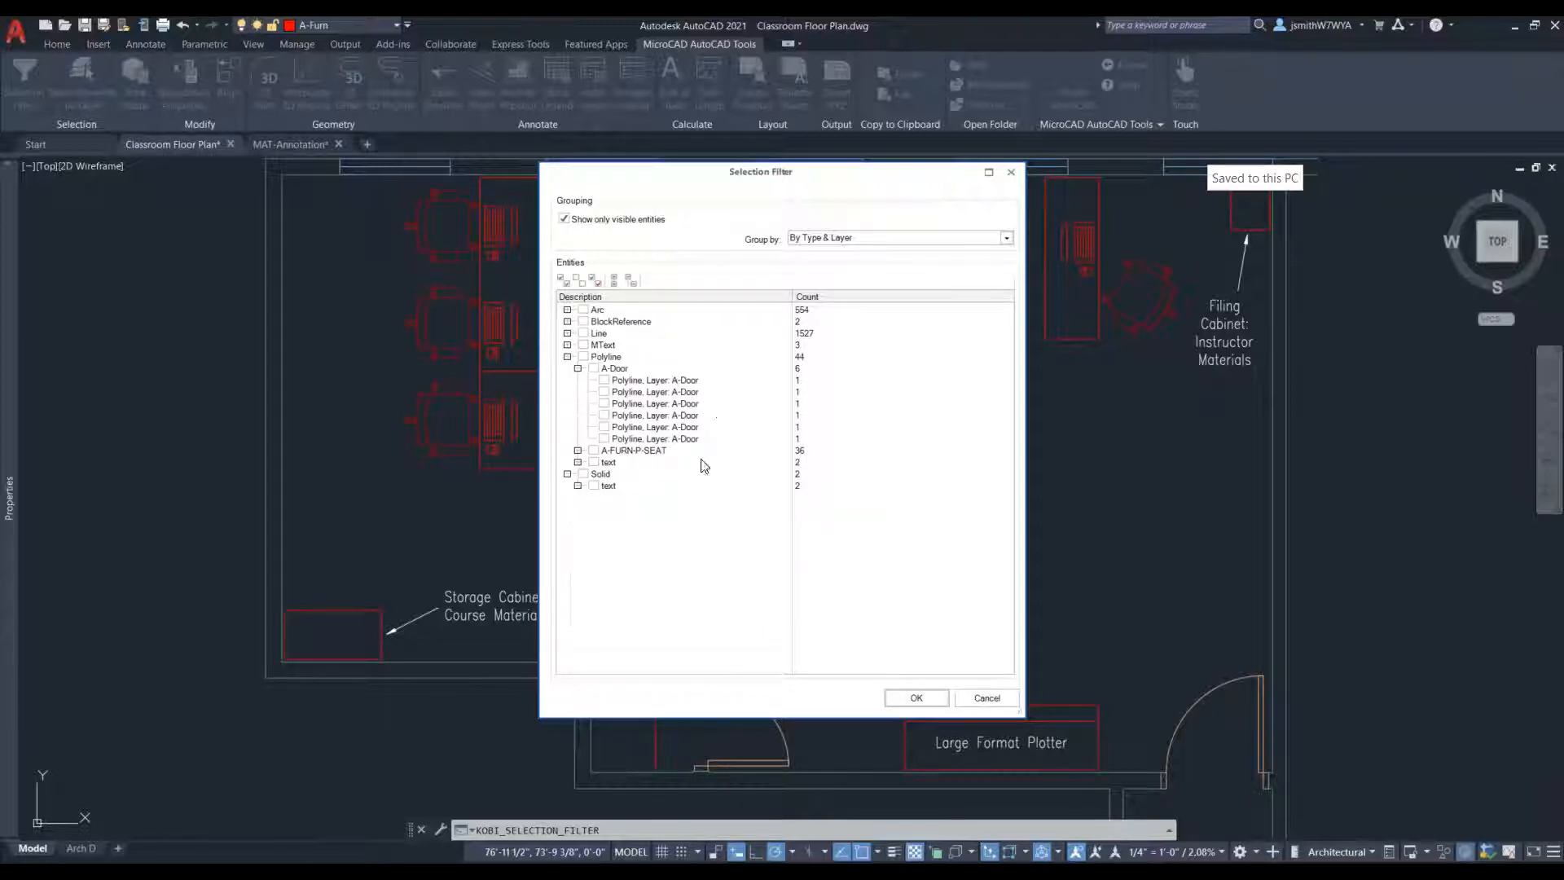
- Select all BlockReference and MText entities in the drawing through the filter and clear the resulting selection
click(584, 322)
click(916, 700)
click(584, 345)
click(917, 698)
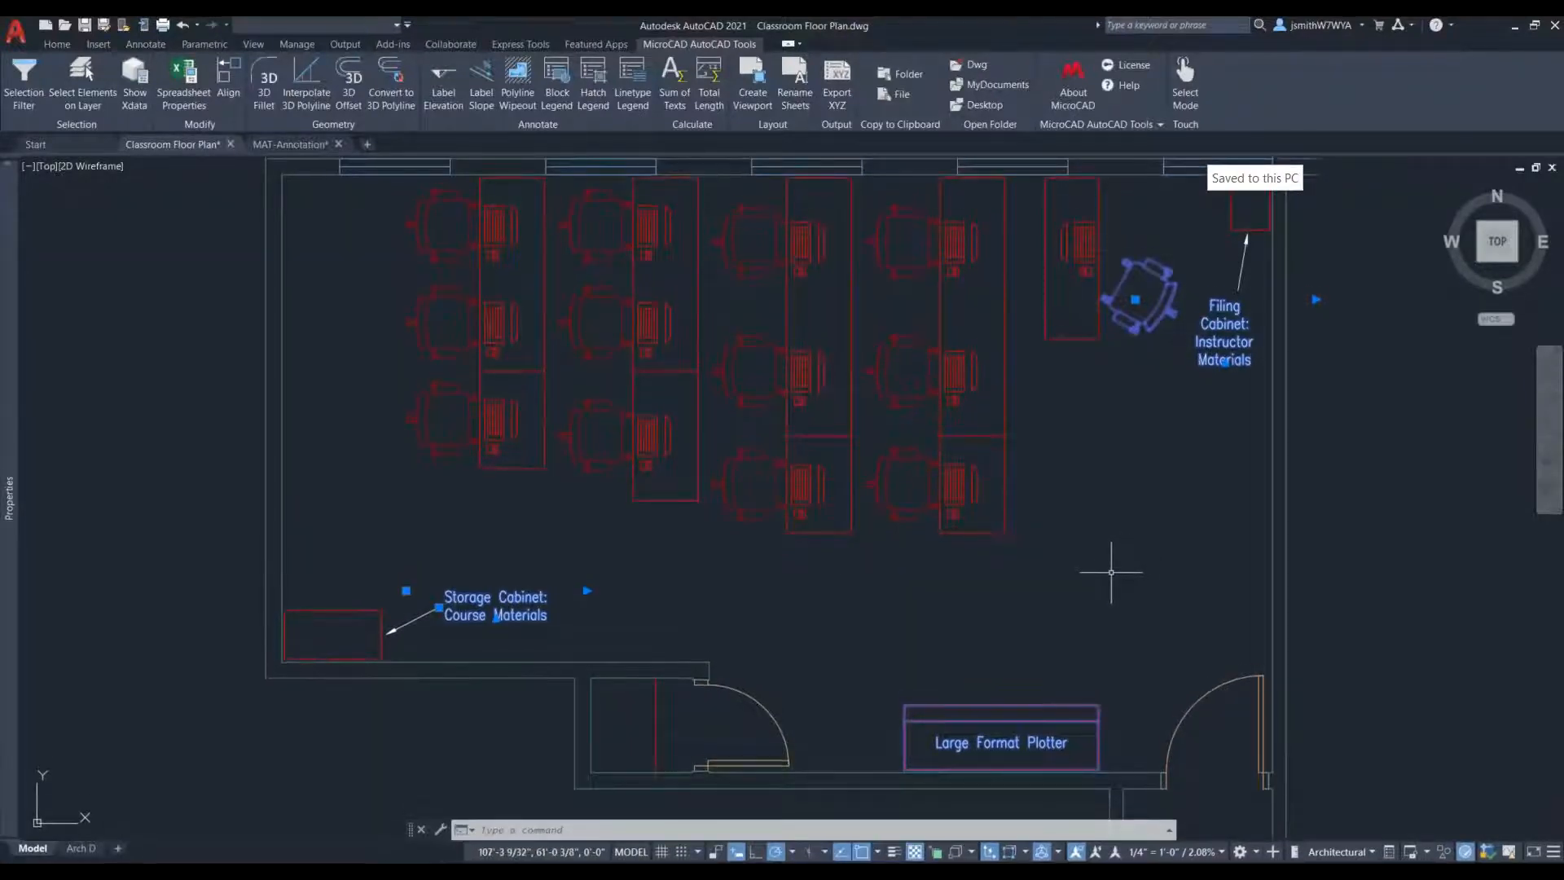
key(Escape)
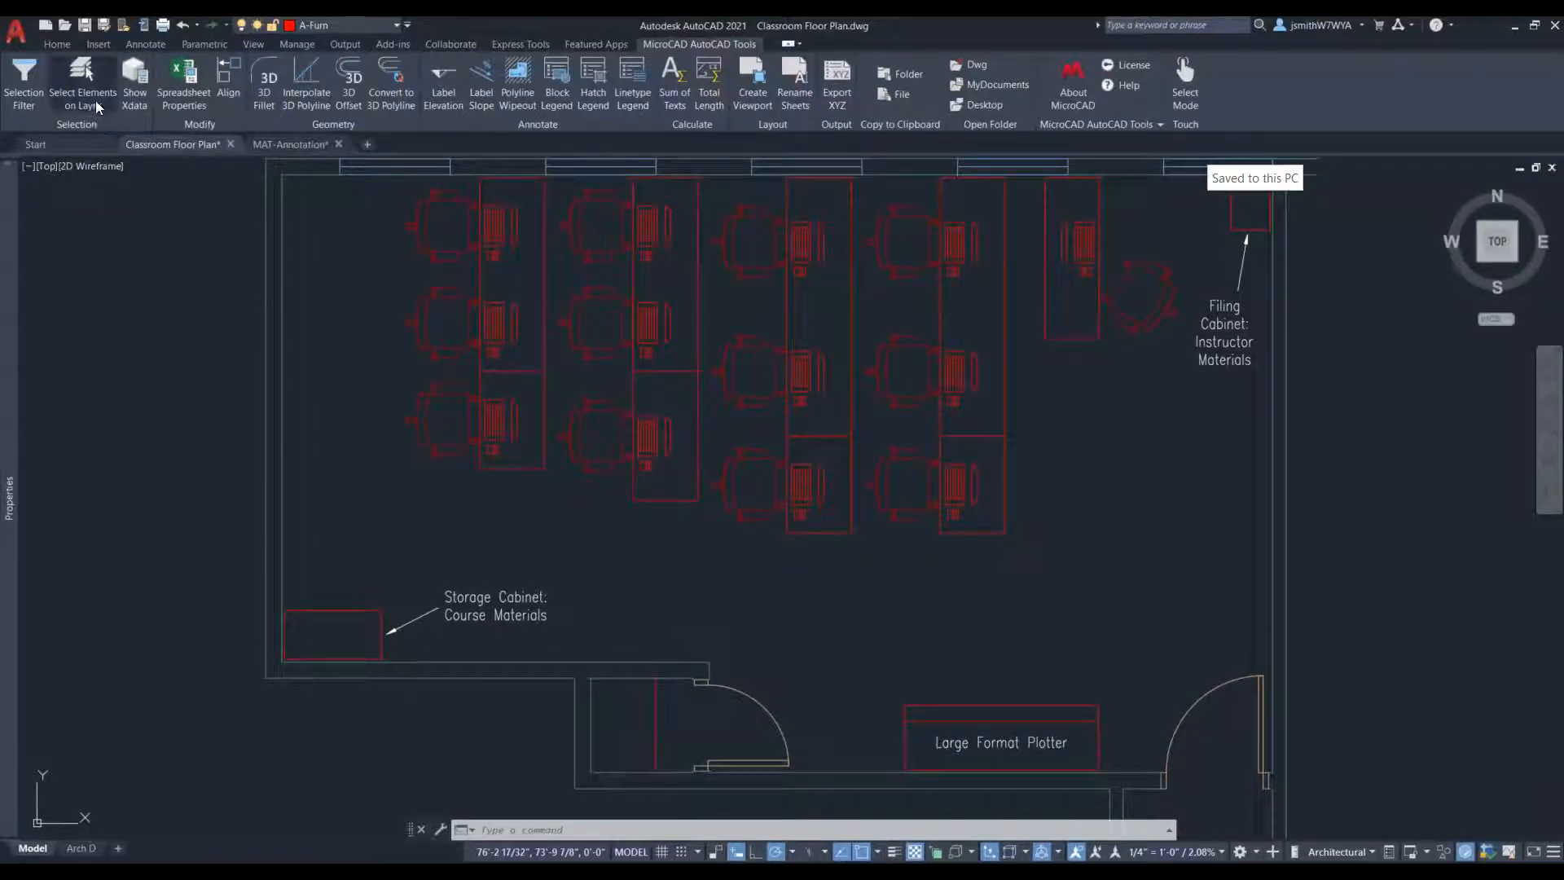
- Select all elements on the same layer as a desk edge line with Select Elements on Layer, and clear the selection
click(92, 95)
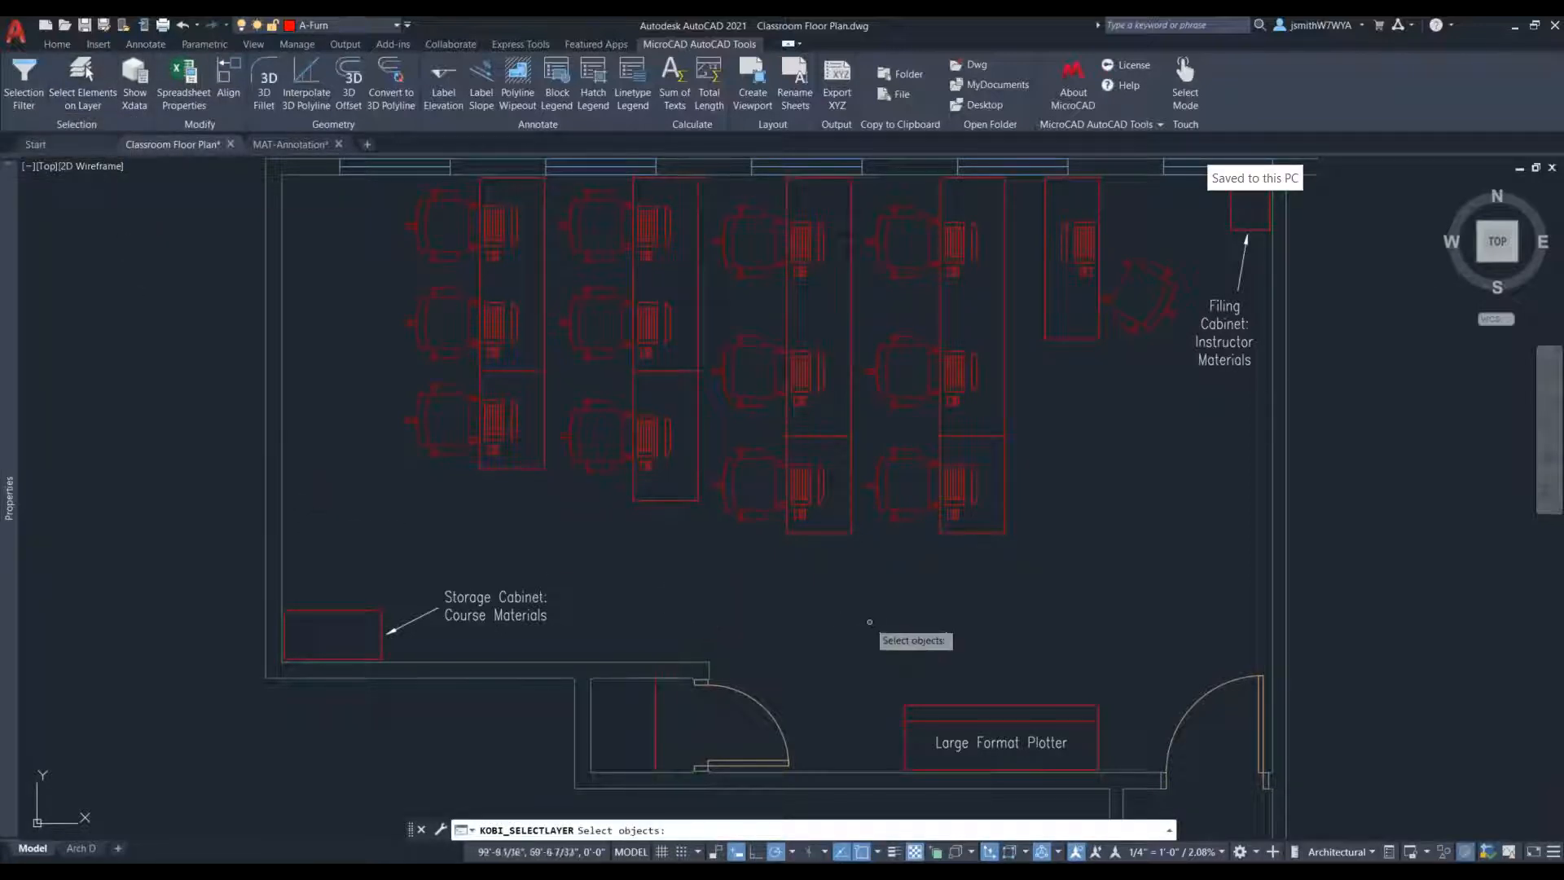
click(1005, 481)
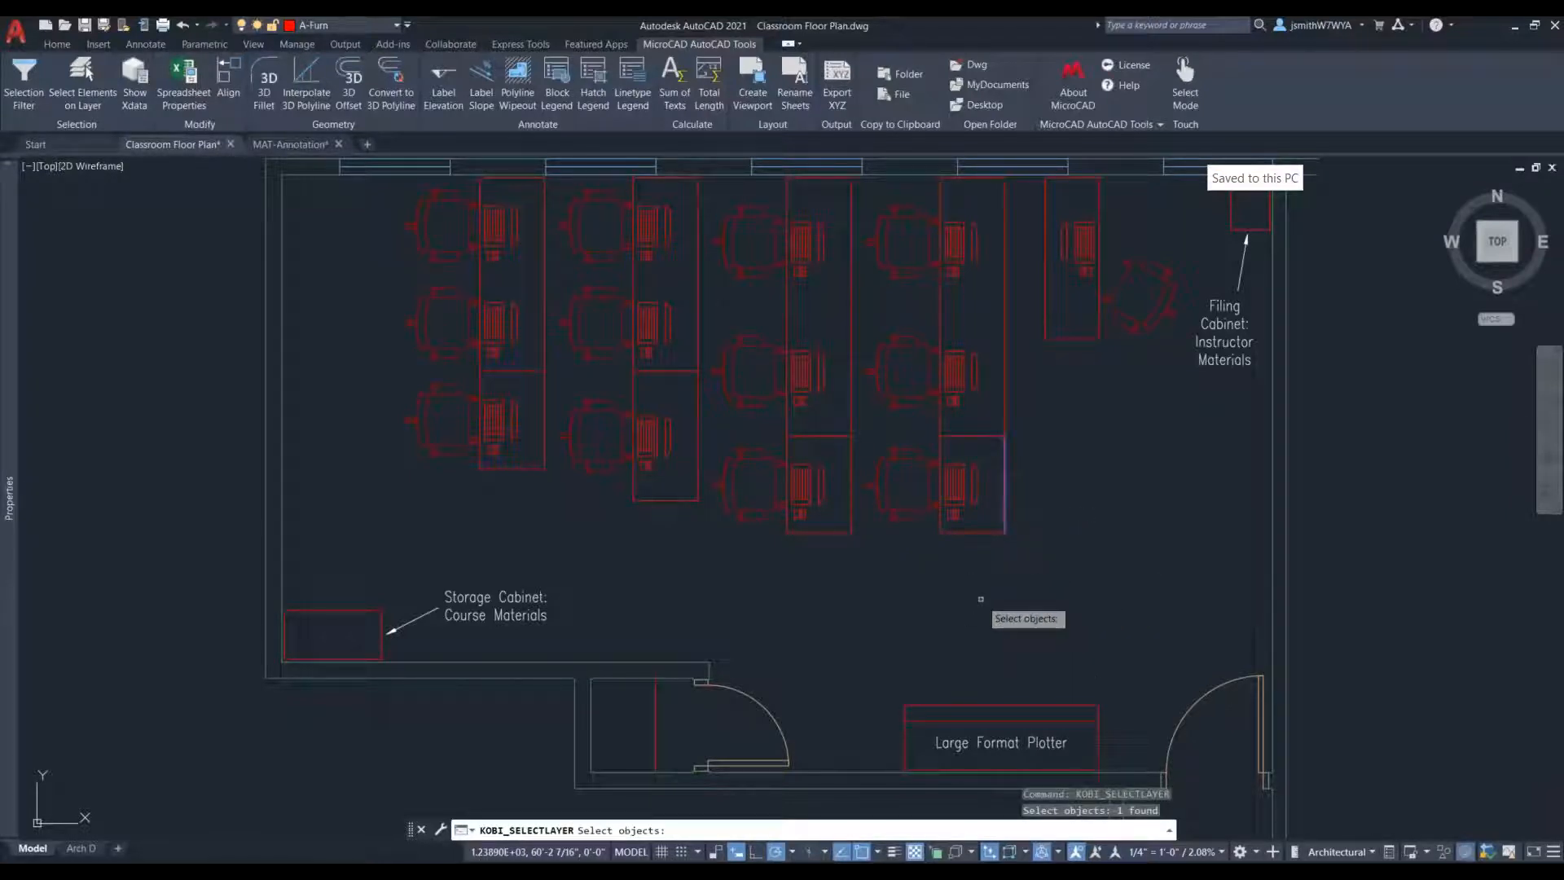
key(Return)
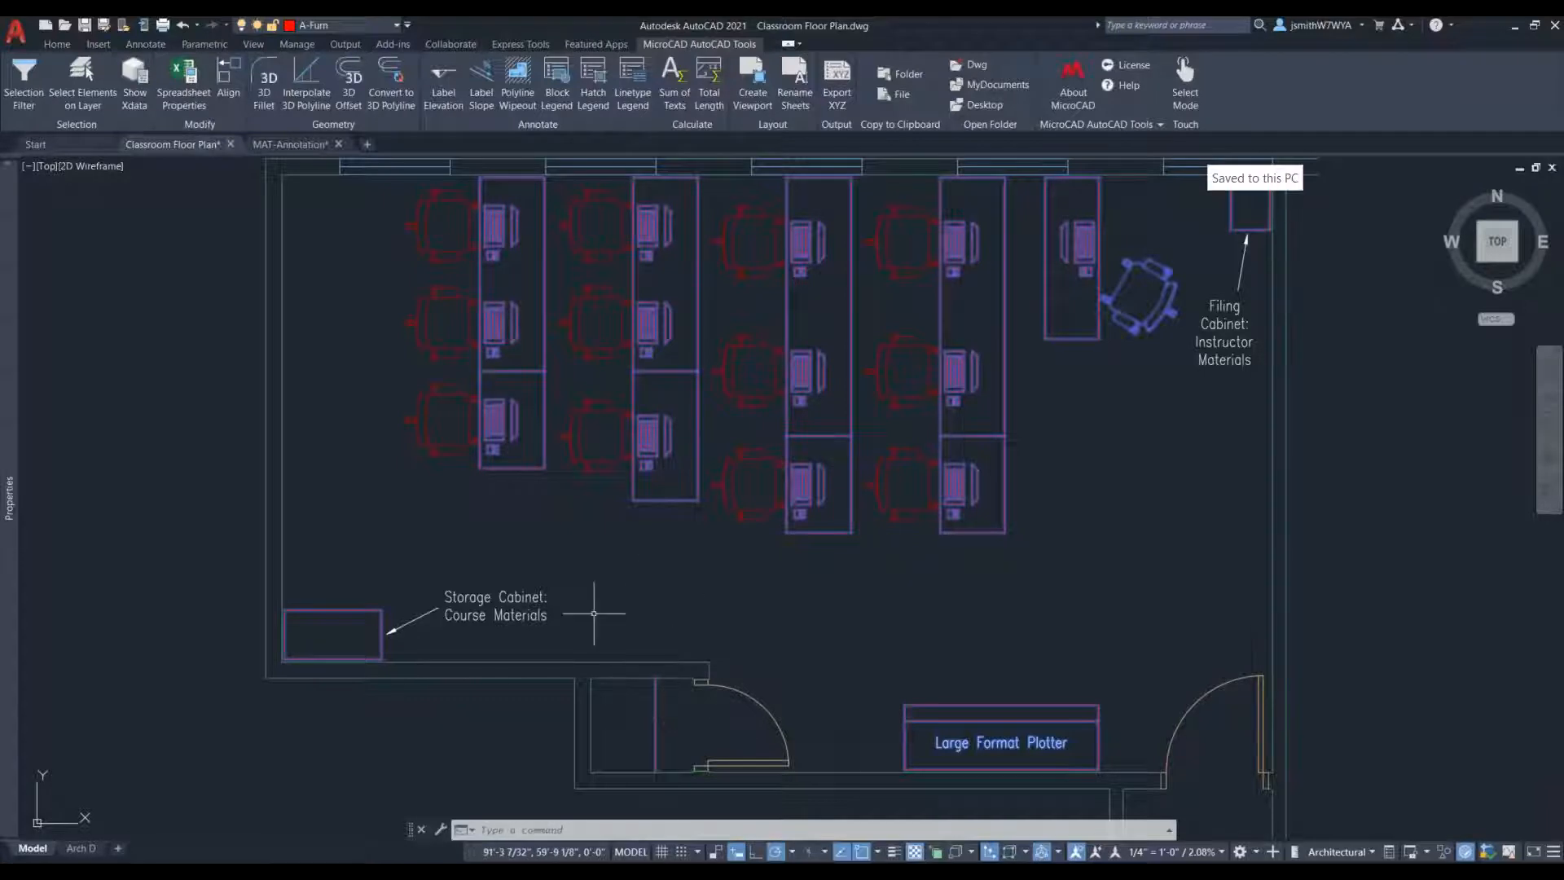
key(Escape)
key(Escape)
key(Escape)
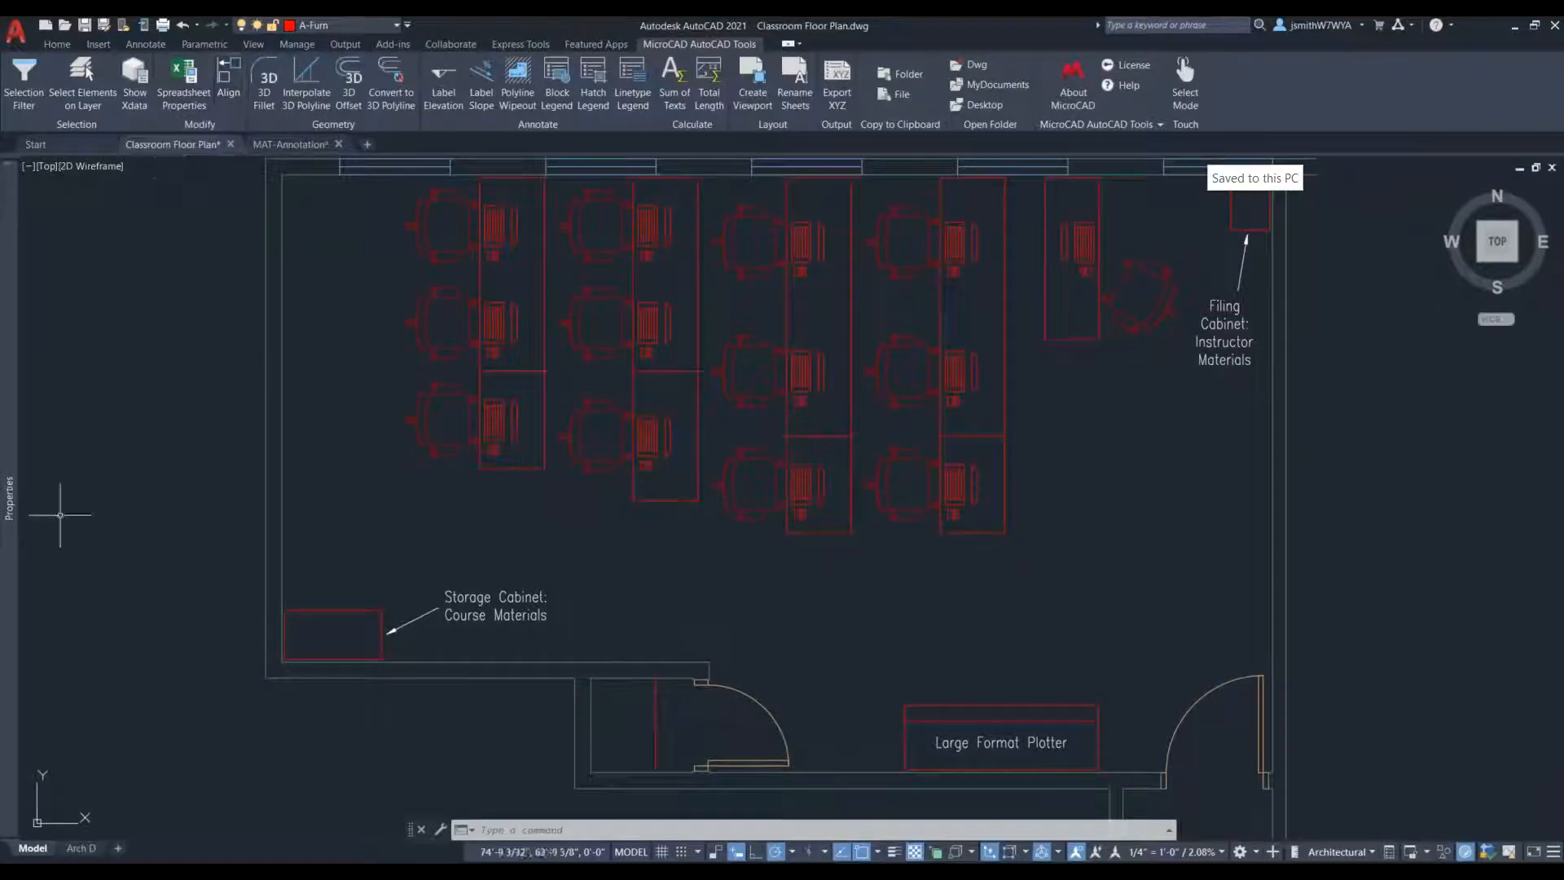
- Draw a horizontal line in the empty space beside the floor plan, joined to a second line about 8'-7" long sloping down at 330°
scroll(412, 569, down, 5)
scroll(837, 576, up, 3)
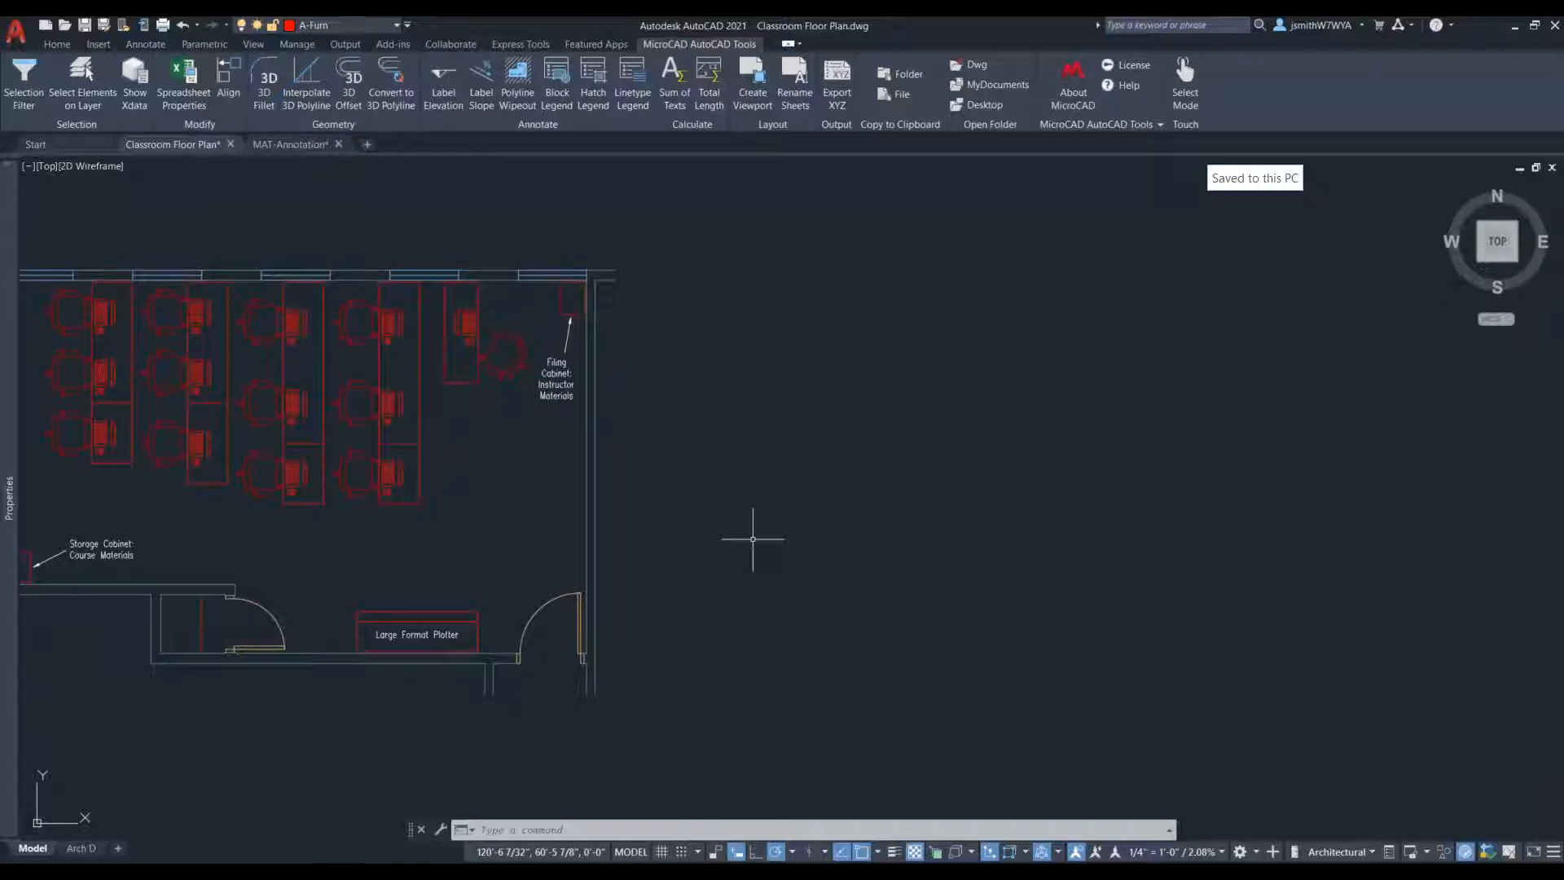
text(L)
key(Return)
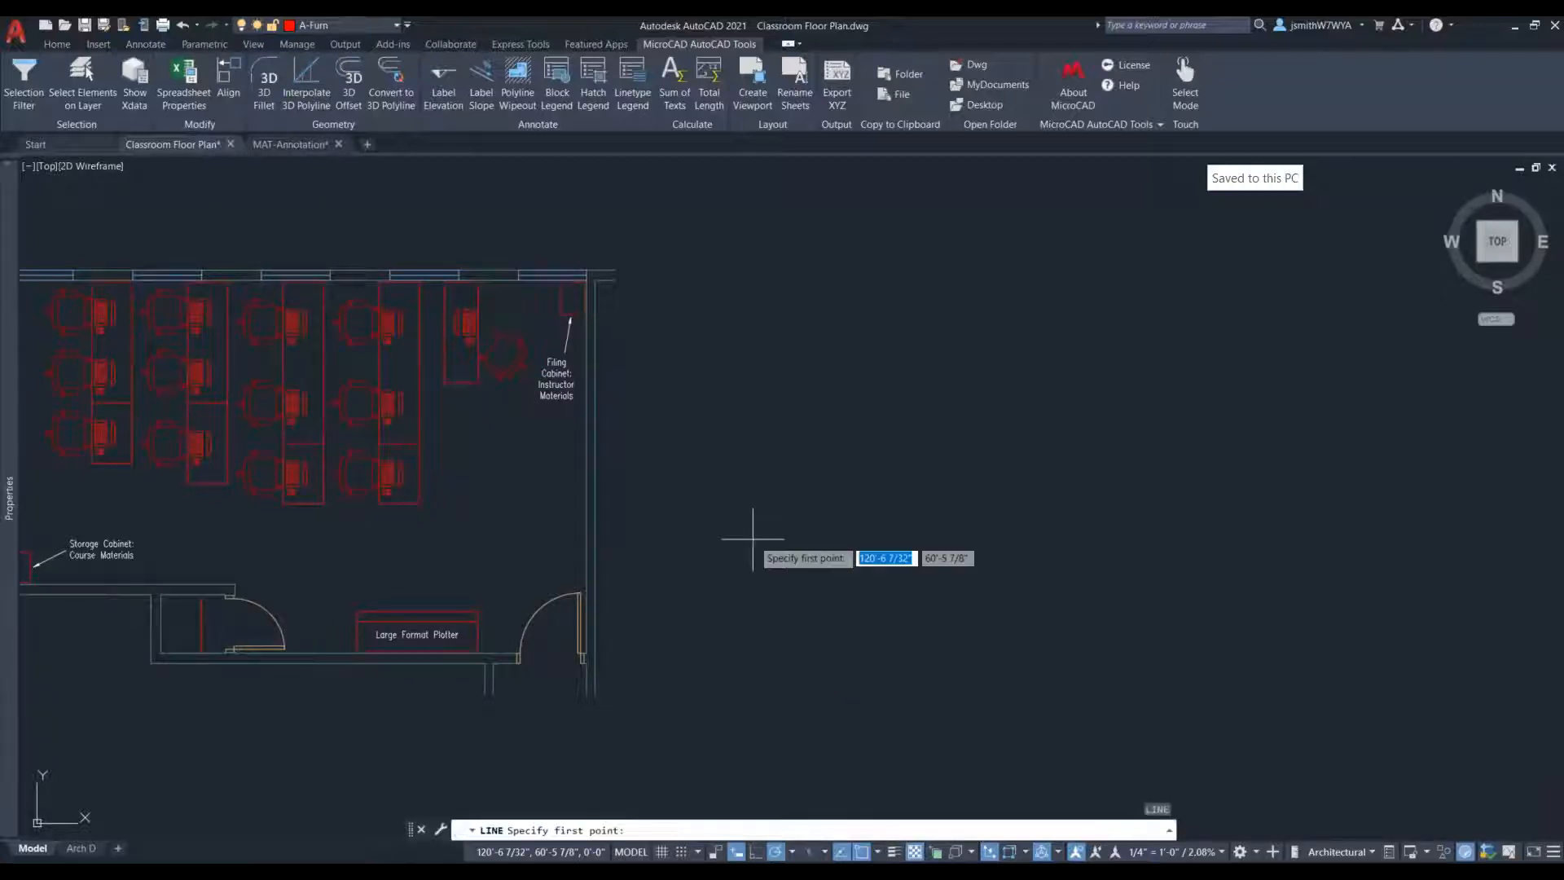
click(730, 520)
click(903, 521)
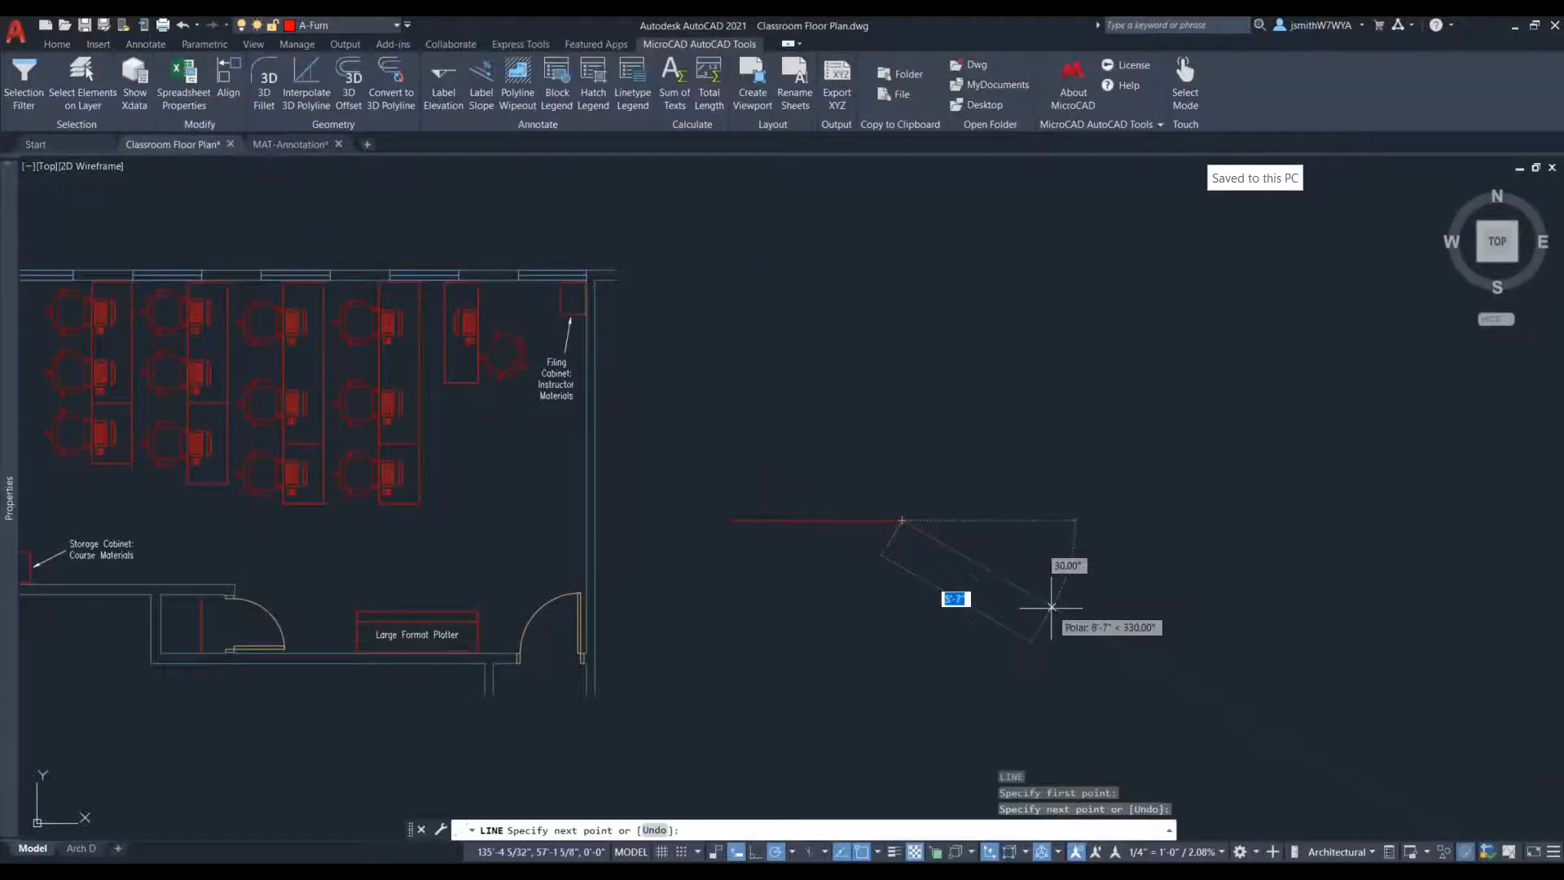
click(1063, 612)
middle_drag(1120, 640, 782, 631)
key(Escape)
key(Escape)
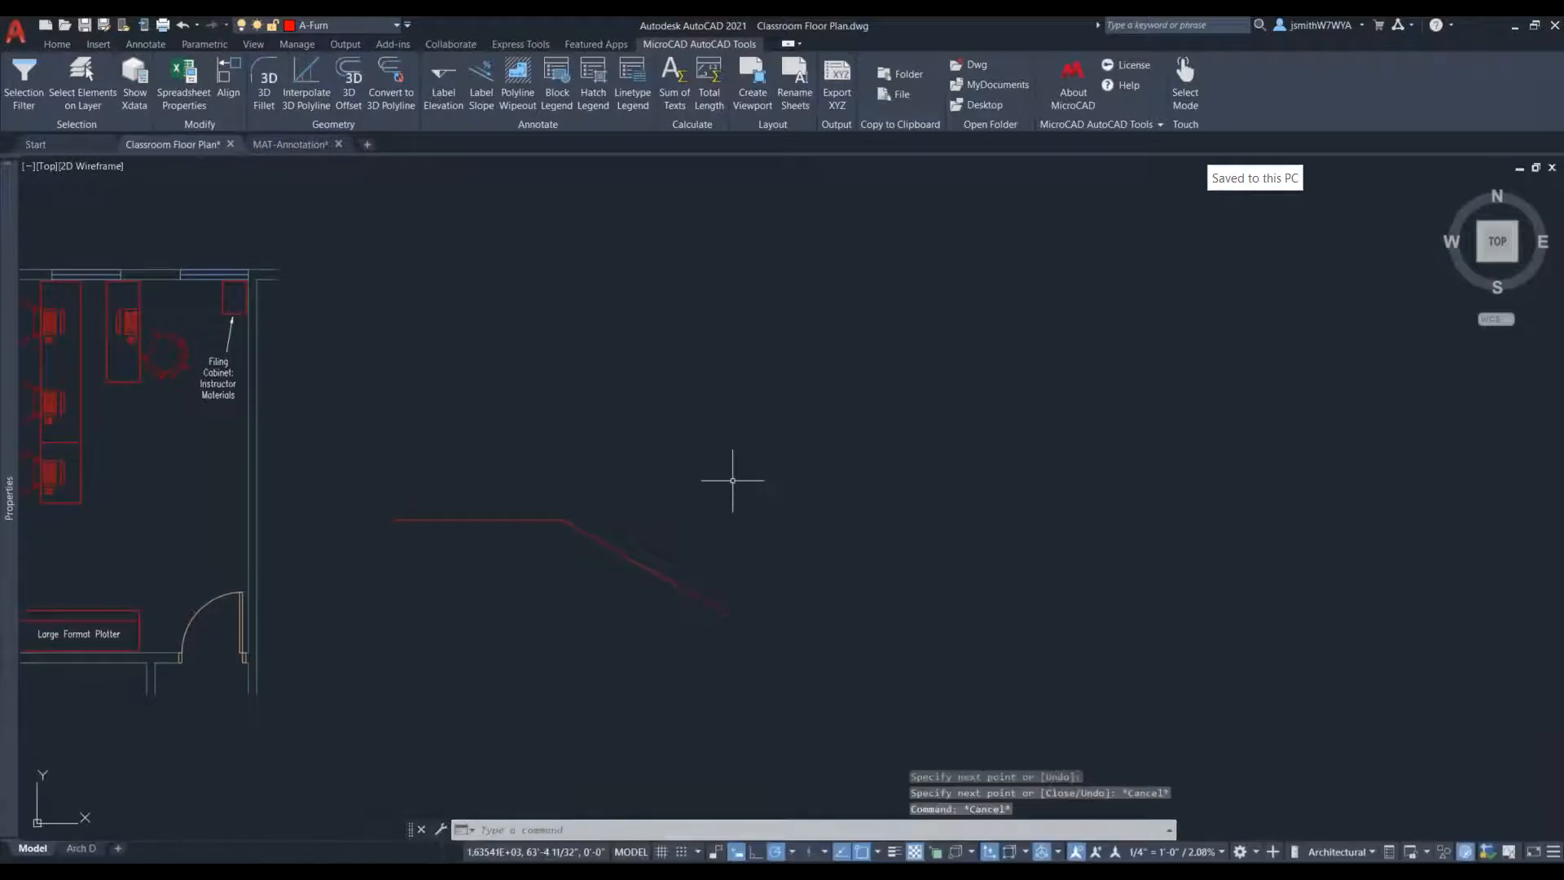
- Draw a small rectangle in the empty space above the lower end of the sloping line
text(rec)
key(Return)
click(728, 457)
key(Escape)
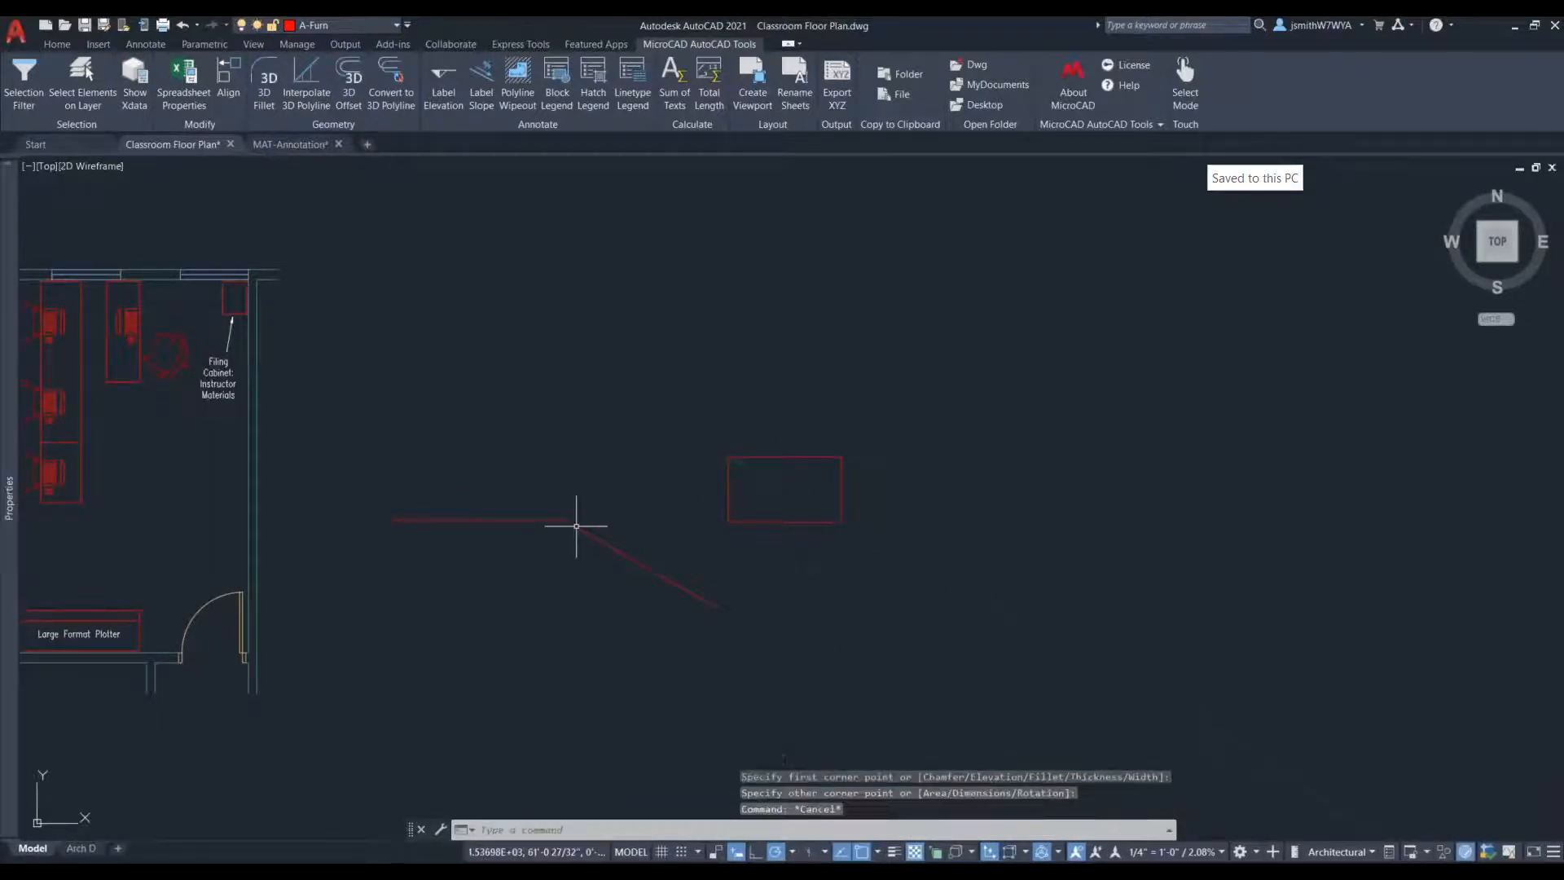
click(644, 532)
click(592, 570)
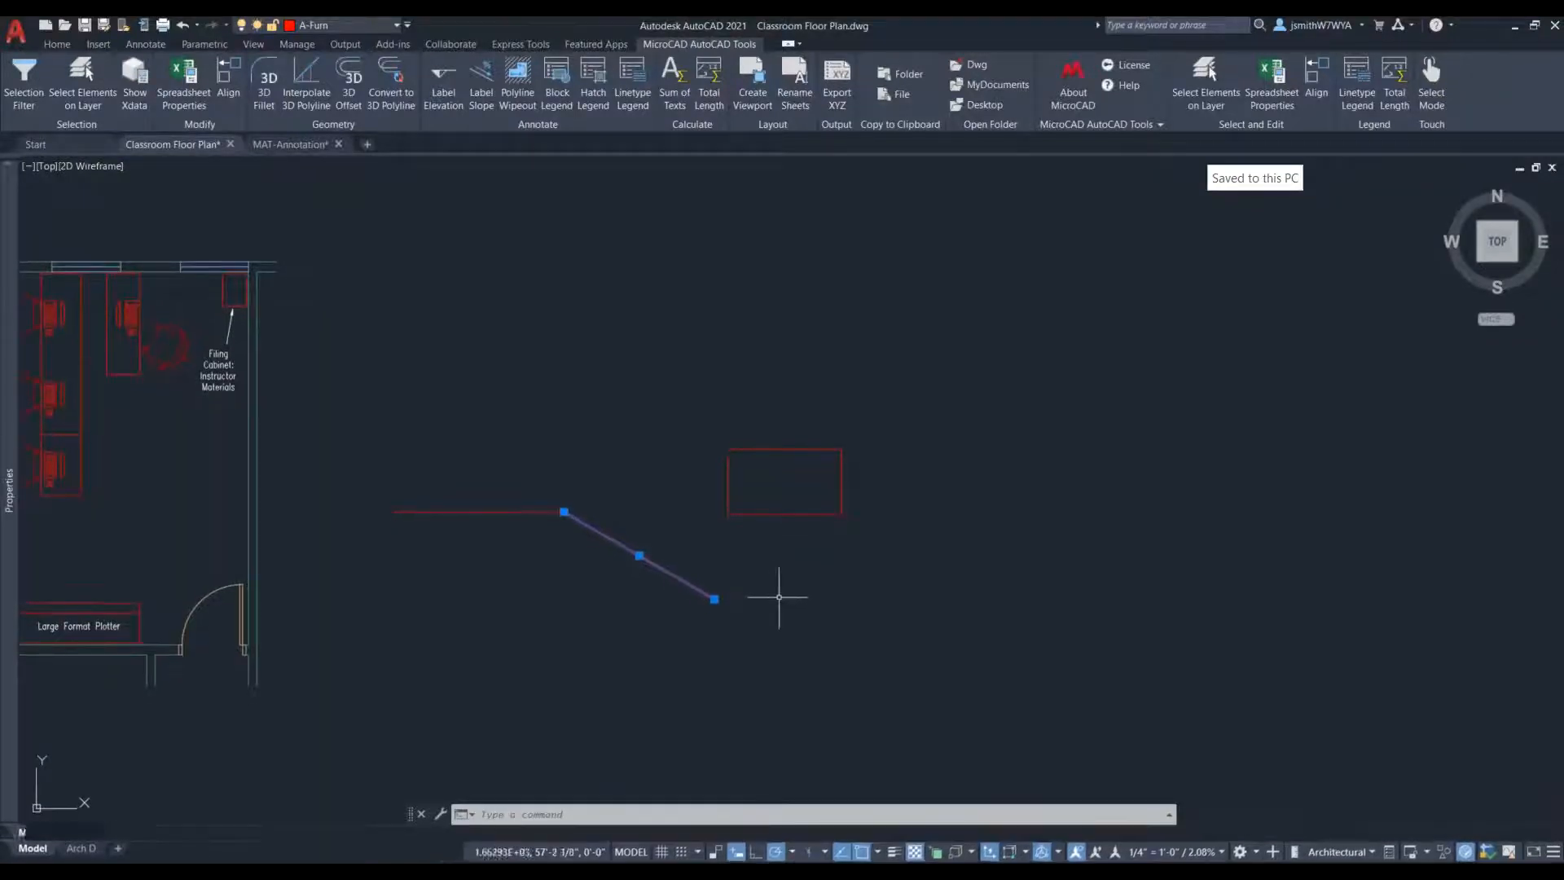
key(Delete)
key(Escape)
key(Escape)
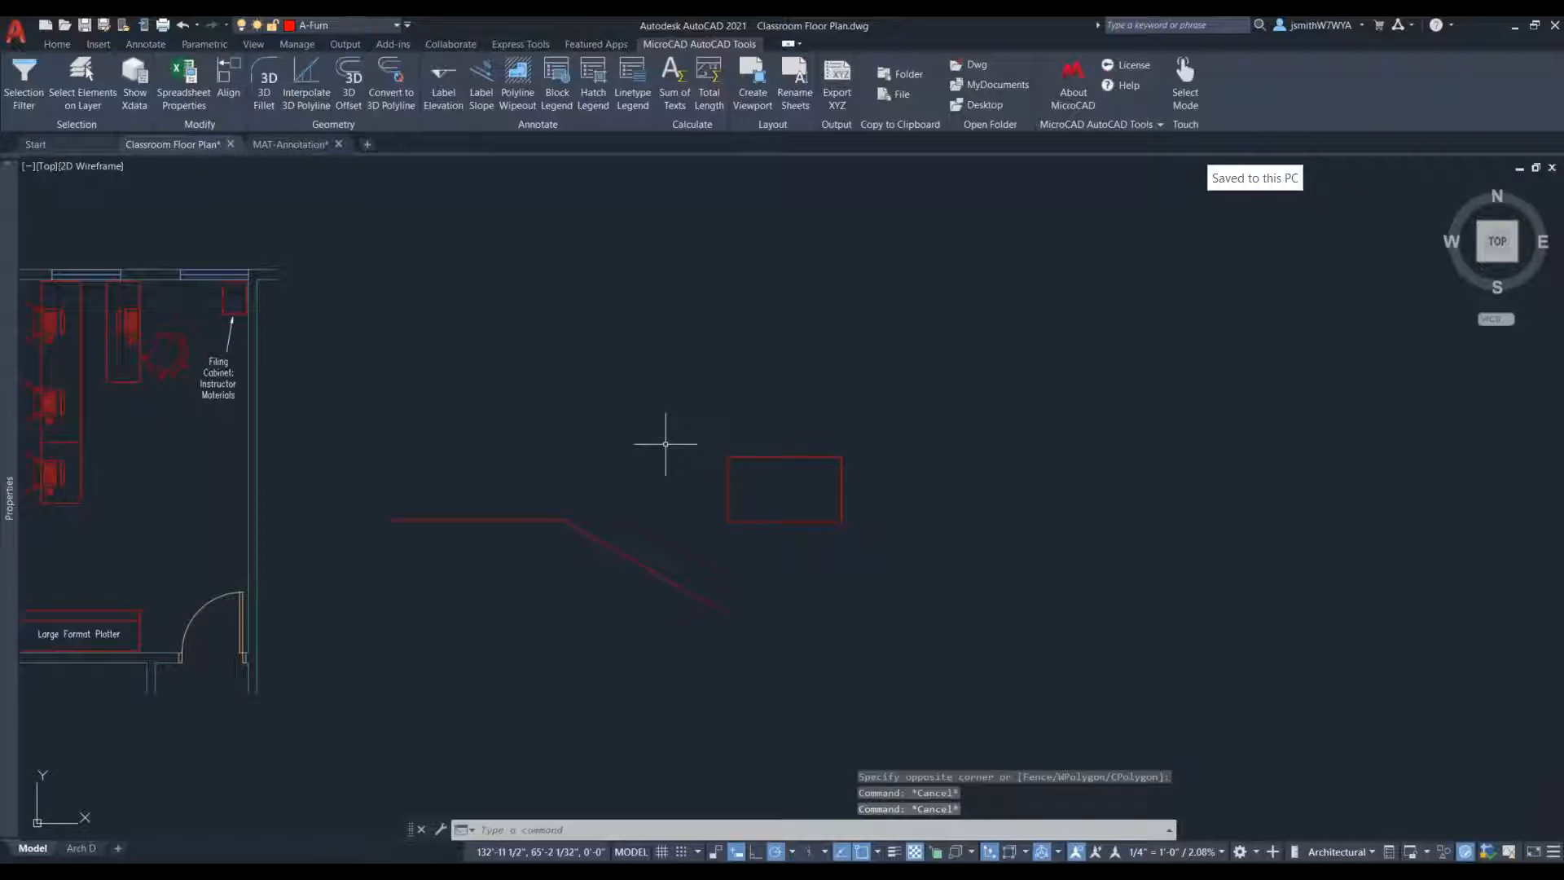
- Set the LAYOUTTAB system variable to 0
text(LAYOUT)
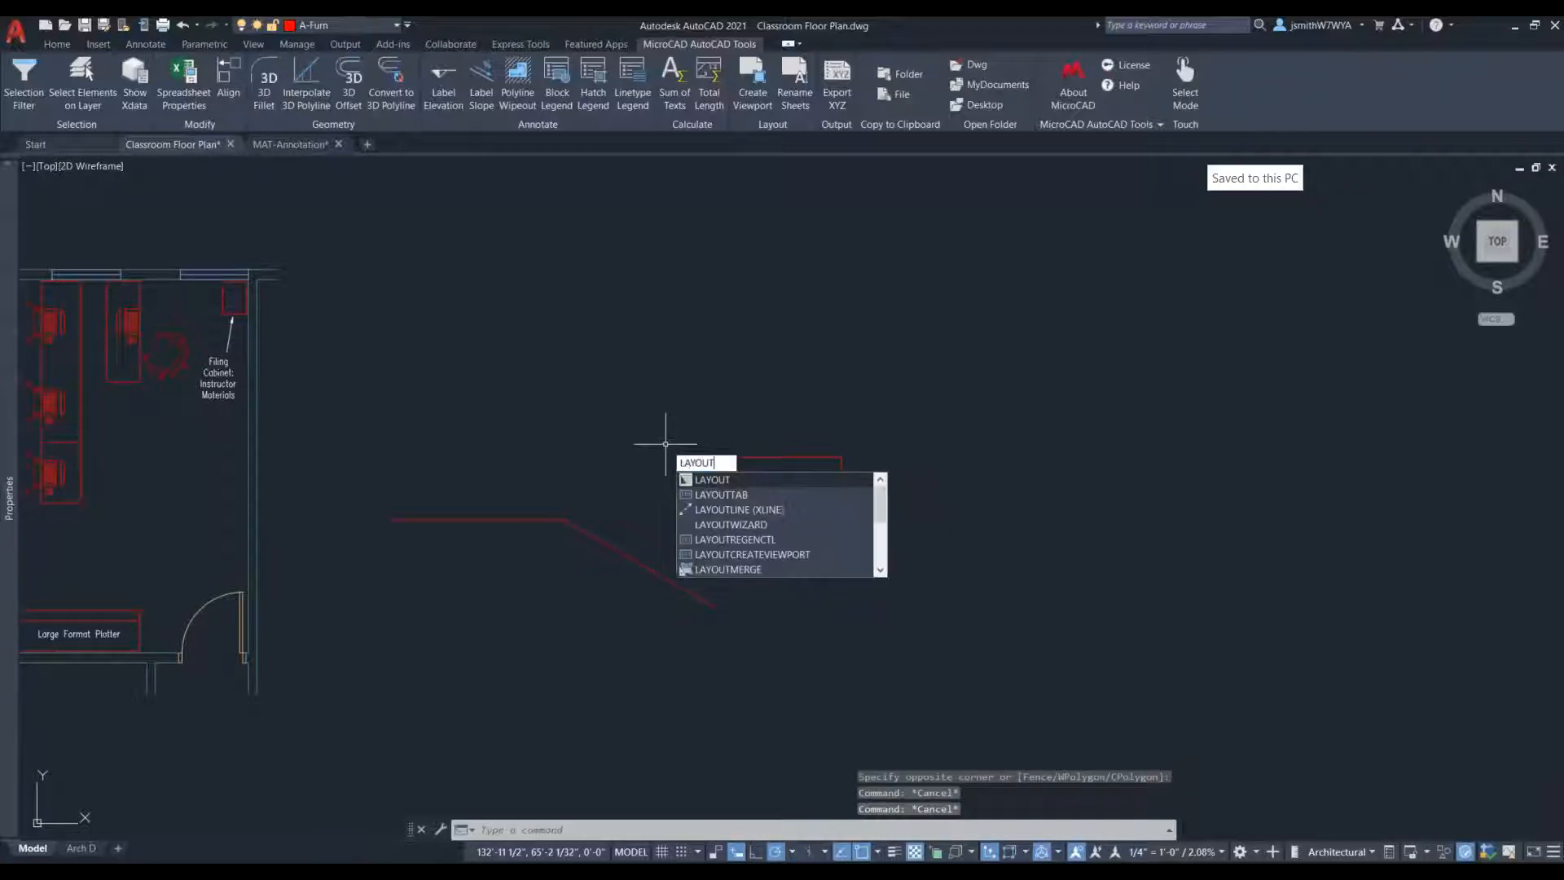
text(tab)
key(Return)
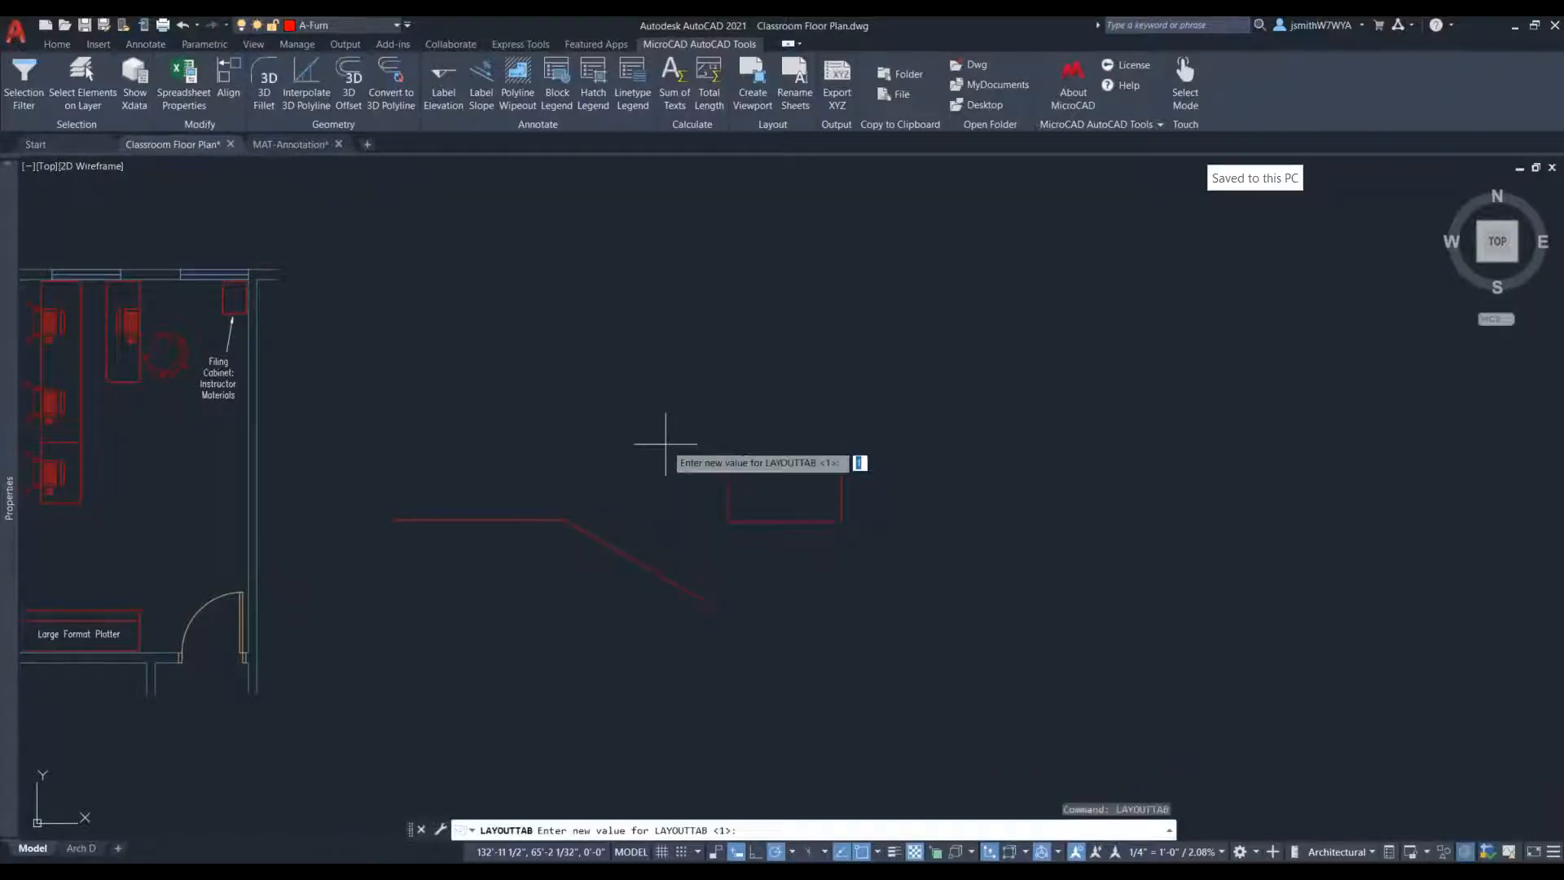
key(Return)
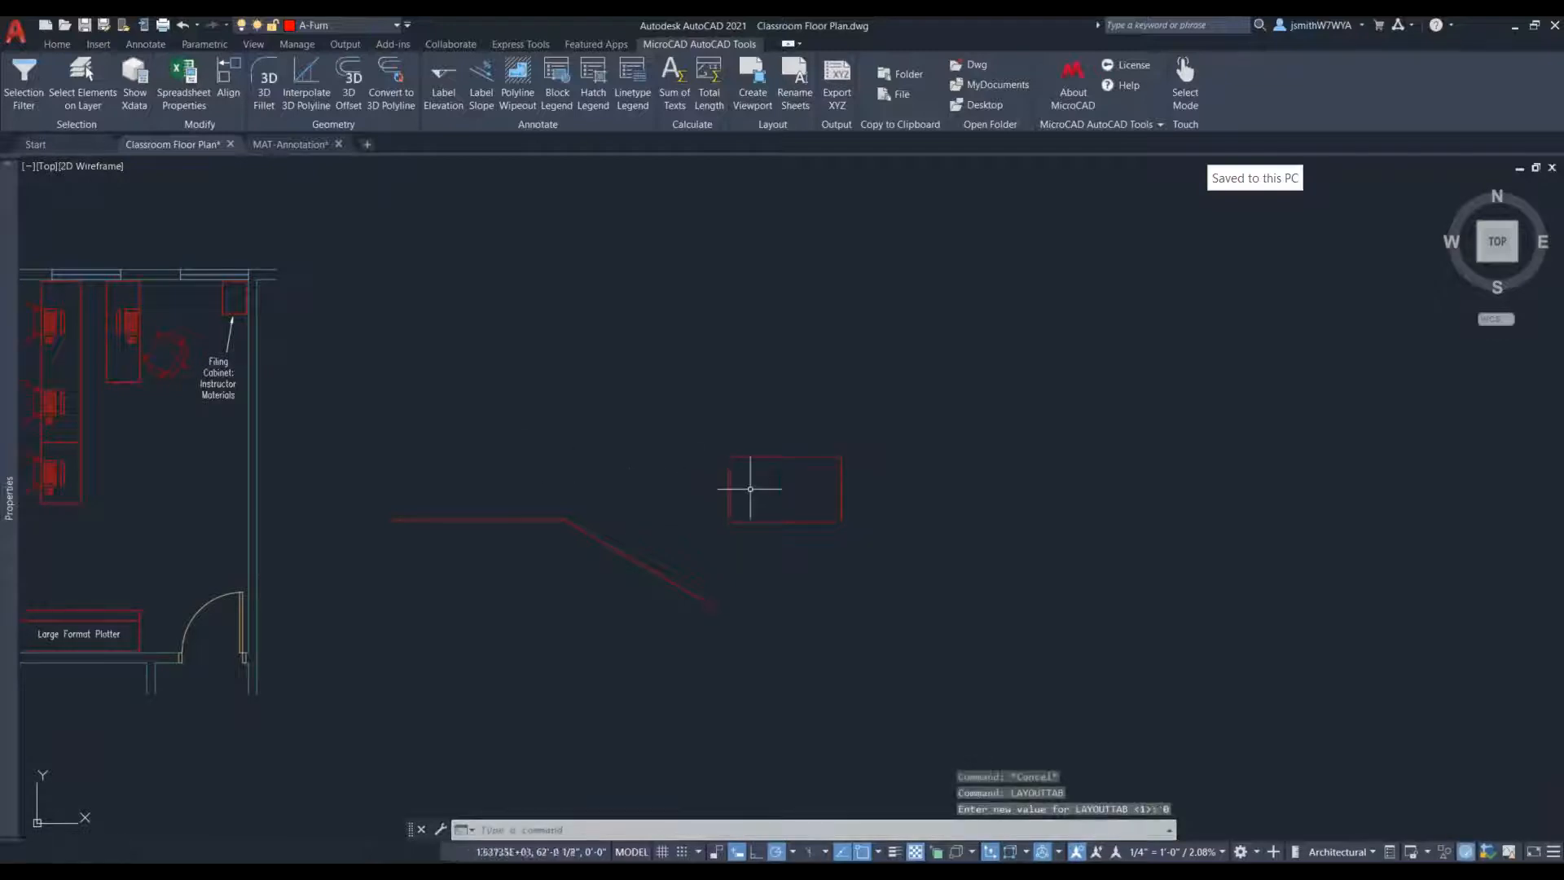
- Start the MicroCAD Align on the rectangle, defining the guide line by two points at the ends of the sloping line
click(228, 85)
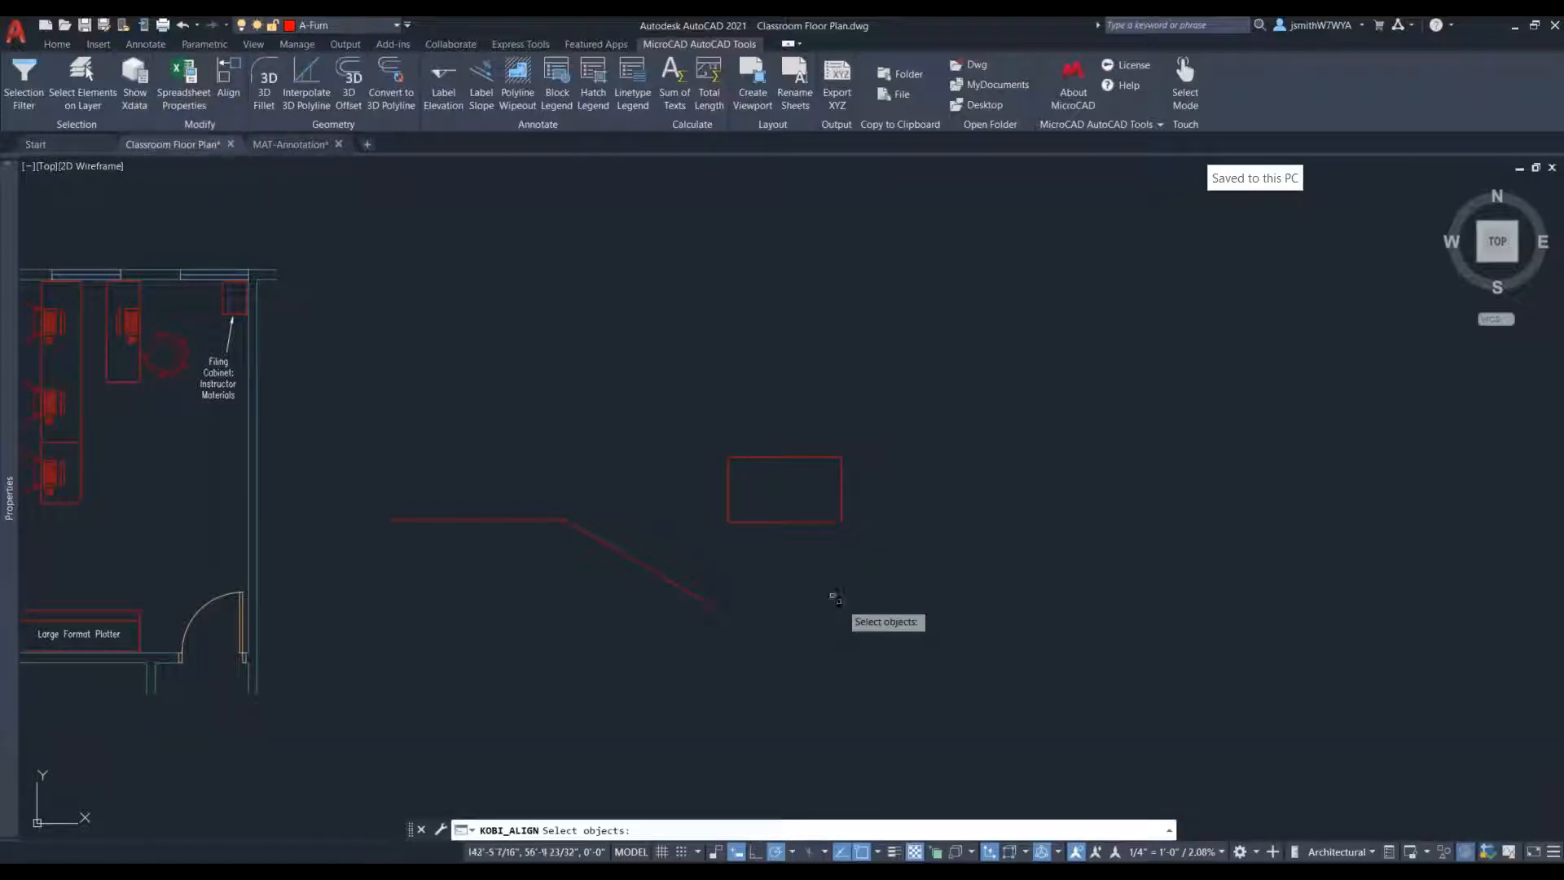
click(773, 522)
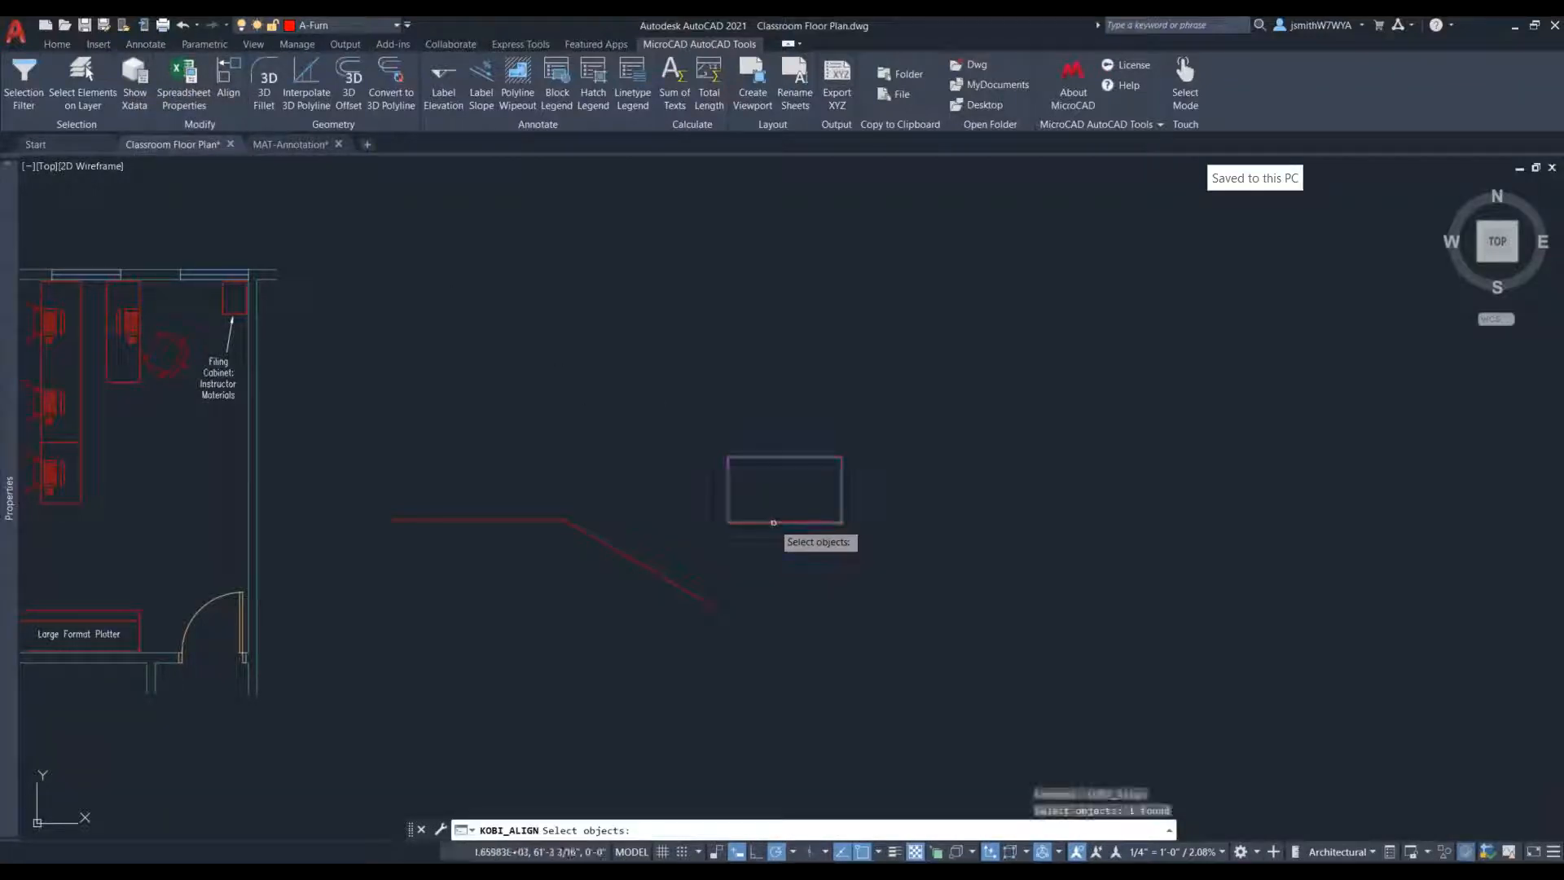
key(Return)
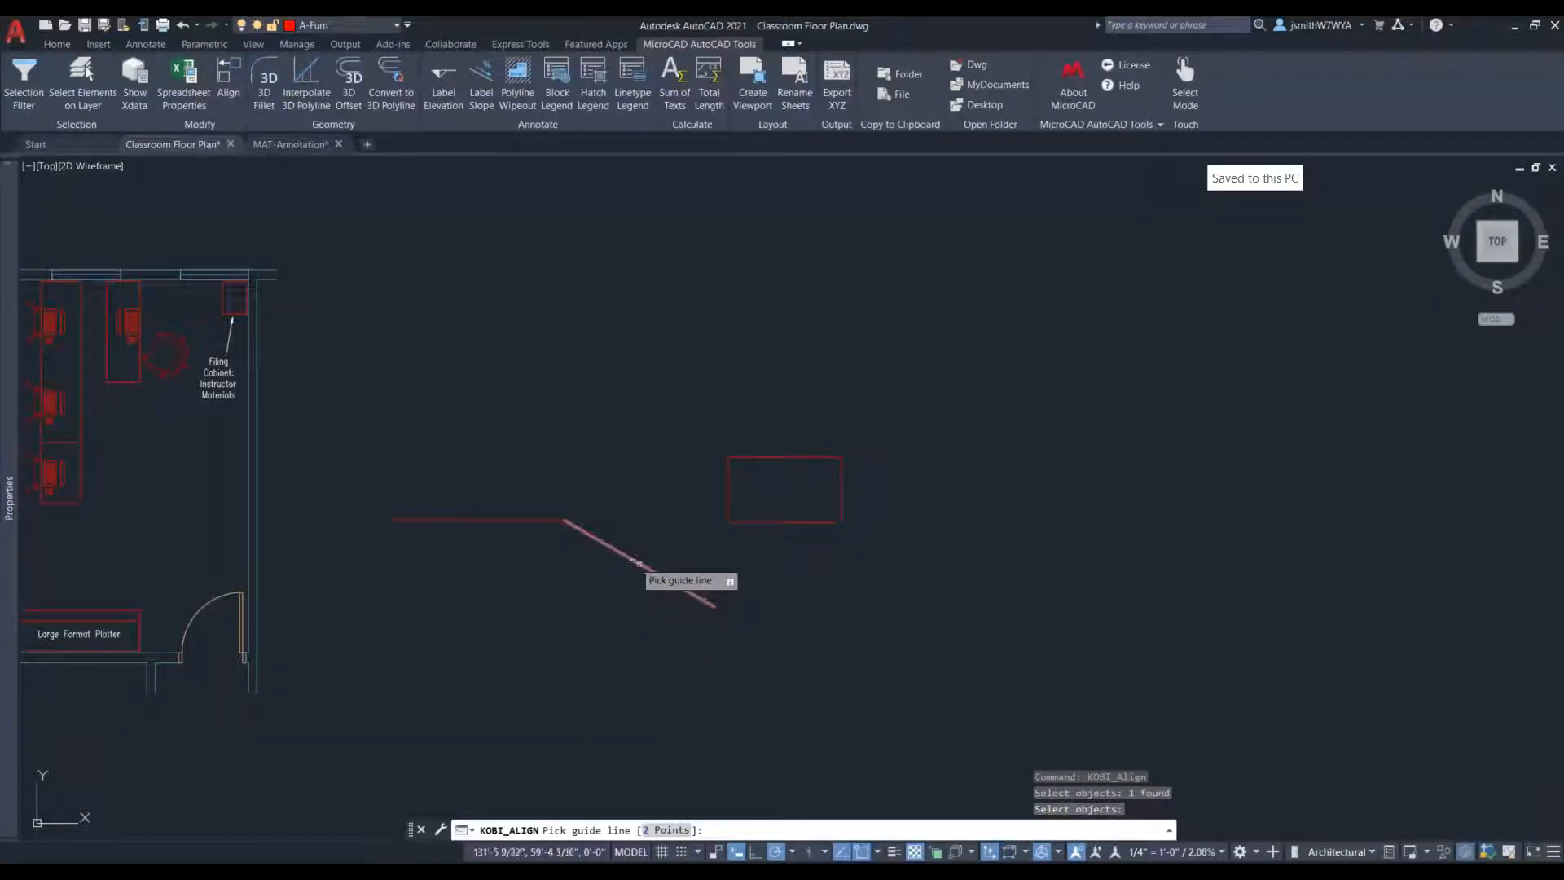
click(666, 831)
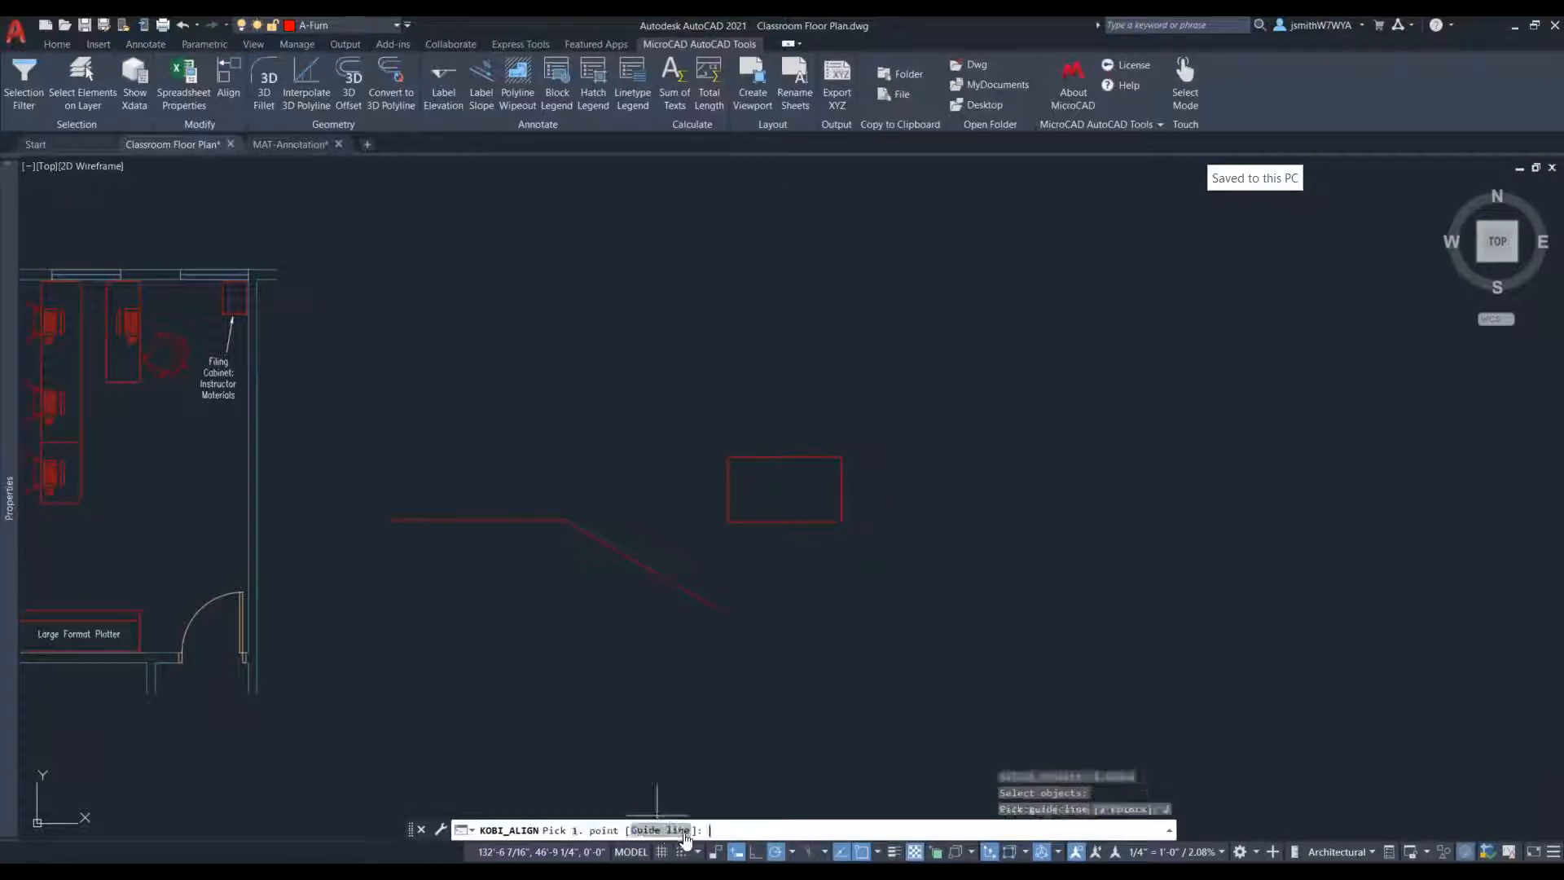
click(564, 519)
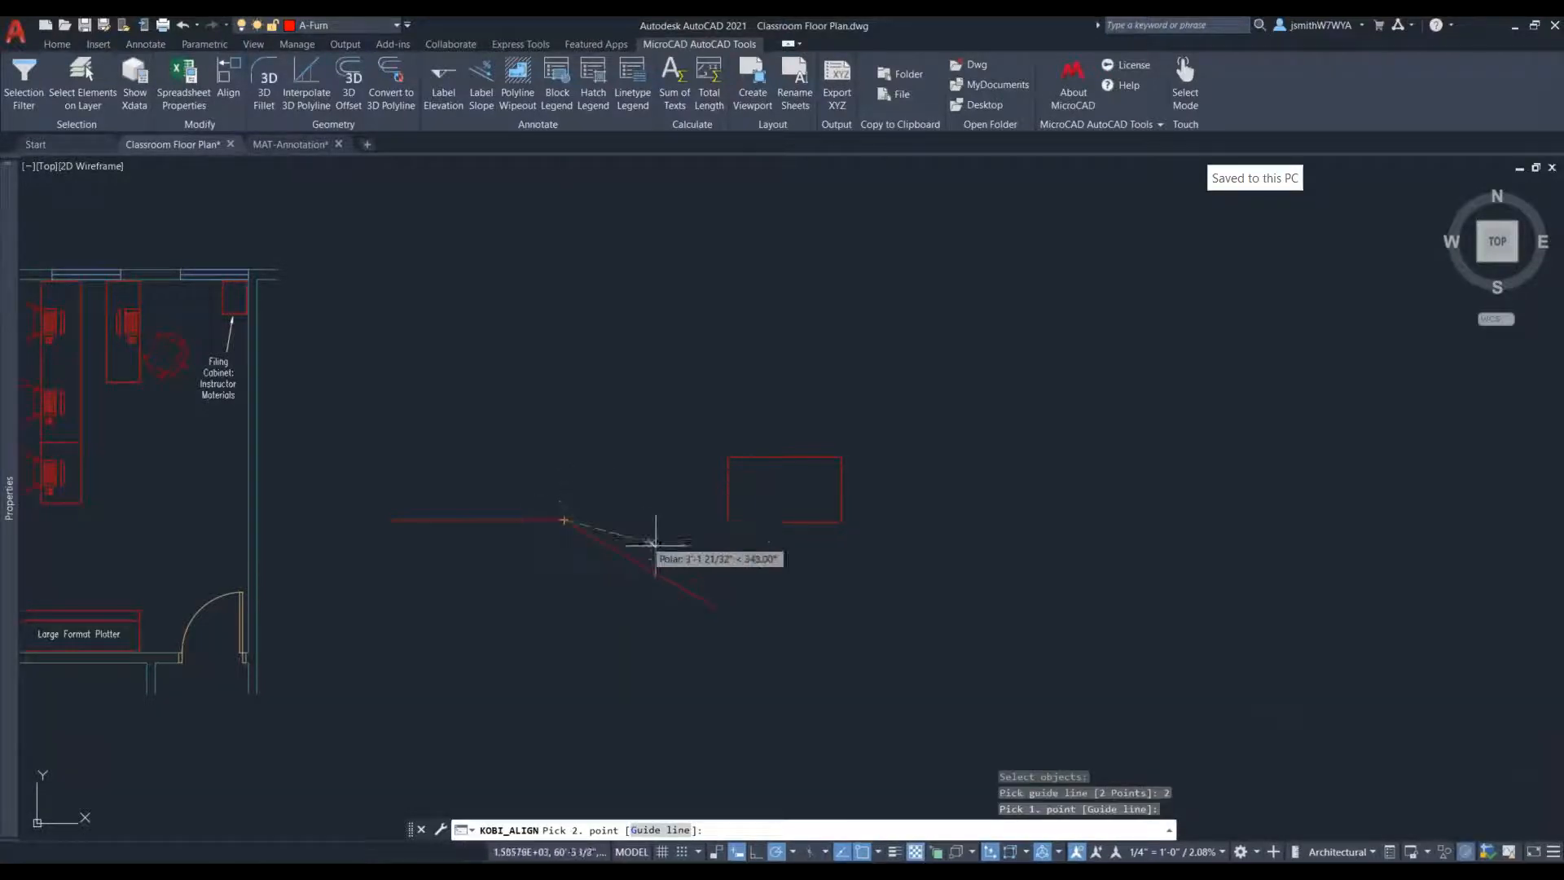
click(714, 607)
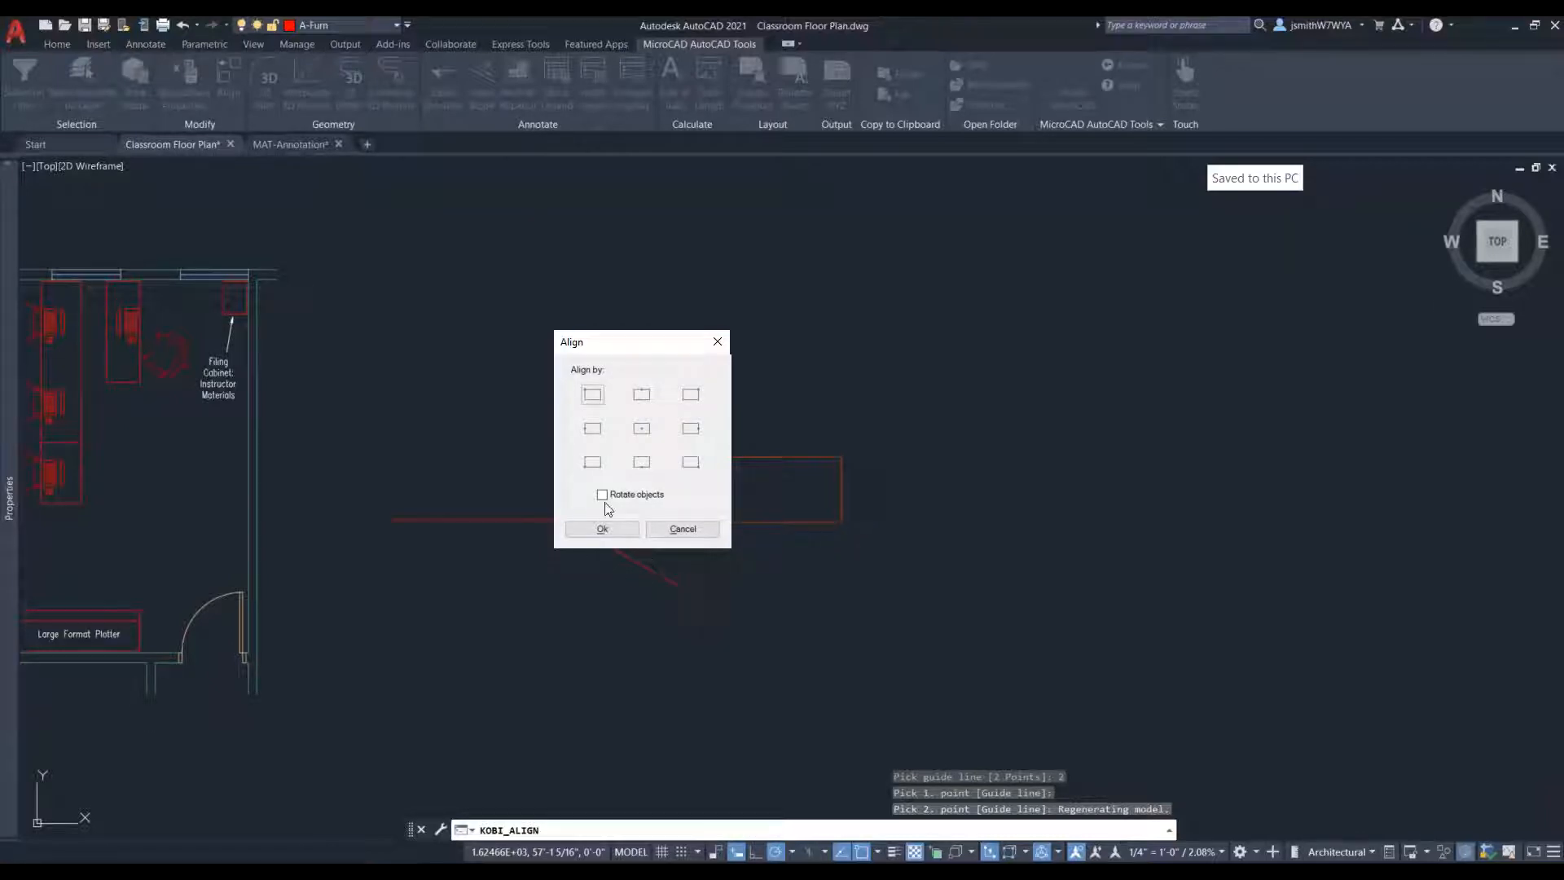
- Align the rectangle by its bottom-middle point to the guide line, with Rotate objects enabled
click(642, 462)
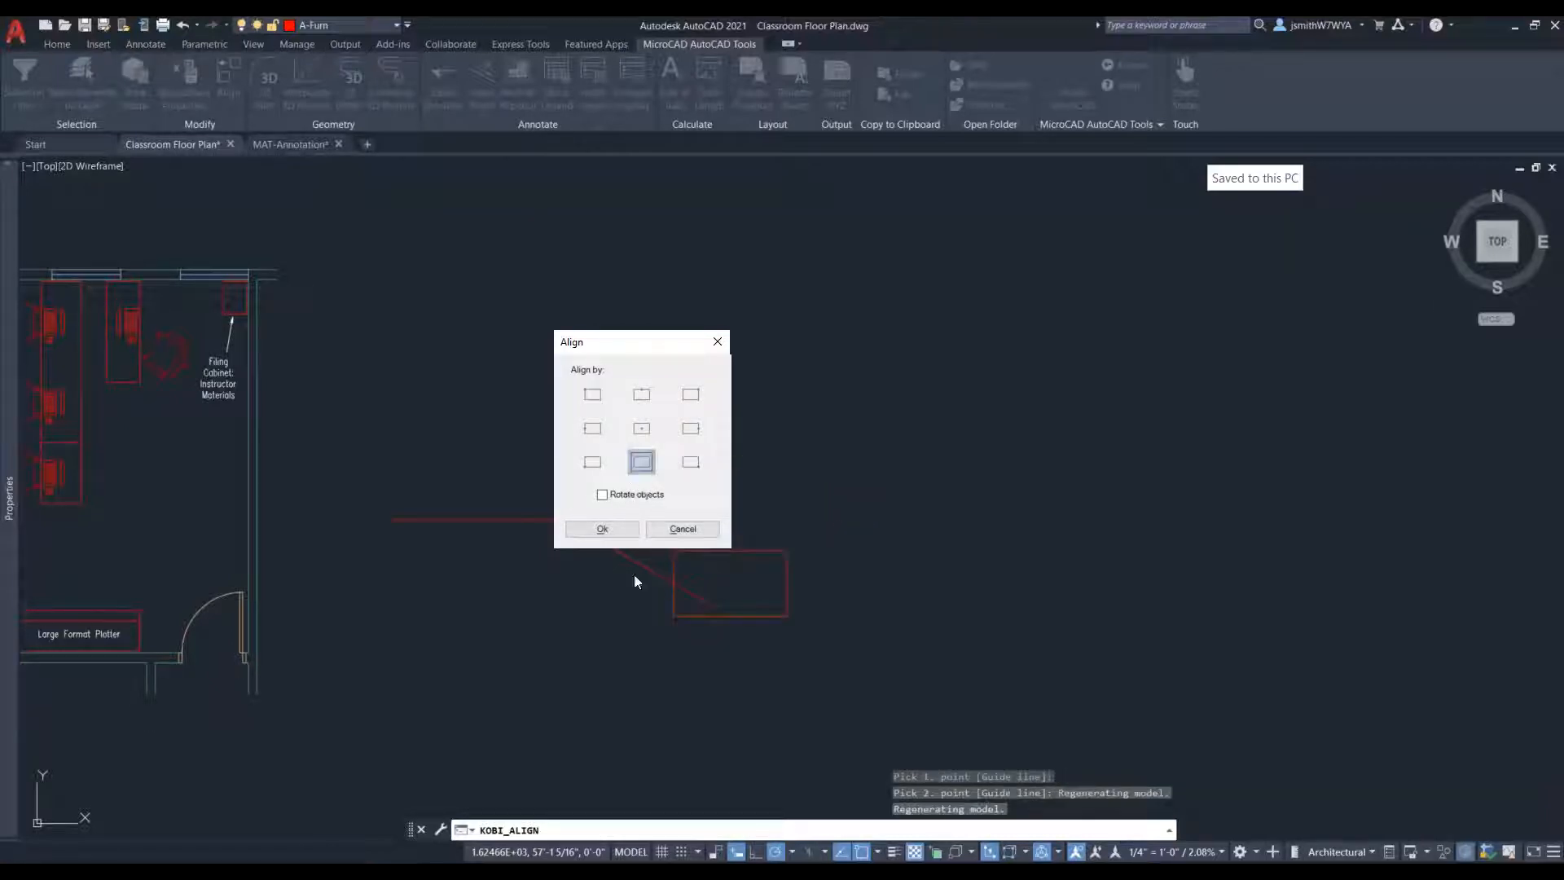
click(624, 496)
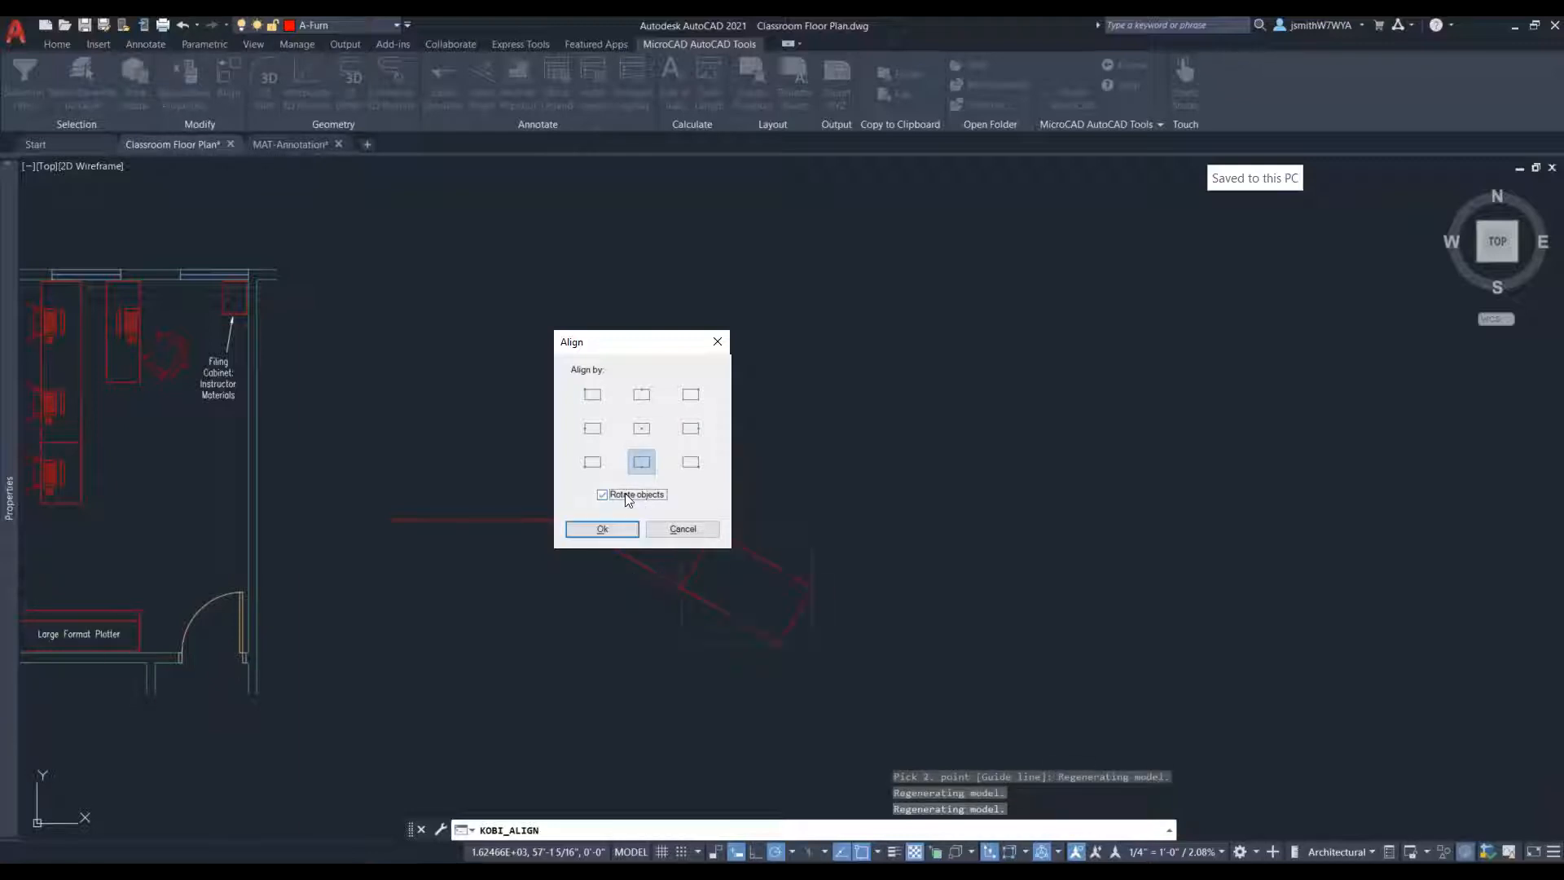
click(591, 530)
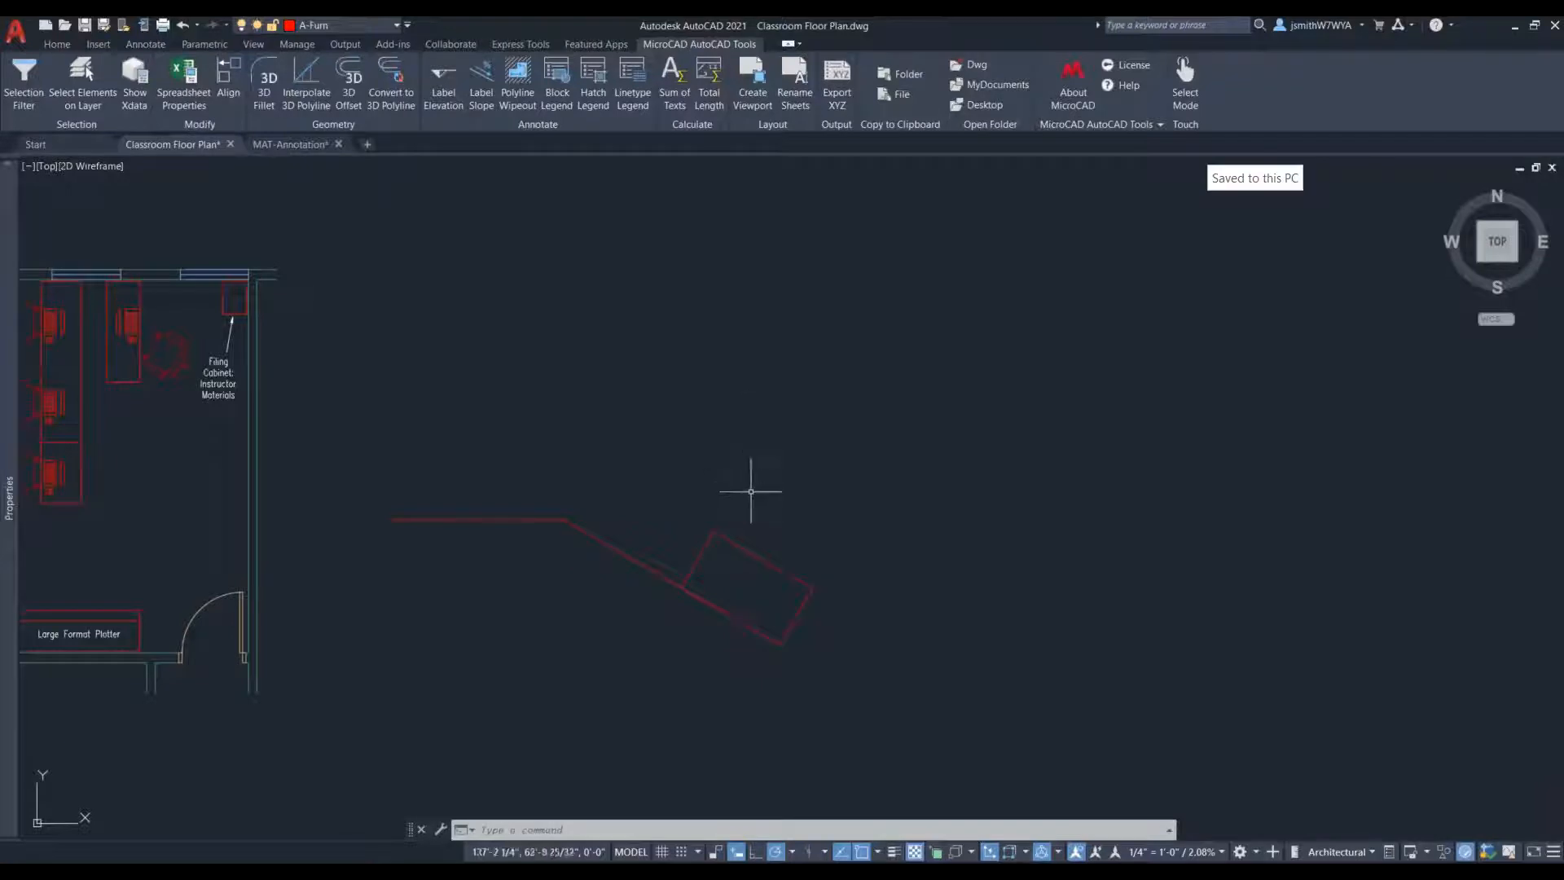
- Switch to the MAT-Annotation drawing and bring its stepped, descending polyline into view
scroll(751, 489, down, 2)
middle_drag(751, 489, 839, 516)
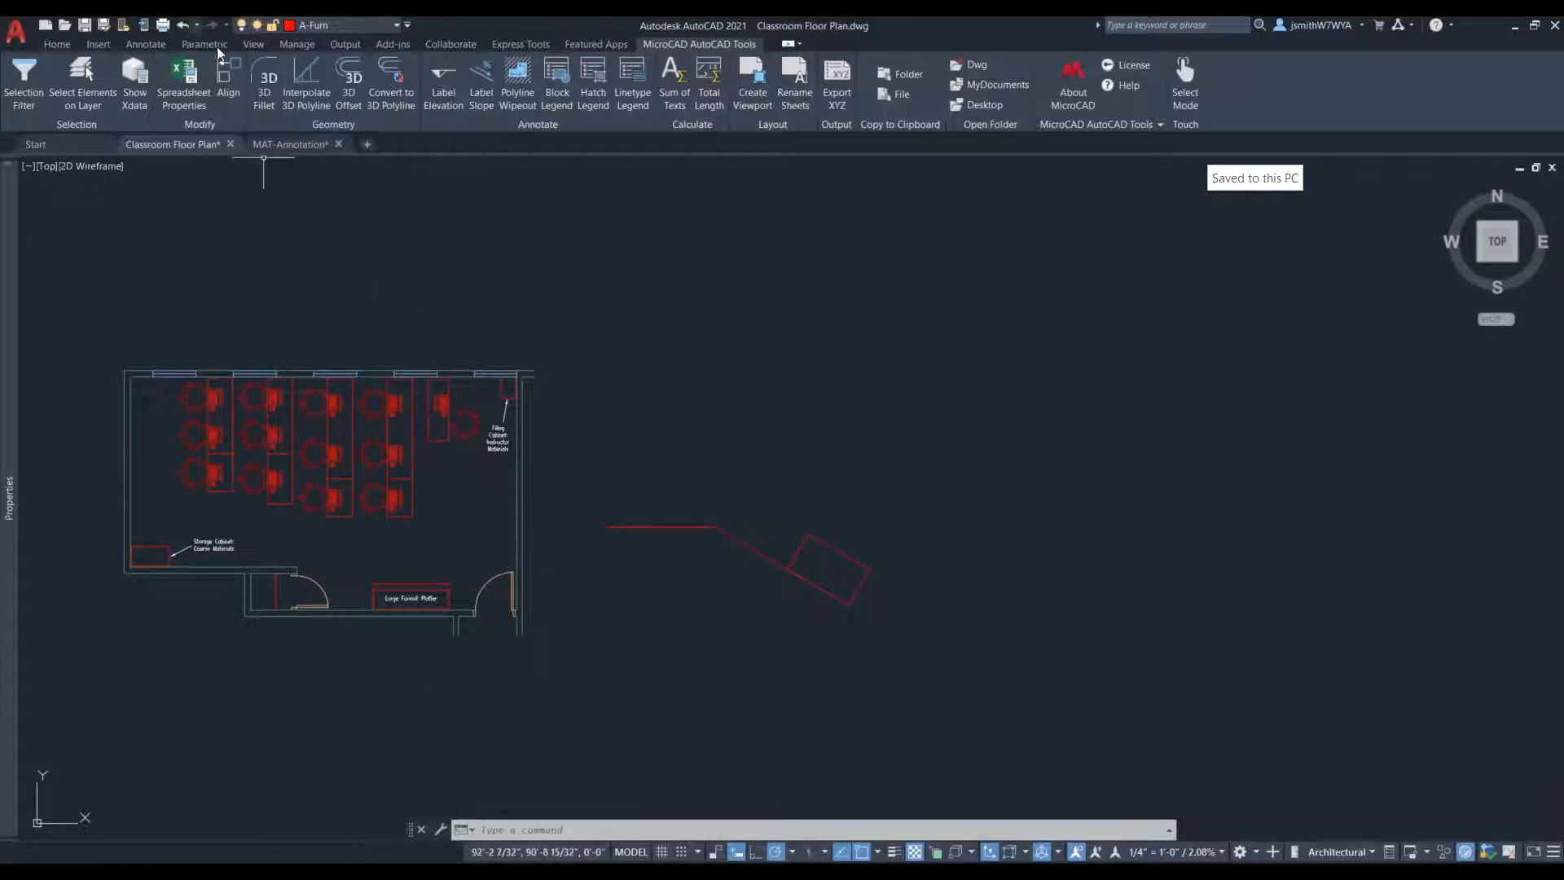
click(282, 143)
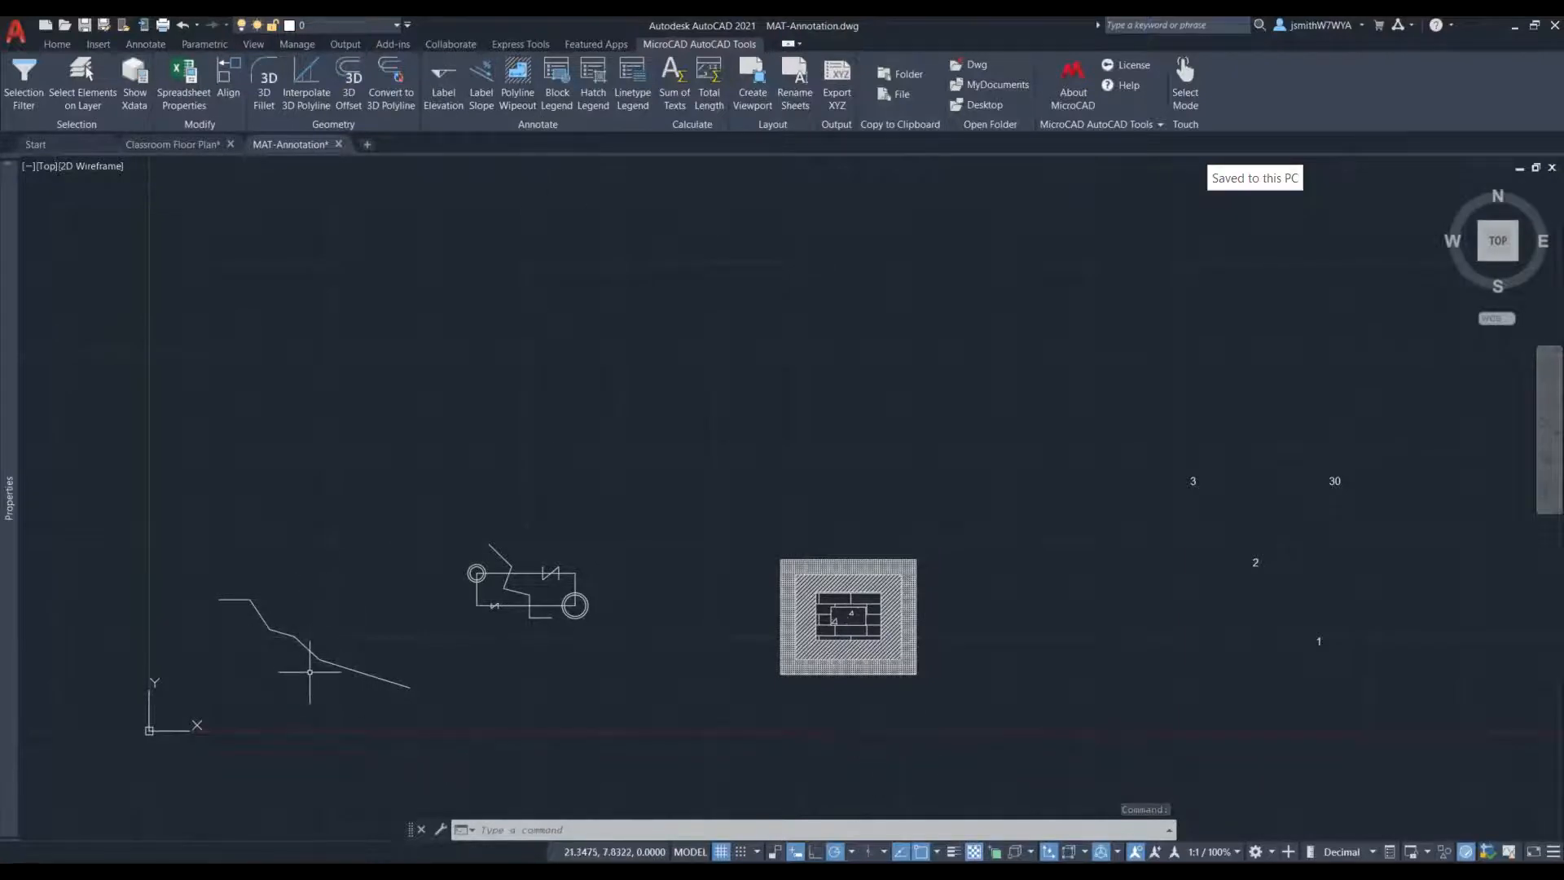
scroll(220, 649, up, 2)
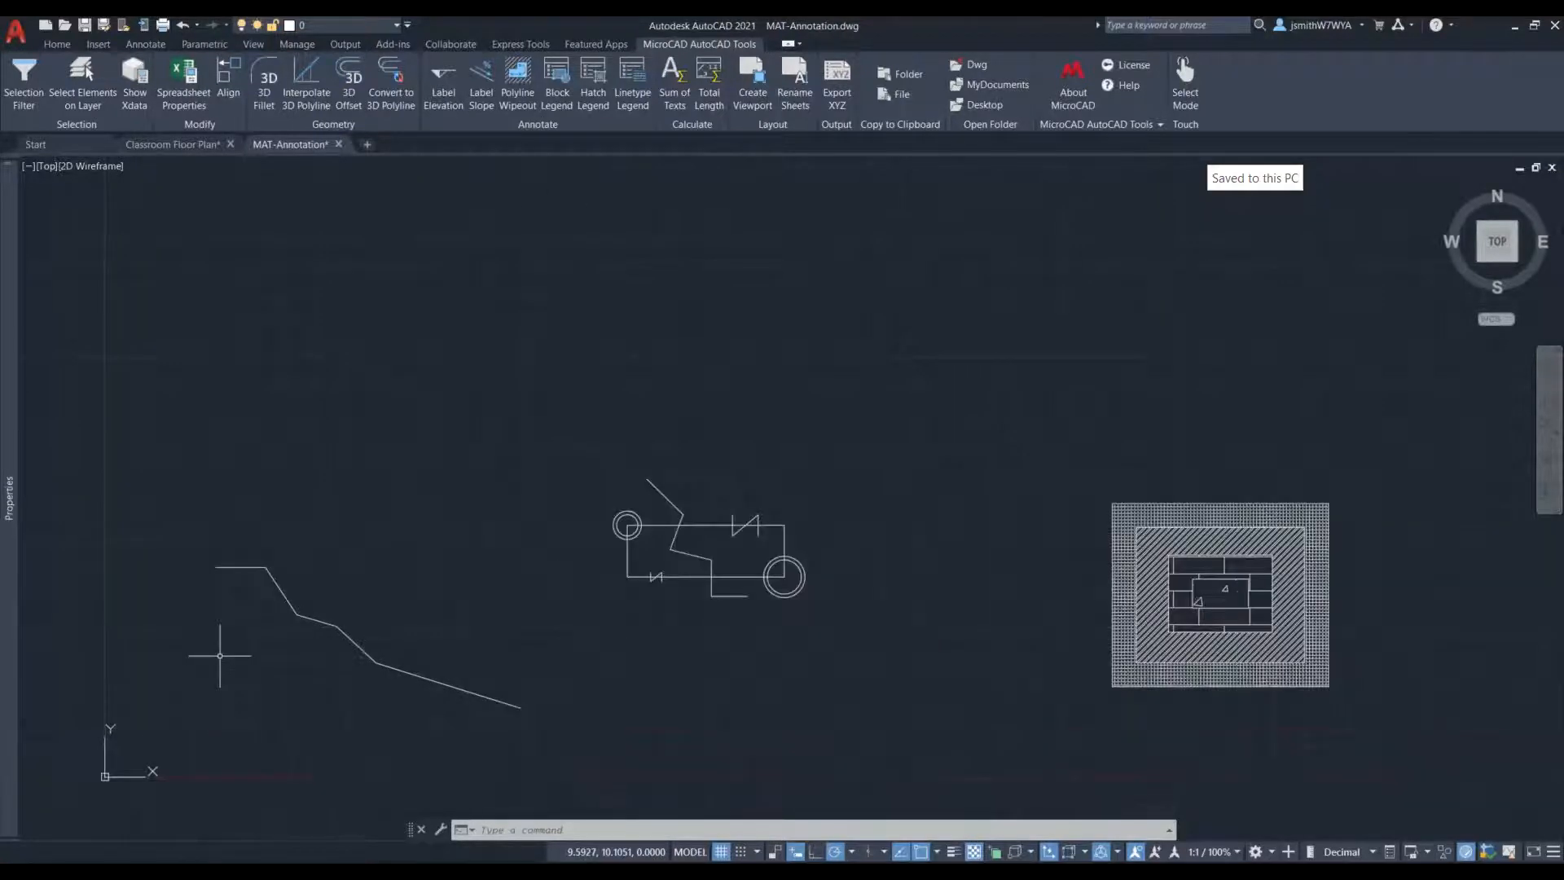
middle_drag(237, 652, 363, 632)
scroll(378, 648, up, 2)
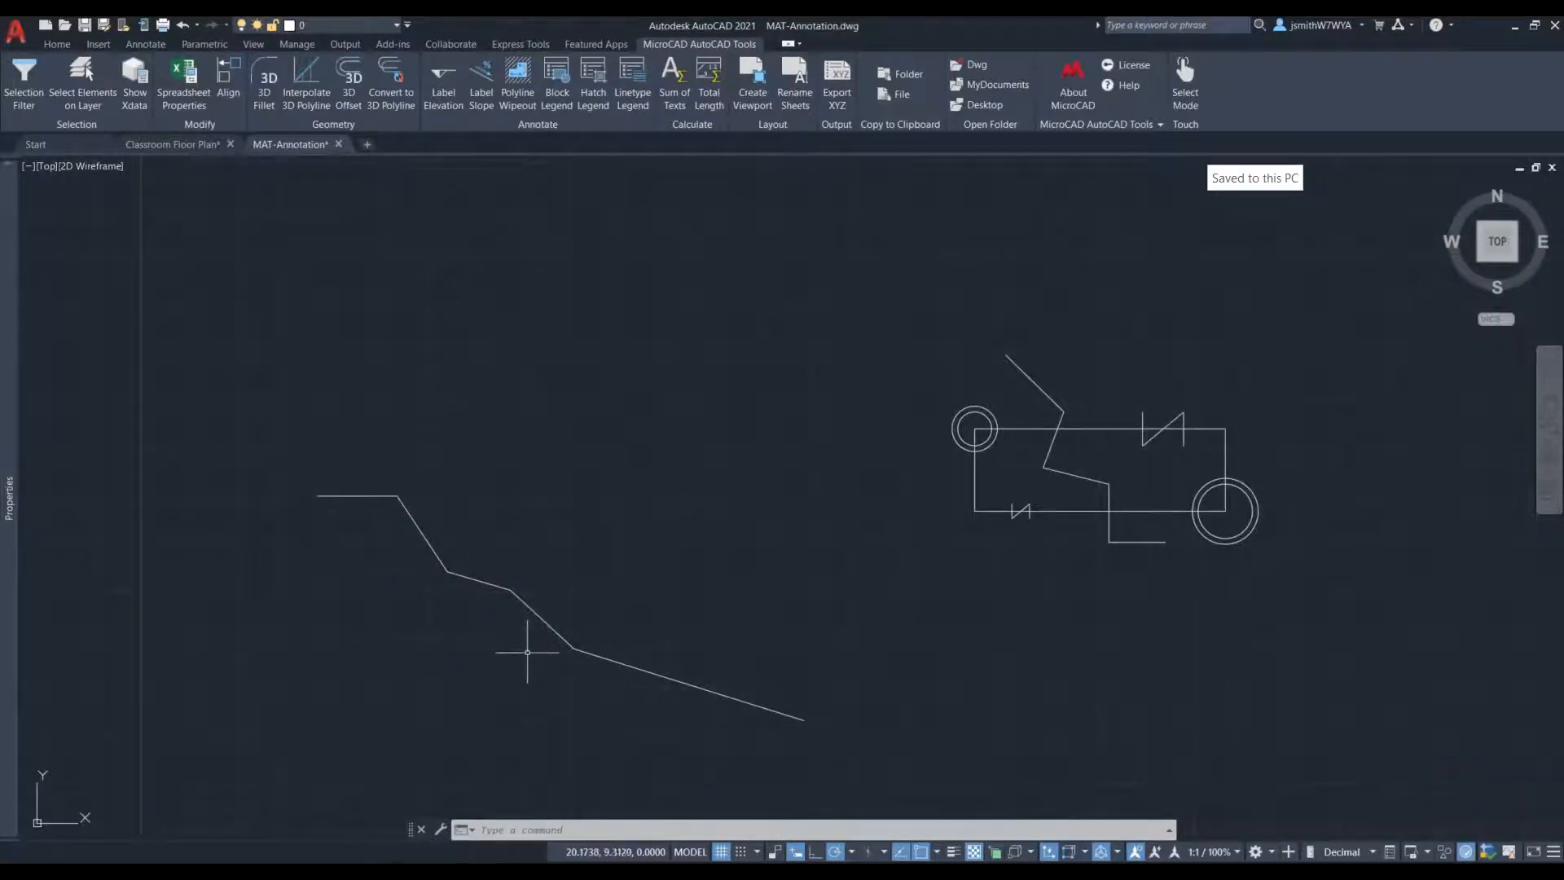
- Place seven Label Elevation labels down the descending polyline, at its start, the next three segments' midpoints and three points on the last segment
click(452, 95)
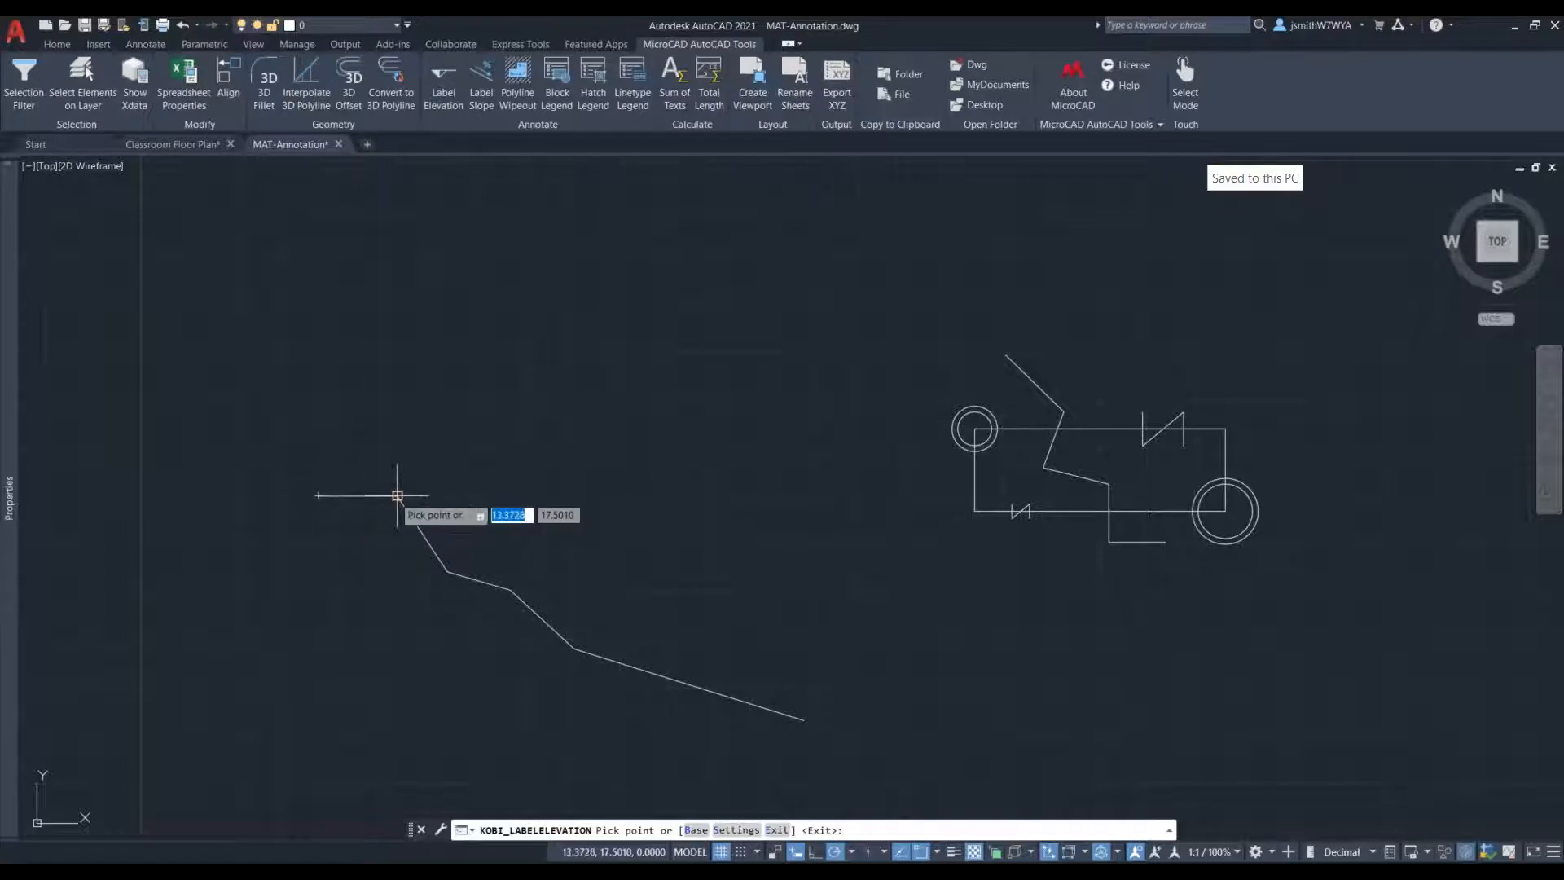
click(318, 494)
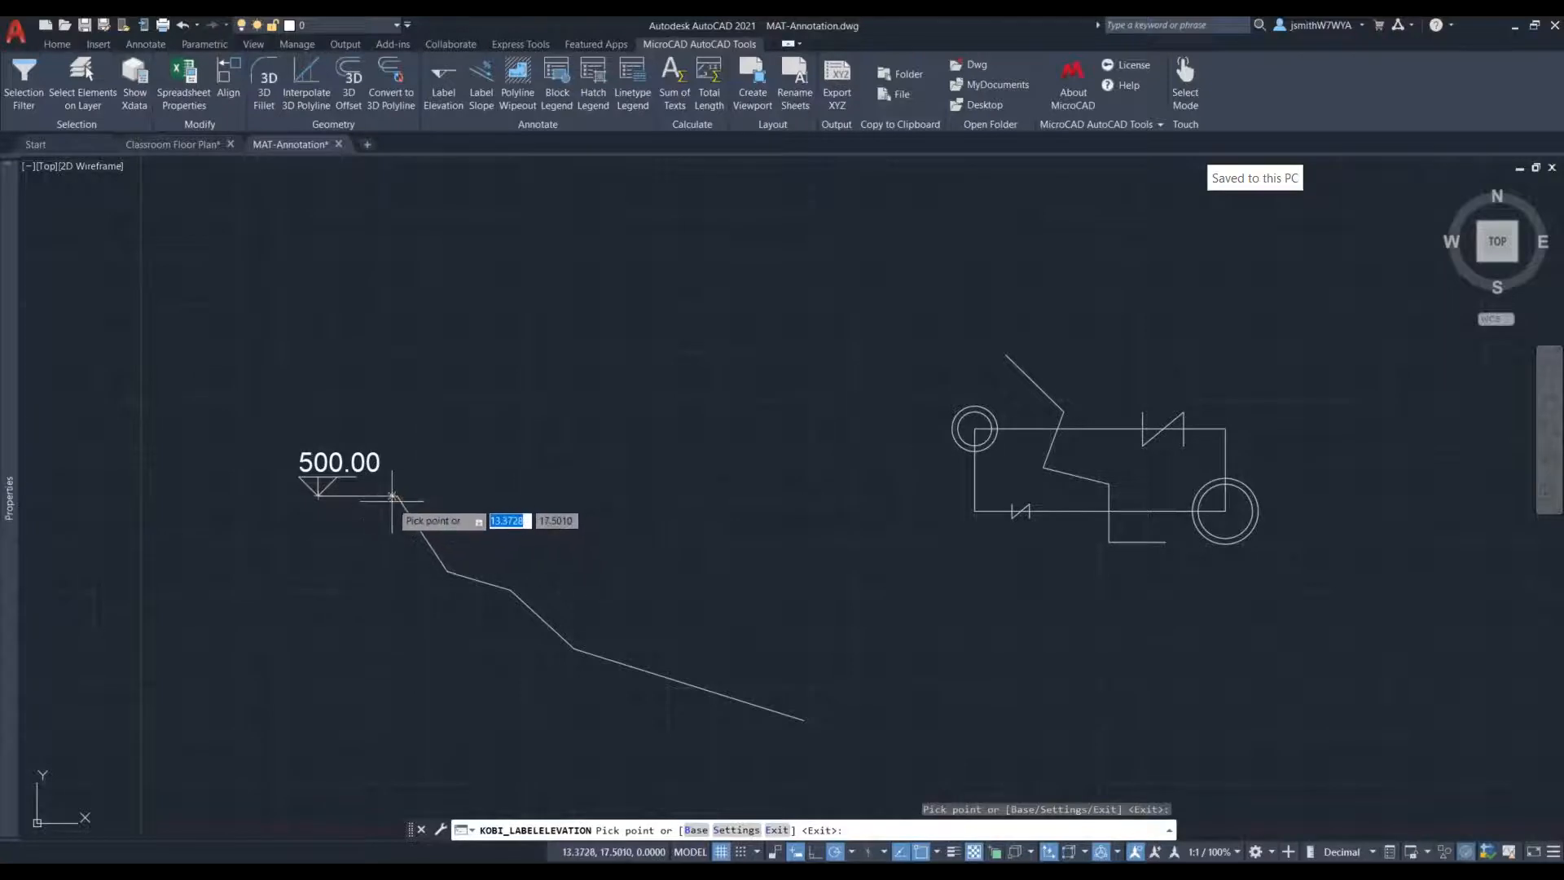
click(422, 532)
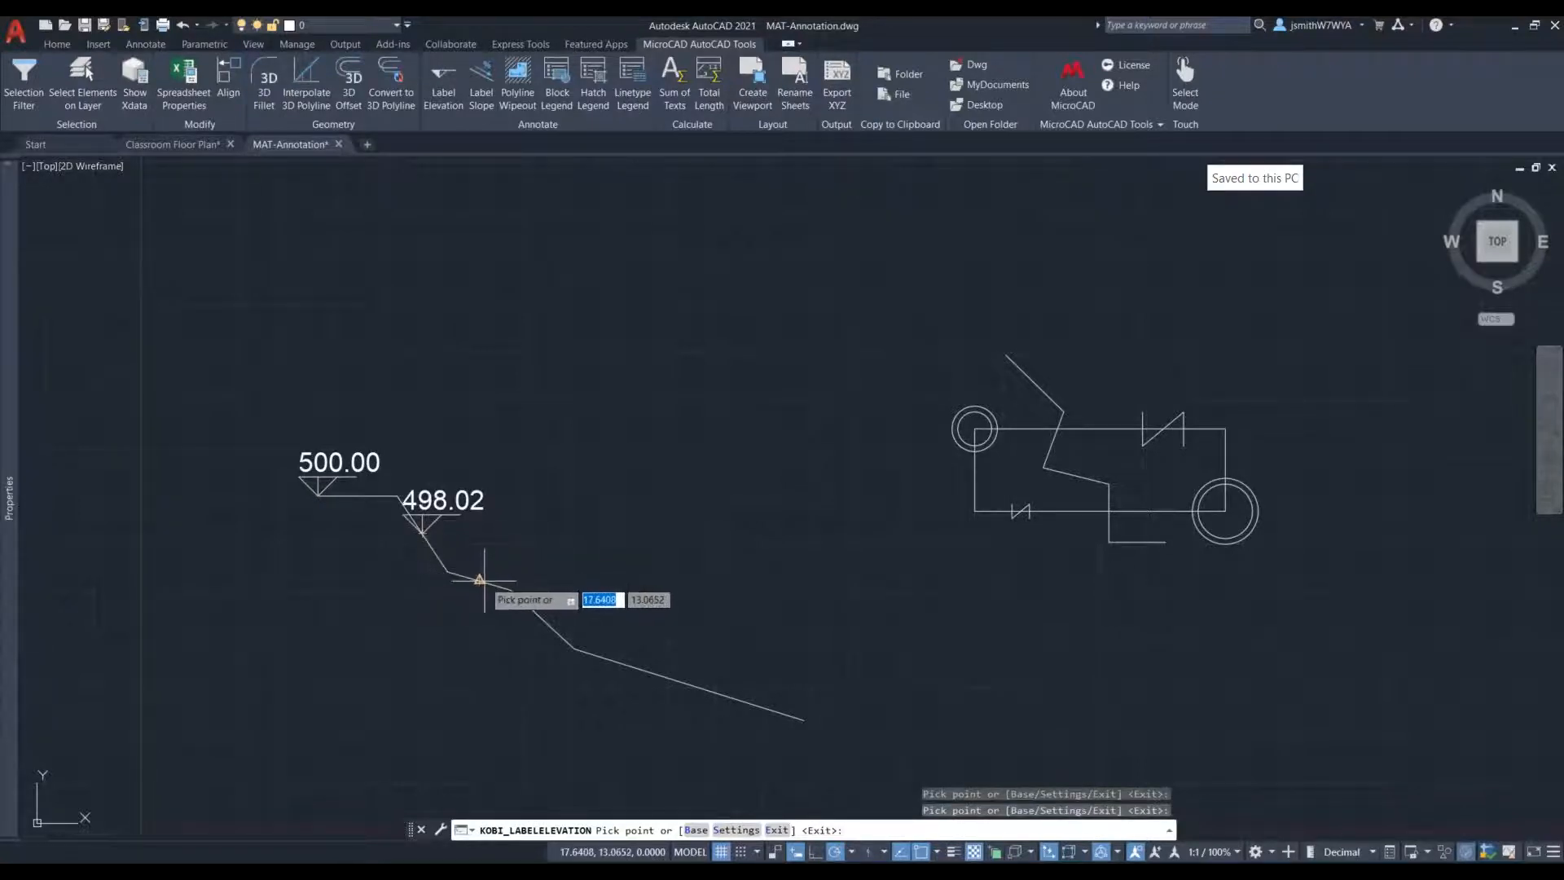
click(478, 580)
click(542, 617)
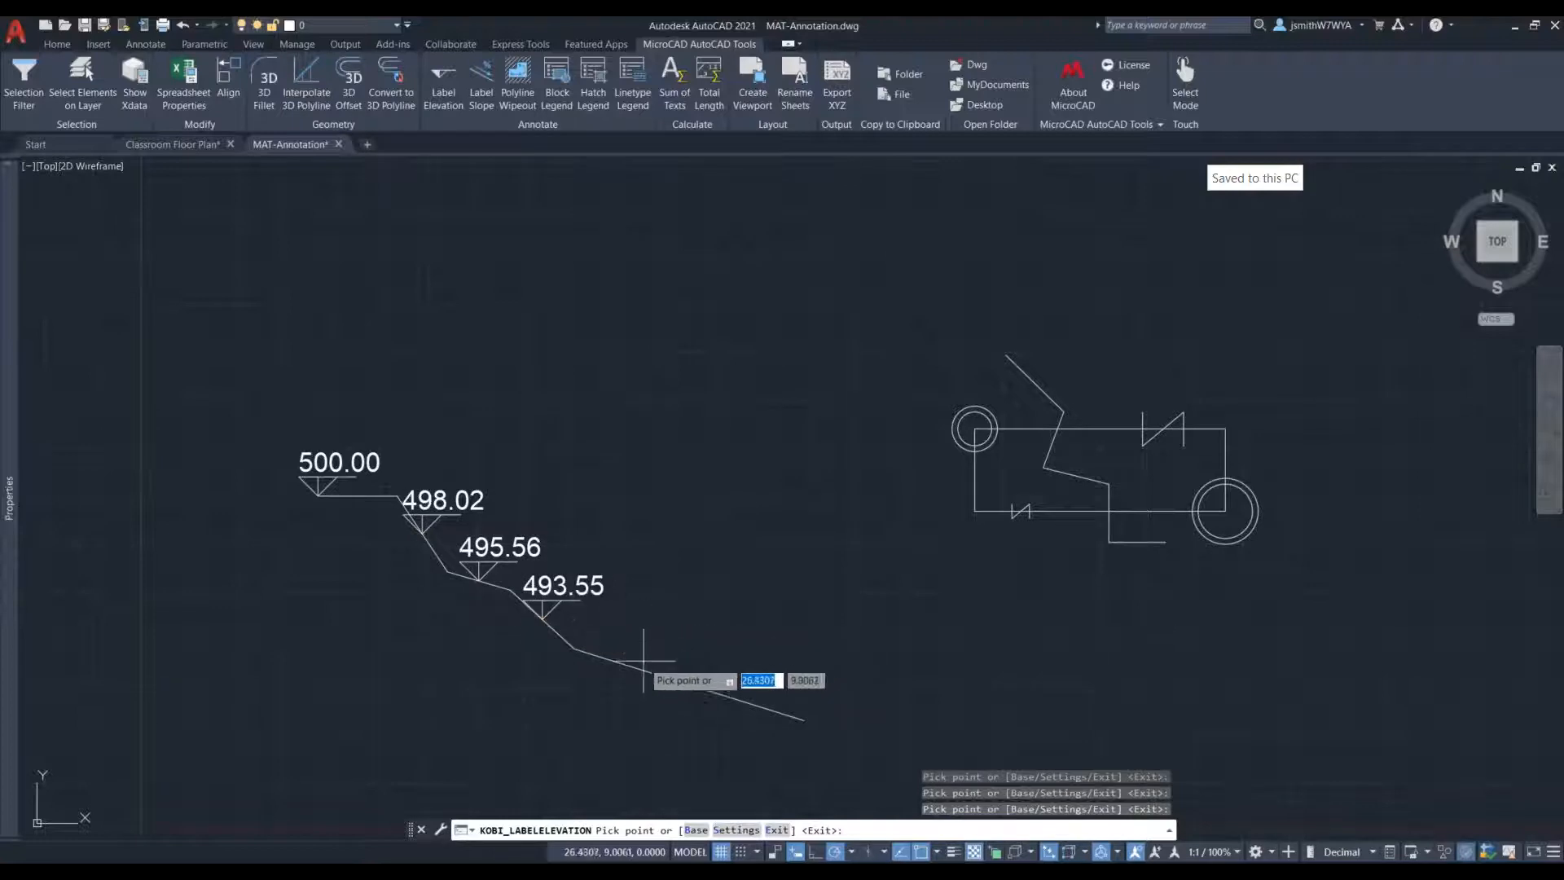
click(621, 661)
click(707, 690)
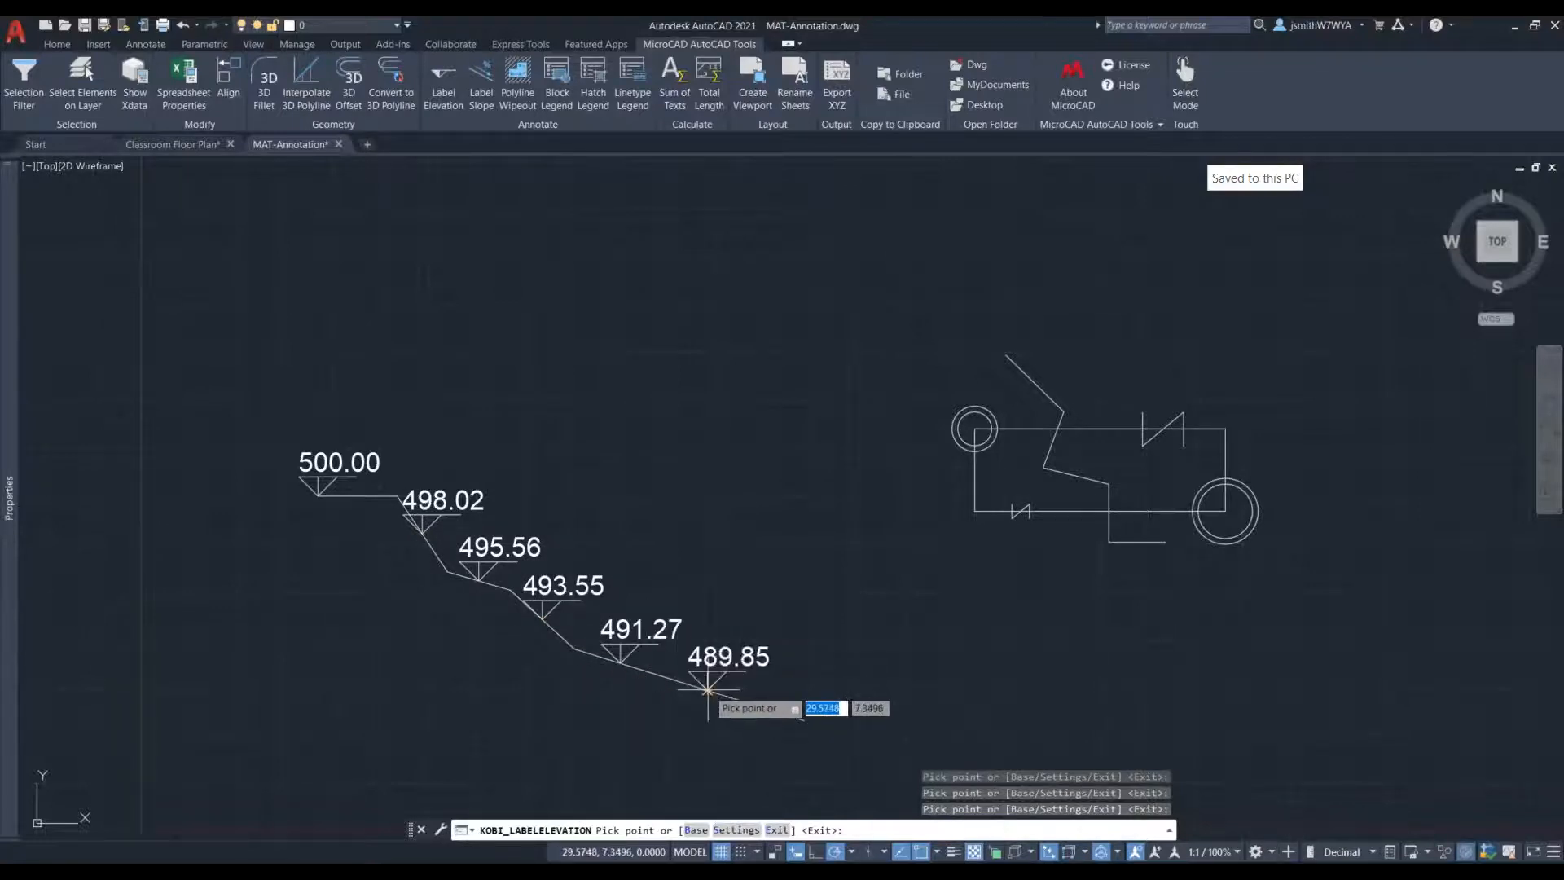
click(761, 707)
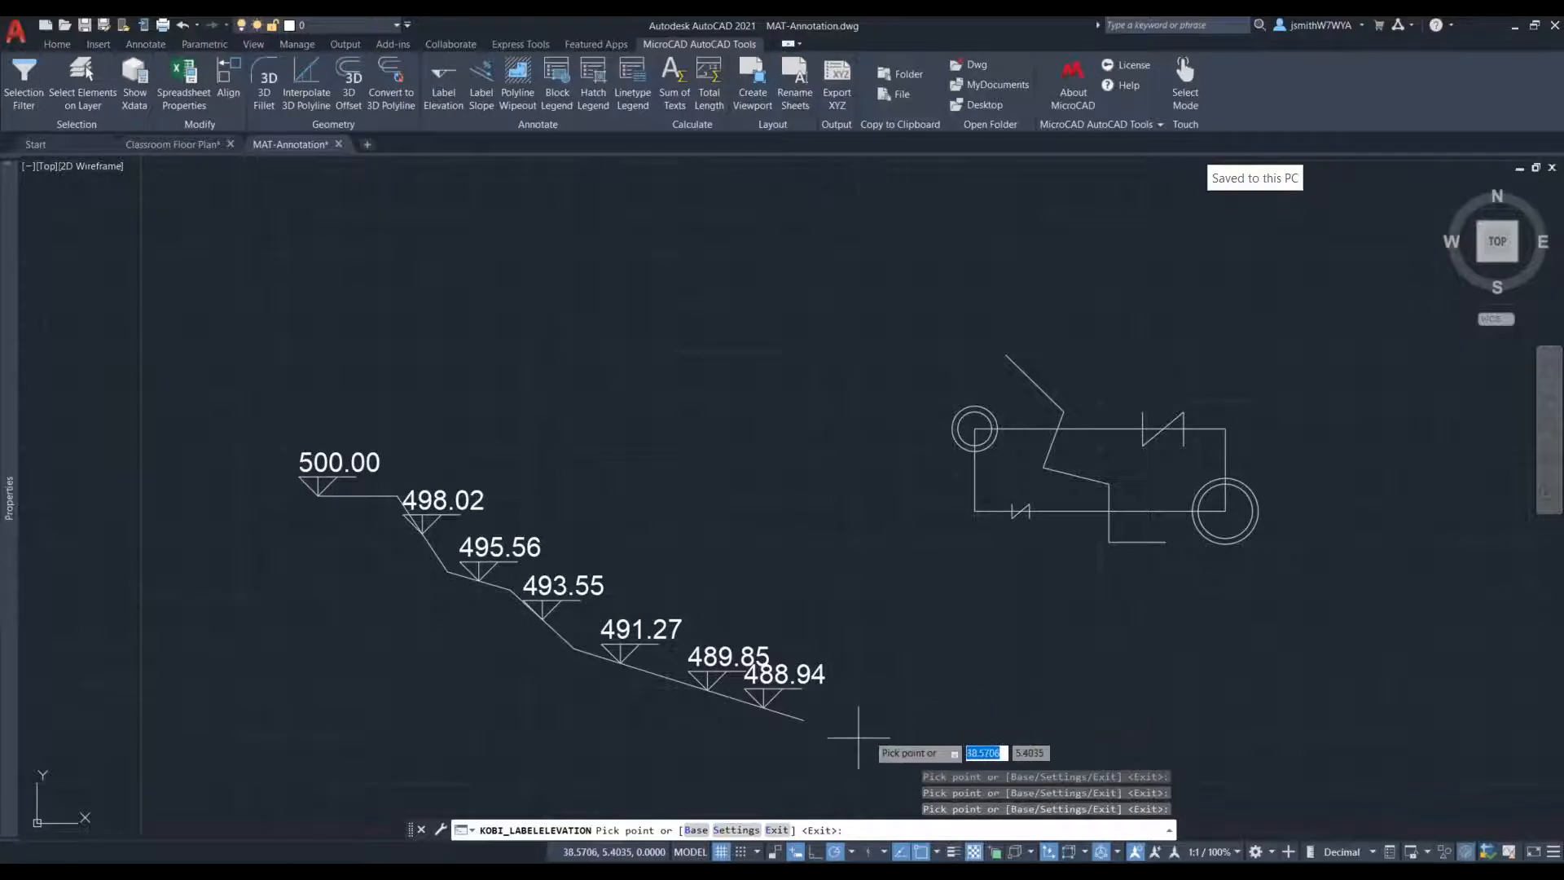
- Choose KOBI_ELEVATION_LABEL1 as the elevation label in the Label Elevation settings
click(734, 830)
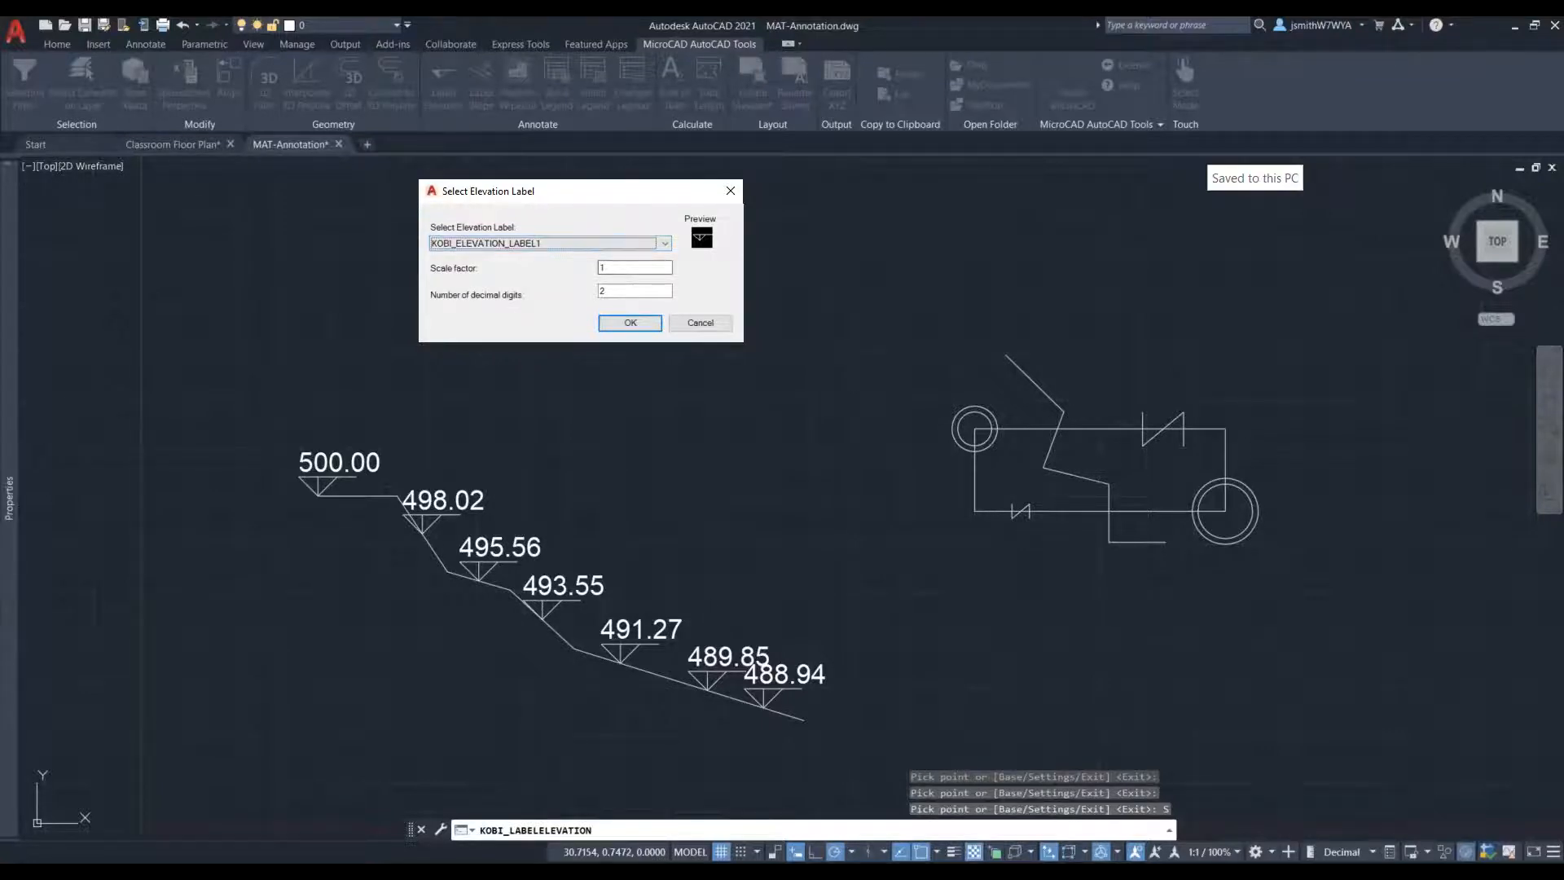
click(536, 243)
click(583, 252)
click(645, 323)
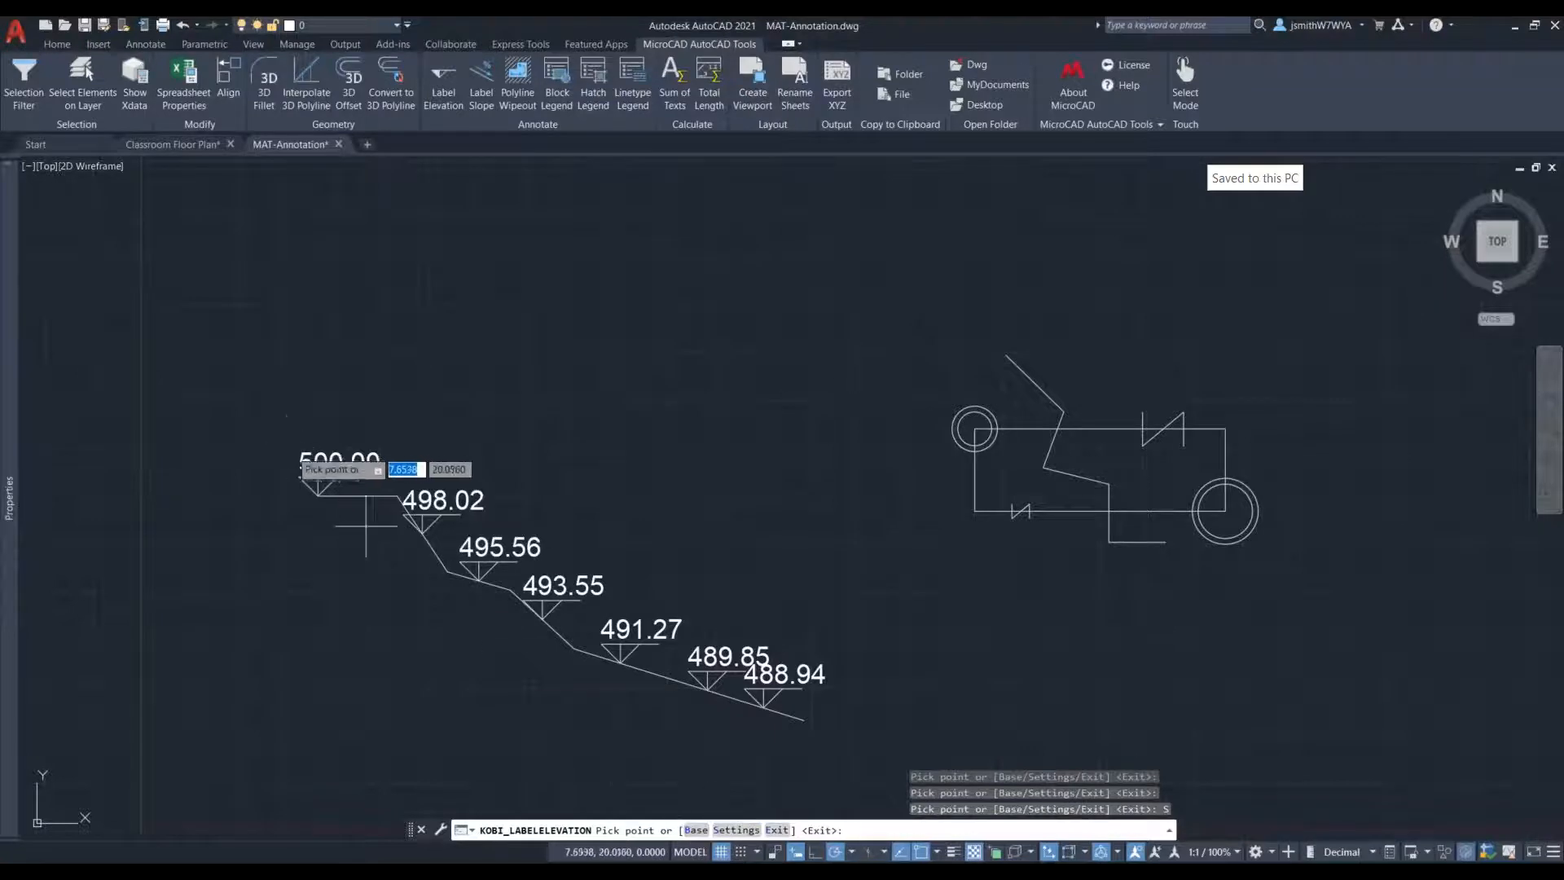
- Redefine the Label Elevation base with base point 0 and base elevation 0
click(695, 830)
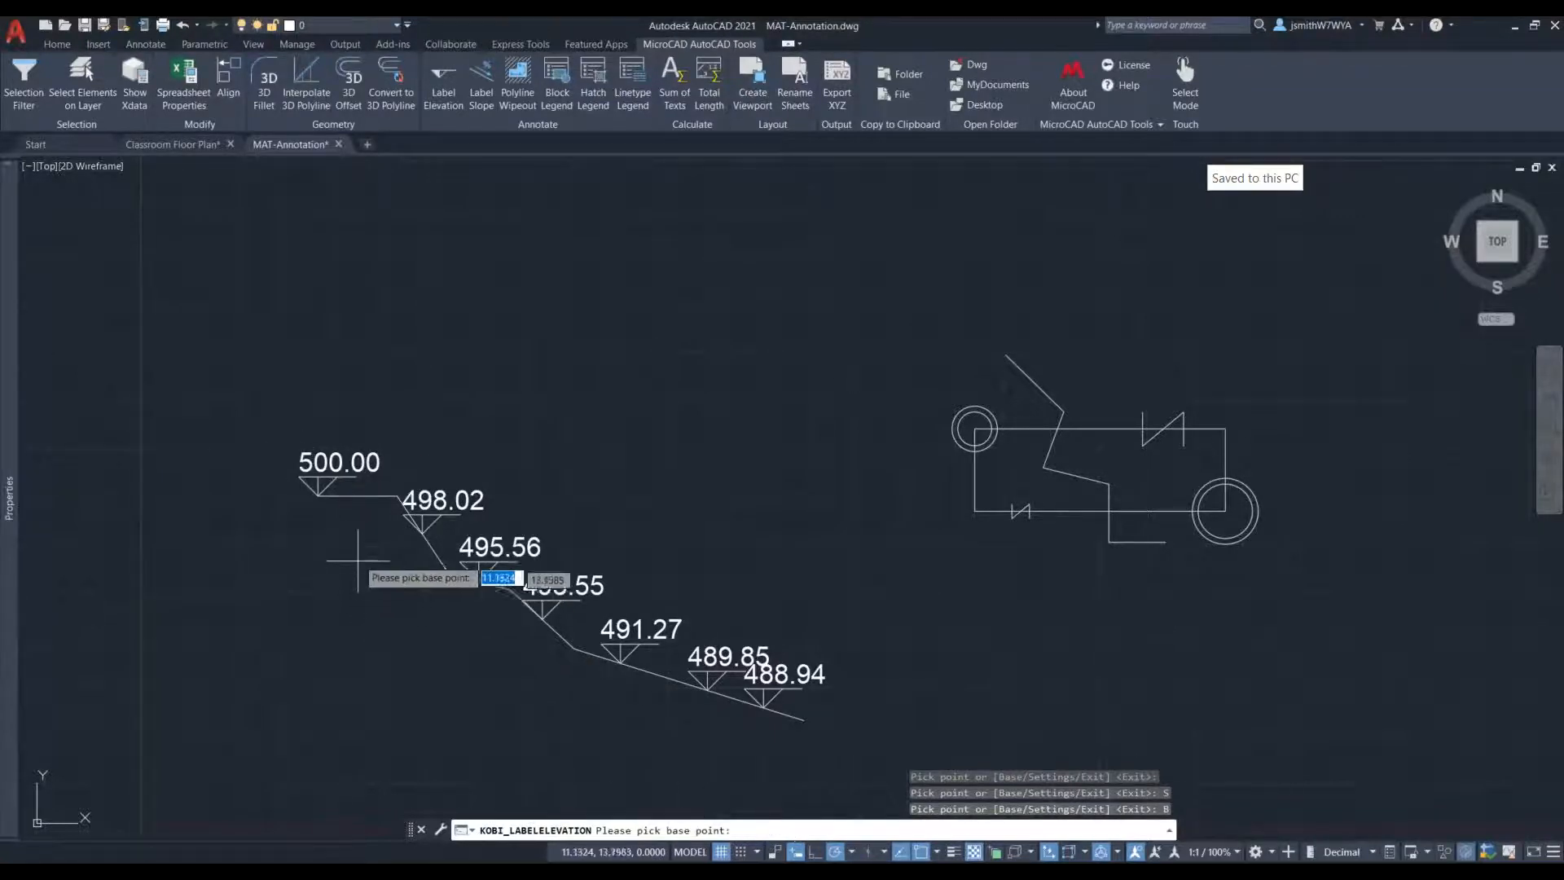
text(0)
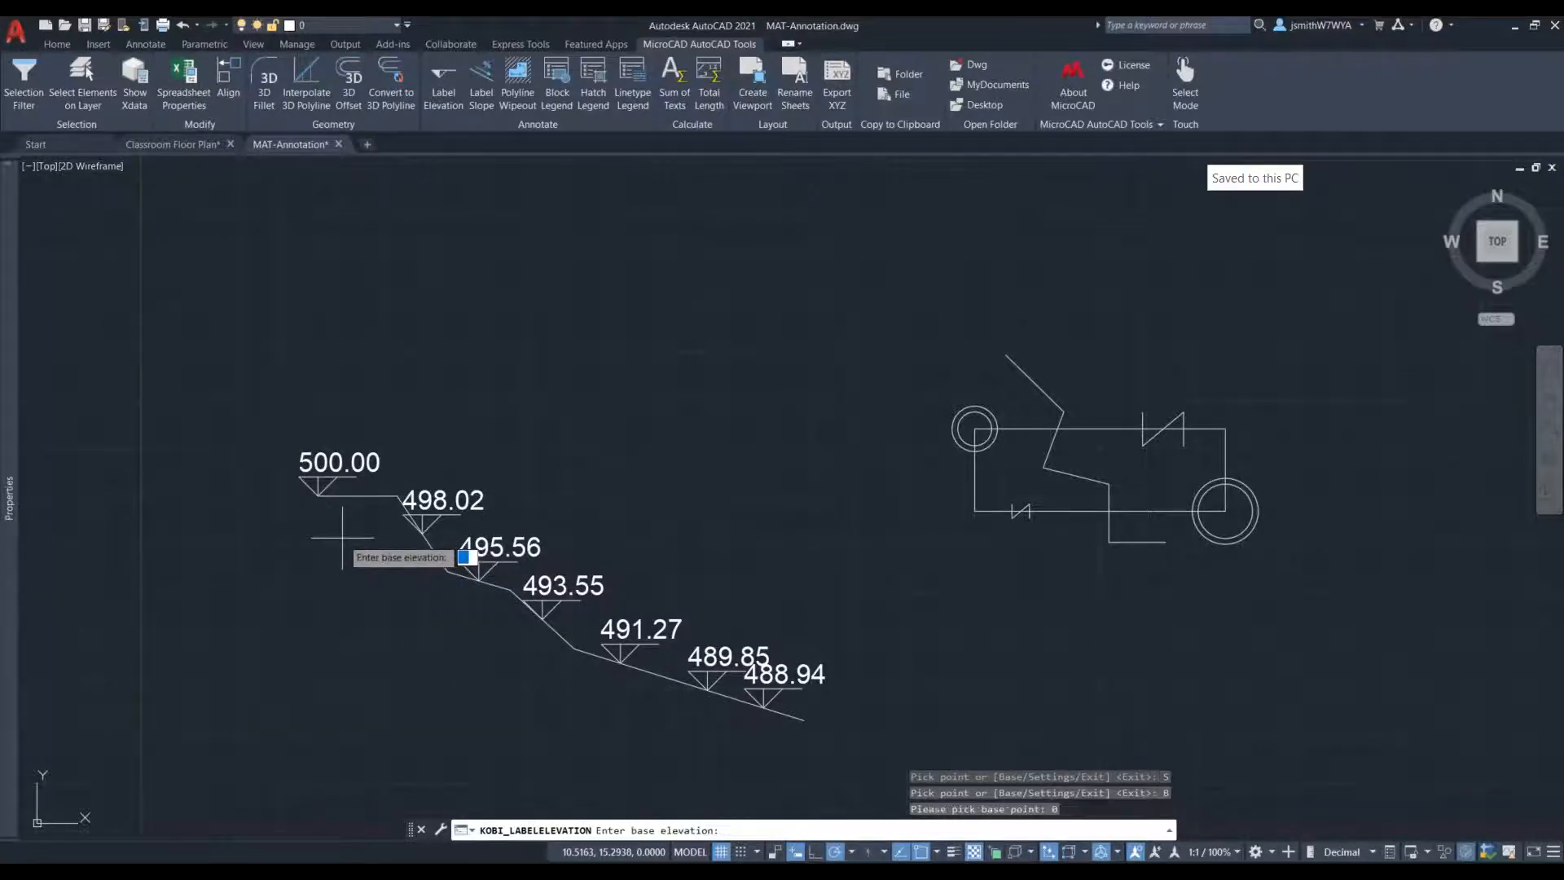
key(Return)
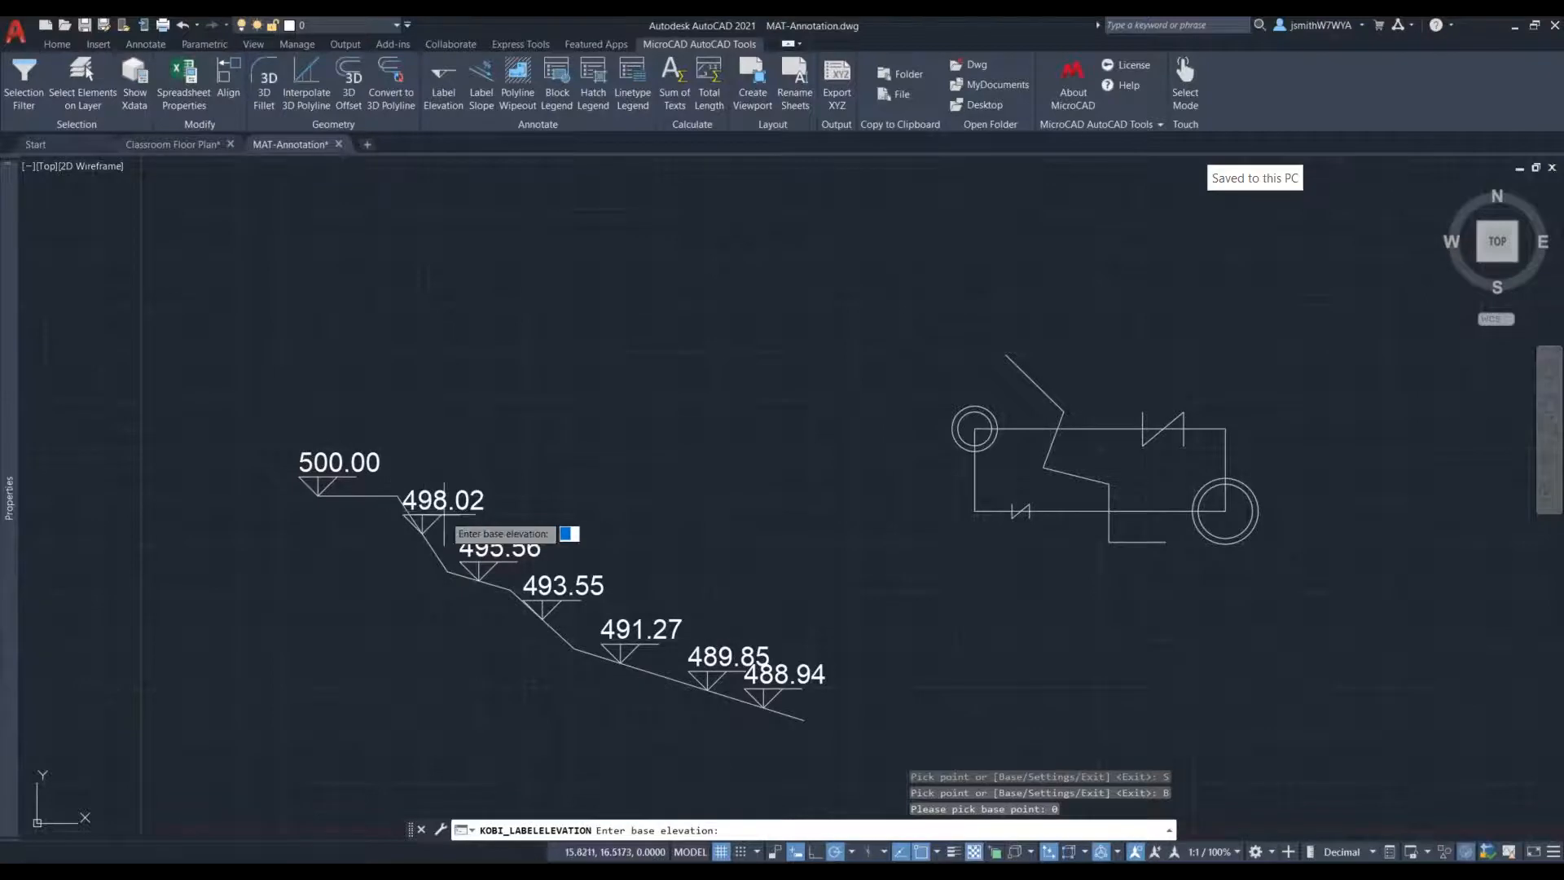
text(0)
key(Return)
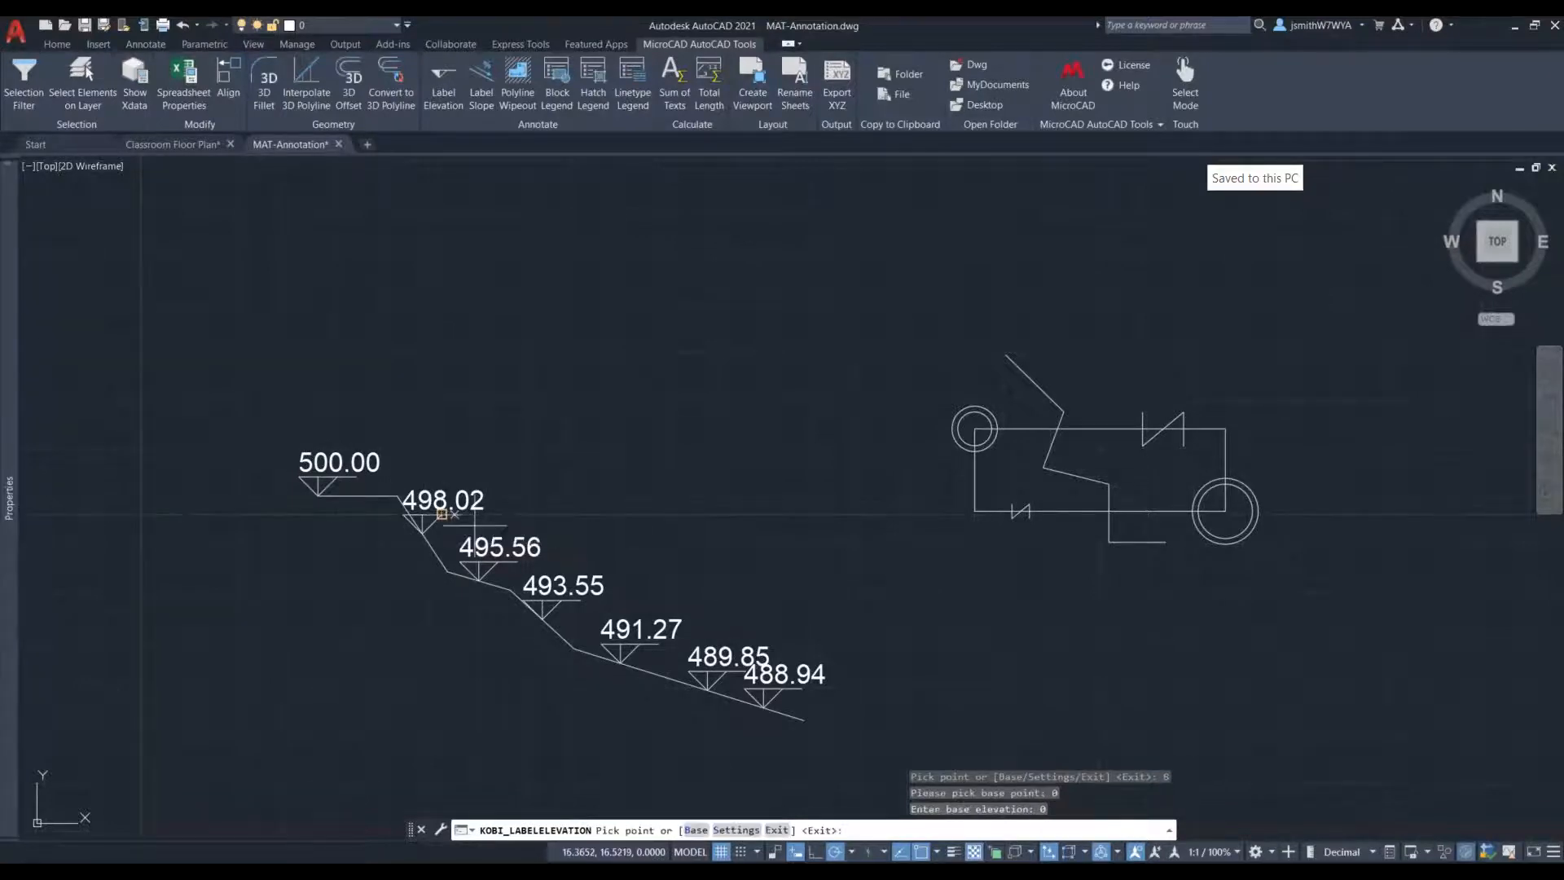
- Label the elevation at the top horizontal segment's midpoint and at the origin, and delete the 500.00 label at the polyline's start
click(356, 494)
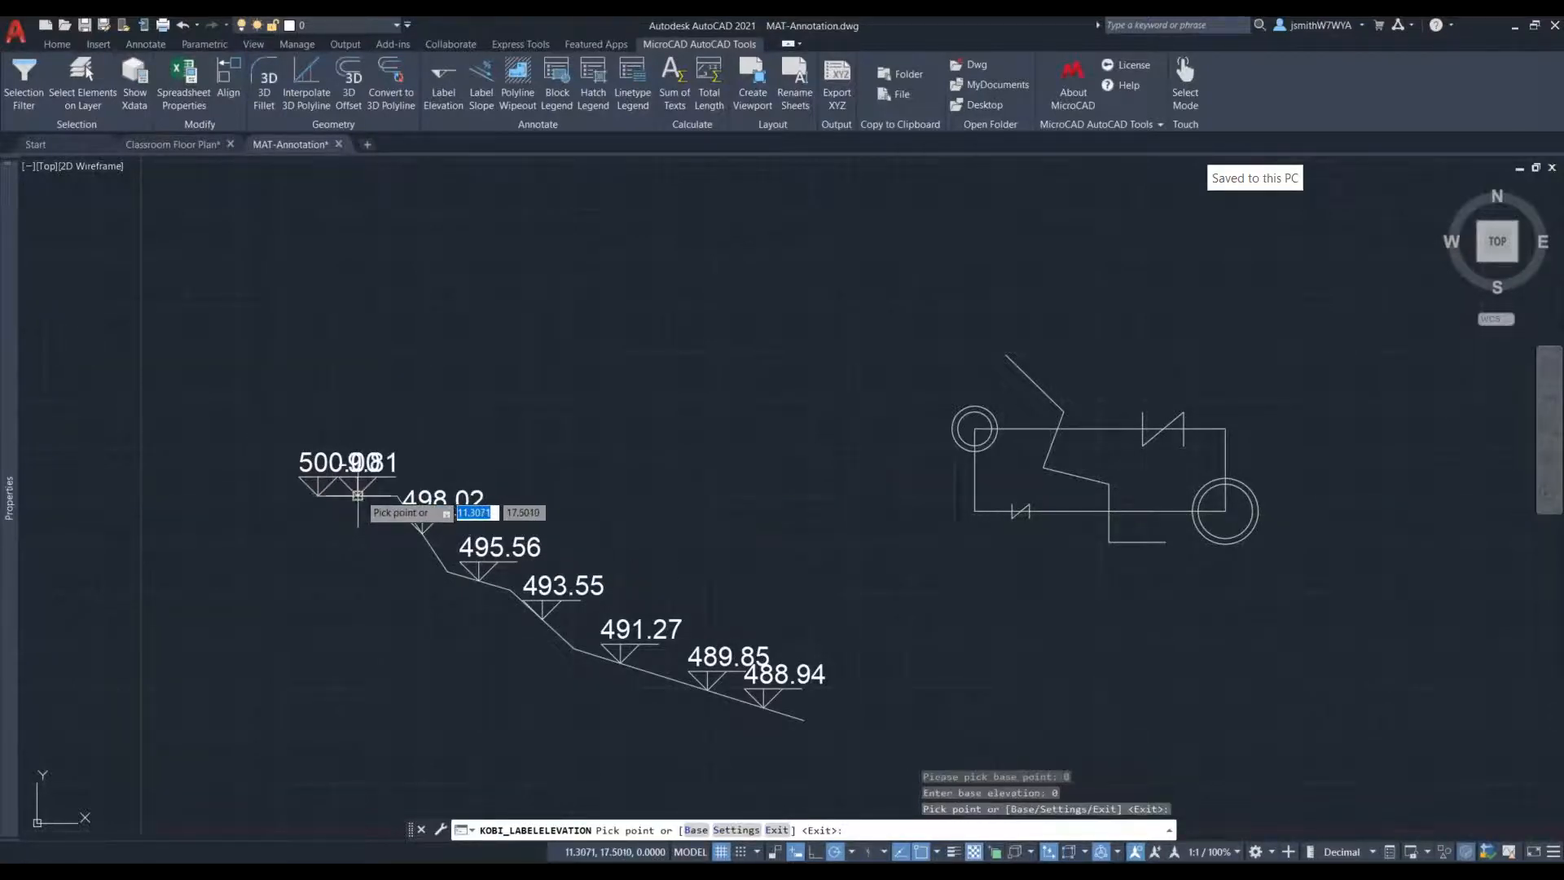
click(140, 827)
key(Escape)
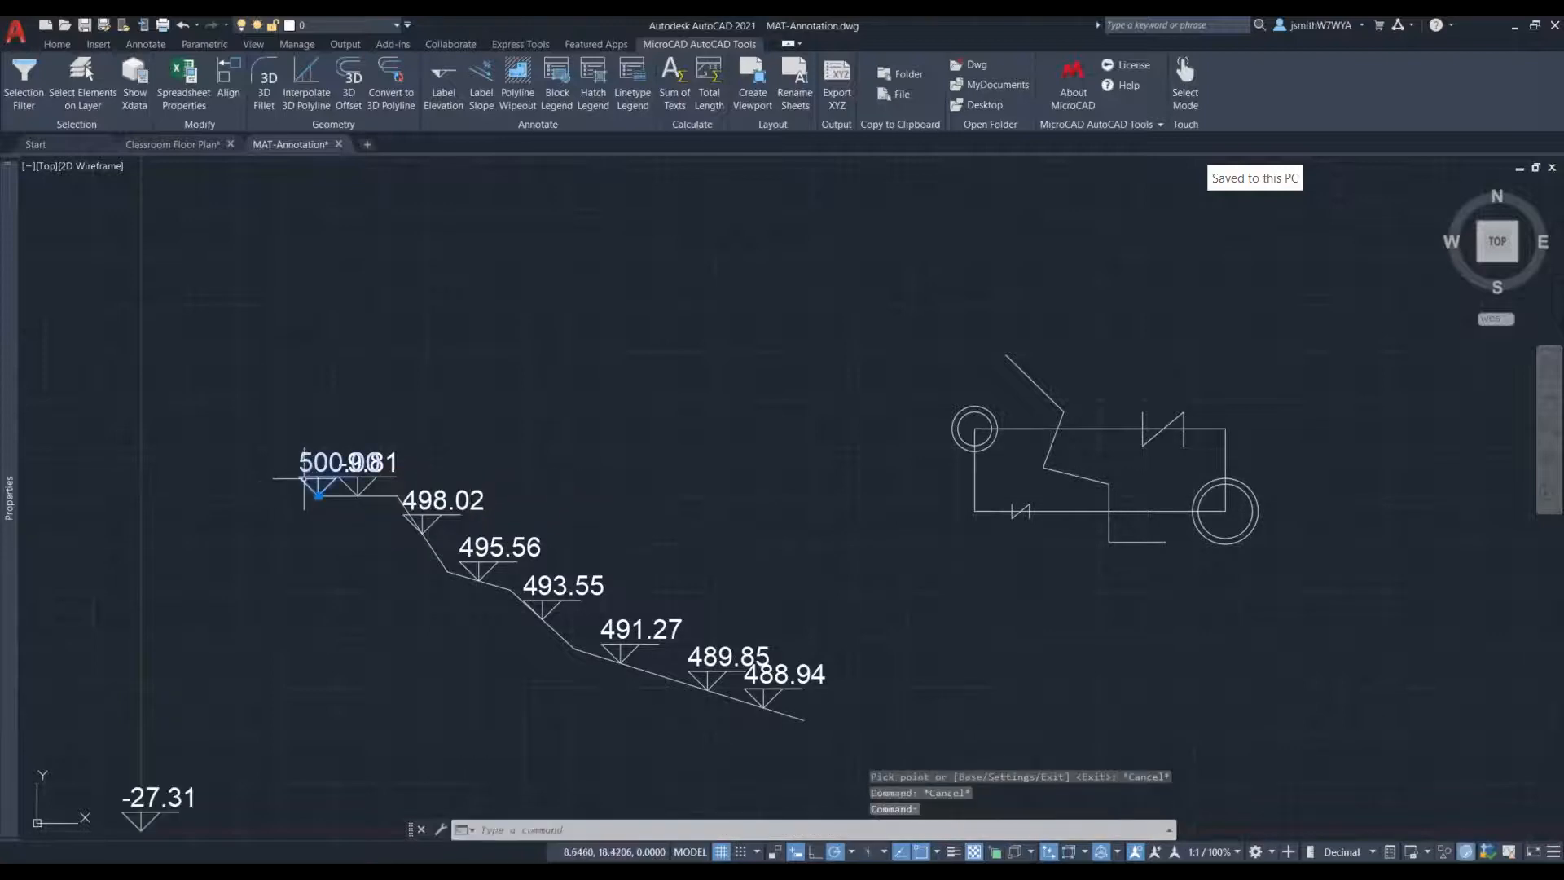
click(340, 492)
key(Delete)
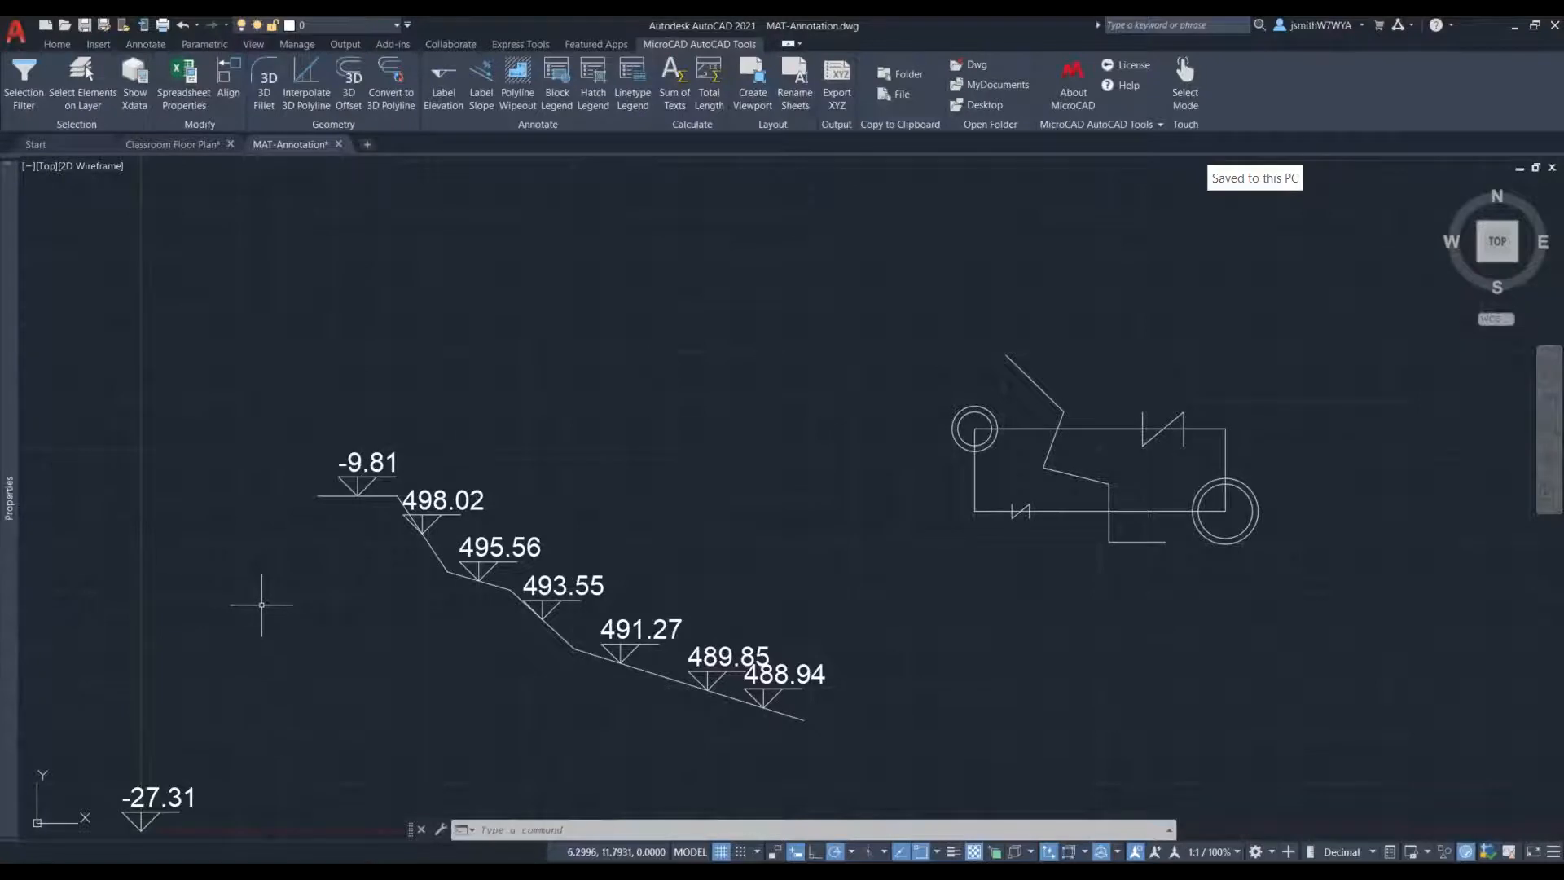
- Create a Polyline Wipeout with offset 1.0000 along the zigzag polyline's second segment, from its upper vertex to just below the rectangle's top line
middle_drag(1095, 642, 773, 625)
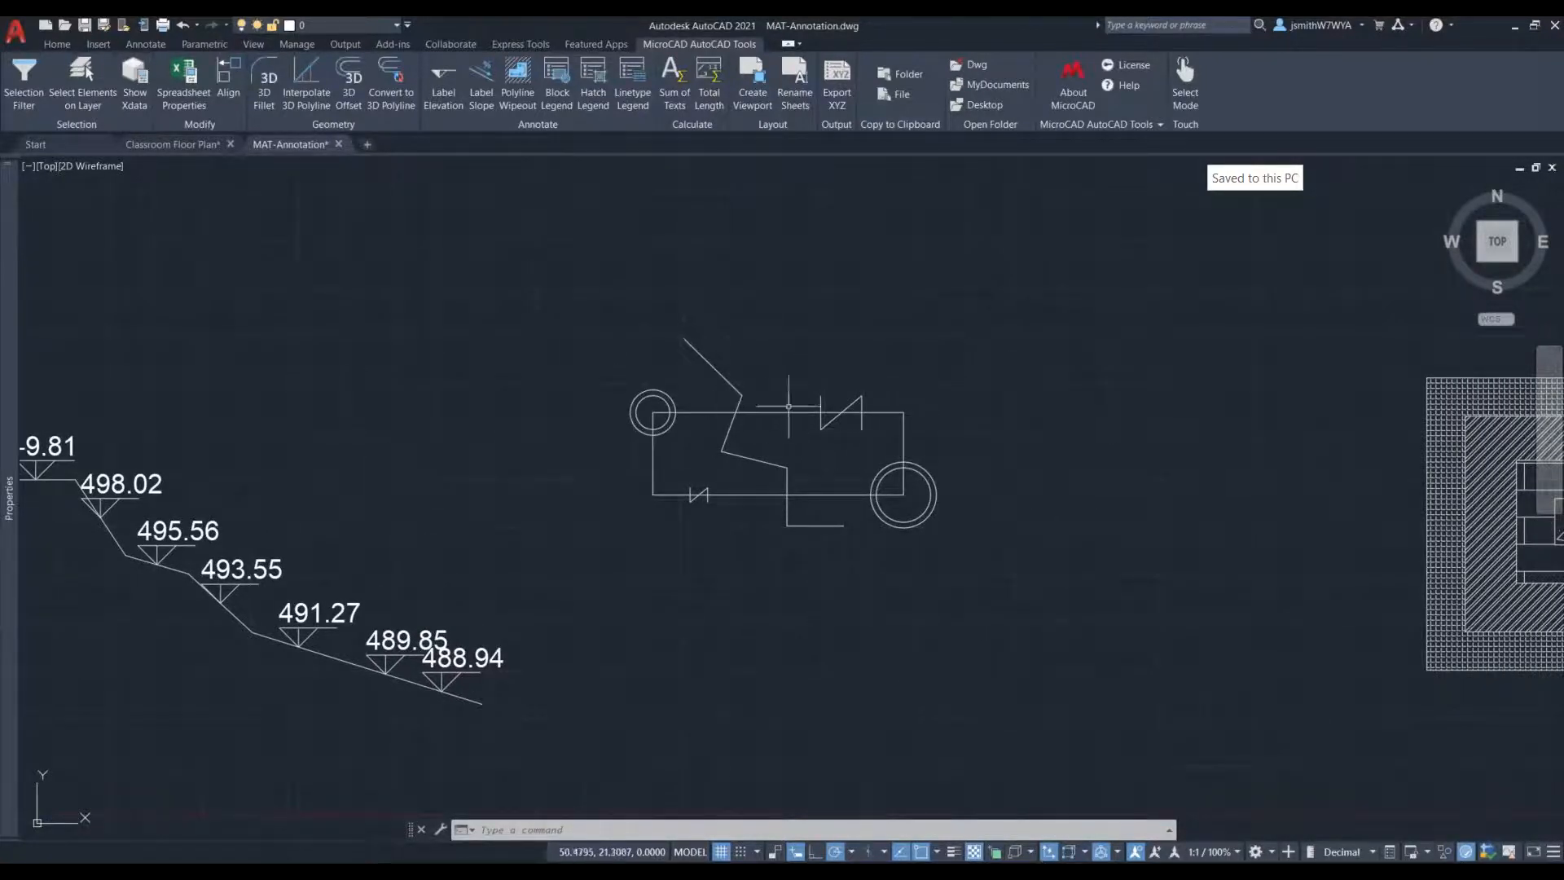
scroll(866, 408, up, 2)
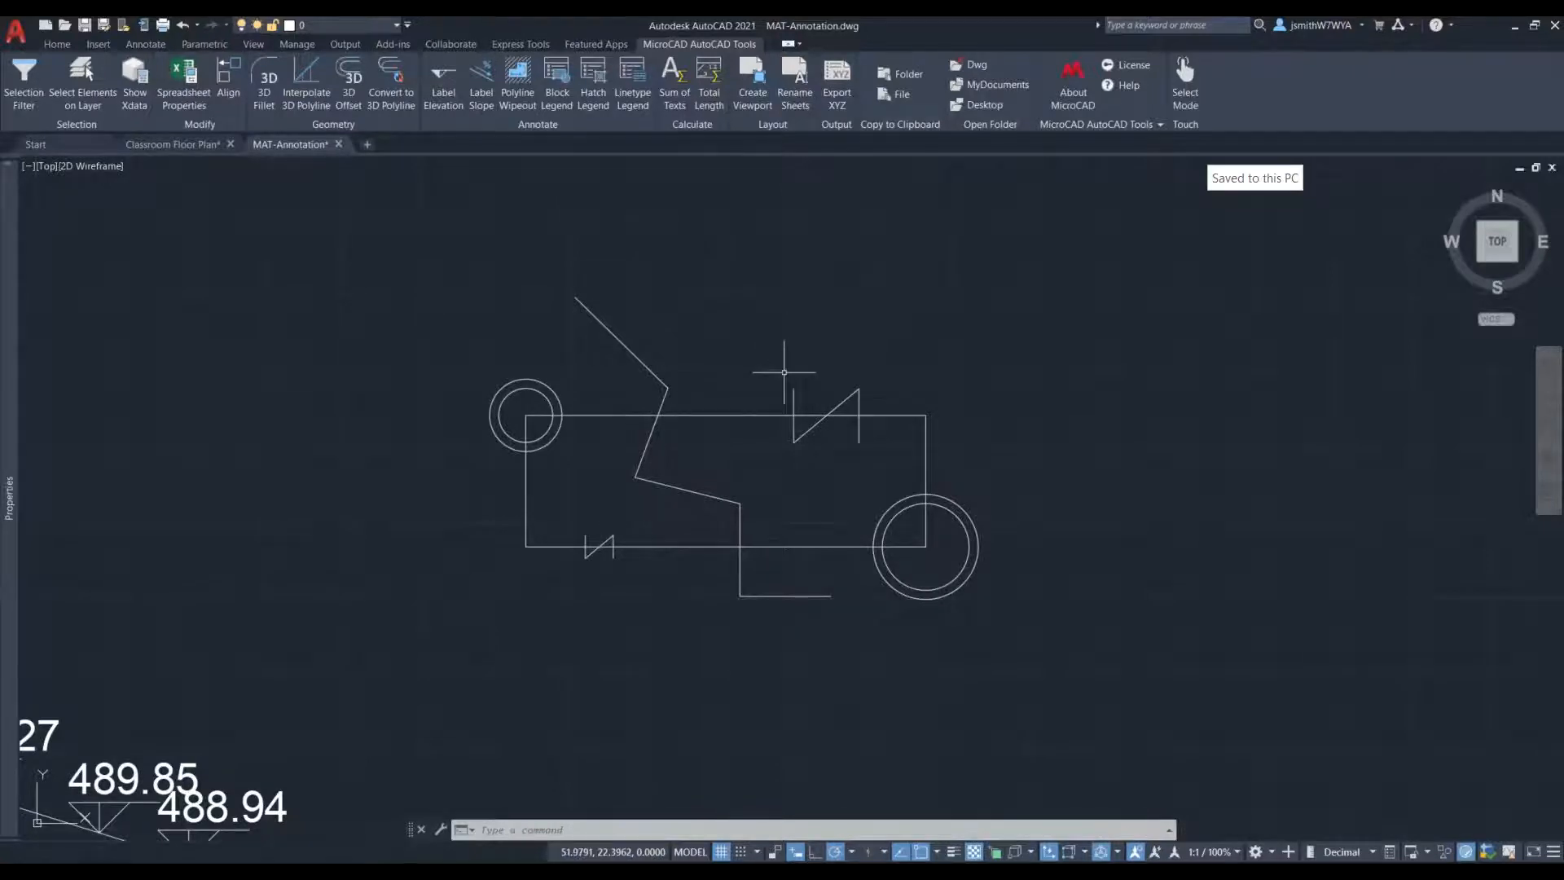
scroll(851, 379, up, 2)
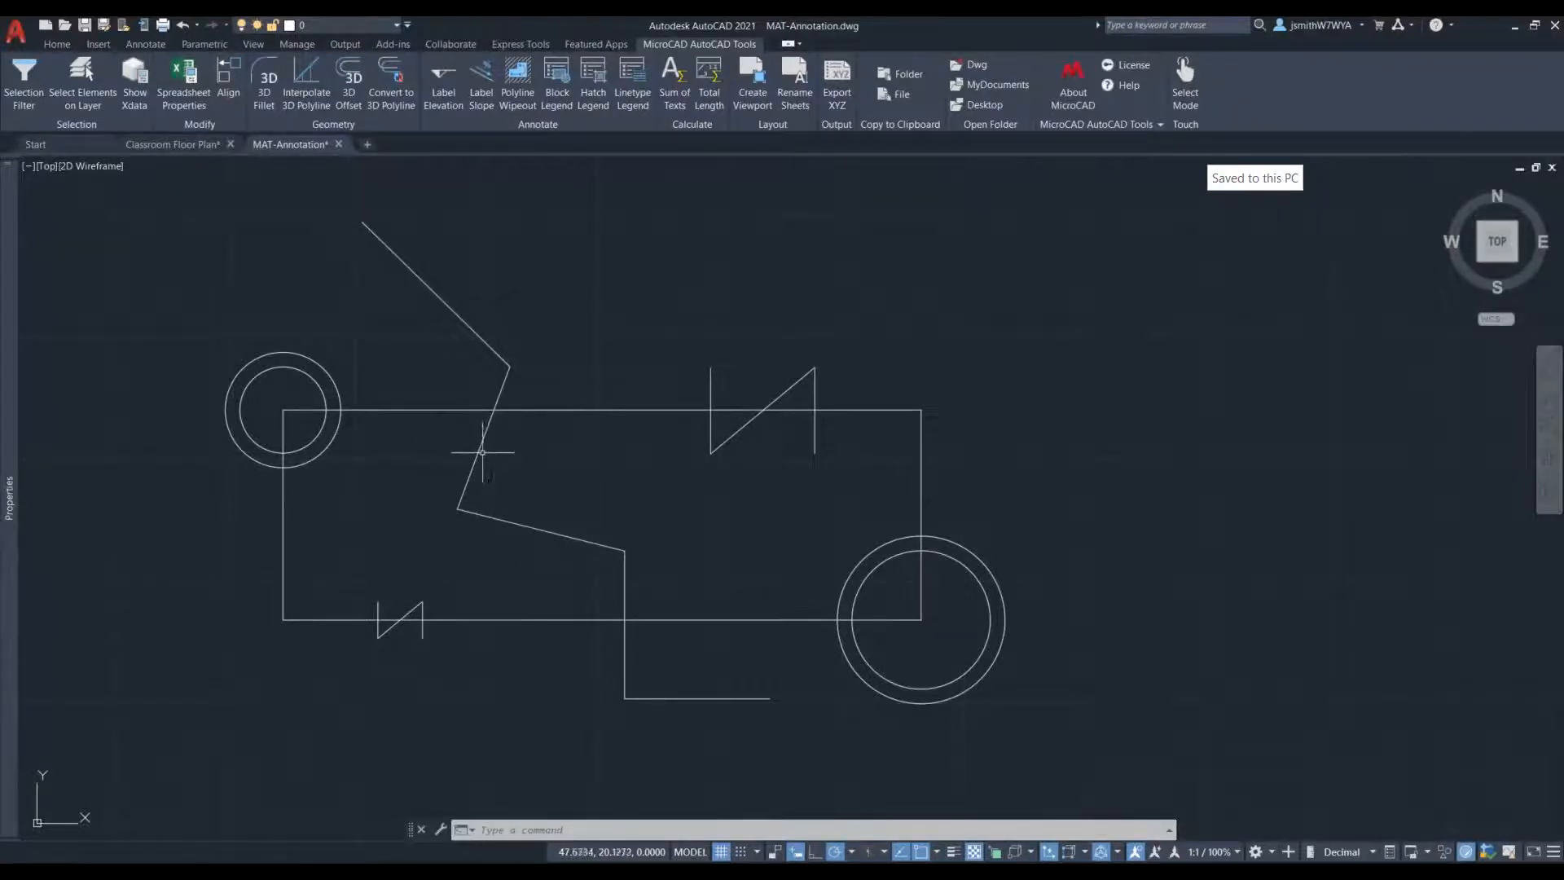
mouse_move(480, 453)
click(398, 259)
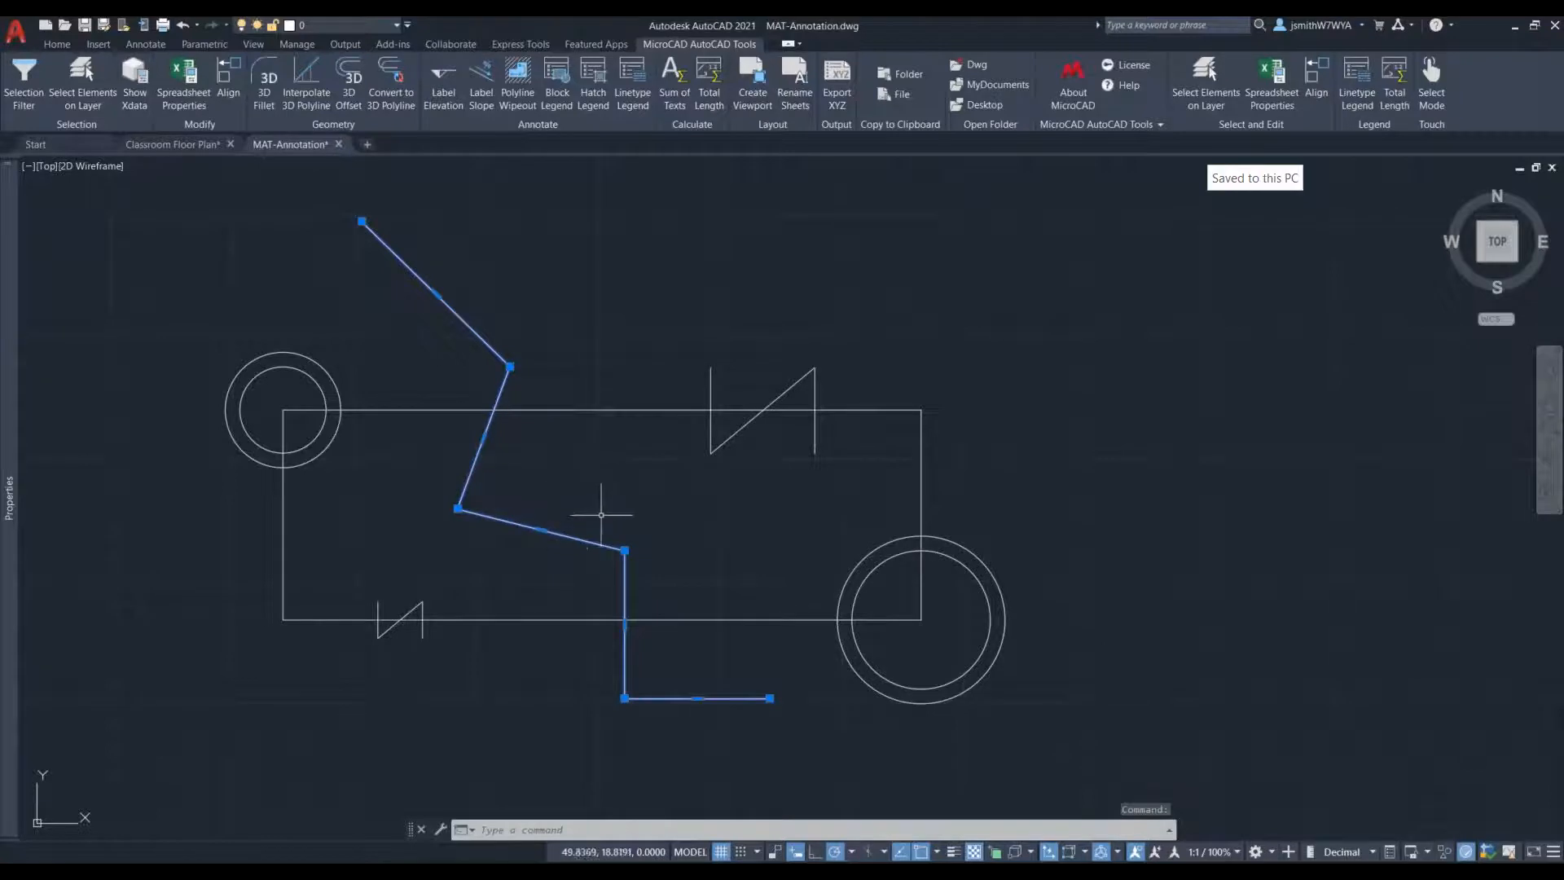
middle_drag(612, 511, 671, 516)
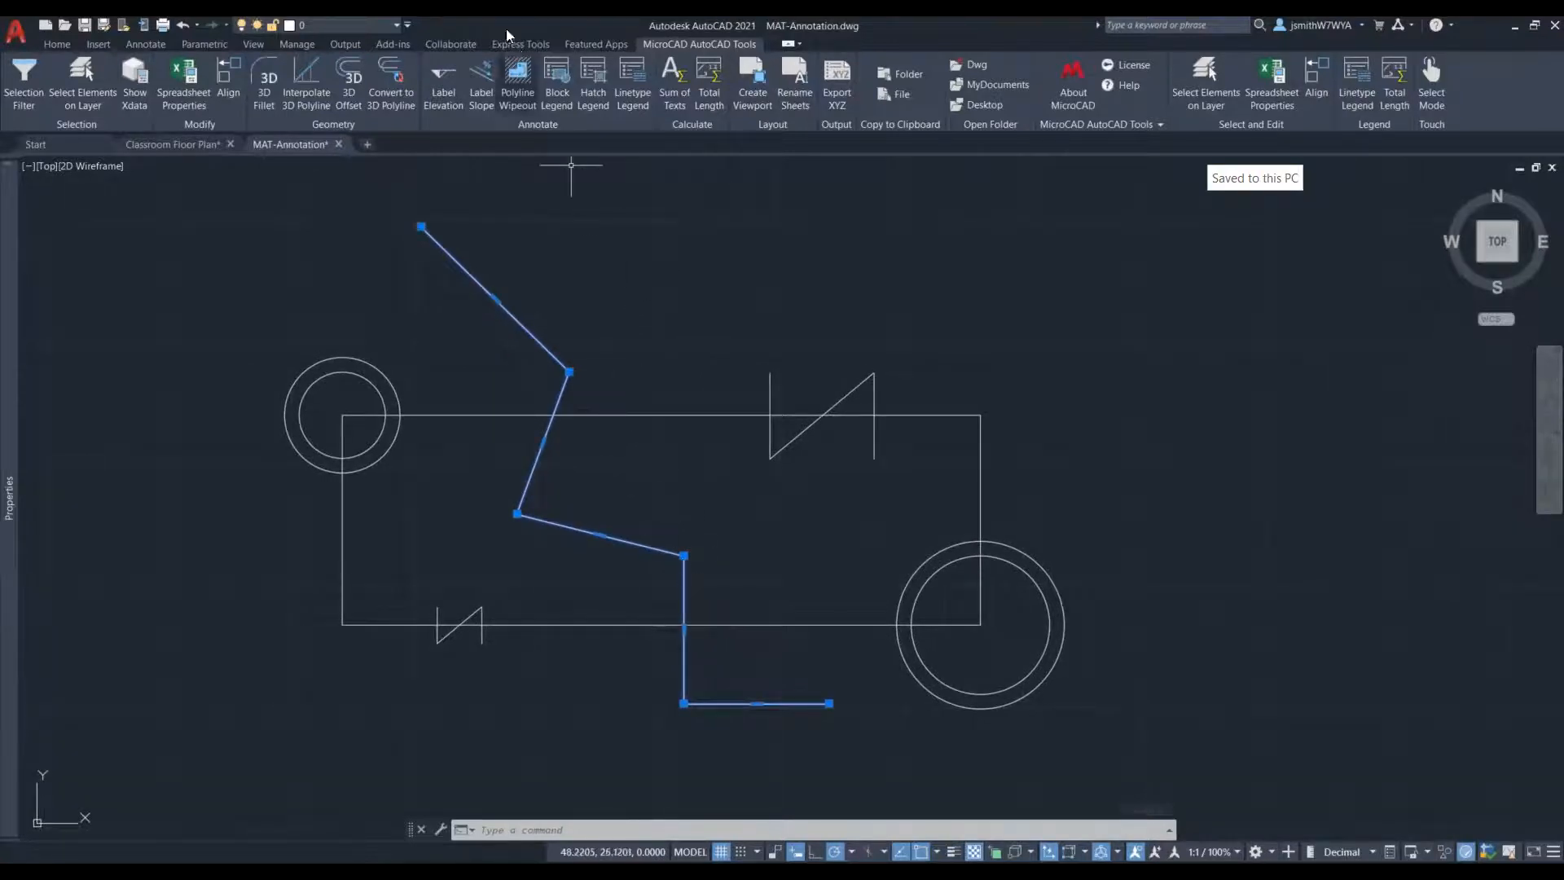
click(519, 99)
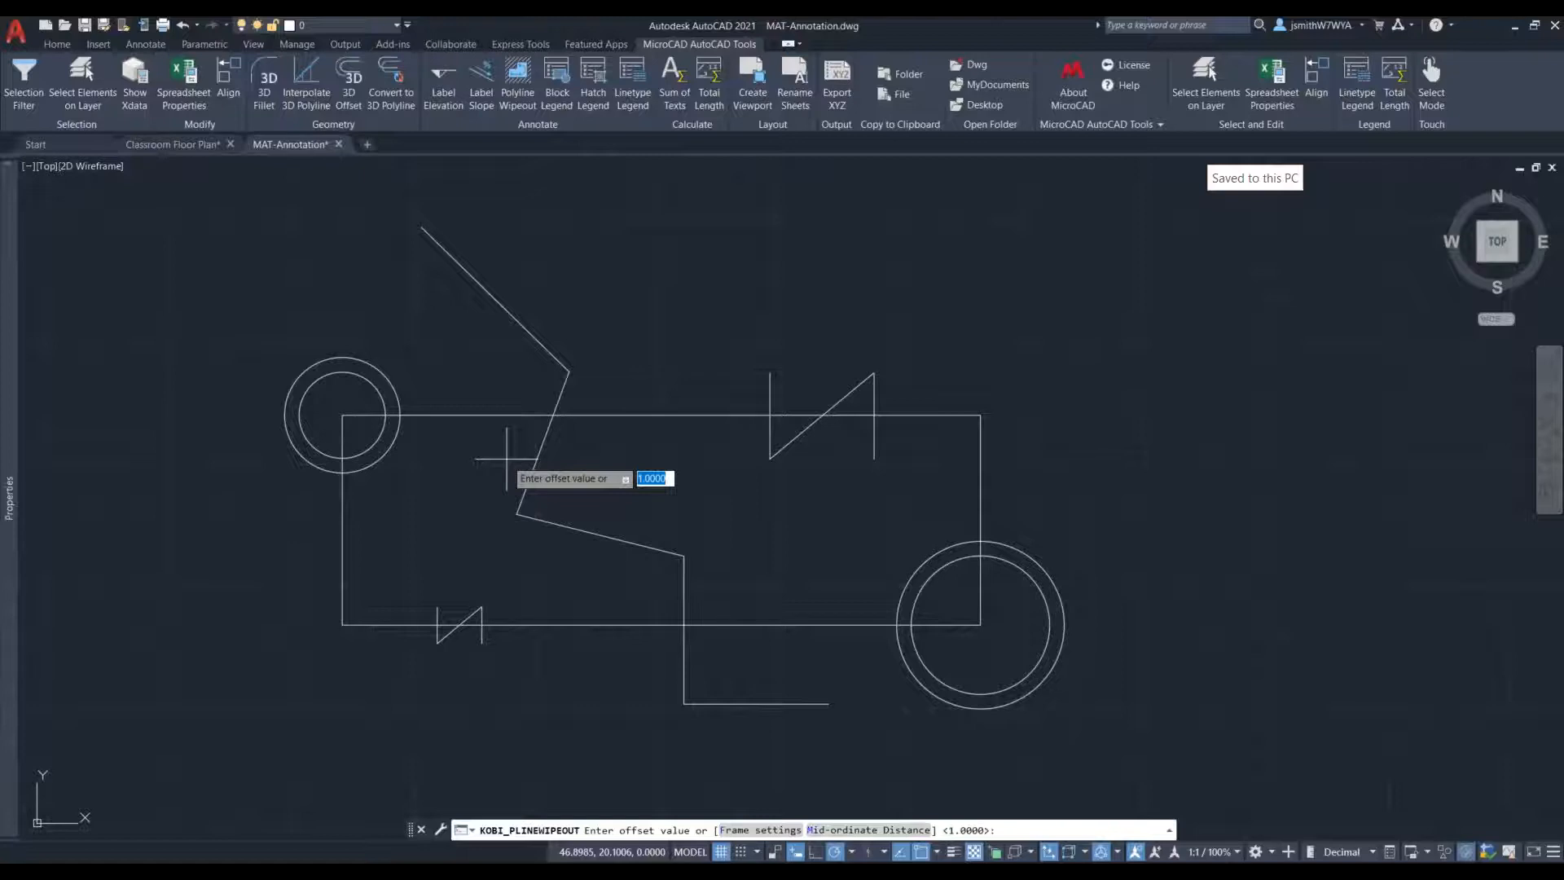
key(Return)
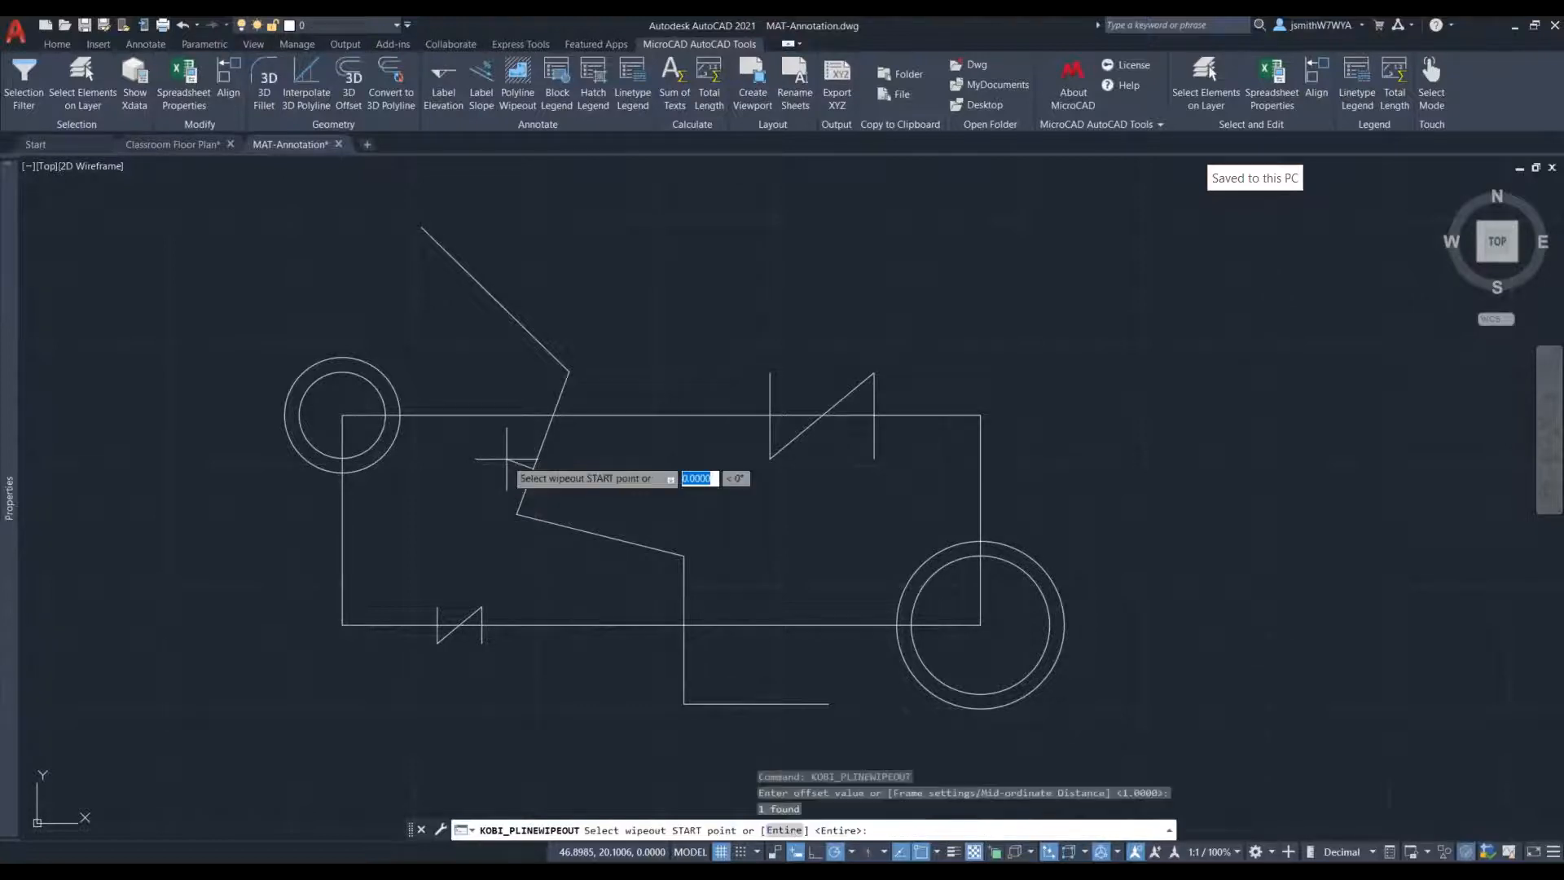
click(569, 373)
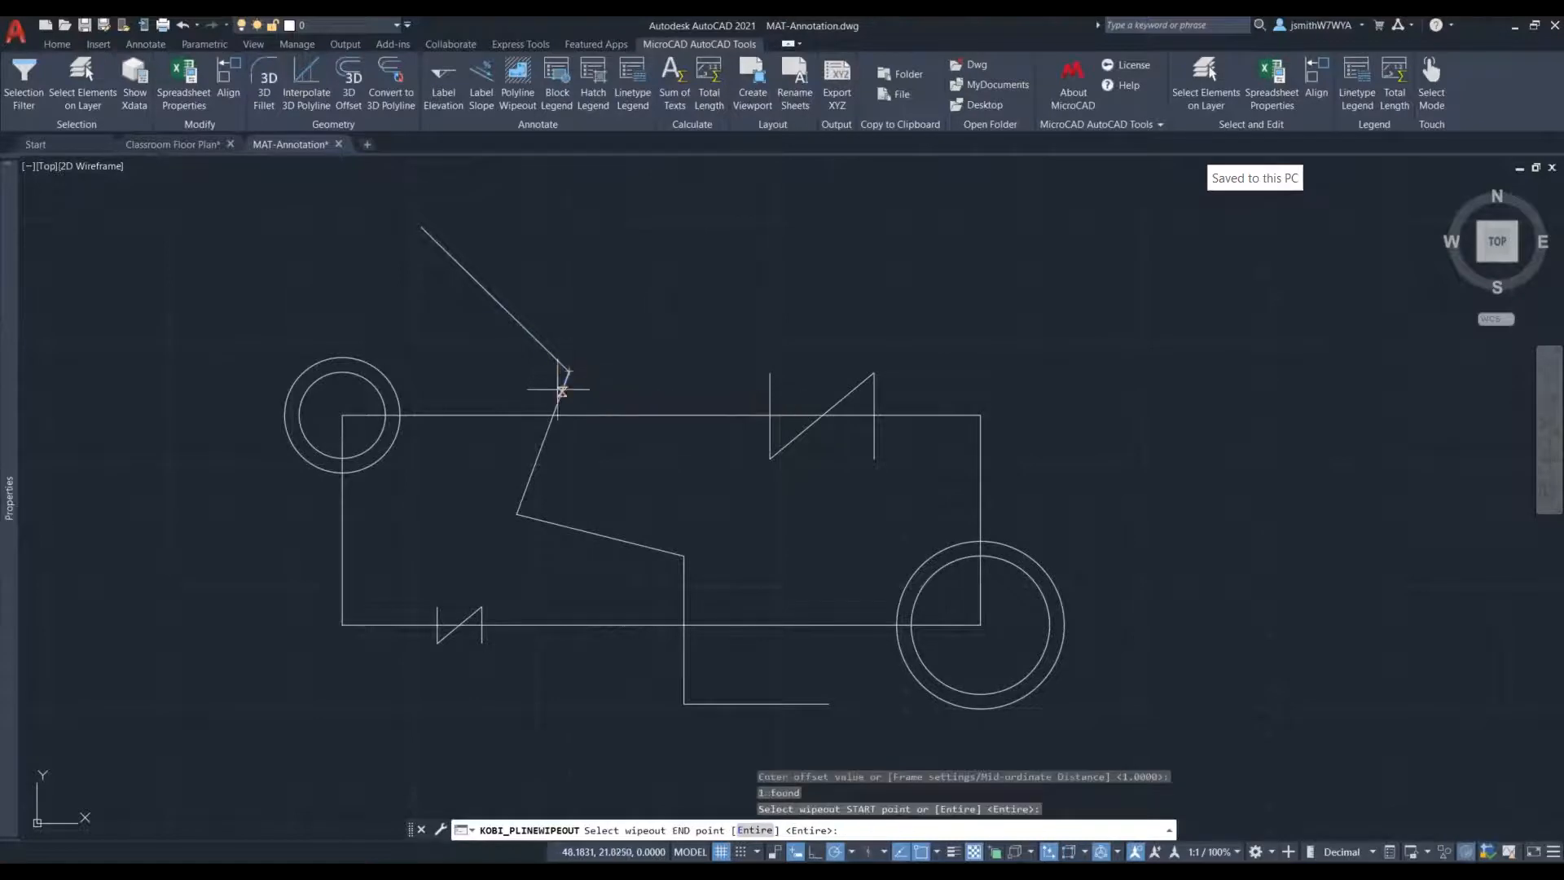
click(531, 476)
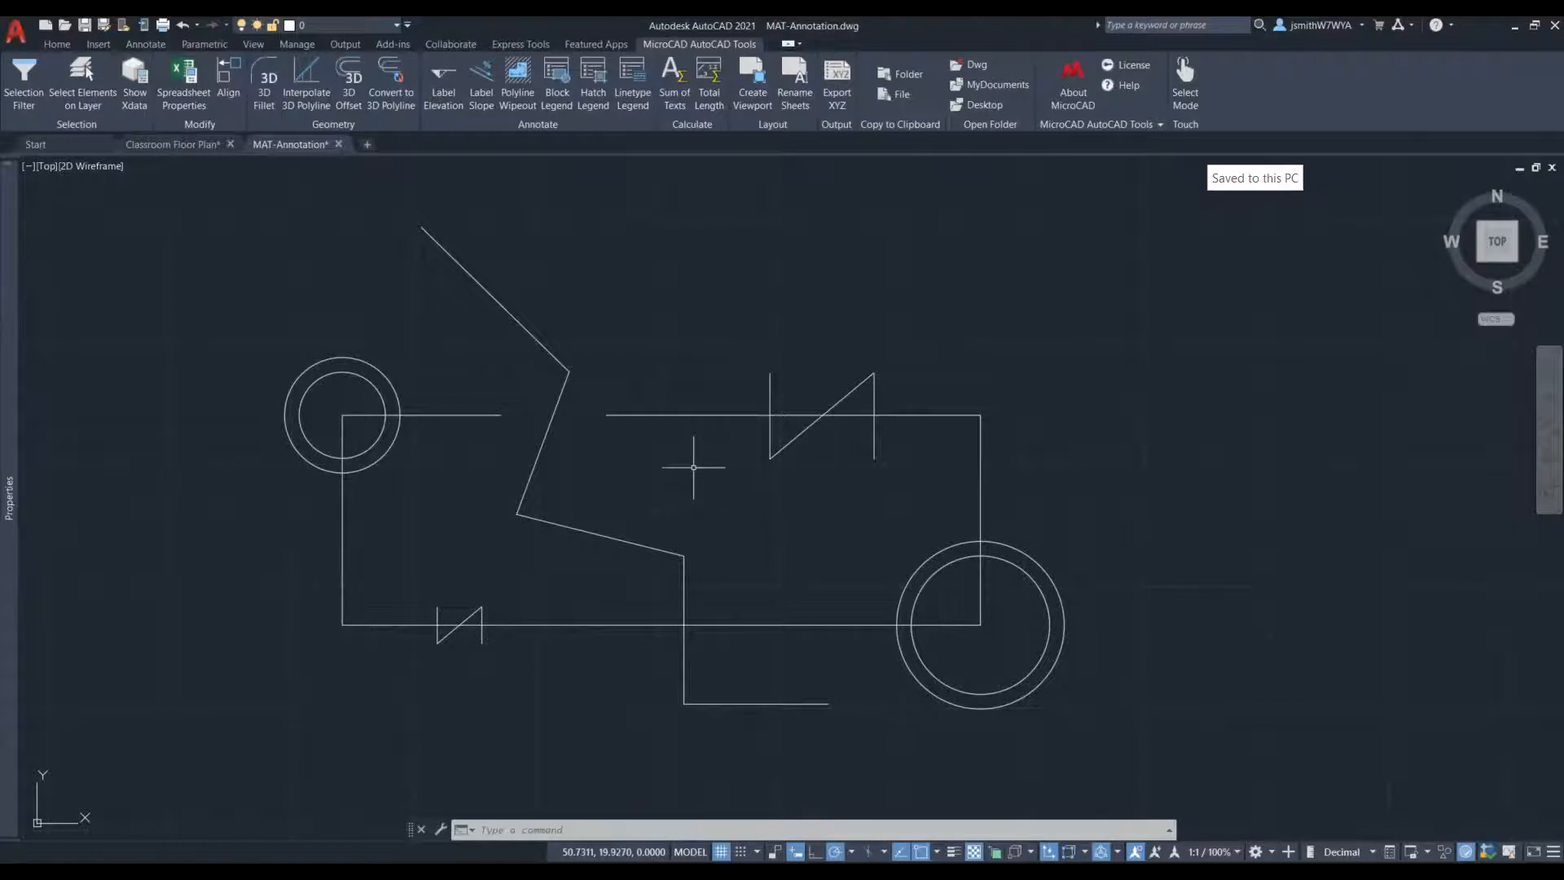
- Select the wipeout and stretch its four corners inward to narrow it around the polyline segment
click(607, 453)
click(572, 446)
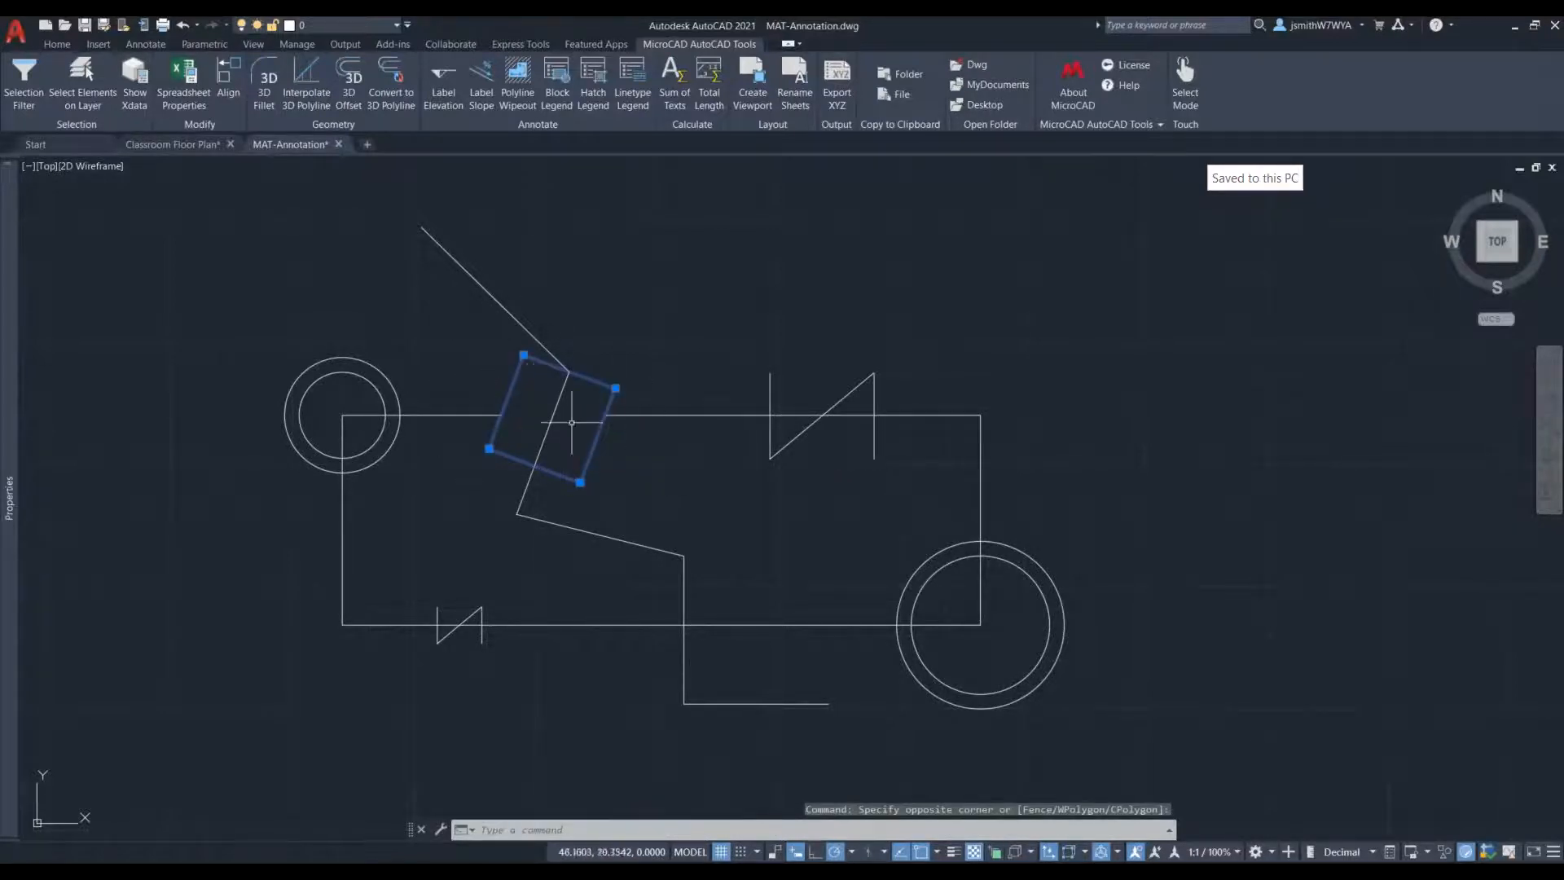
click(489, 448)
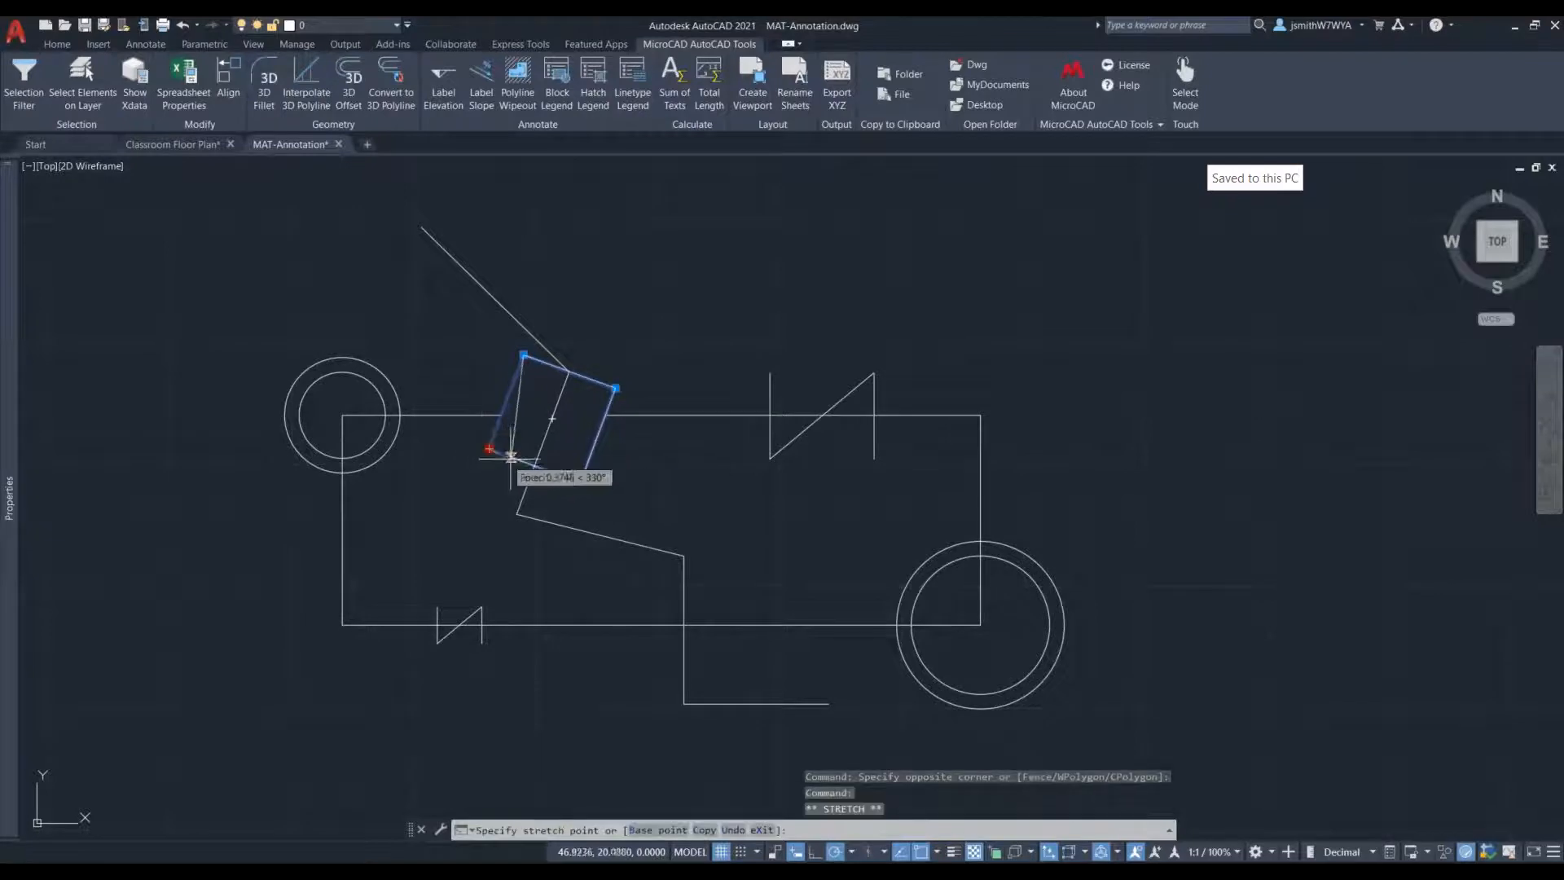
click(520, 461)
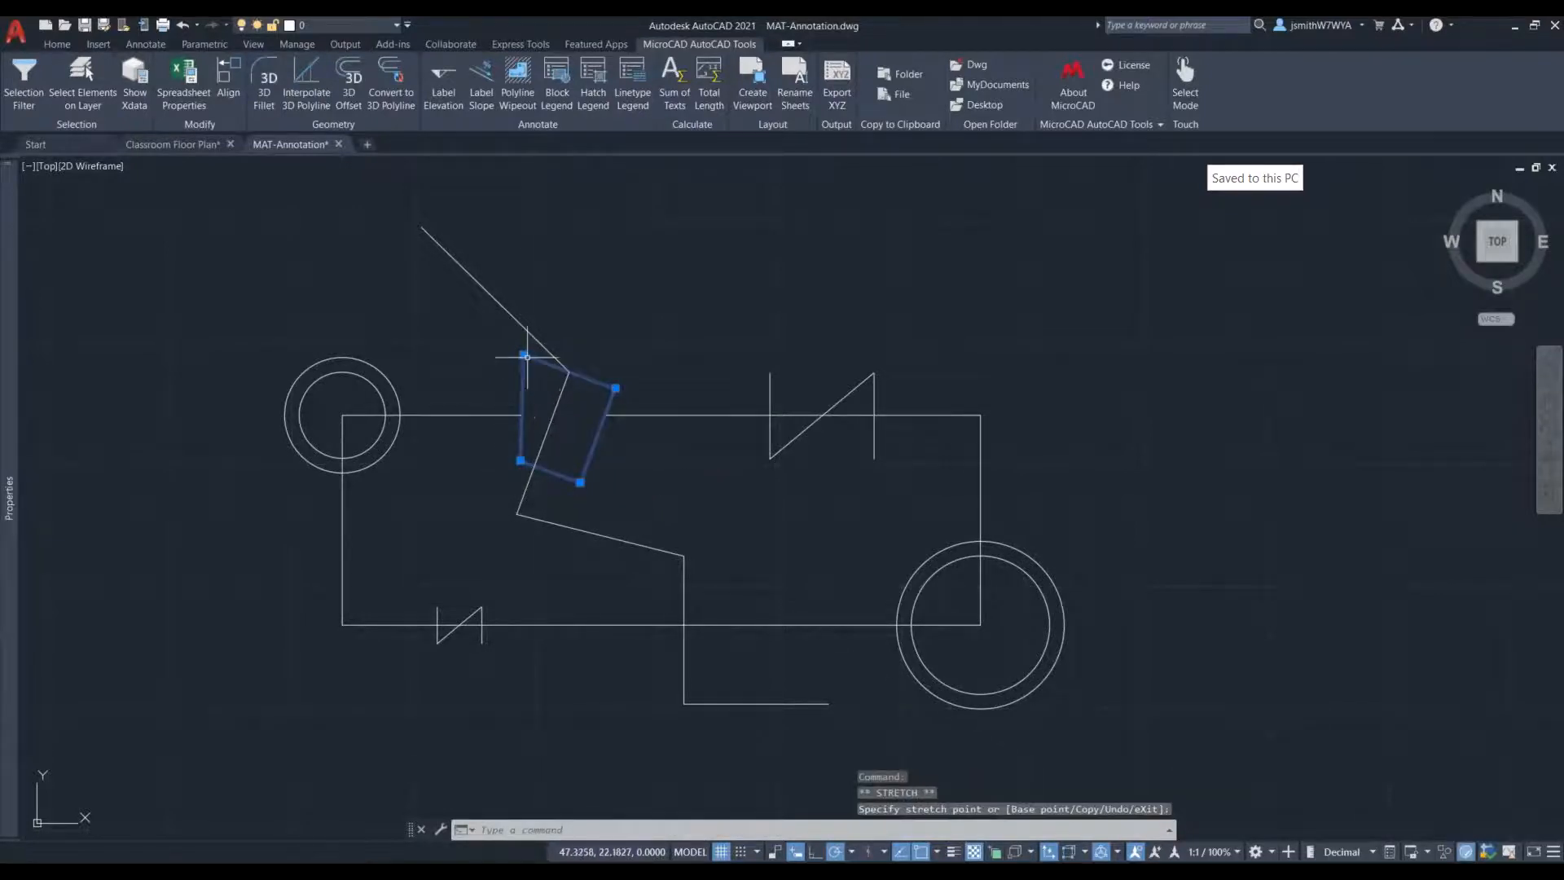
click(523, 355)
click(549, 364)
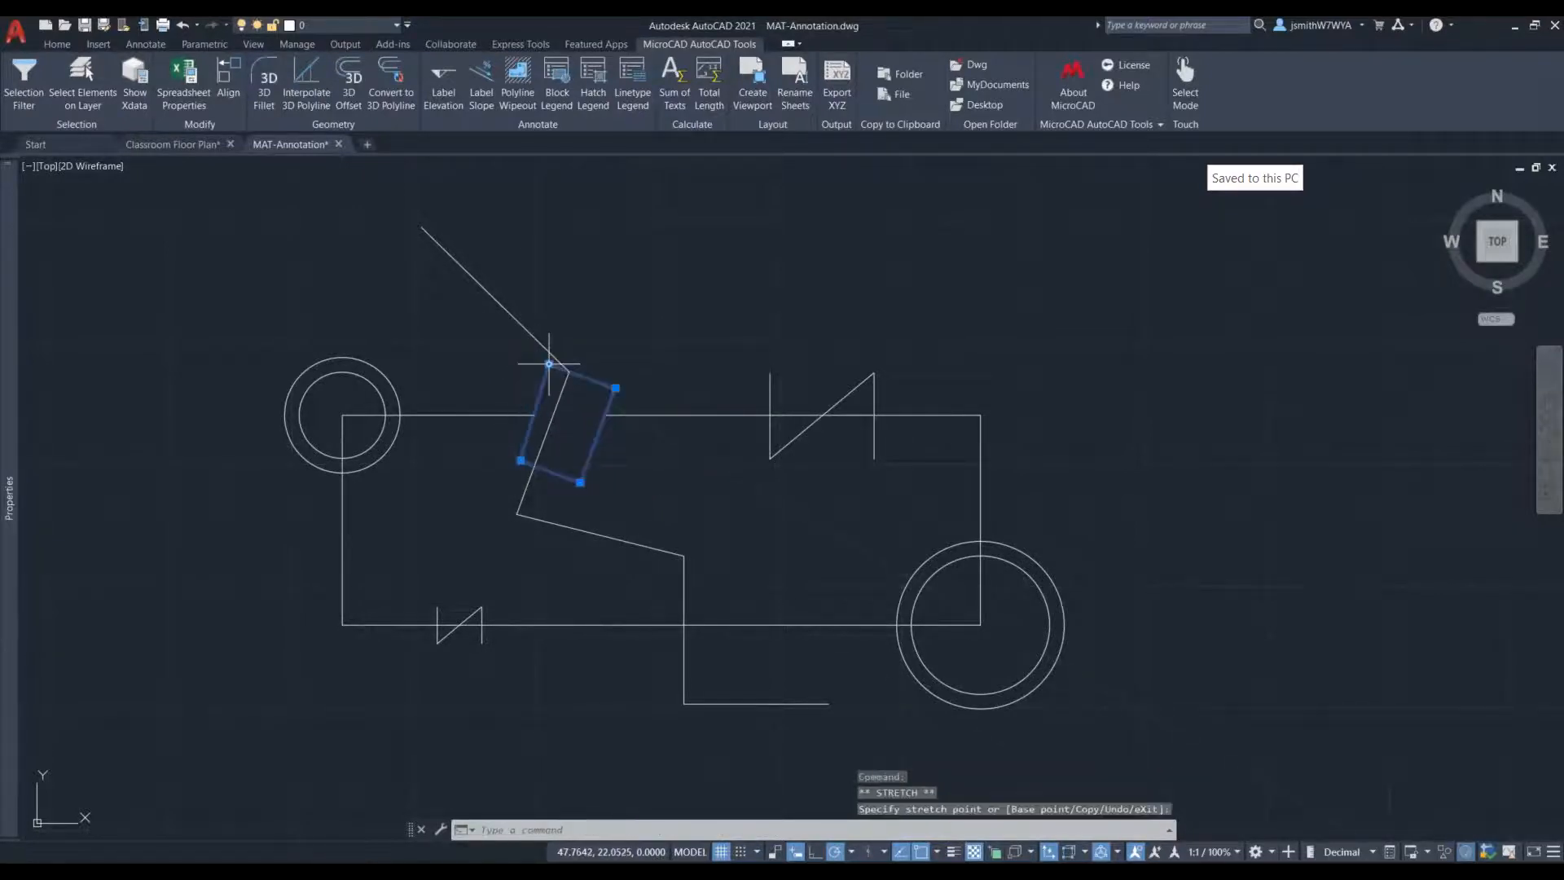
click(615, 388)
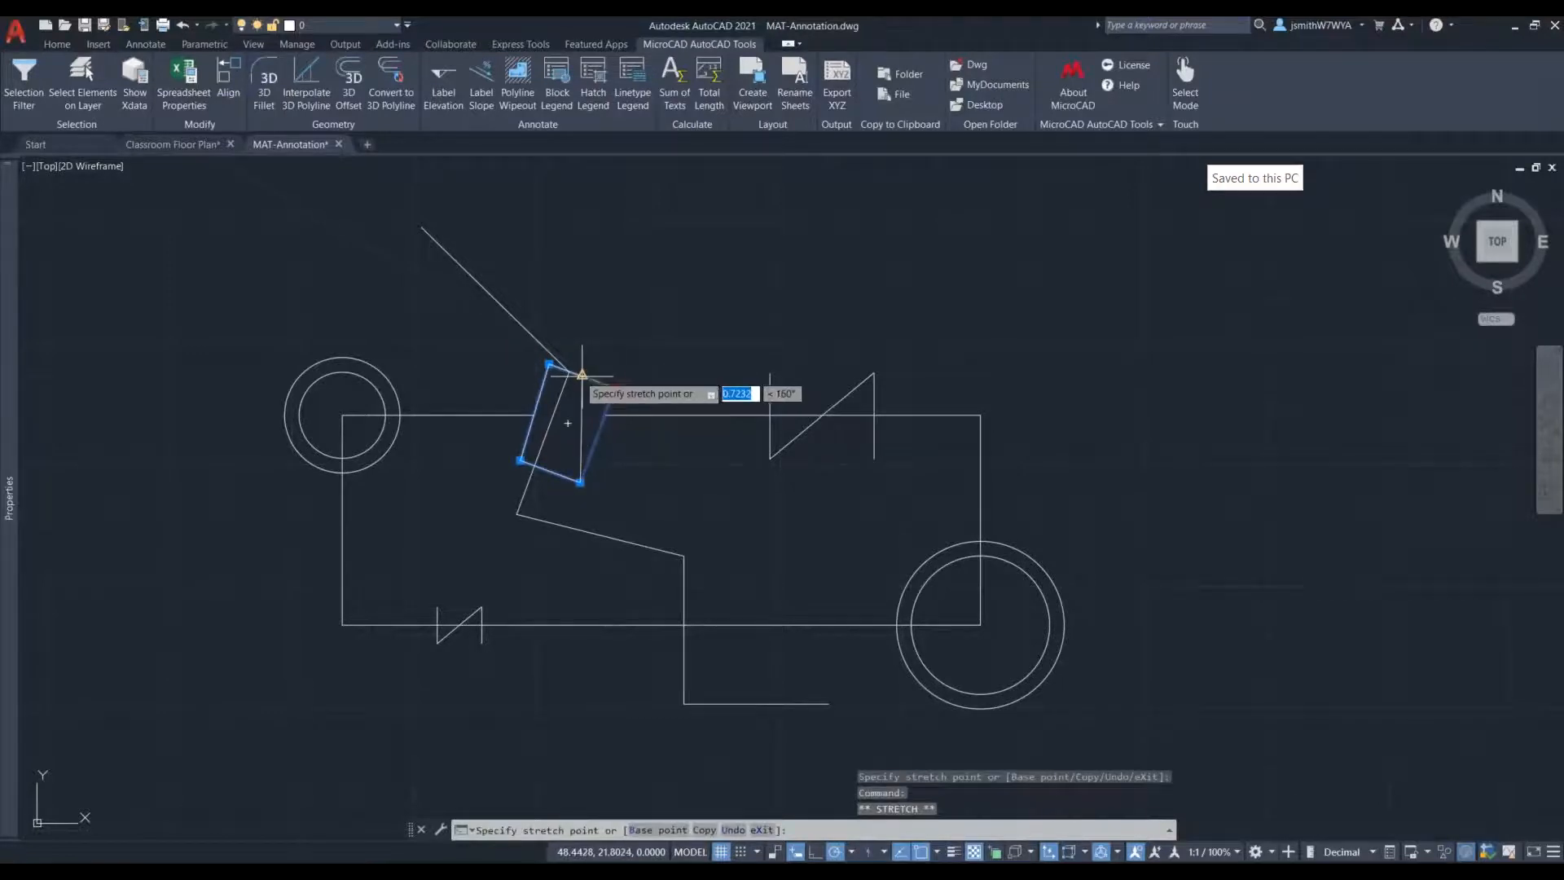
click(582, 375)
click(580, 481)
click(551, 471)
- Refine the wipeout's outline by pulling its left-hand corners closer to the polyline segment, and clear the selection
scroll(554, 408, up, 6)
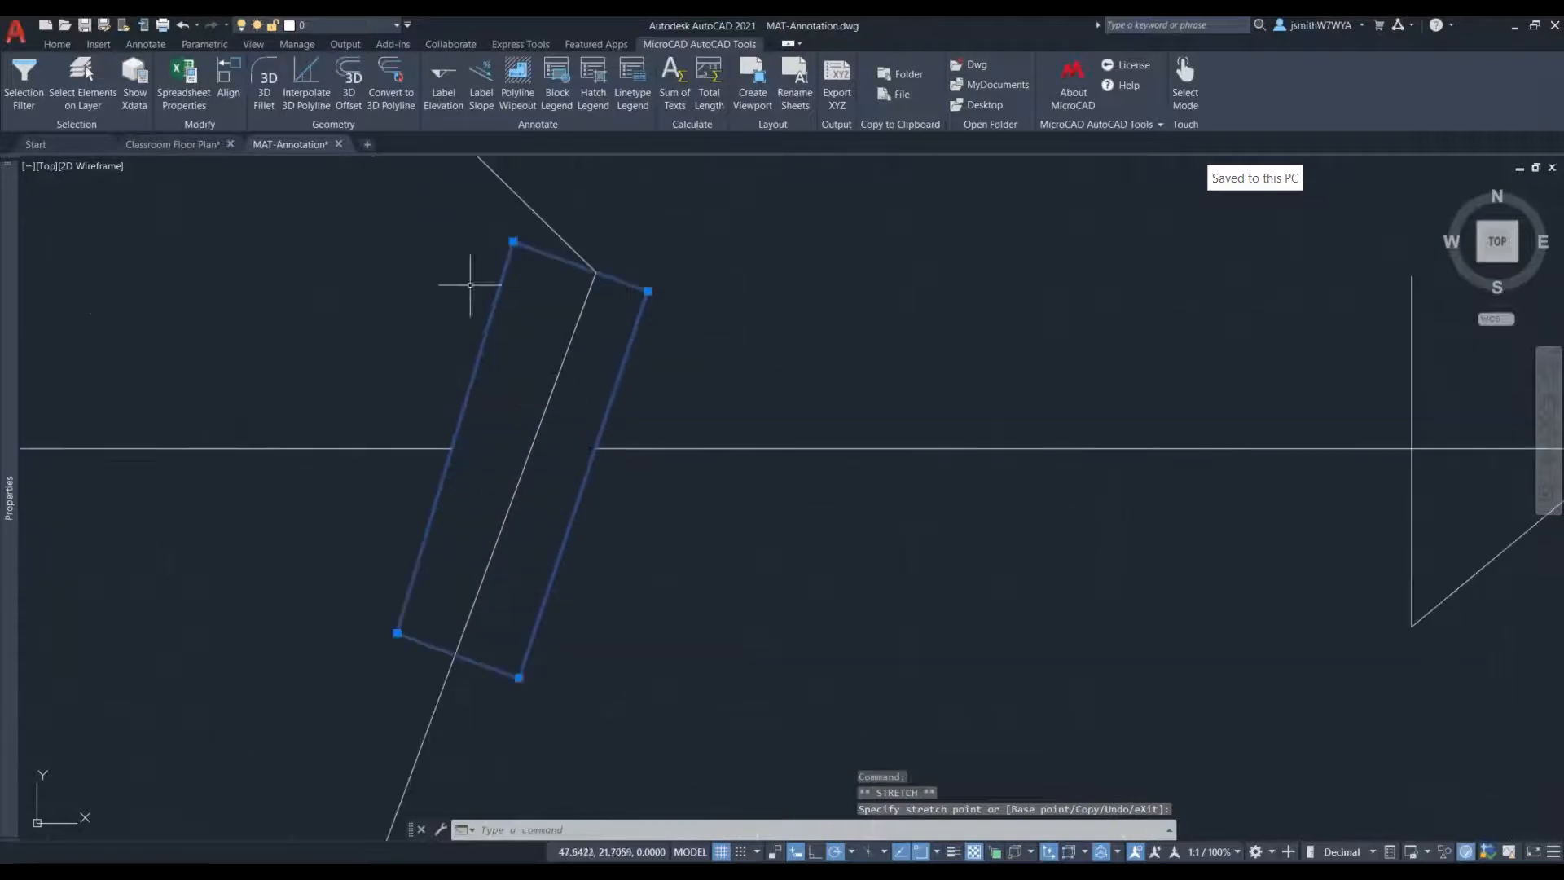
click(514, 242)
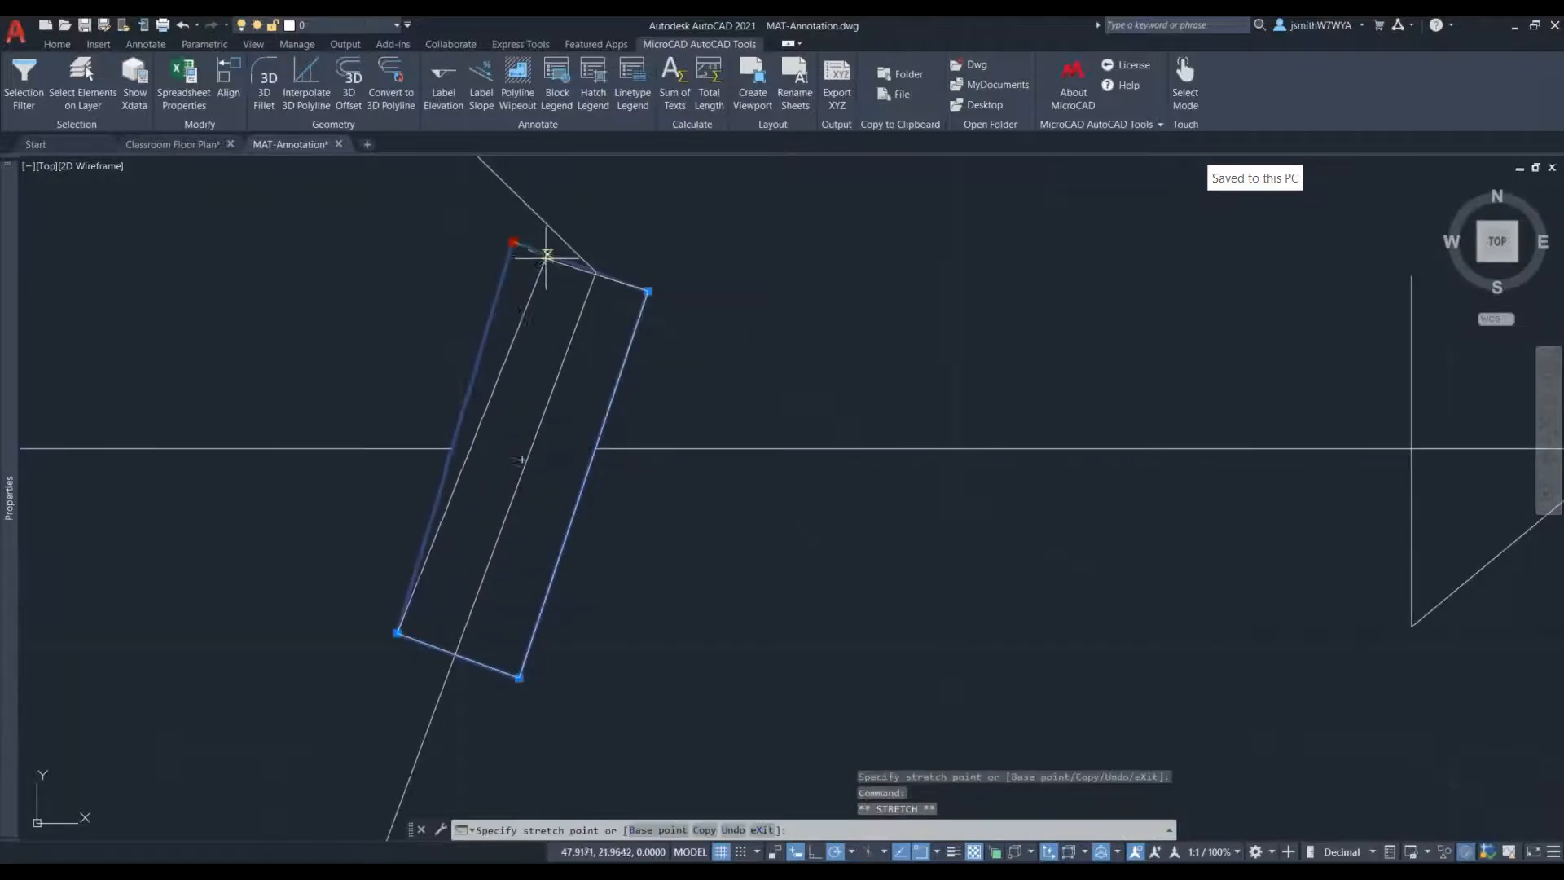
click(548, 255)
click(398, 632)
click(407, 636)
click(519, 677)
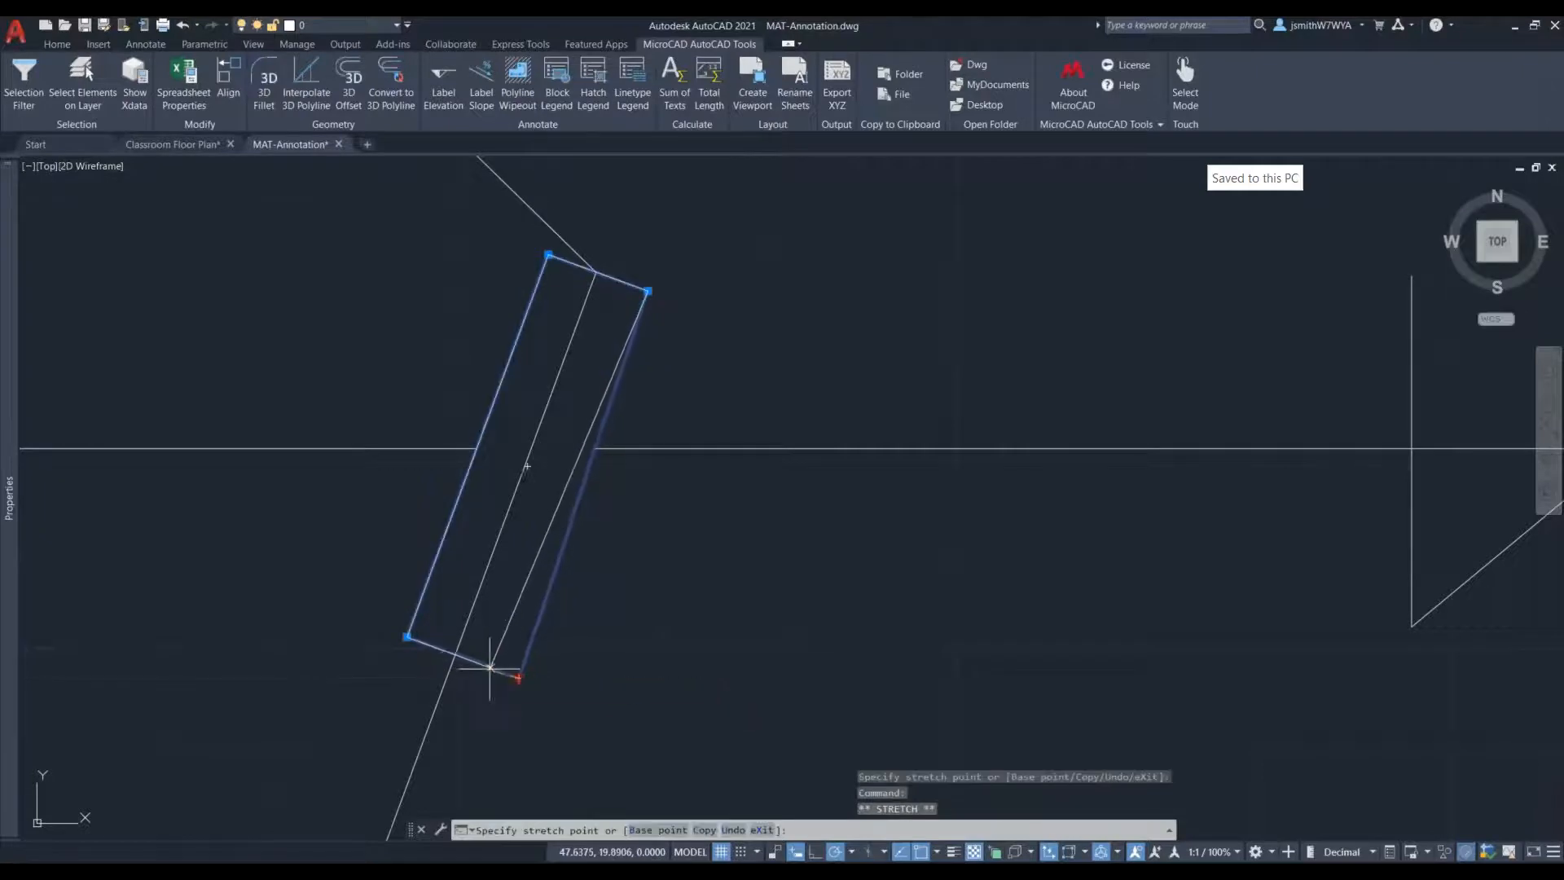
key(Escape)
key(Escape)
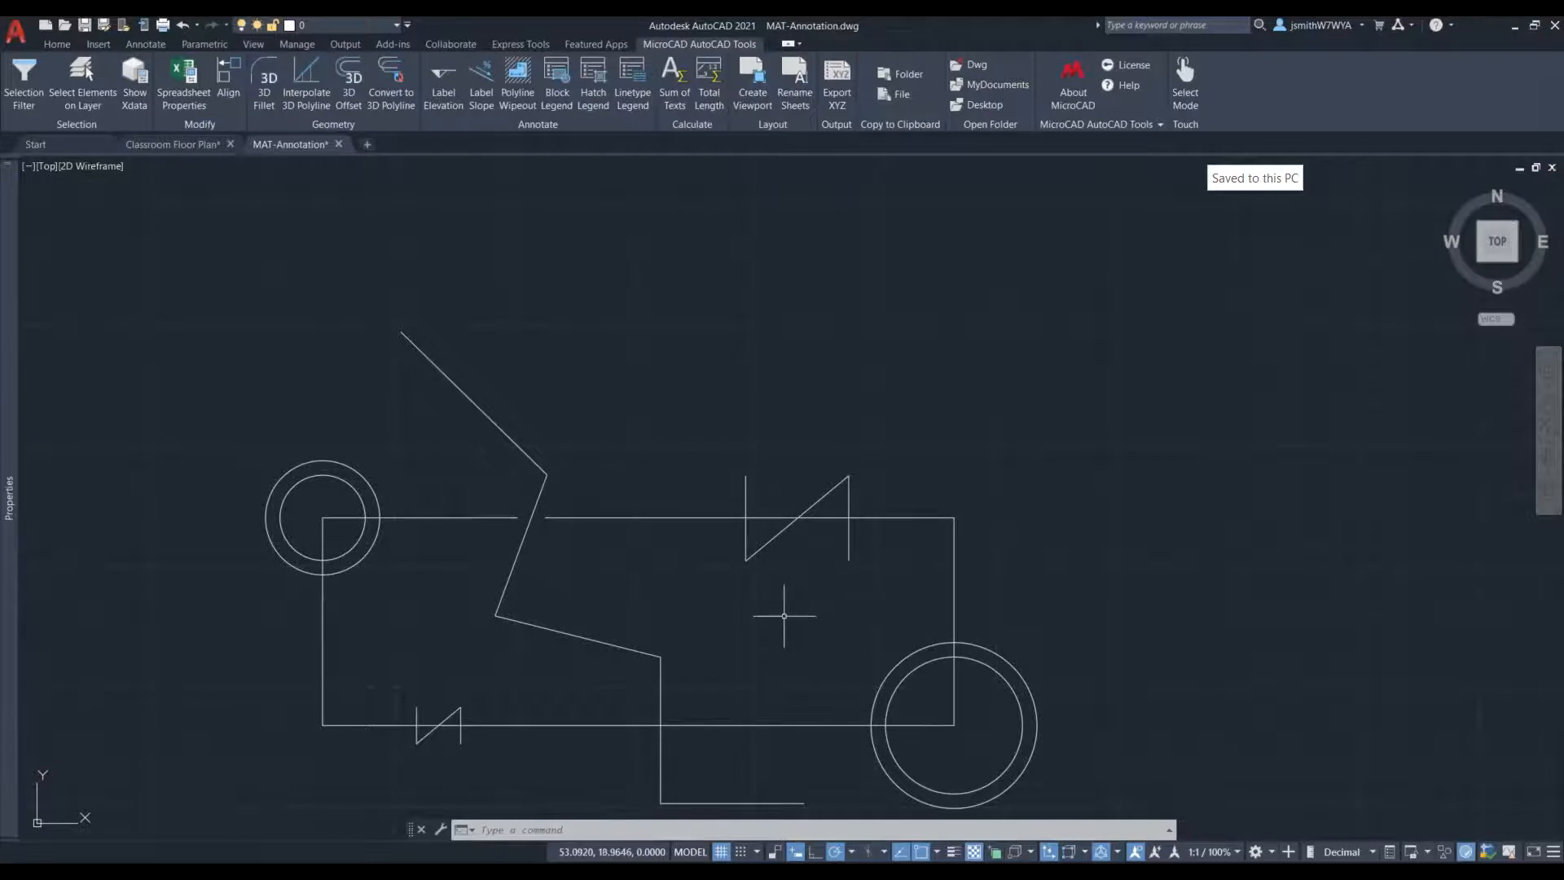
- Create a Block Legend of Connector1, Connector2, Valve1 and Valve2, excluding the KOBI elevation label block, and place it beside the piping diagram
middle_drag(716, 576, 534, 480)
scroll(567, 498, down, 2)
scroll(860, 503, down, 2)
middle_drag(854, 505, 722, 509)
scroll(610, 562, up, 2)
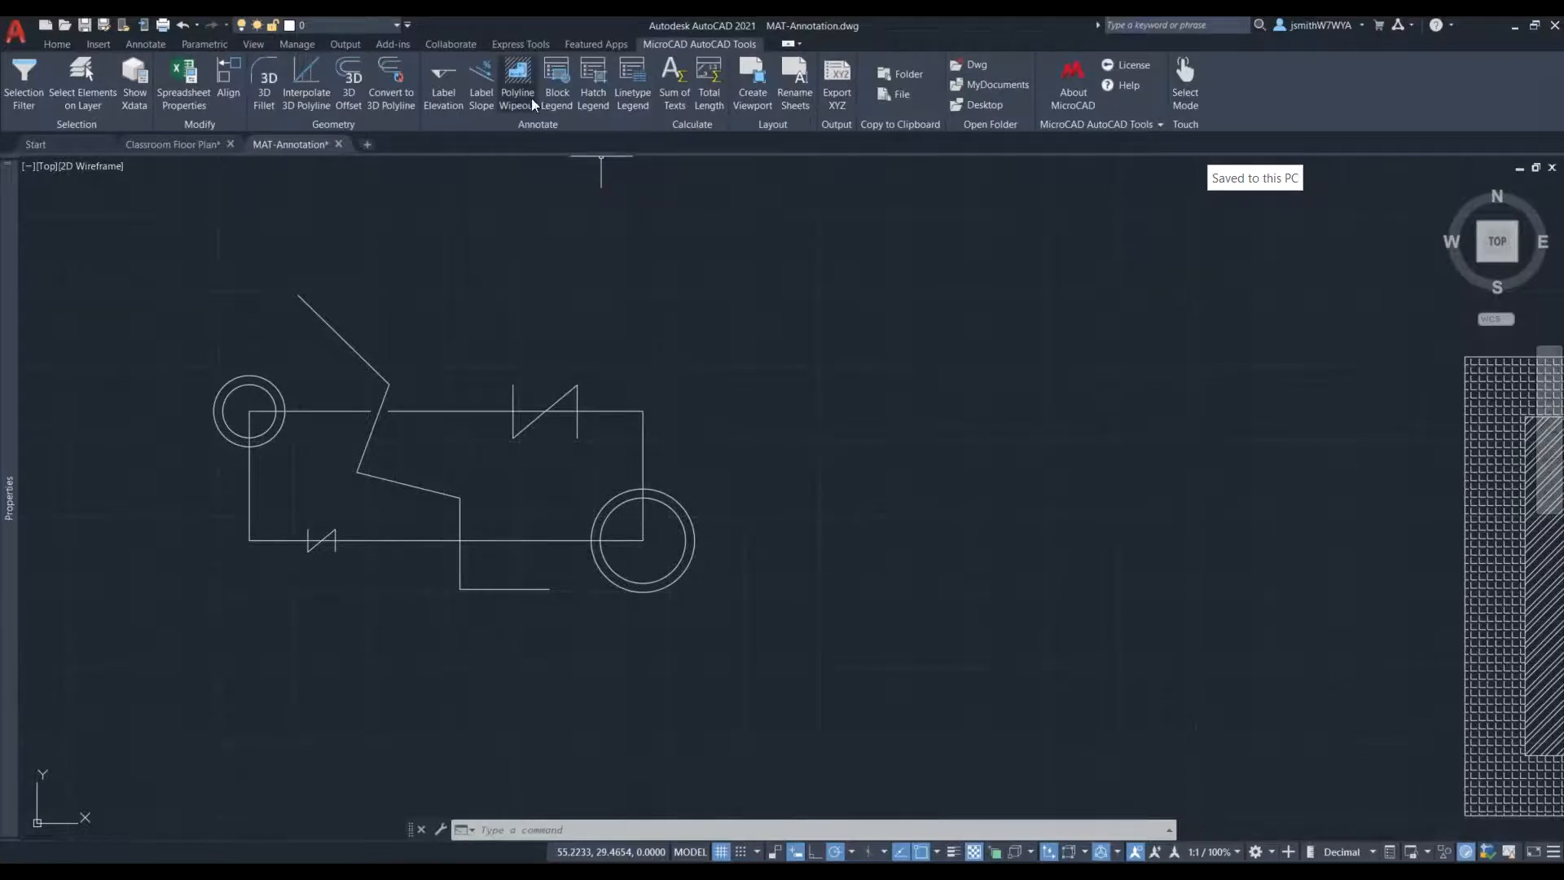
click(563, 97)
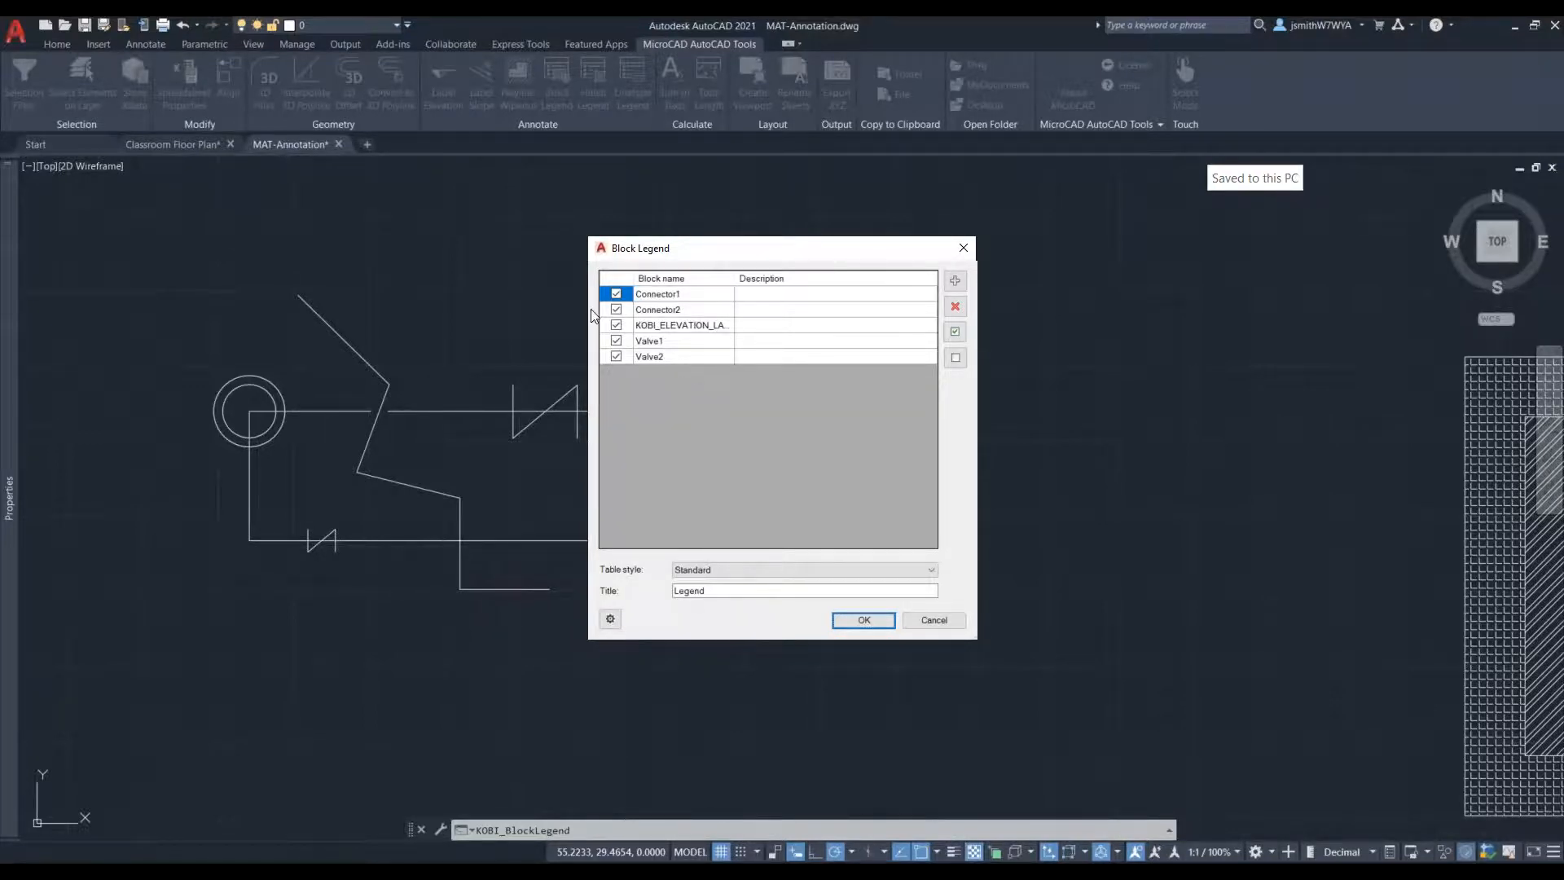
click(617, 325)
click(682, 326)
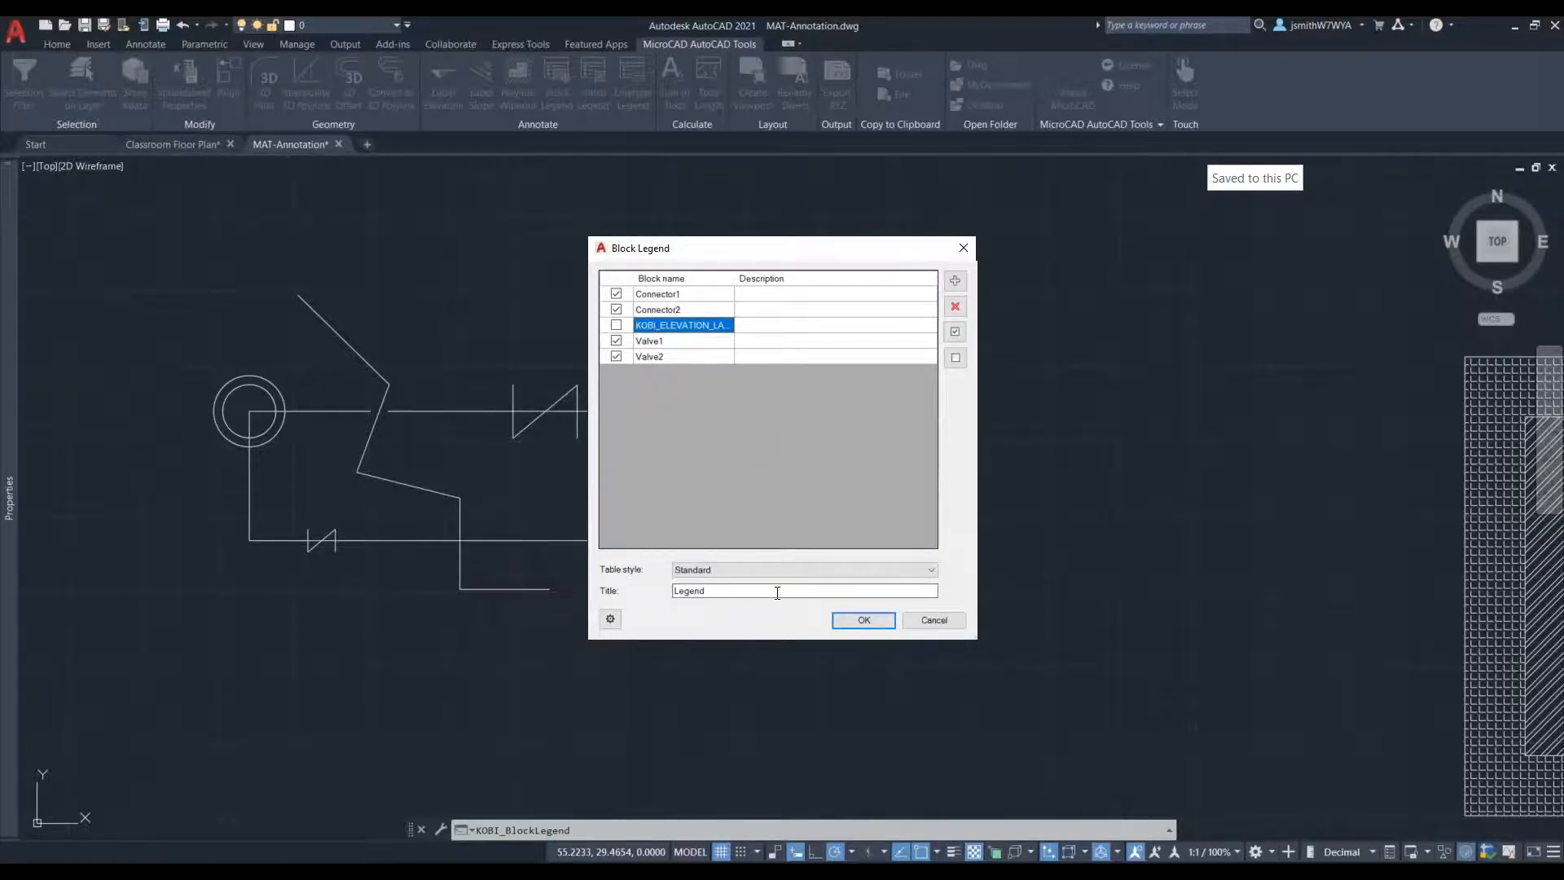
click(859, 622)
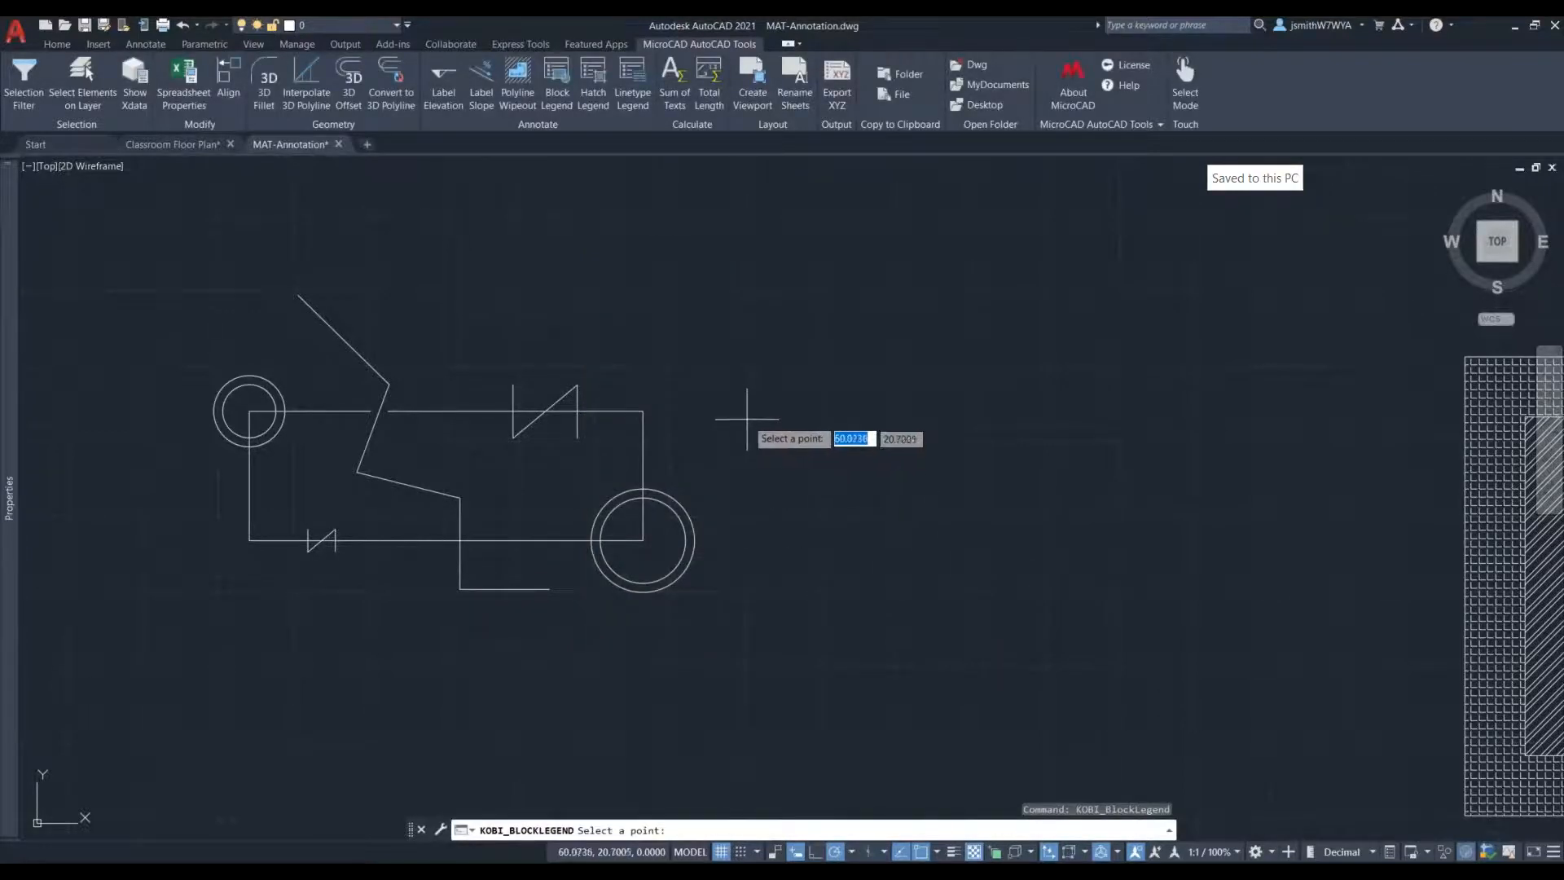
click(747, 414)
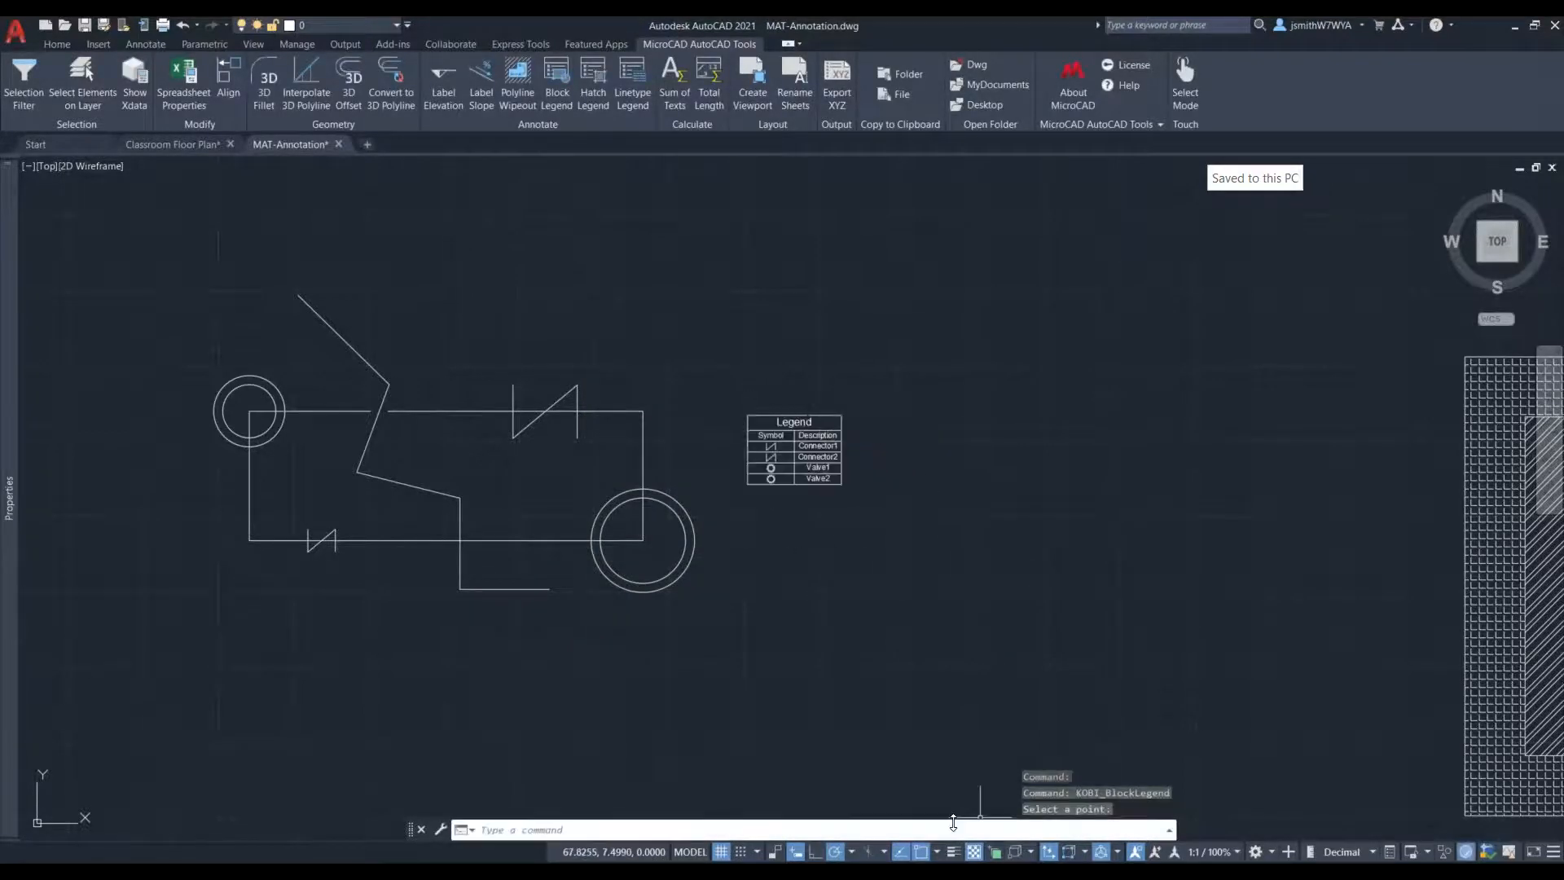
- Examine the block legend's symbols and descriptions, and open the Connector2 description cell for text editing without changing it
scroll(778, 449, up, 6)
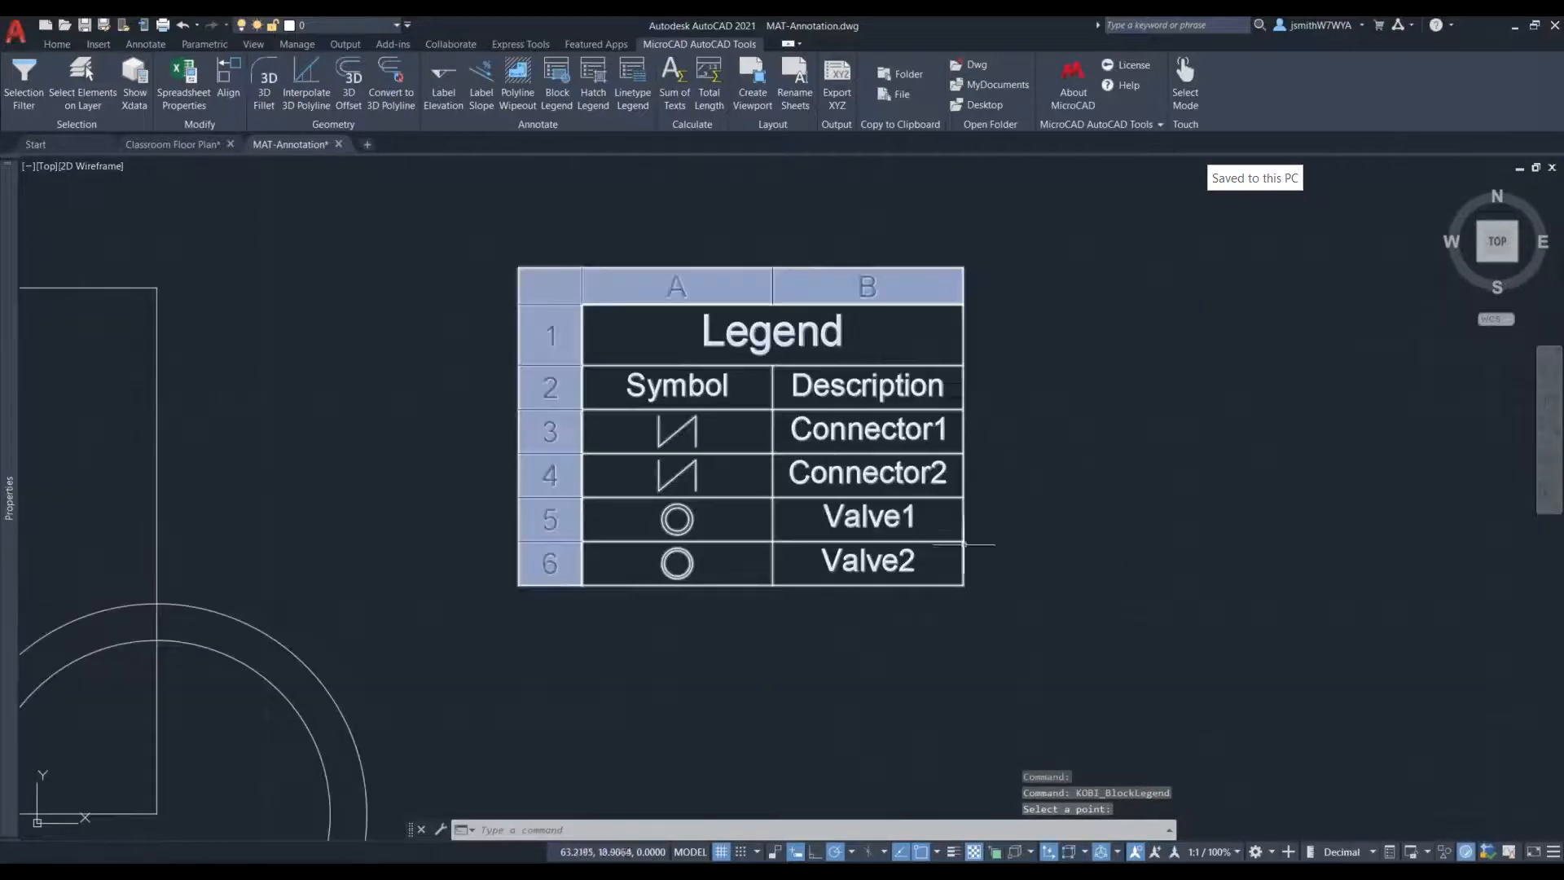
middle_drag(937, 572, 927, 572)
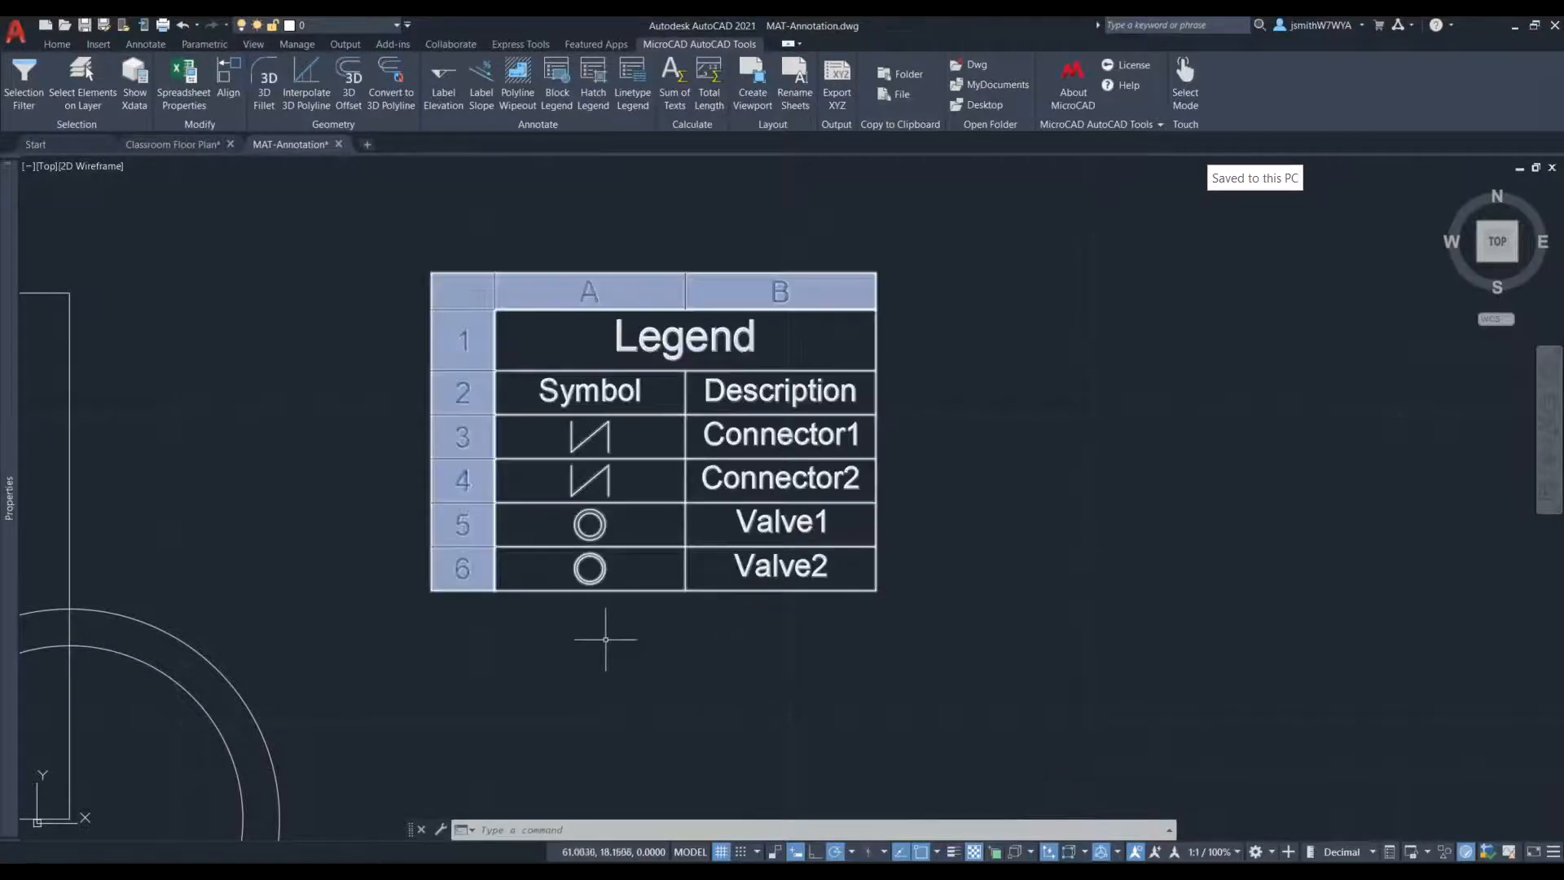
scroll(879, 558, down, 4)
scroll(809, 488, down, 2)
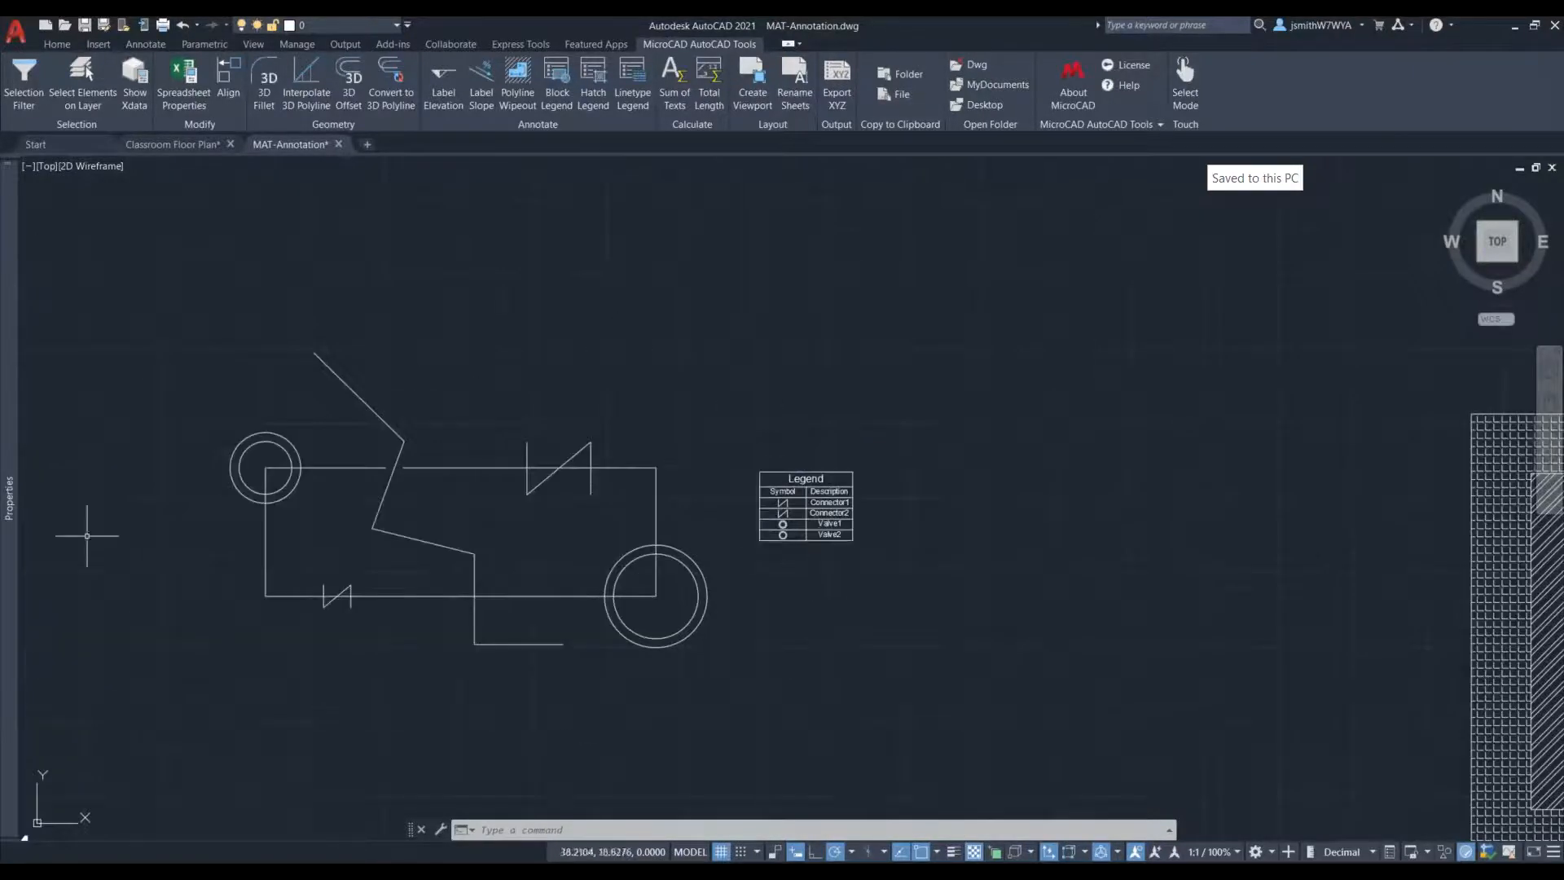
scroll(822, 510, up, 2)
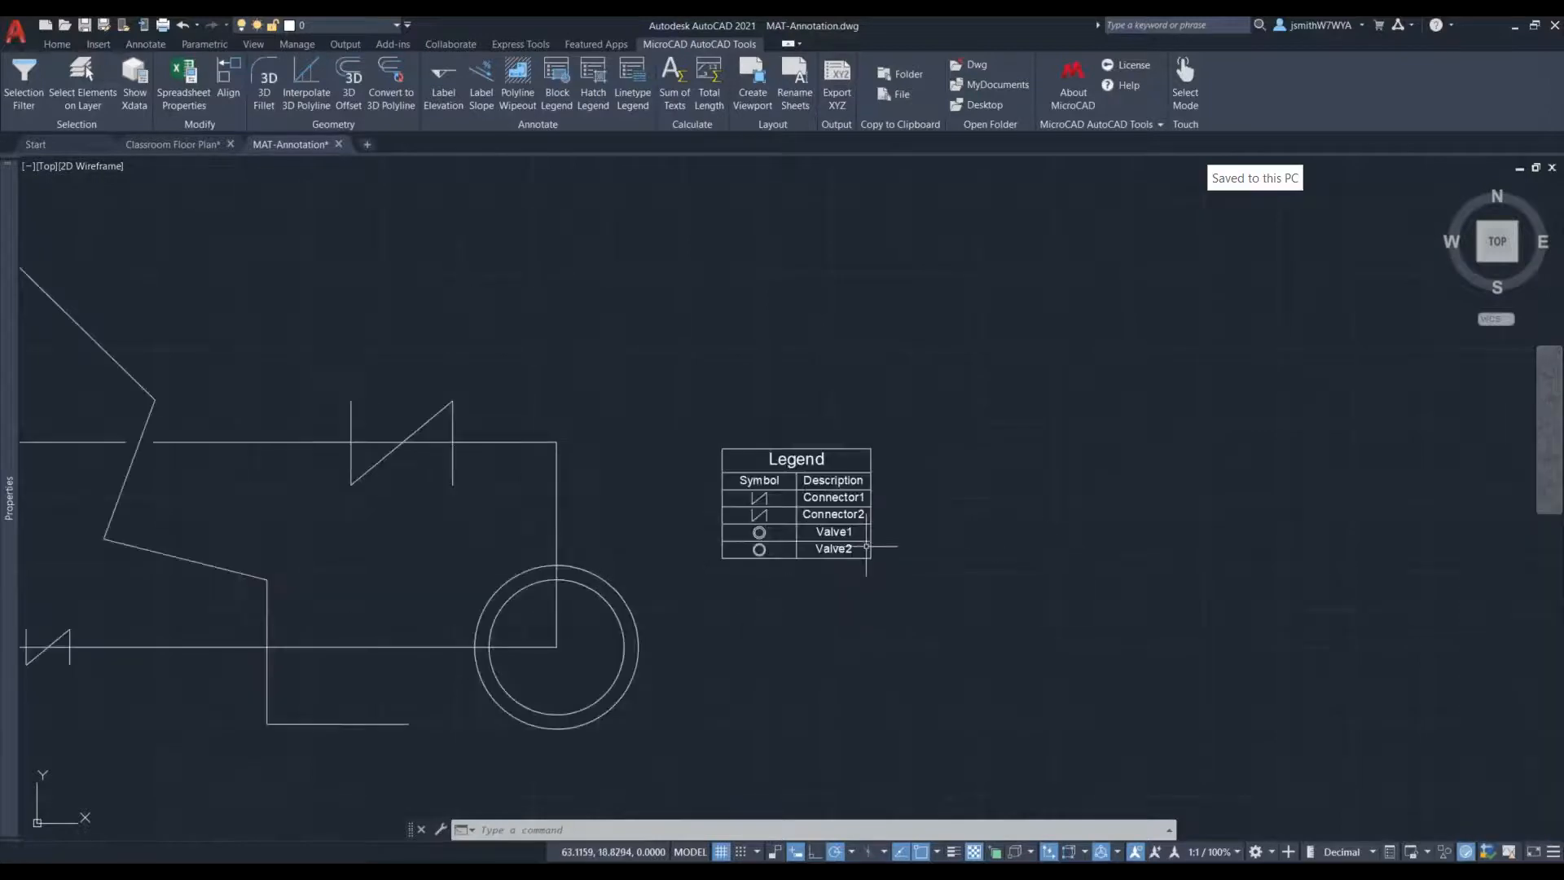
middle_drag(852, 643, 816, 648)
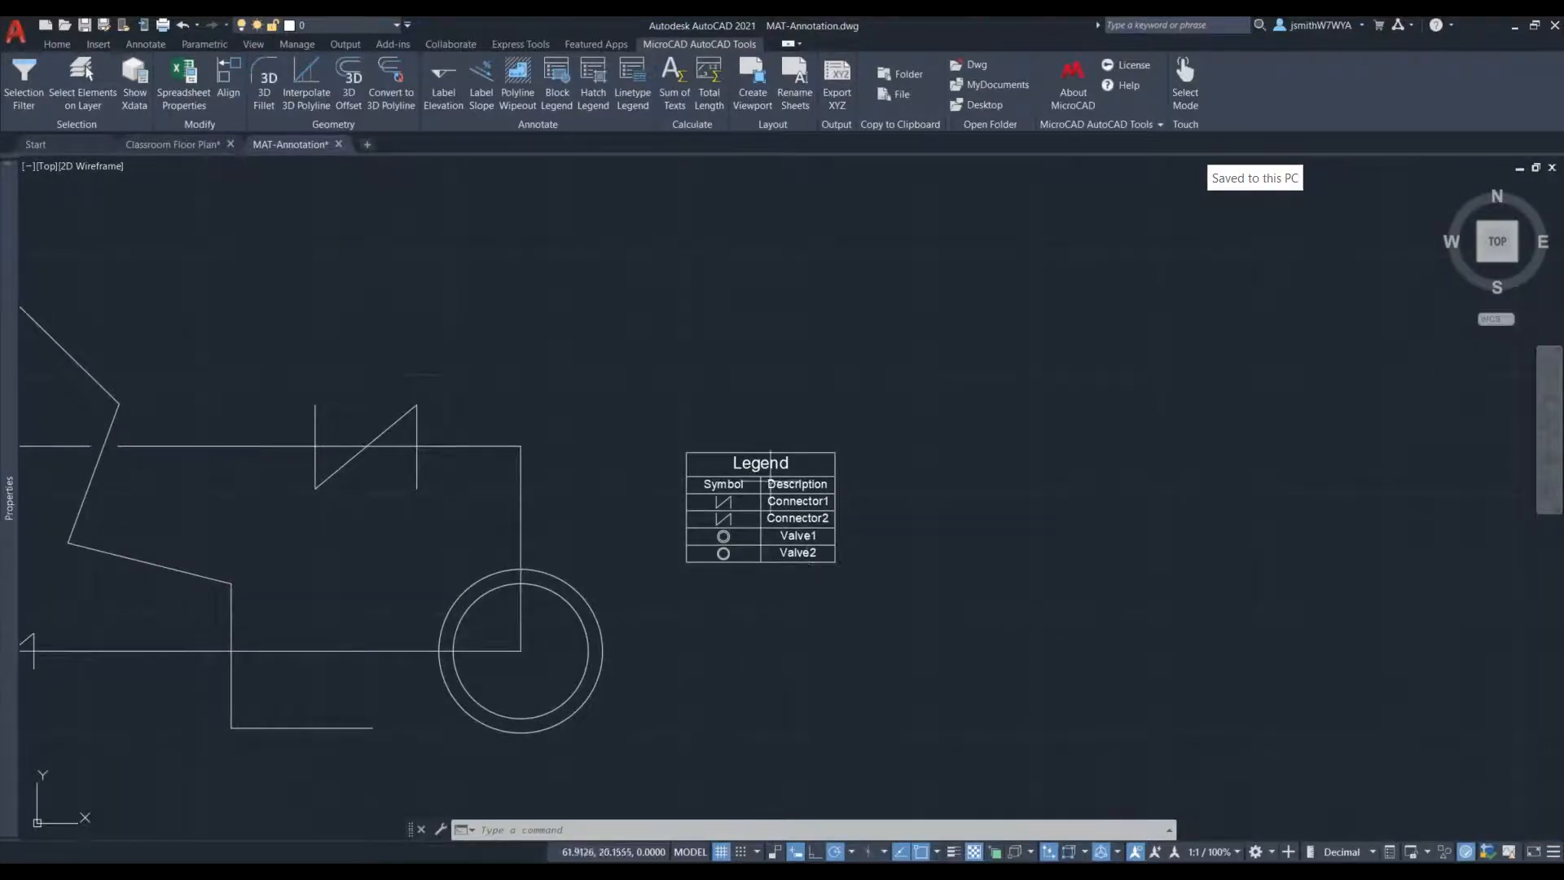
scroll(804, 499, up, 4)
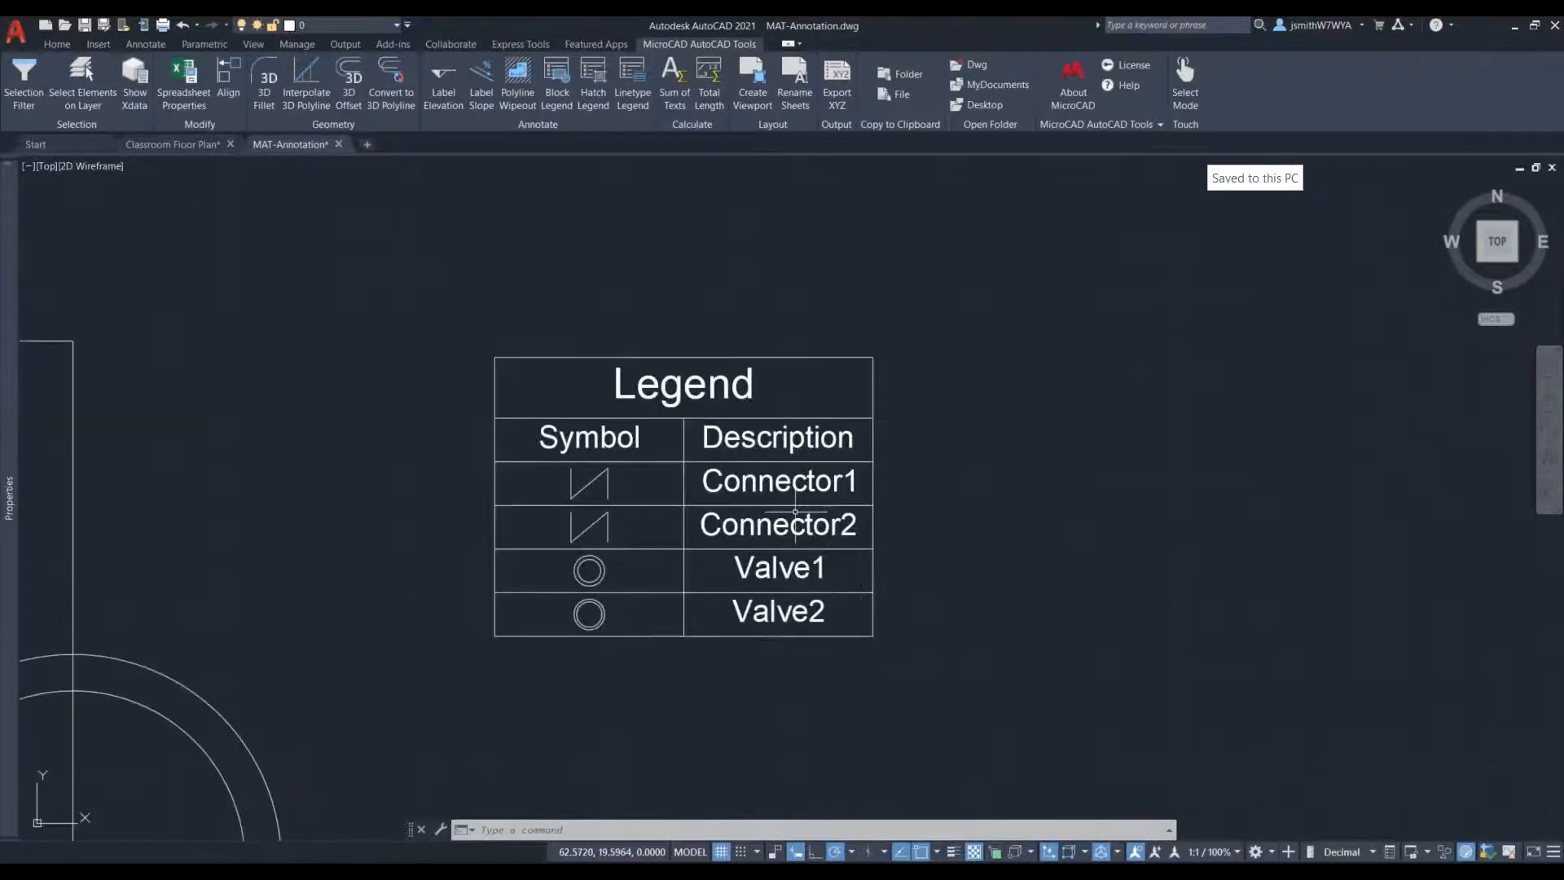
double_click(805, 538)
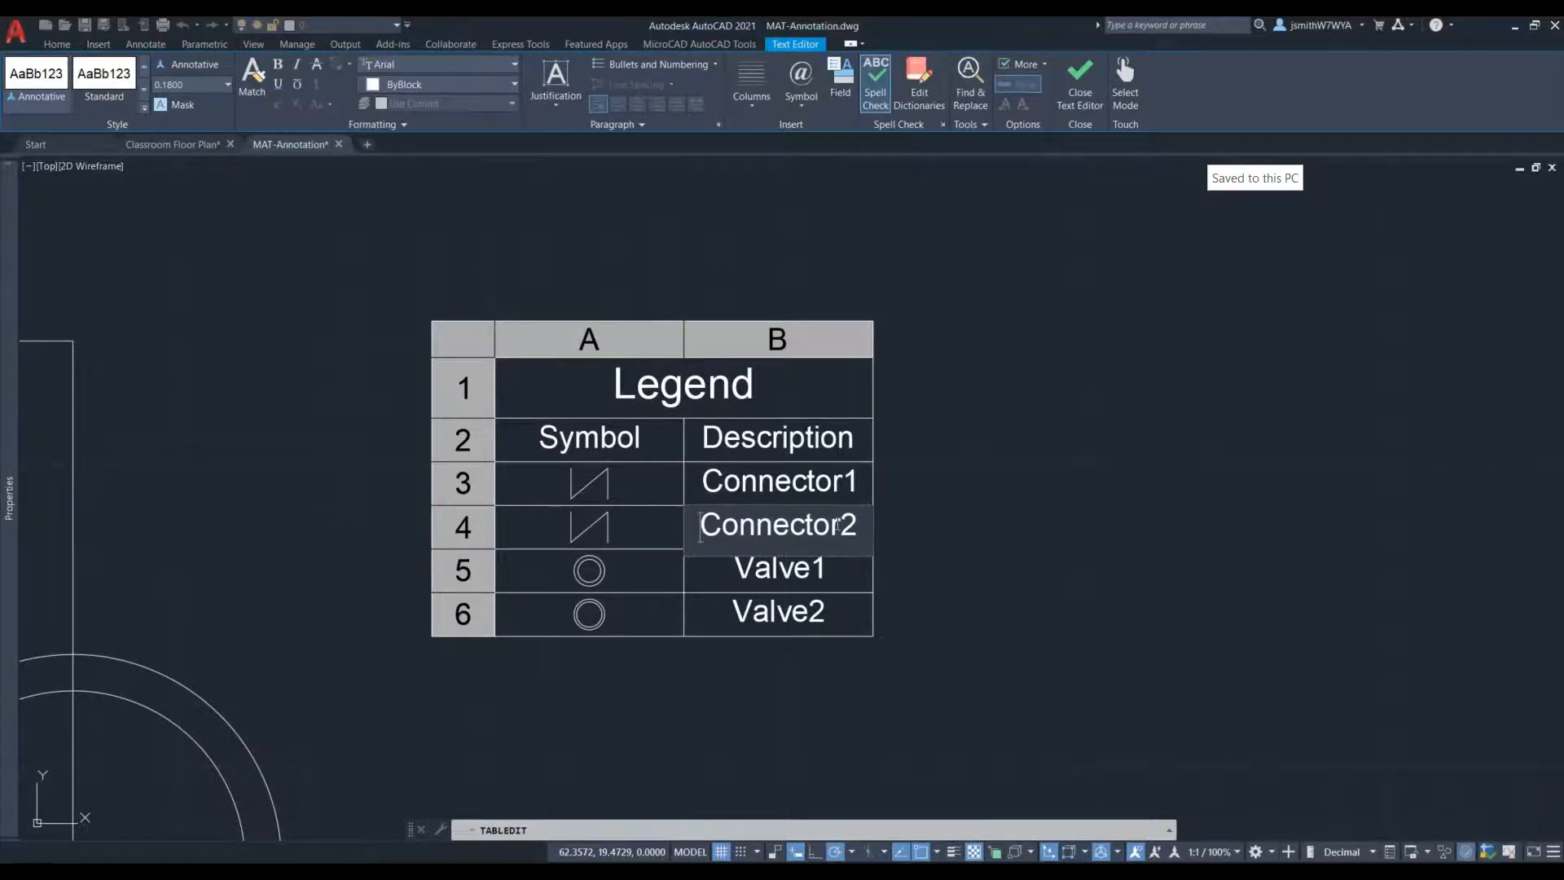
click(957, 464)
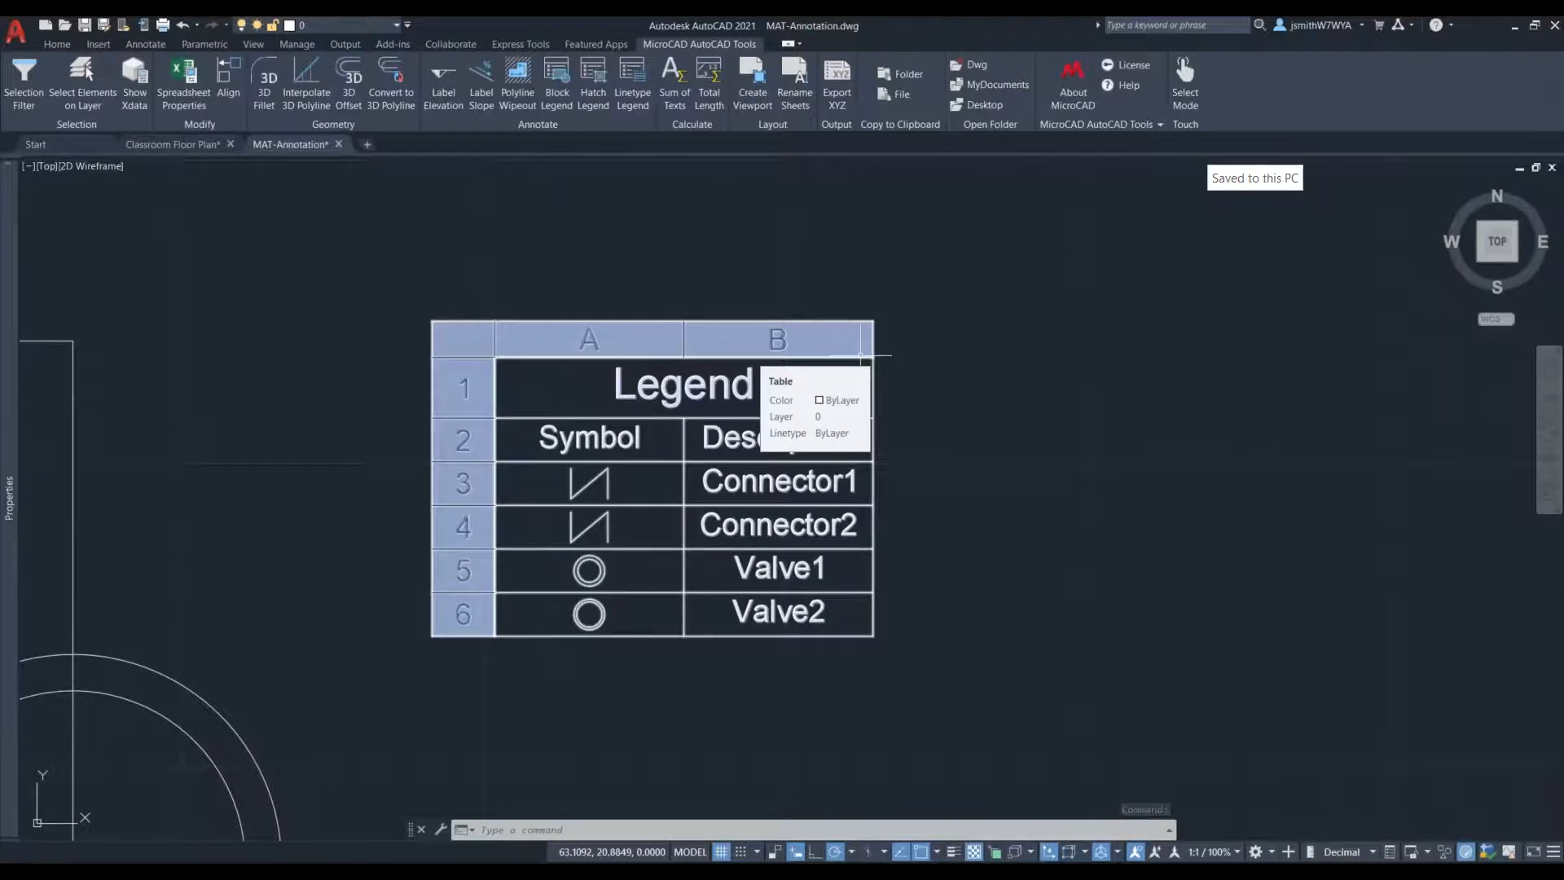
- Create a Hatch Legend of the ANGLE, ANSI32, AR-BRSTD and AR-CONC patterns and place it to the right of the hatched rectangles
scroll(902, 522, down, 5)
scroll(855, 518, down, 2)
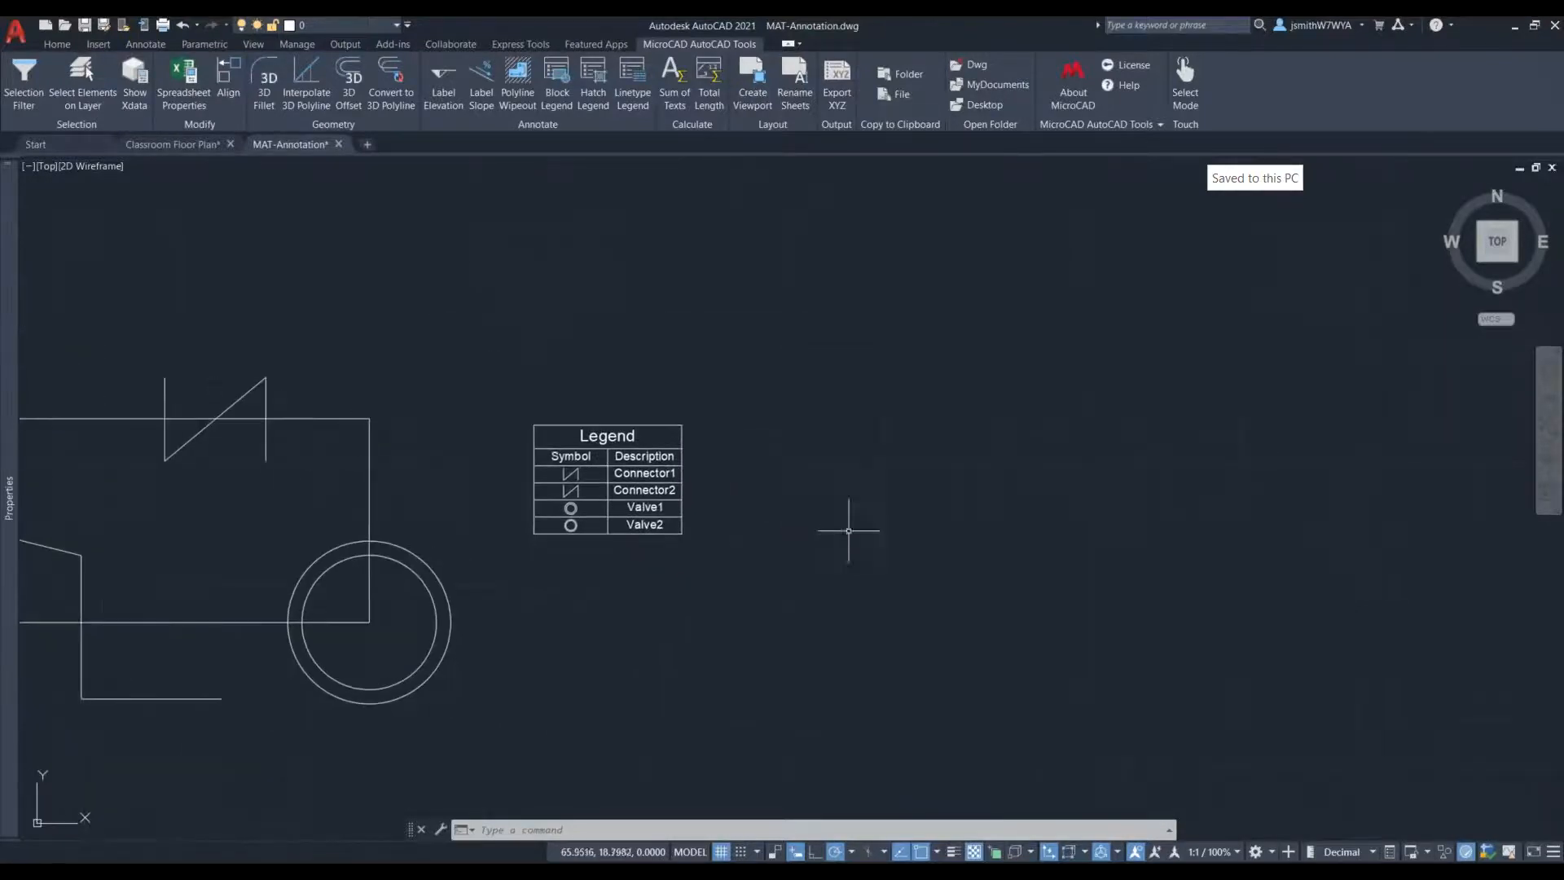
scroll(725, 529, down, 3)
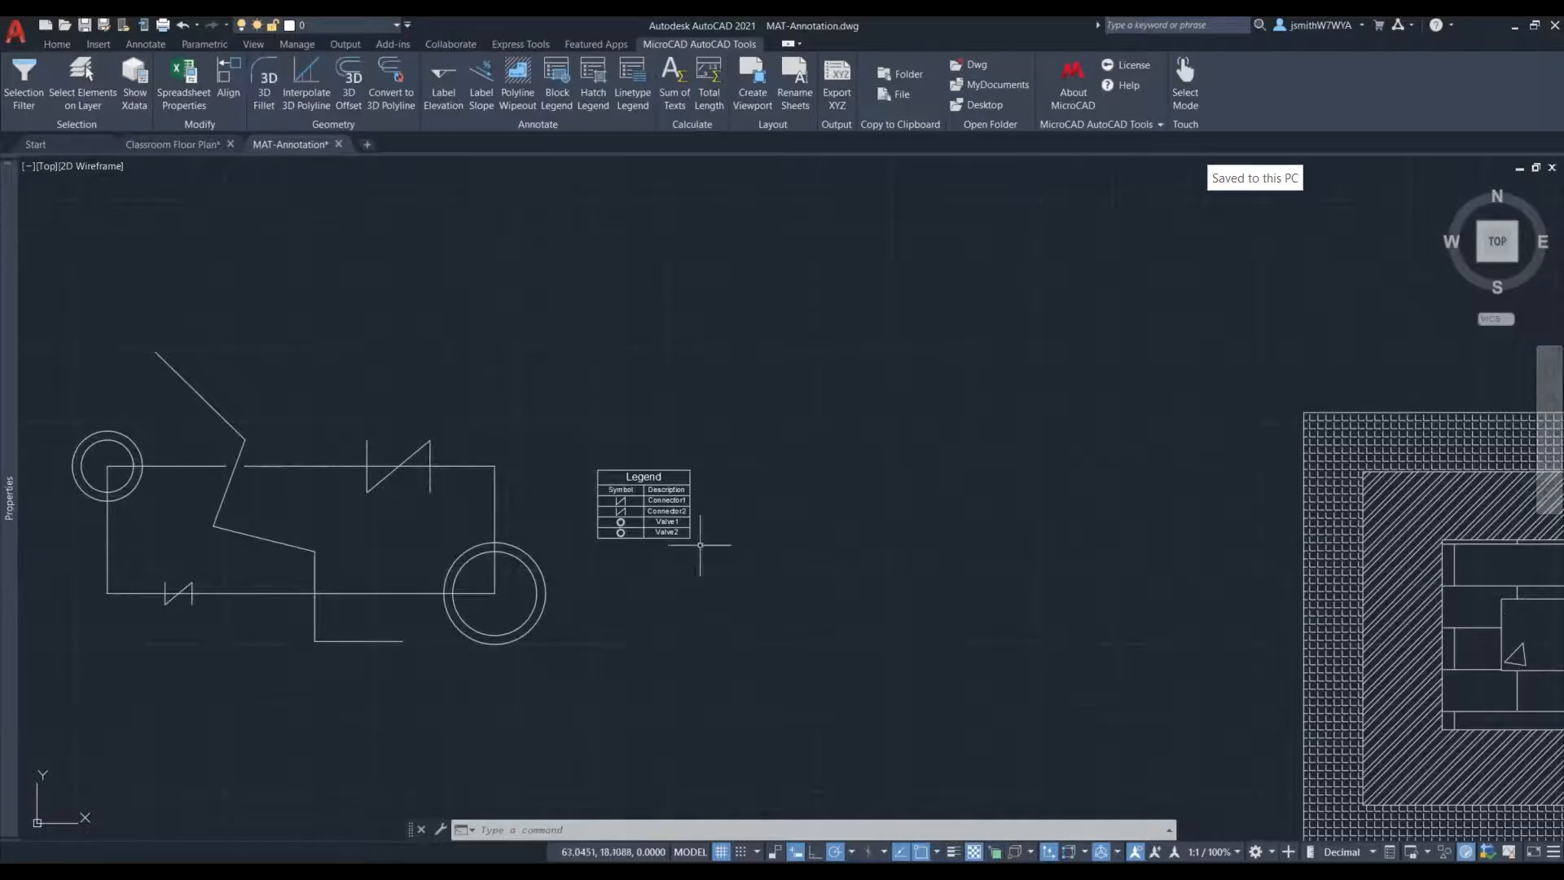
scroll(709, 530, down, 2)
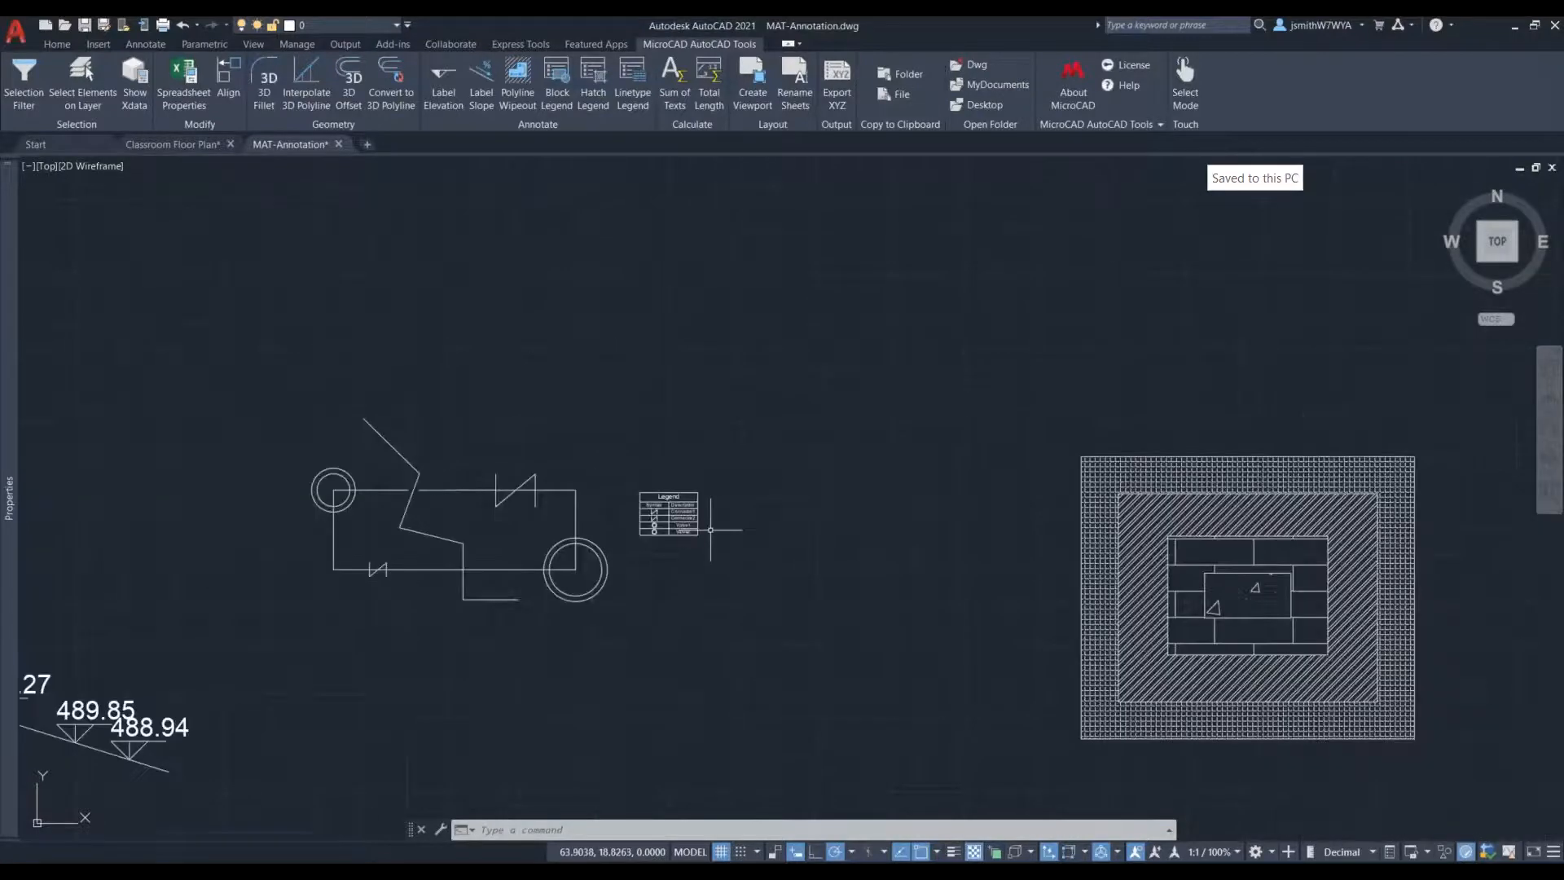
middle_drag(925, 622, 468, 599)
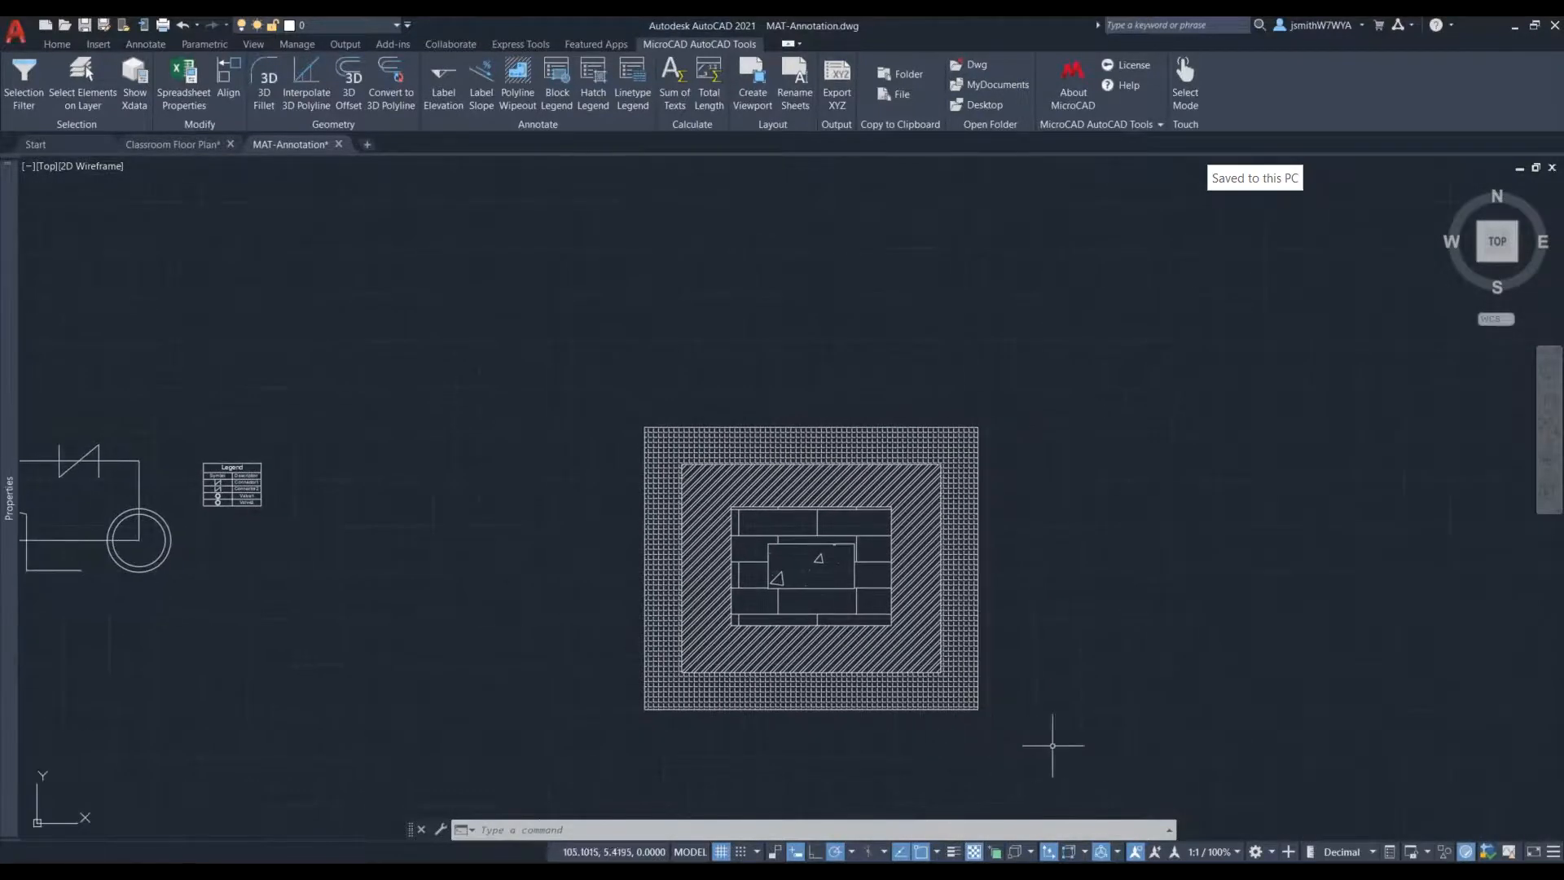
middle_drag(1033, 744, 923, 682)
scroll(1010, 643, up, 2)
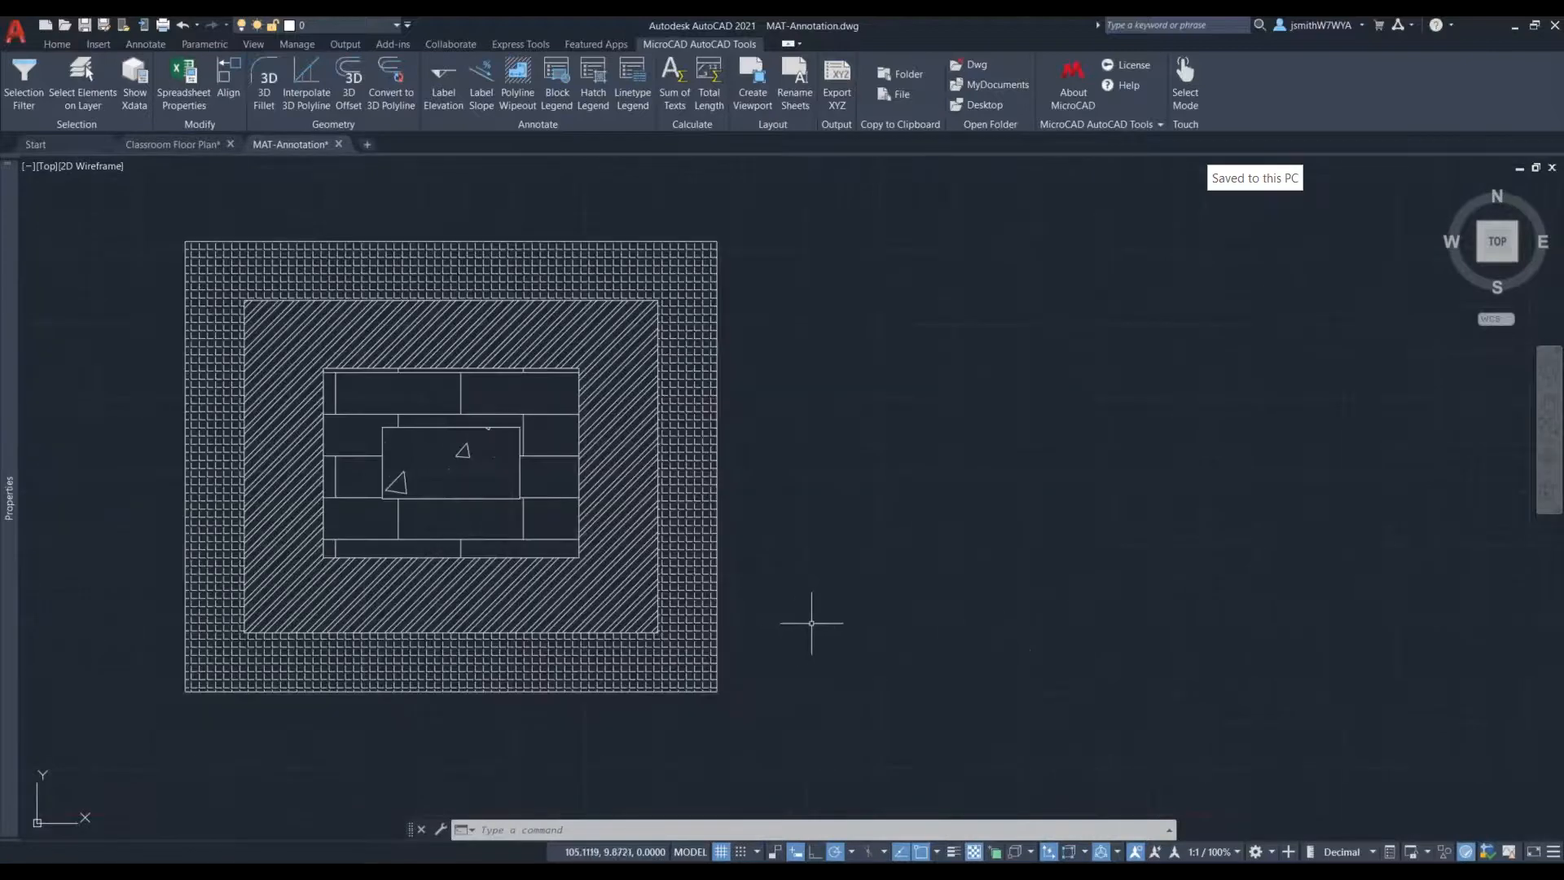
scroll(814, 631, down, 2)
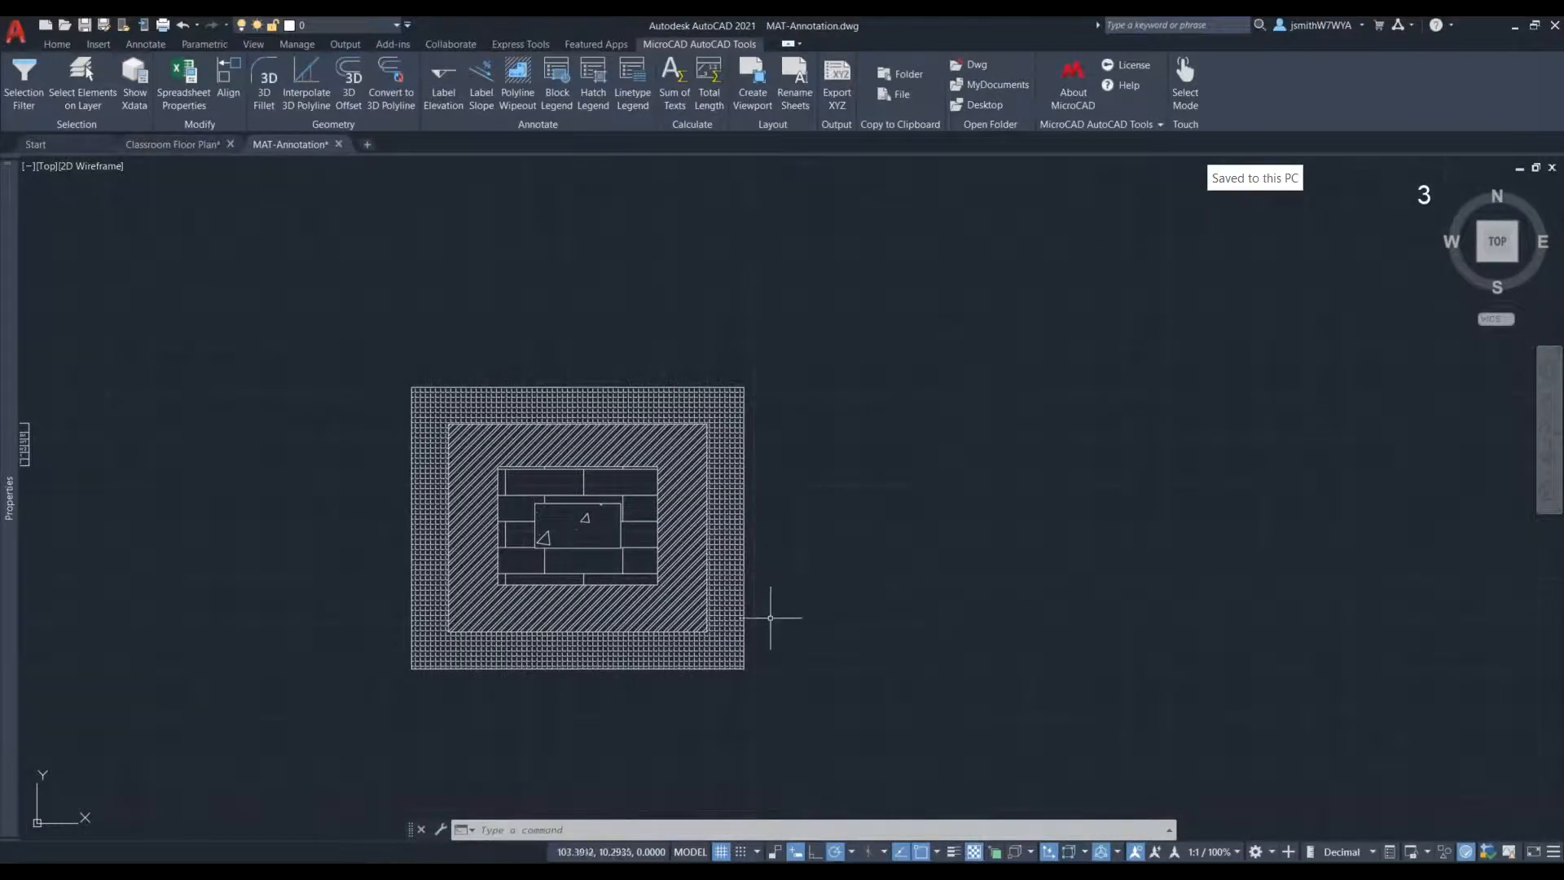
click(588, 86)
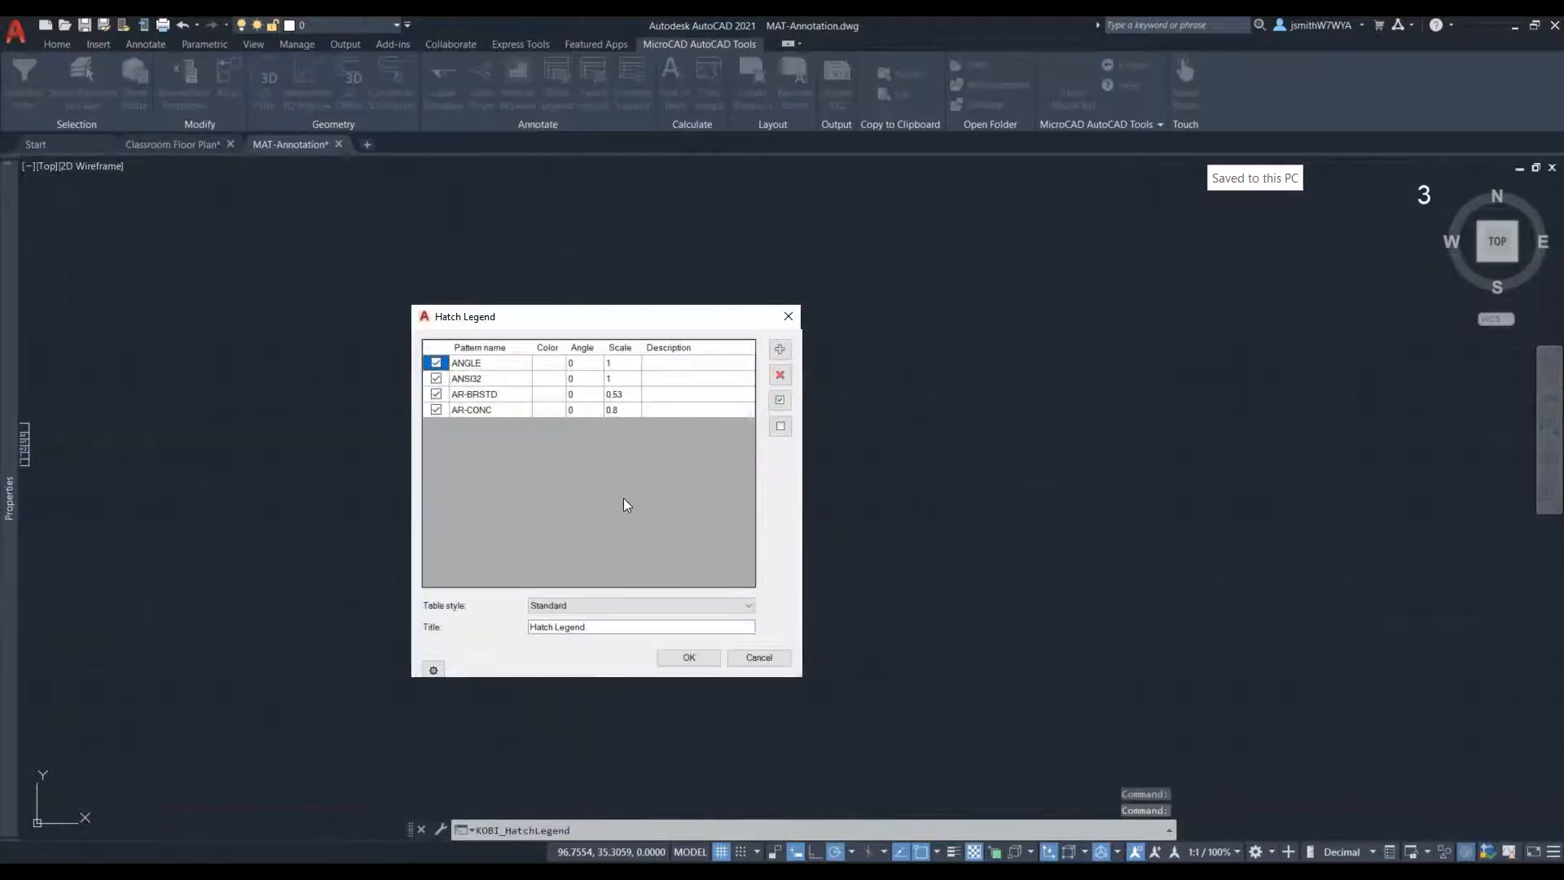
drag(577, 320, 932, 330)
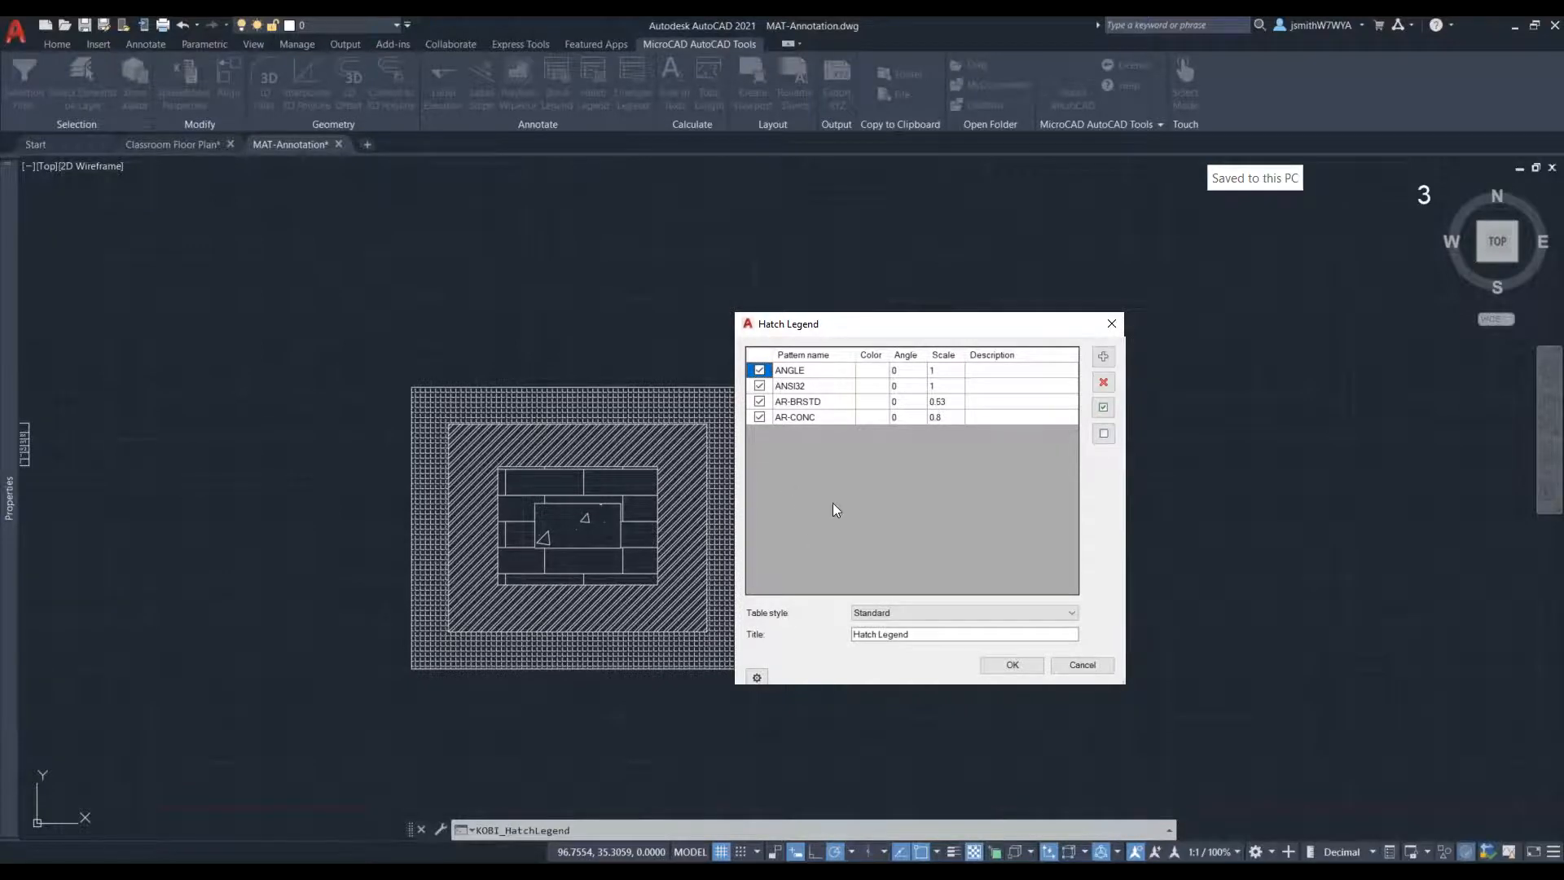
click(1011, 665)
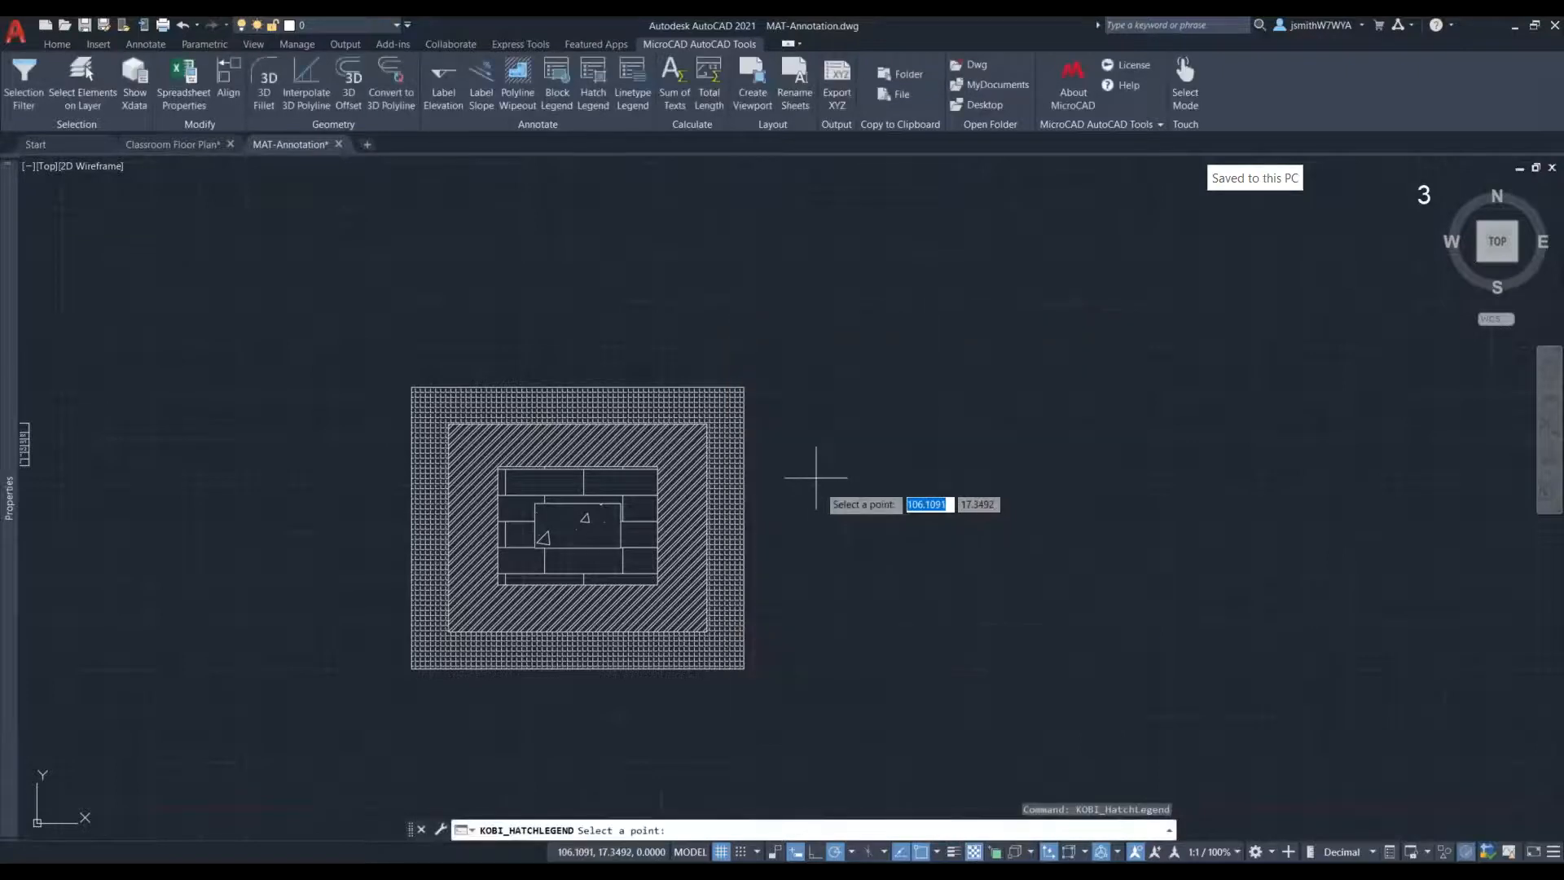
click(791, 441)
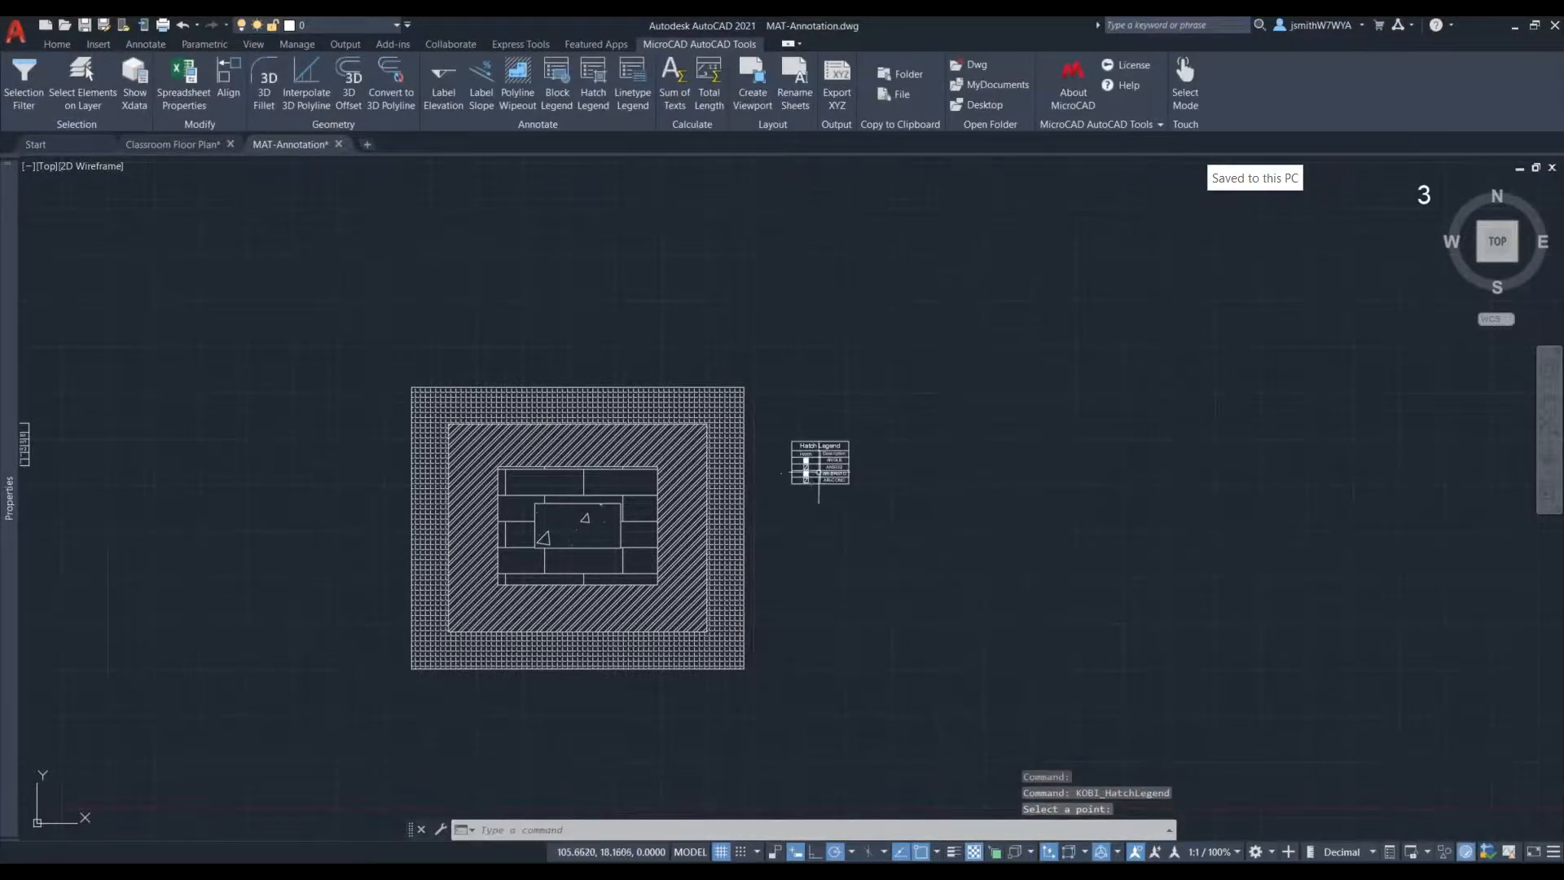
- Examine the hatch legend's pattern swatches and descriptions against the hatches in the nested rectangles
scroll(822, 471, up, 3)
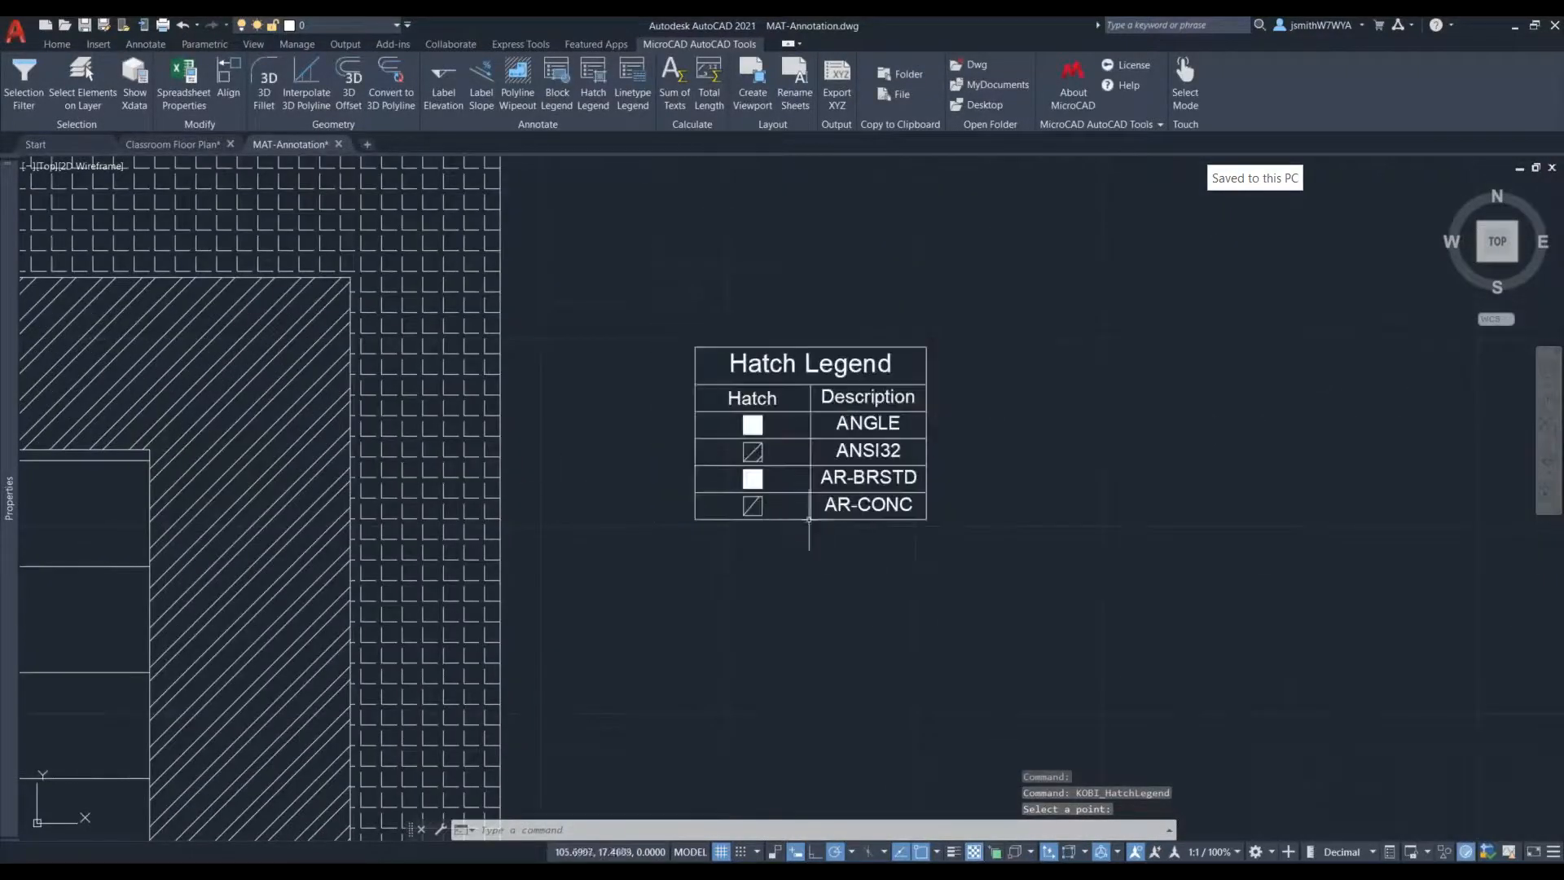
scroll(904, 514, down, 3)
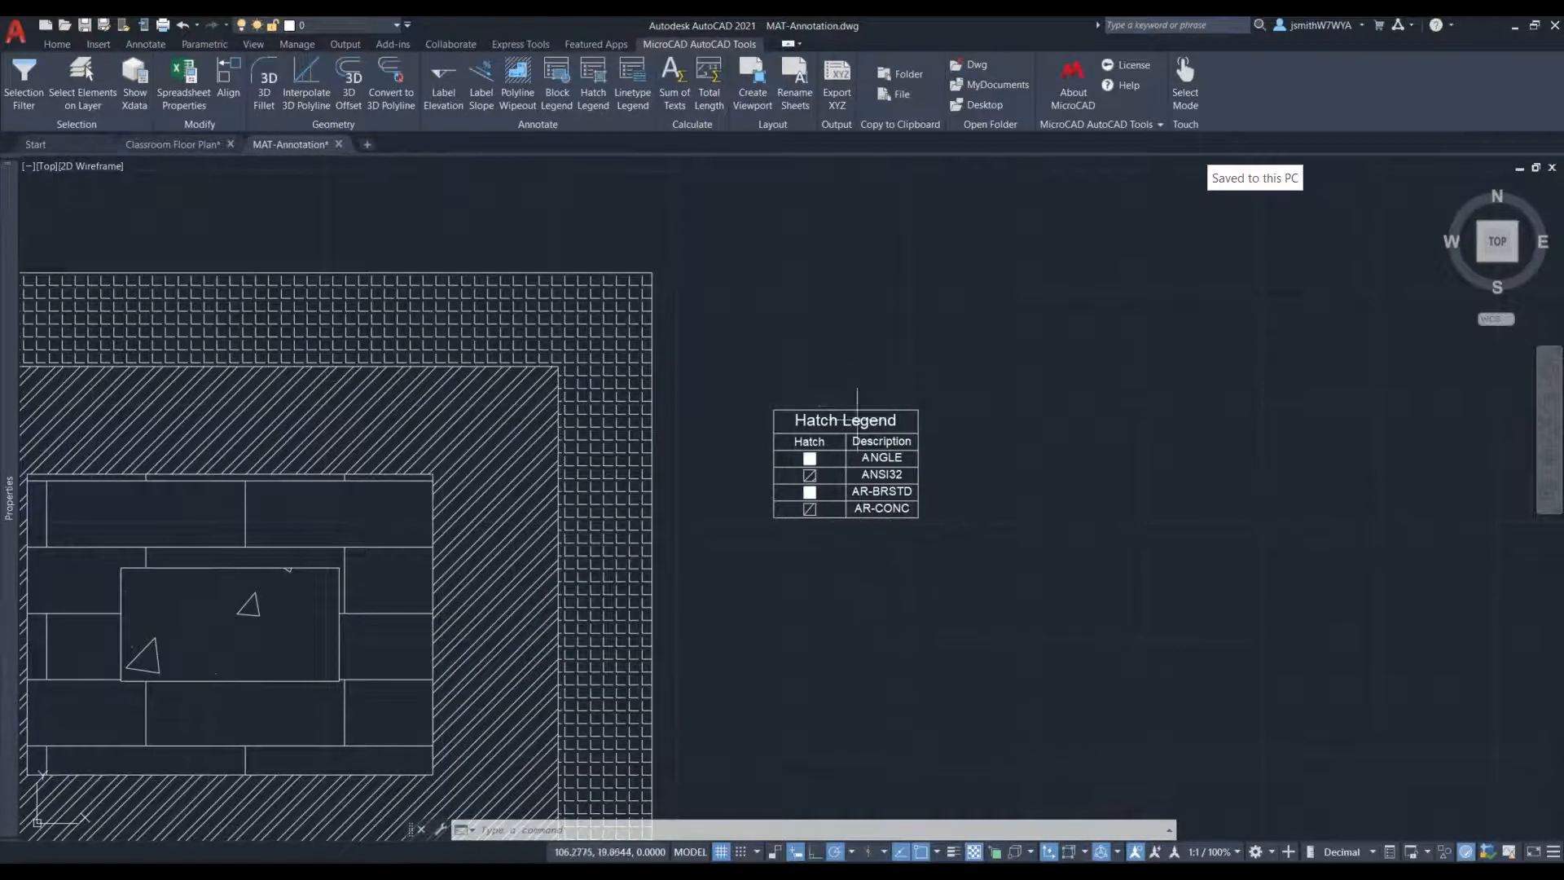
scroll(846, 487, up, 4)
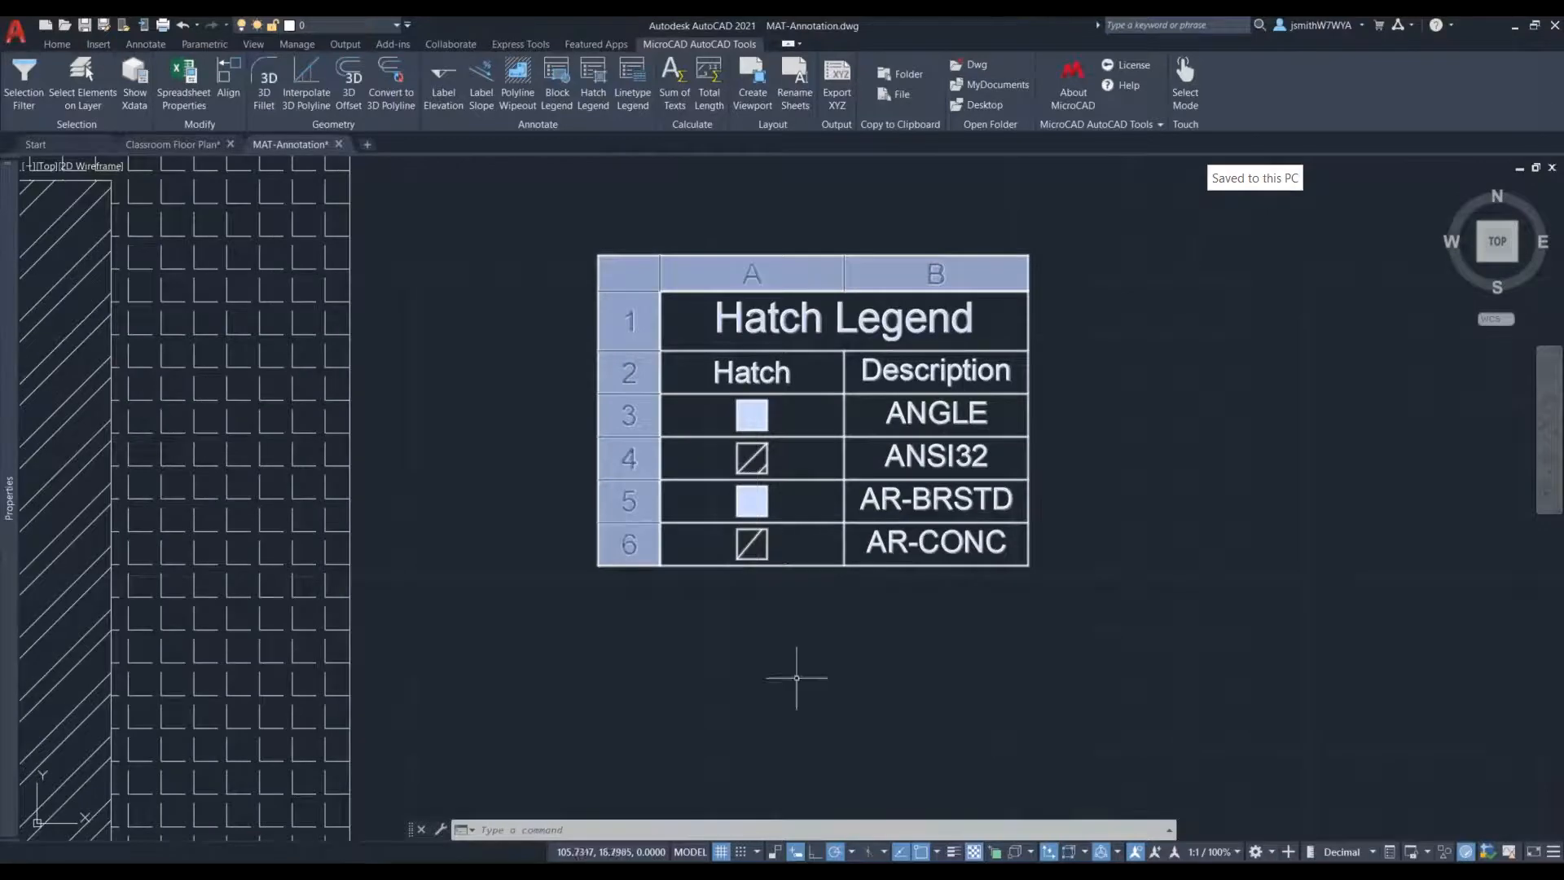
scroll(896, 570, down, 2)
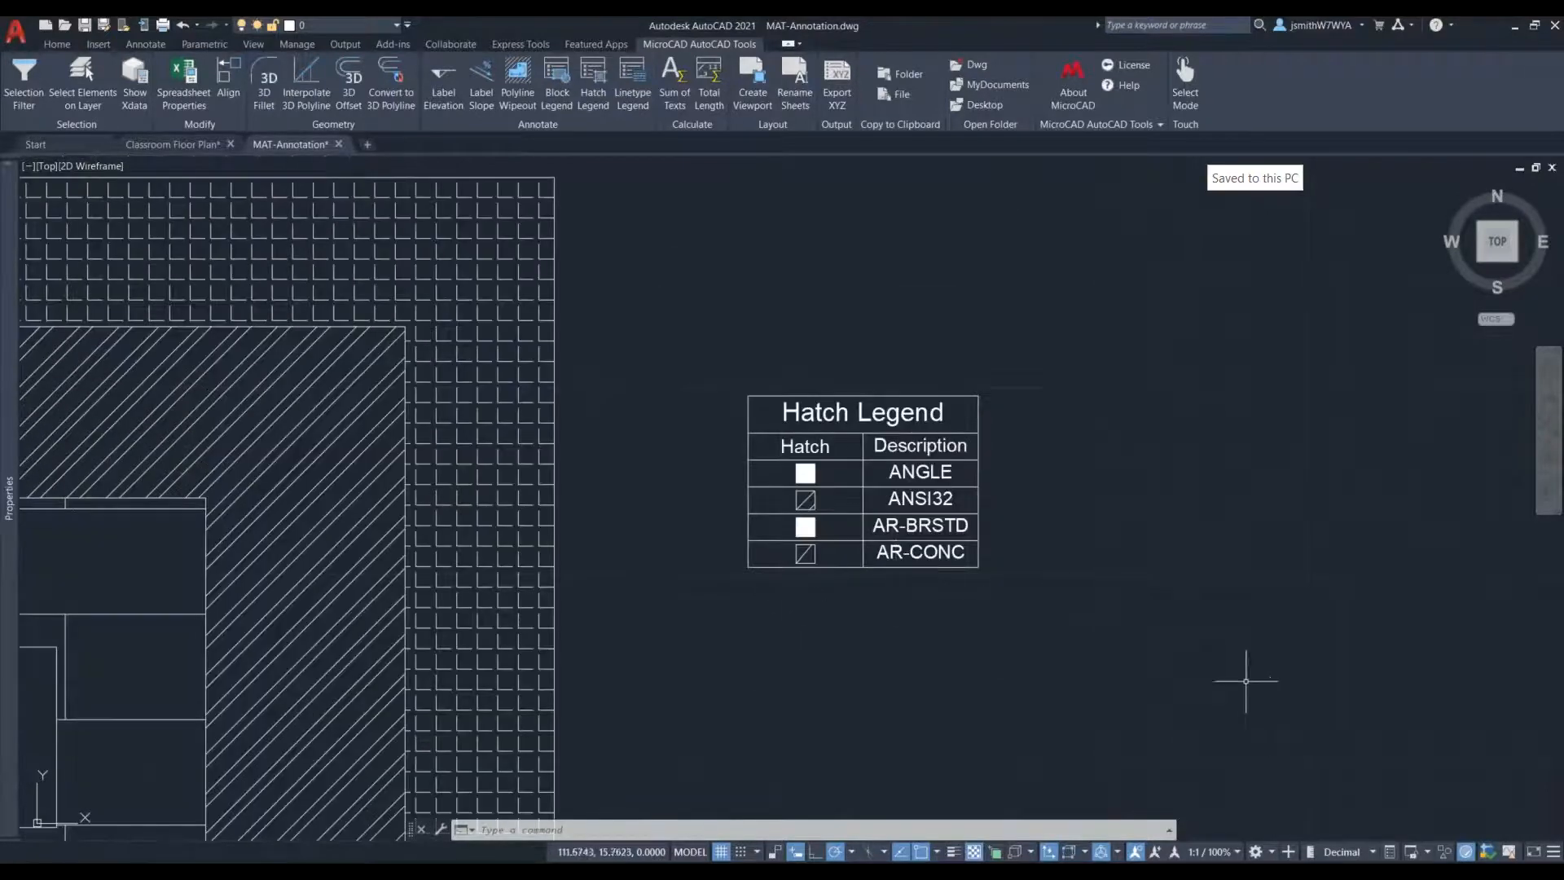
scroll(906, 506, down, 2)
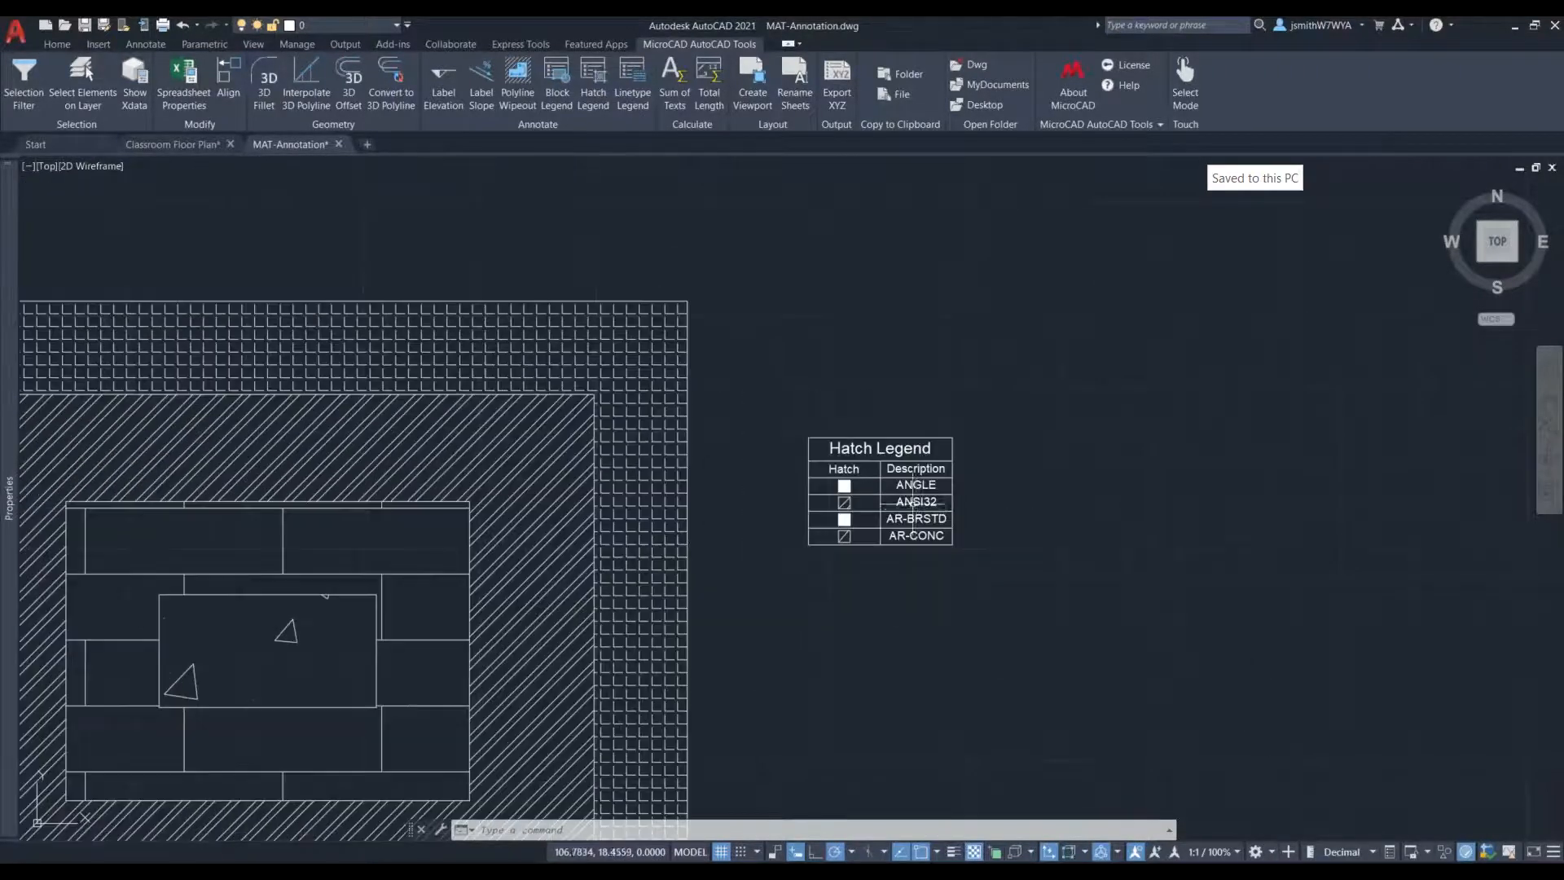
scroll(953, 562, up, 2)
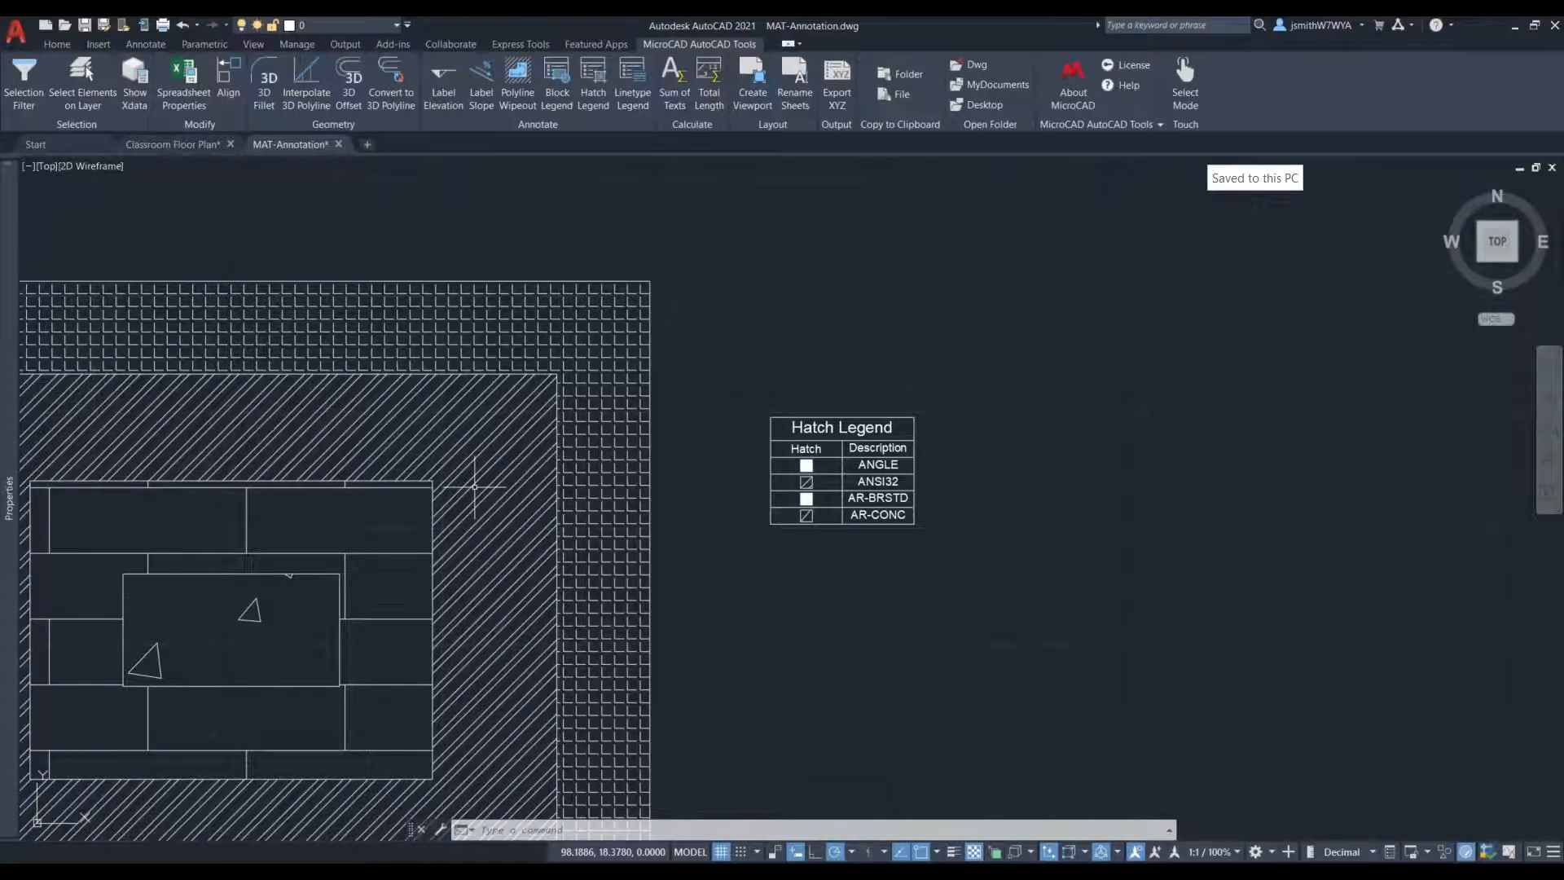
scroll(838, 460, up, 5)
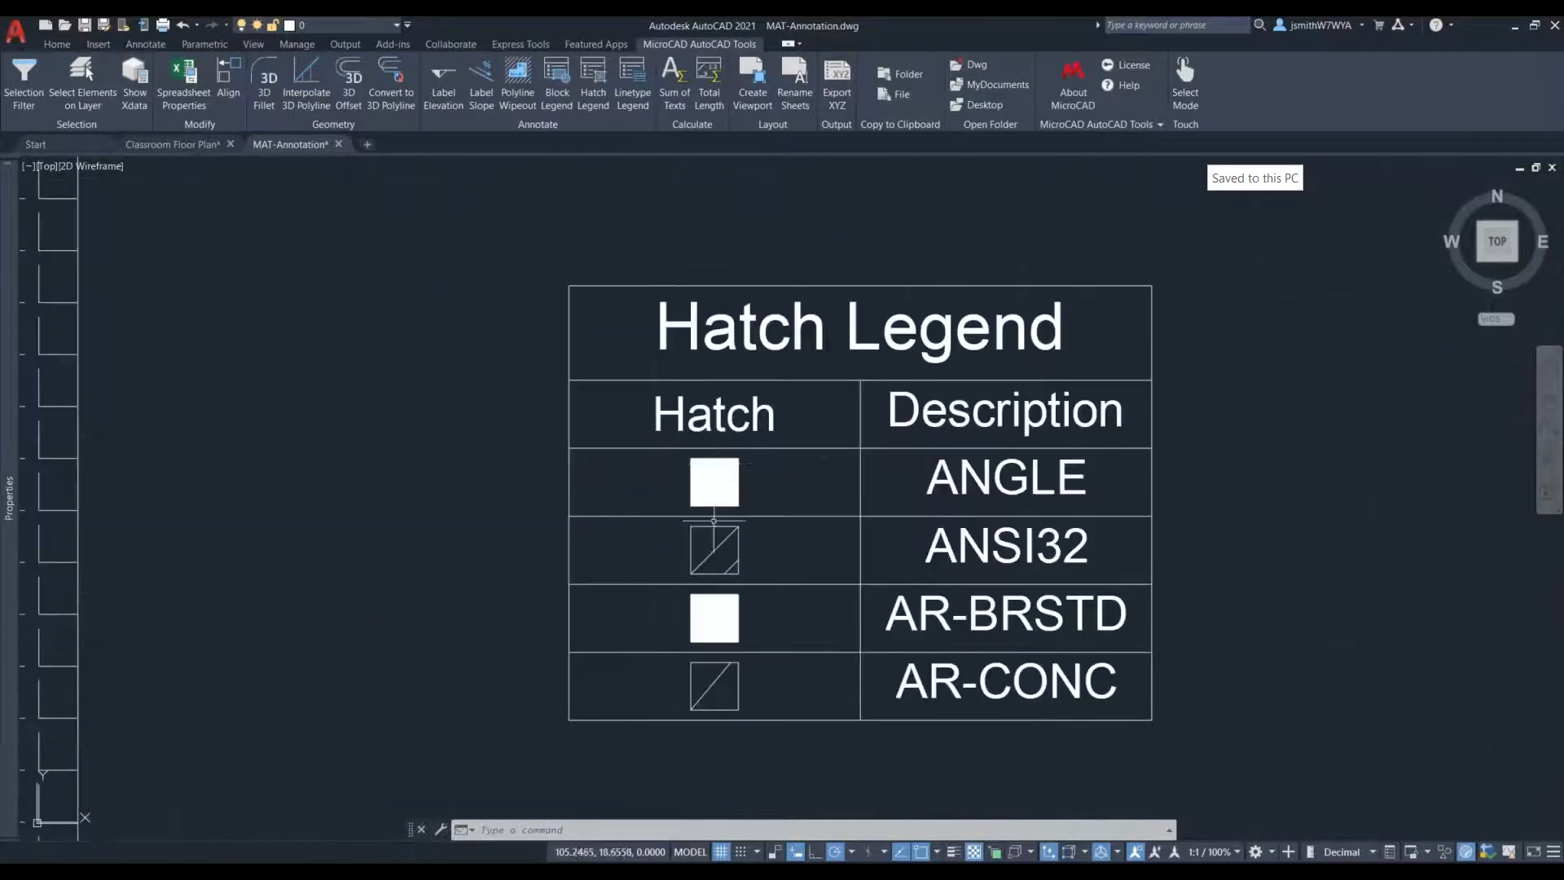
scroll(712, 526, down, 6)
scroll(904, 606, up, 2)
- Delete the hatch legend table beside the hatched rectangles
click(903, 606)
click(558, 321)
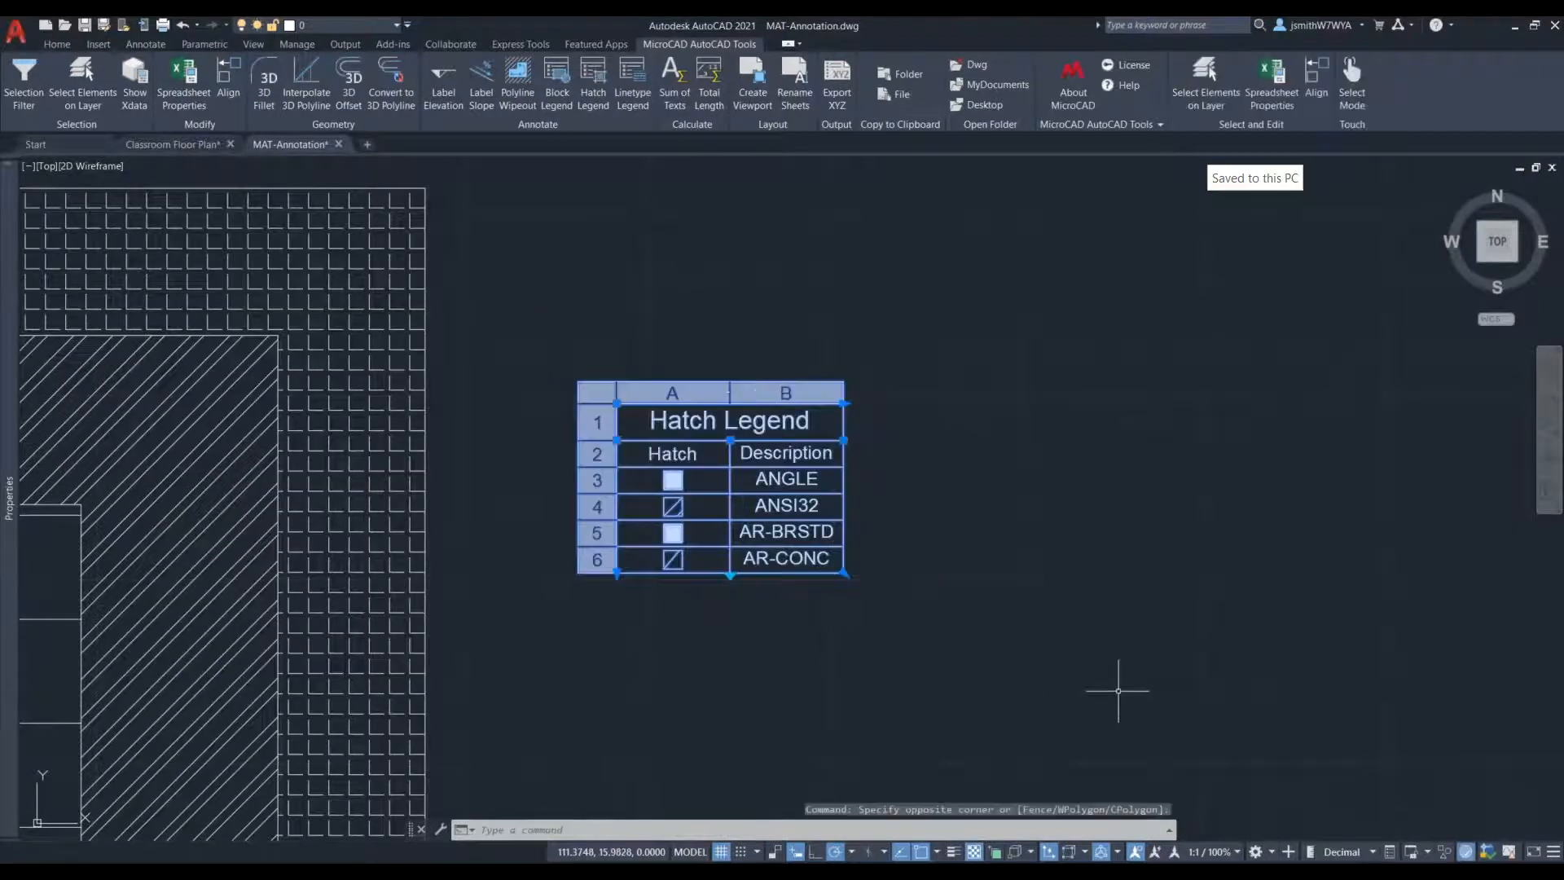
key(Delete)
- Start a new Hatch Legend and set the scale of ANGLE, ANSI32, AR-BRSTD and AR-CONC to 3
click(595, 96)
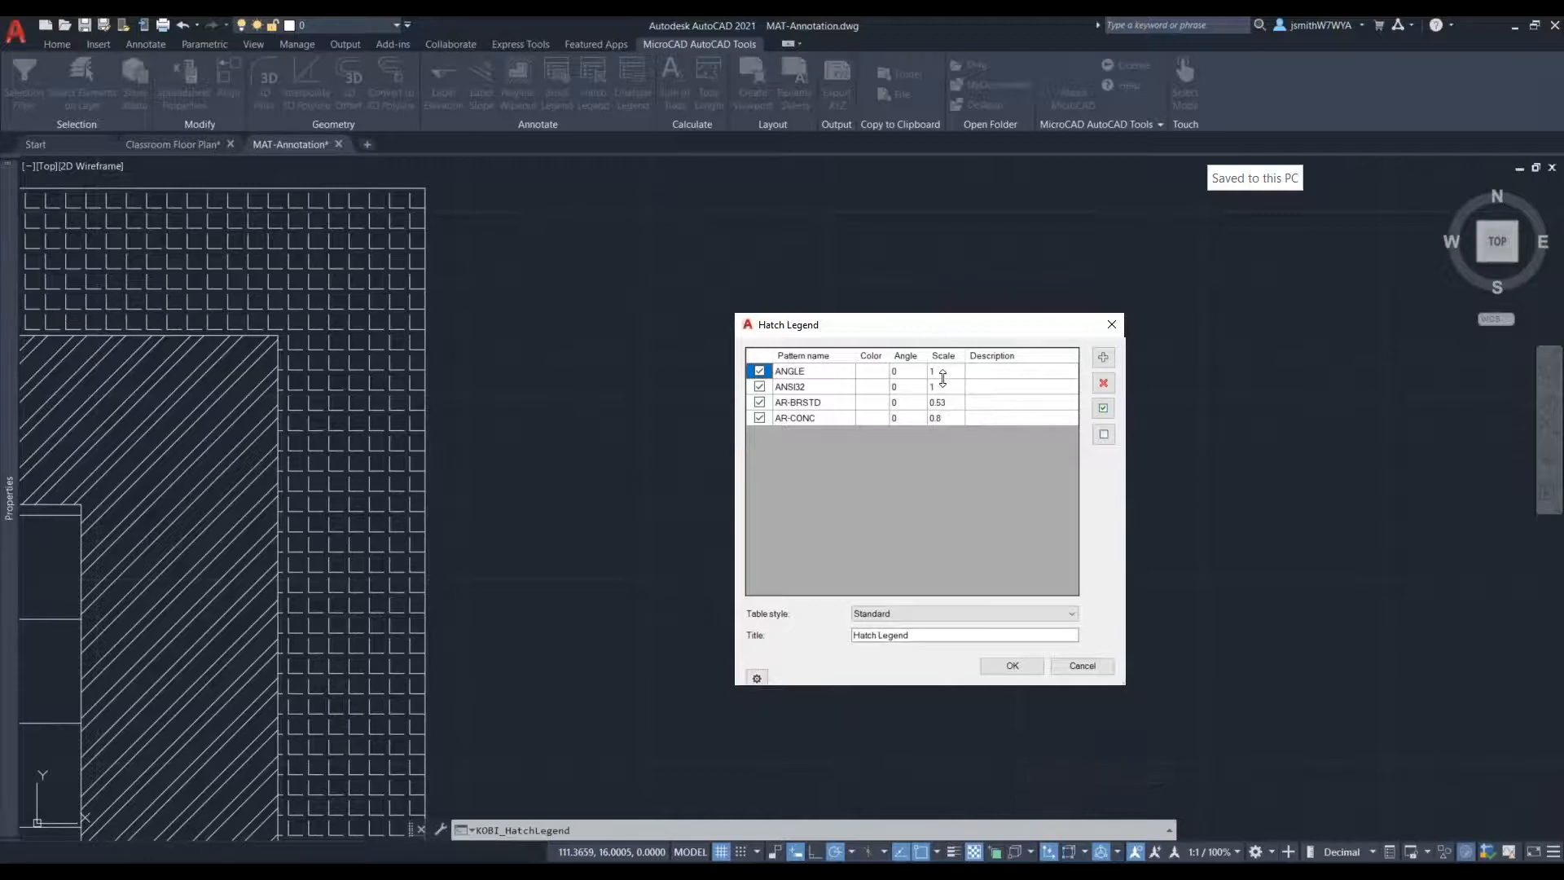
click(943, 372)
click(943, 372)
text(3)
double_click(949, 387)
text(3)
key(Return)
double_click(948, 404)
click(948, 416)
text(3)
key(Return)
- Place the rescaled hatch legend to the right of the hatched rectangles and inspect its pattern swatches
click(1010, 666)
click(639, 448)
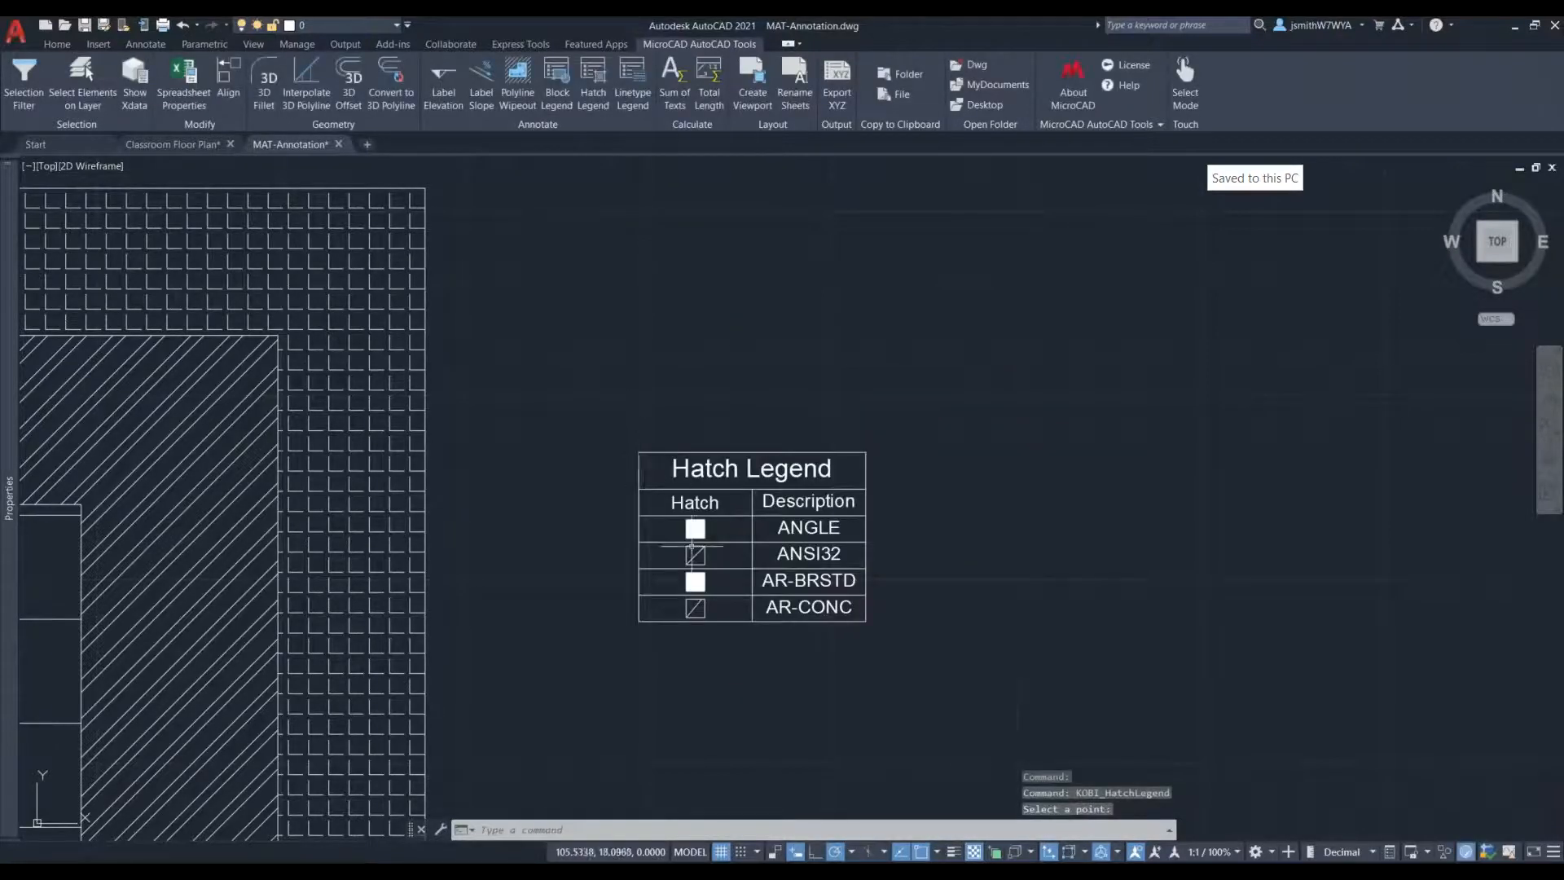
scroll(714, 621, up, 2)
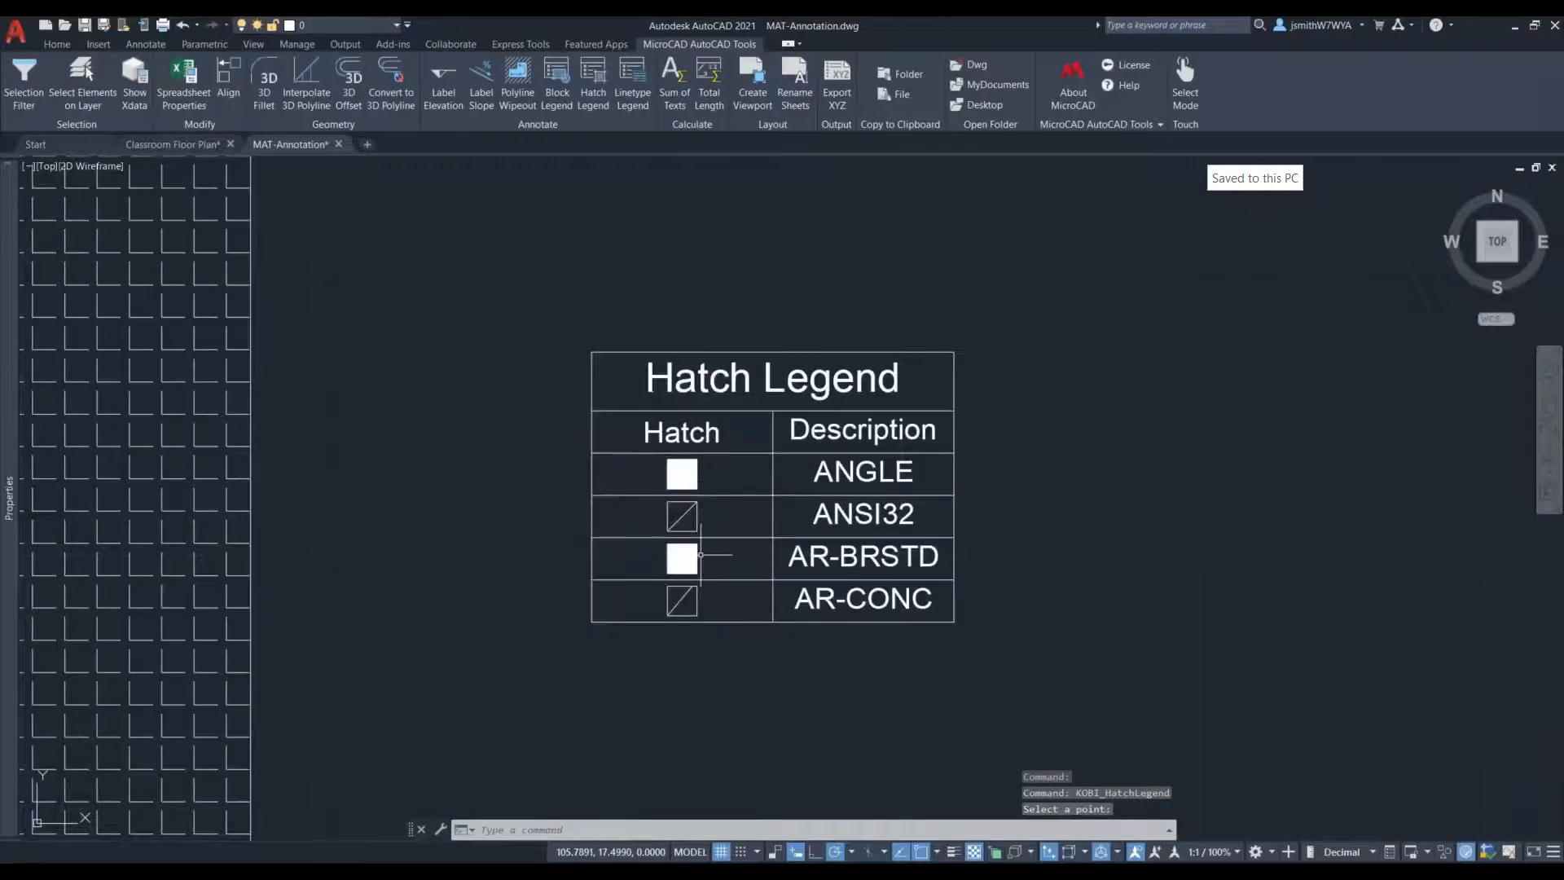
scroll(701, 555, down, 2)
scroll(815, 570, up, 2)
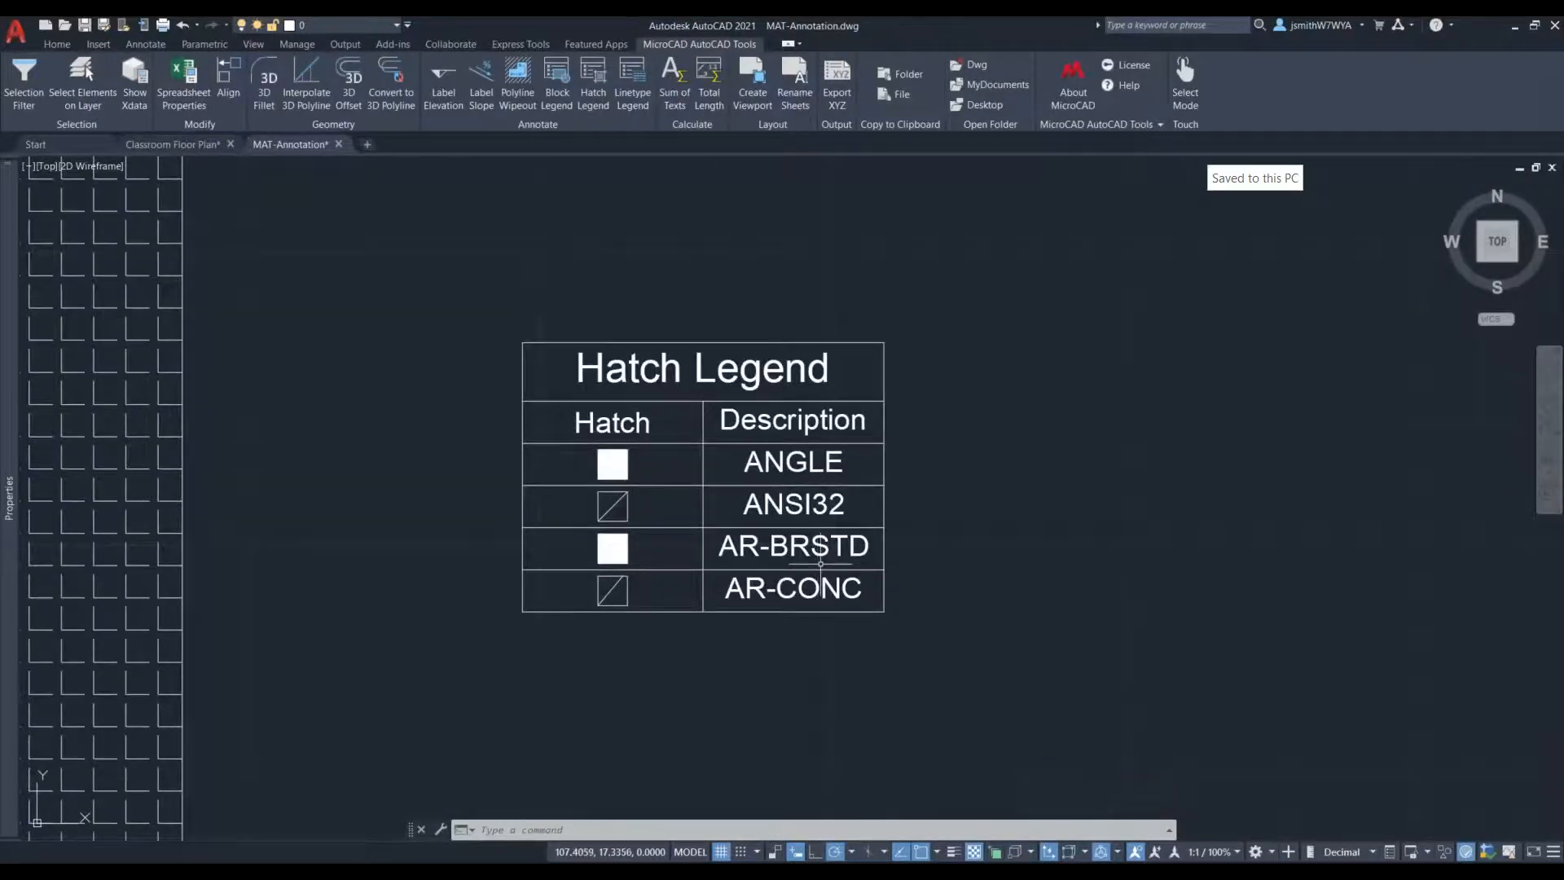
scroll(810, 570, down, 2)
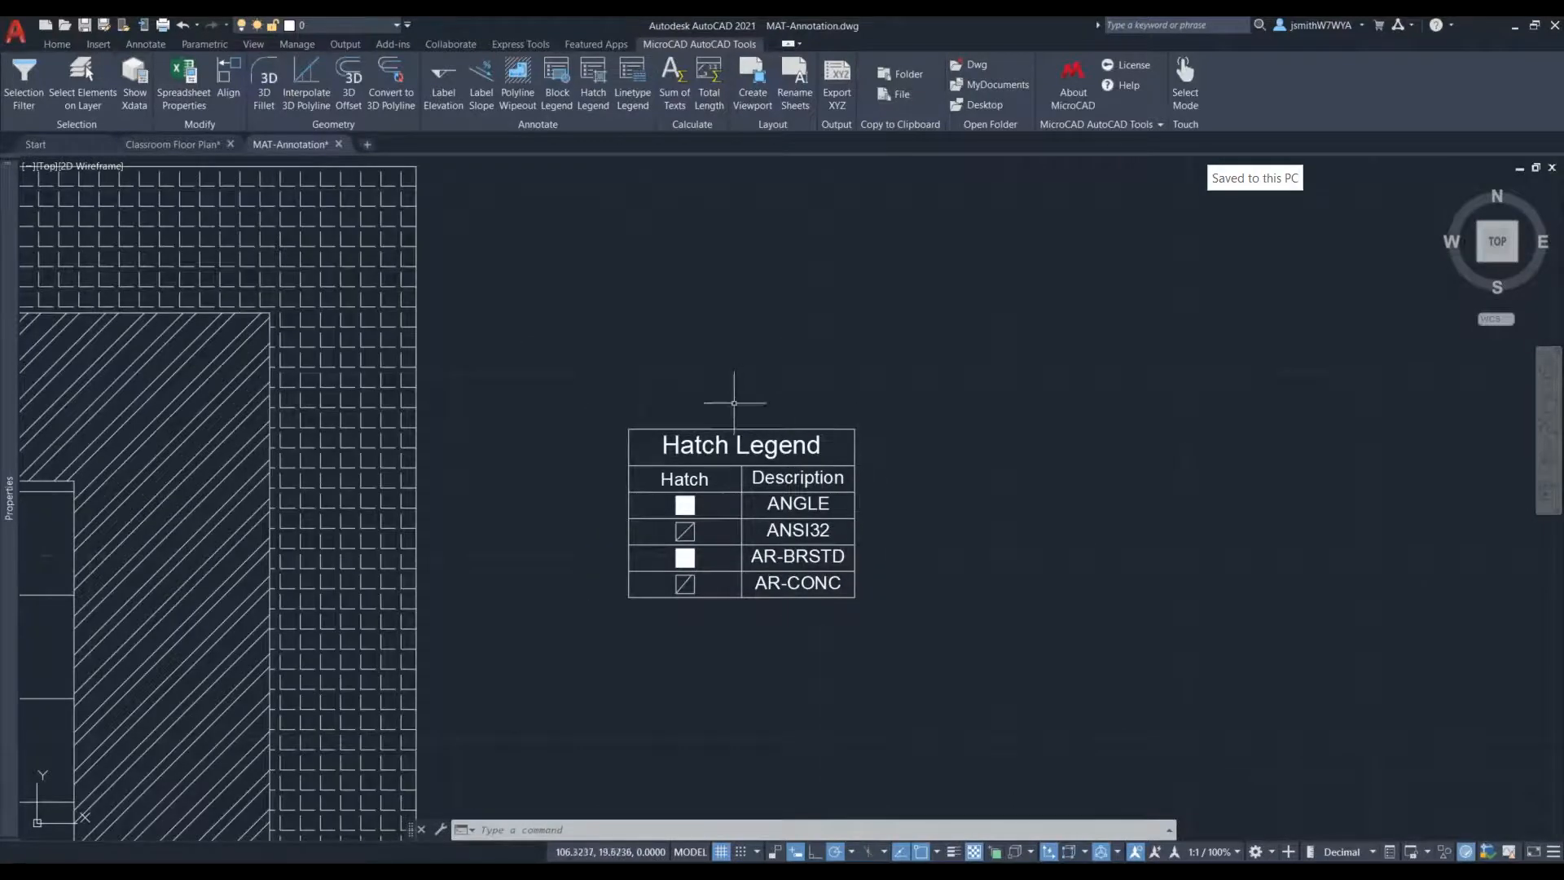
click(693, 556)
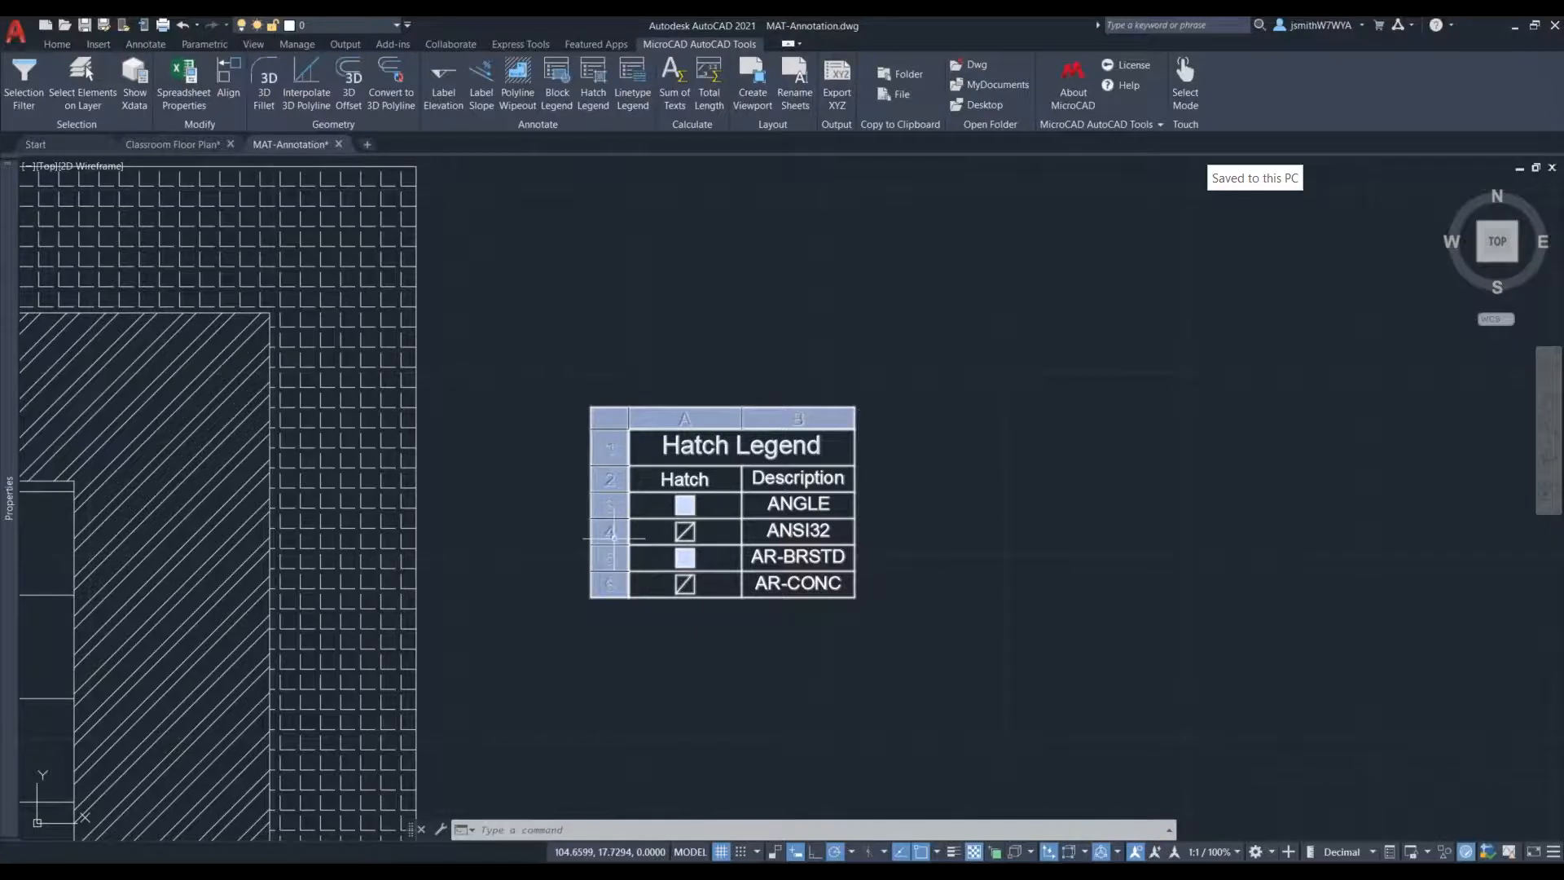
key(Escape)
- Delete the rescaled hatch legend from the drawing
scroll(658, 544, down, 3)
scroll(657, 597, down, 3)
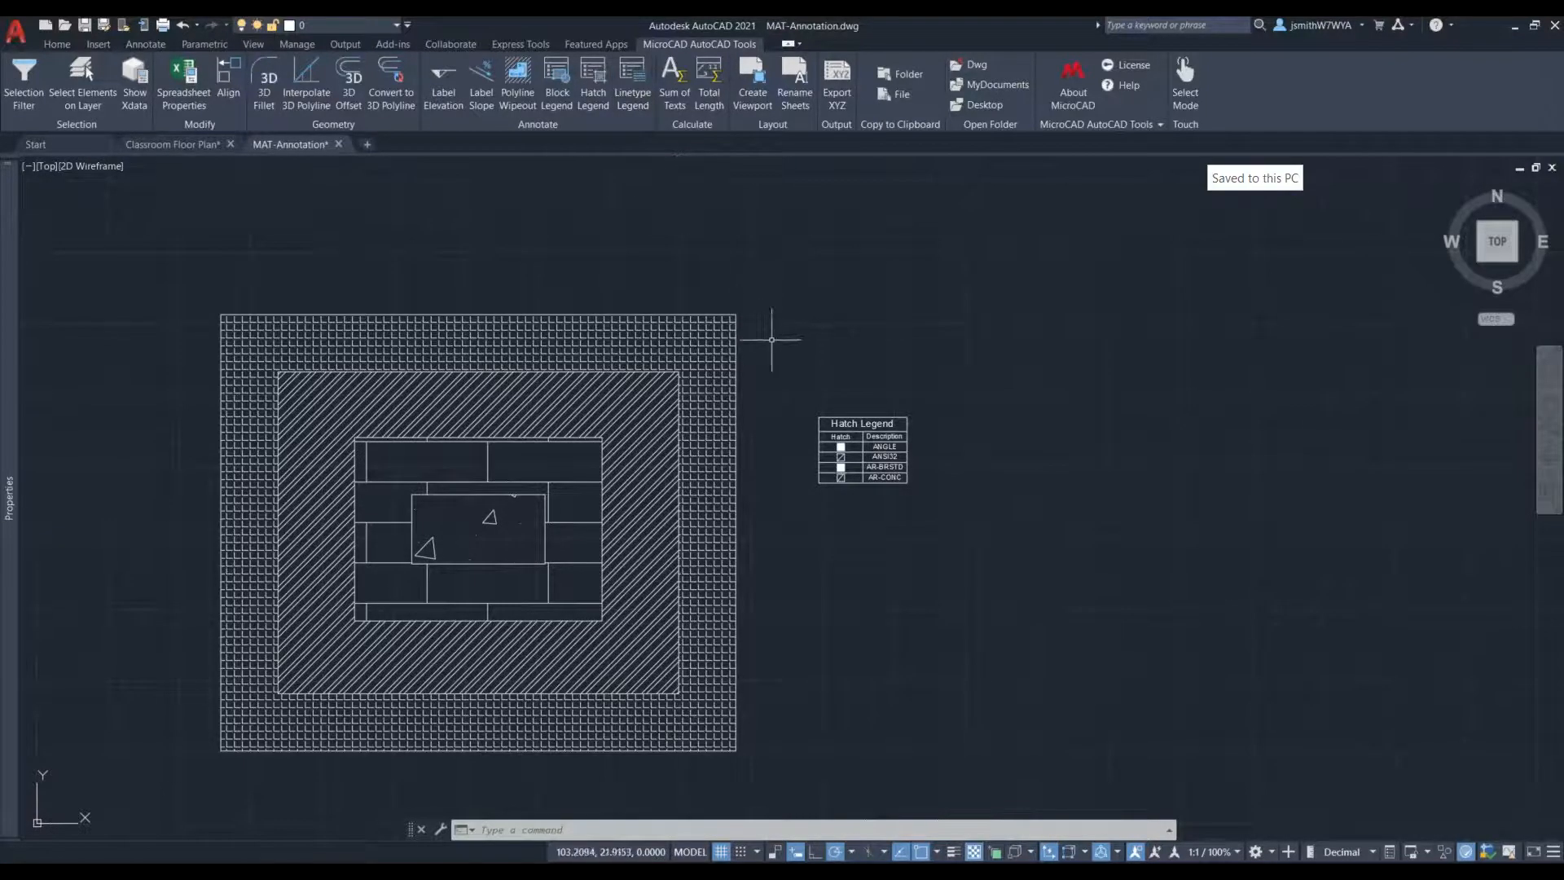
click(947, 373)
click(852, 530)
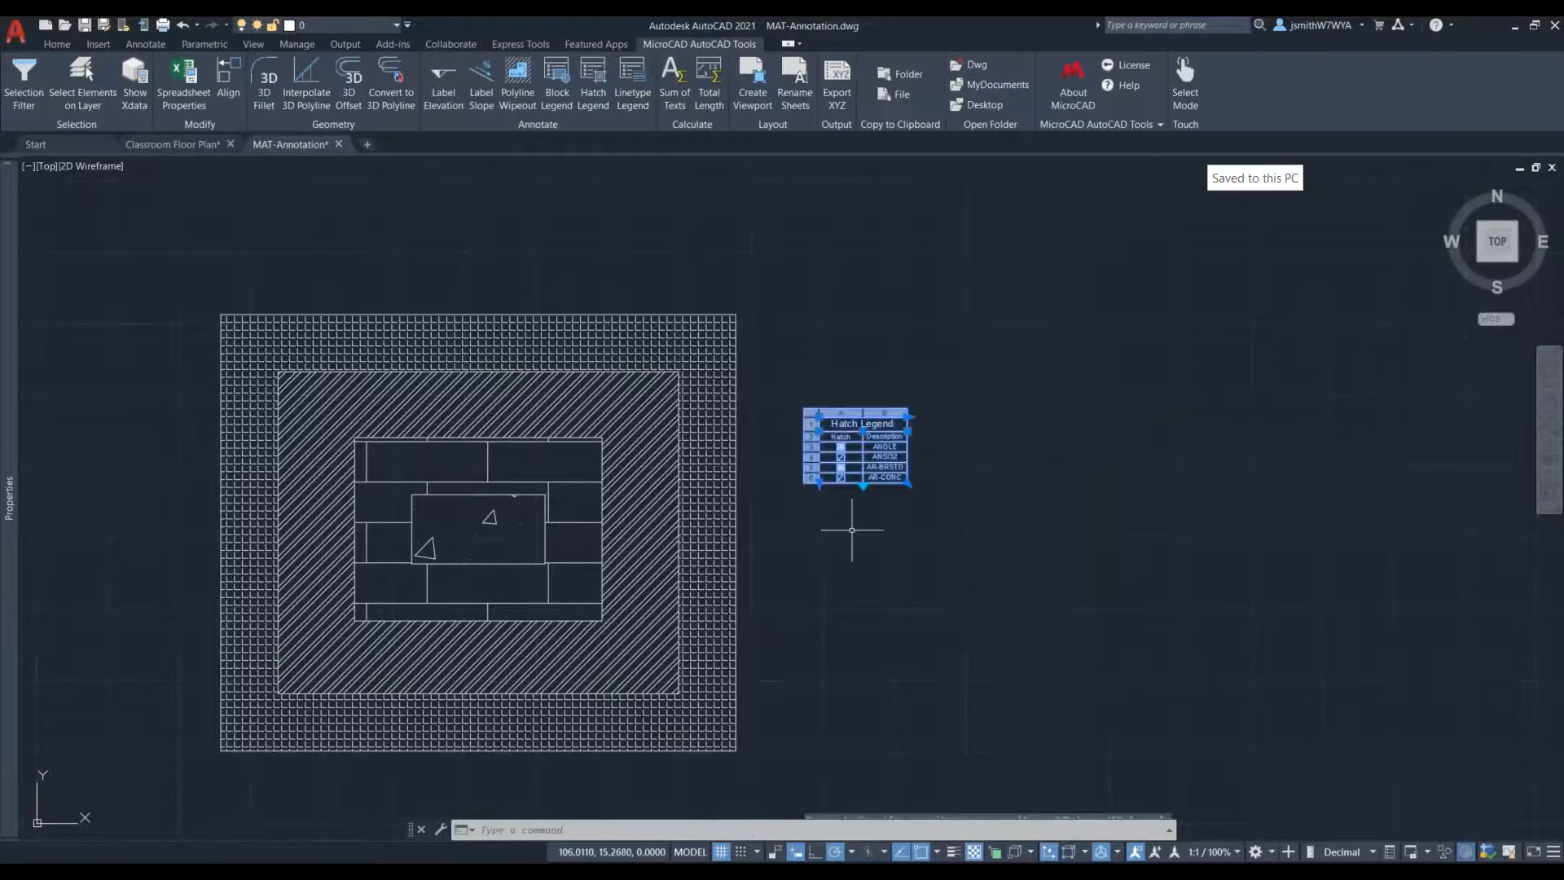
key(Delete)
- Add up the text values 3, 2, 1 and 30 with Sum of Texts
scroll(851, 529, down, 2)
scroll(1075, 509, down, 4)
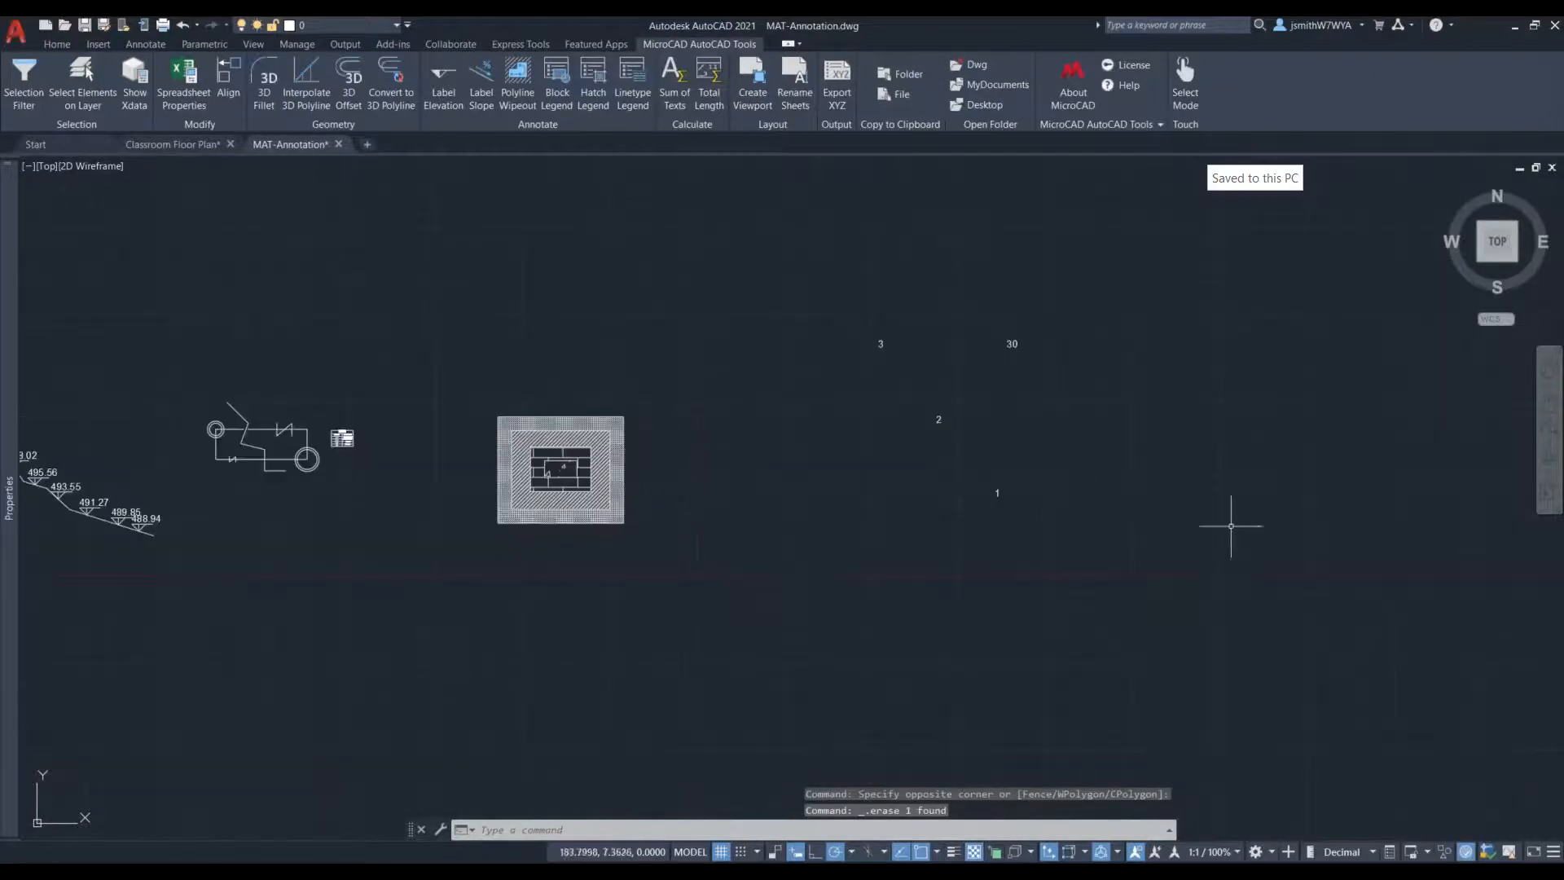
scroll(1059, 358, up, 2)
middle_drag(991, 306, 750, 310)
scroll(624, 423, up, 2)
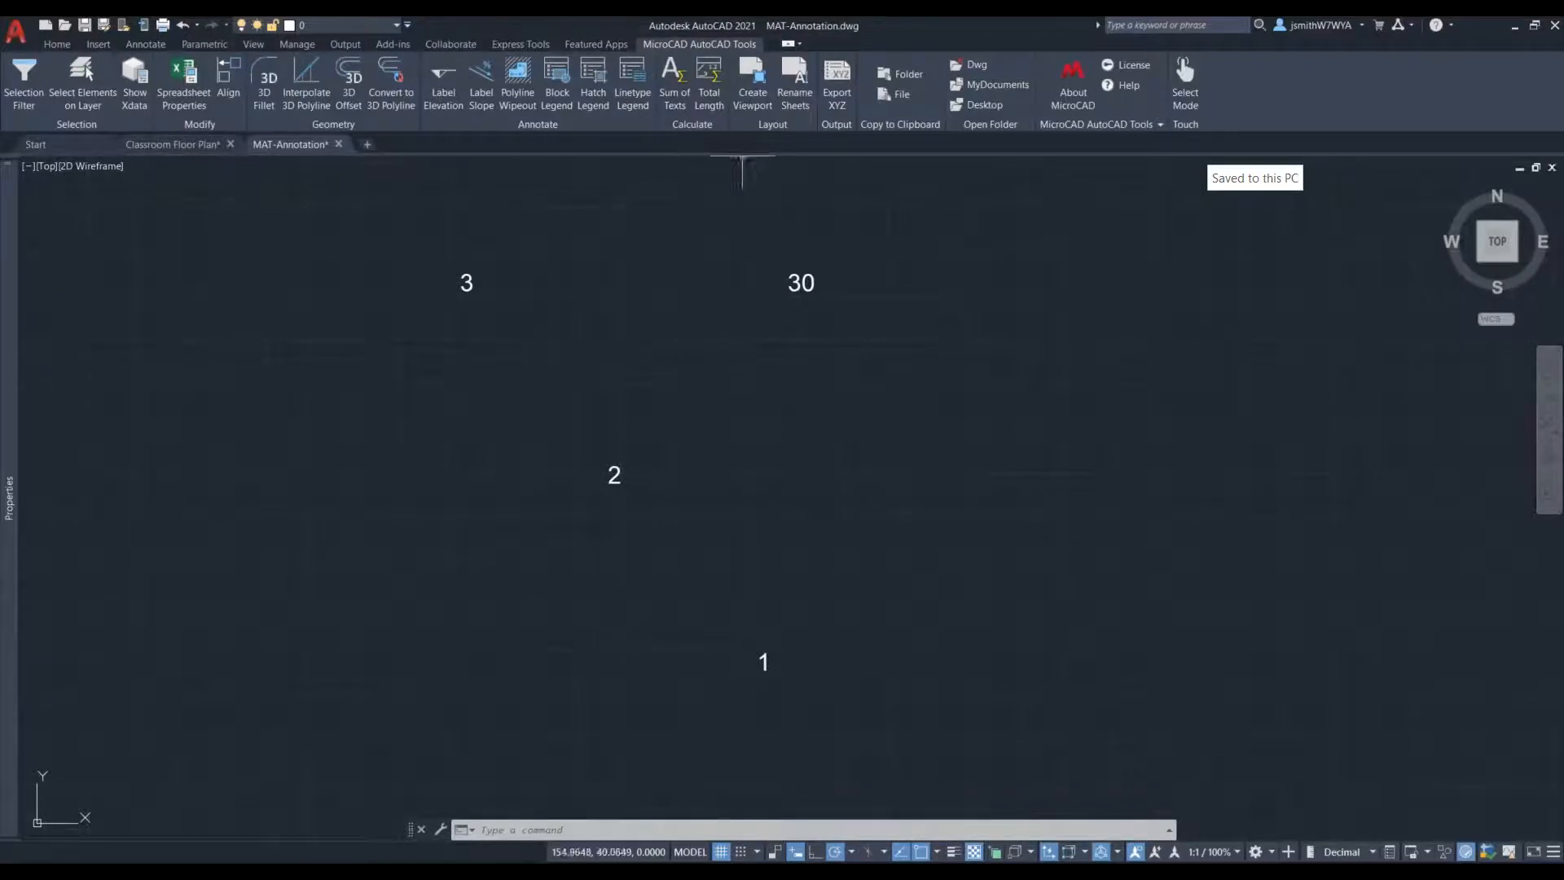
click(677, 103)
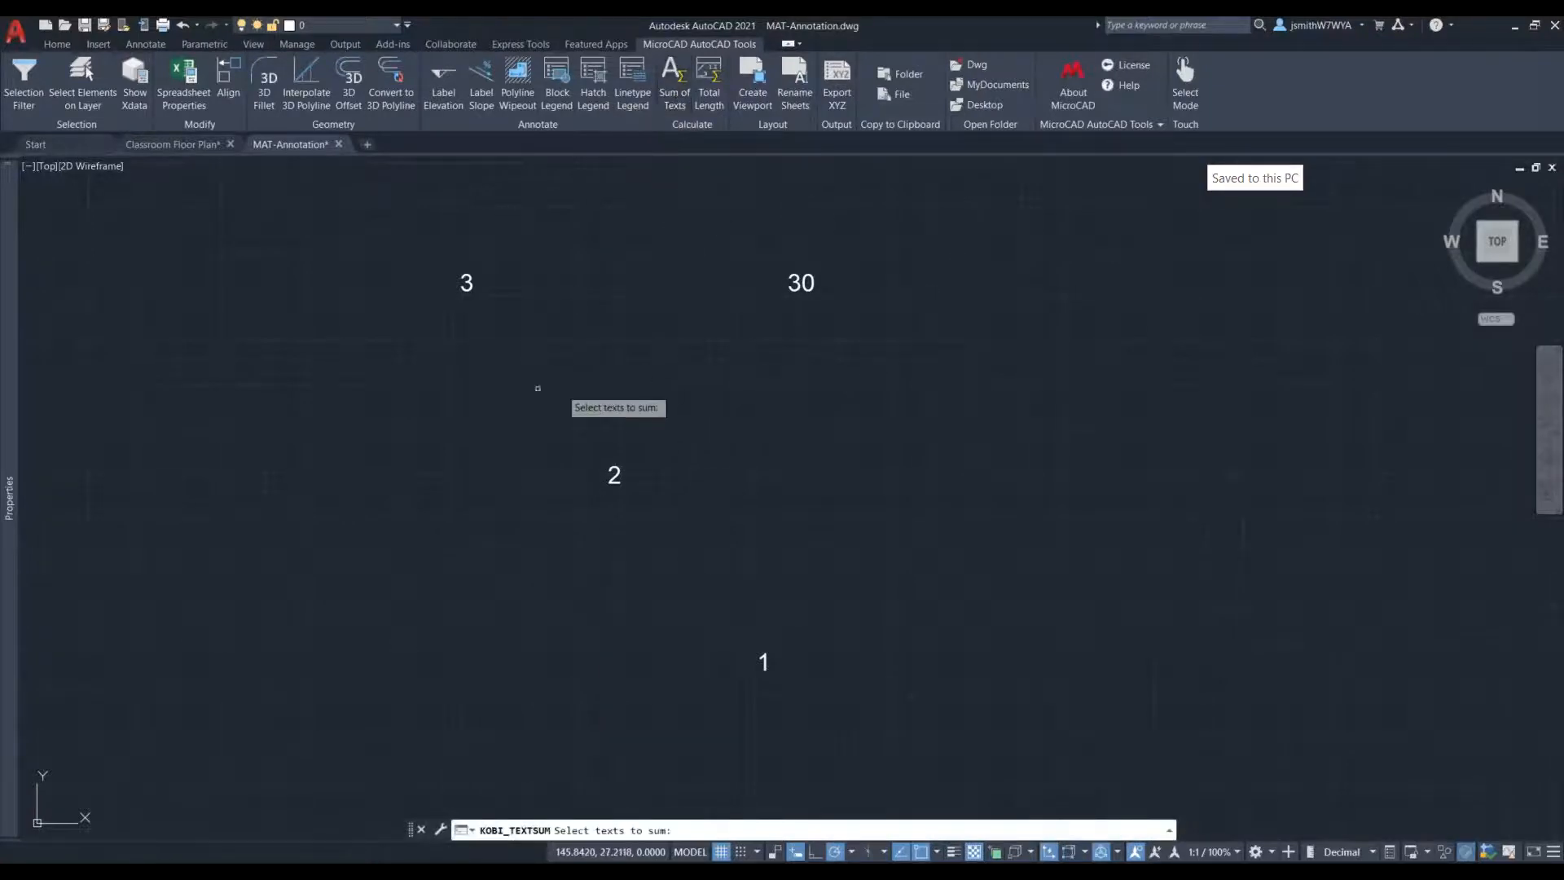
click(461, 286)
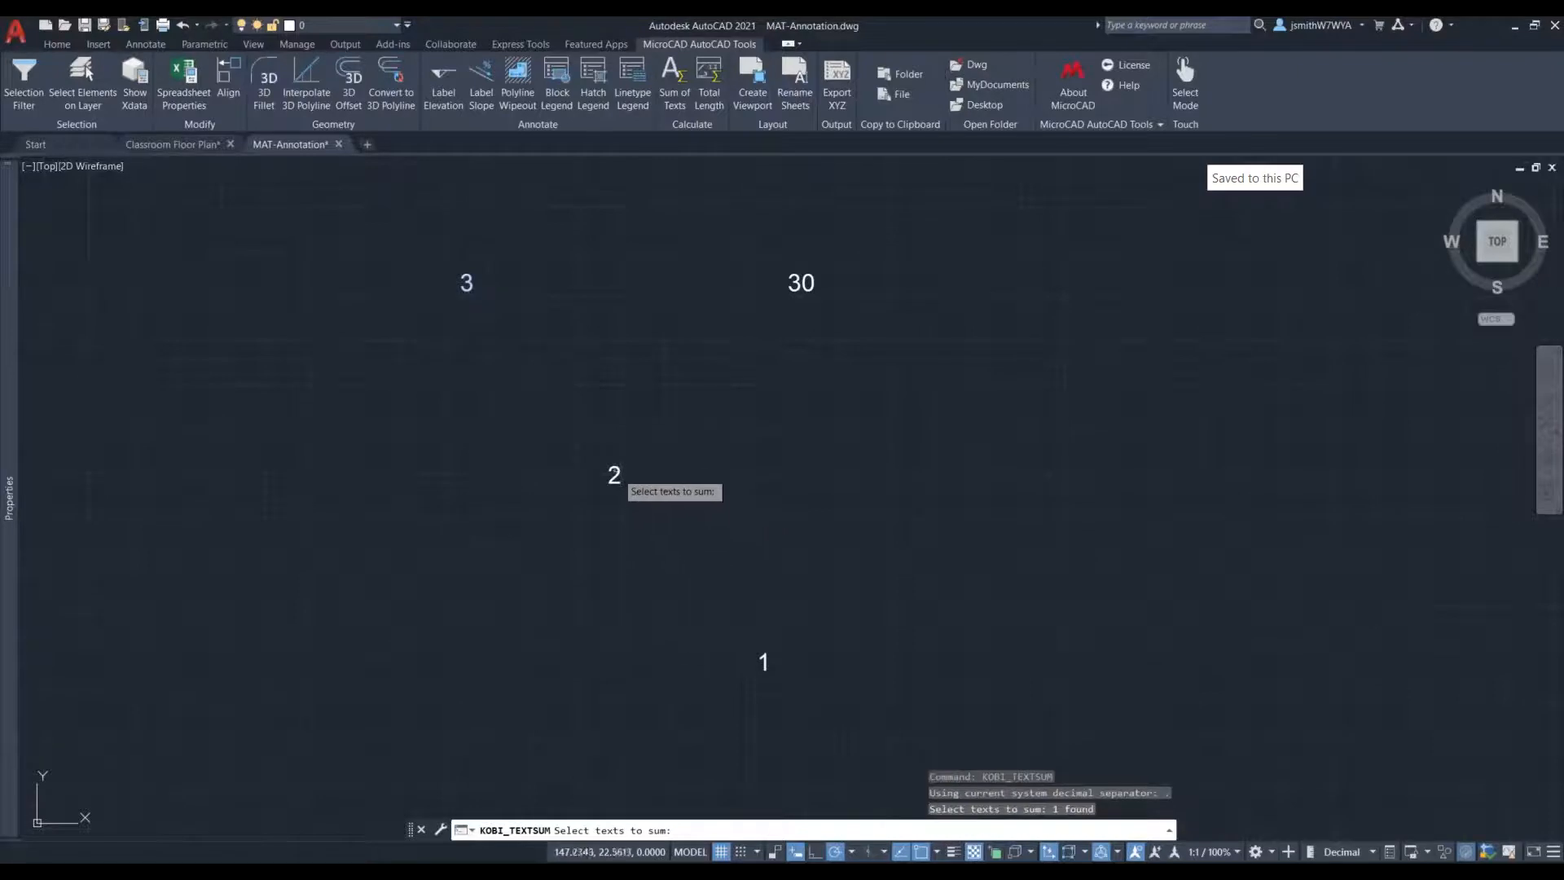
click(614, 472)
click(764, 666)
click(801, 285)
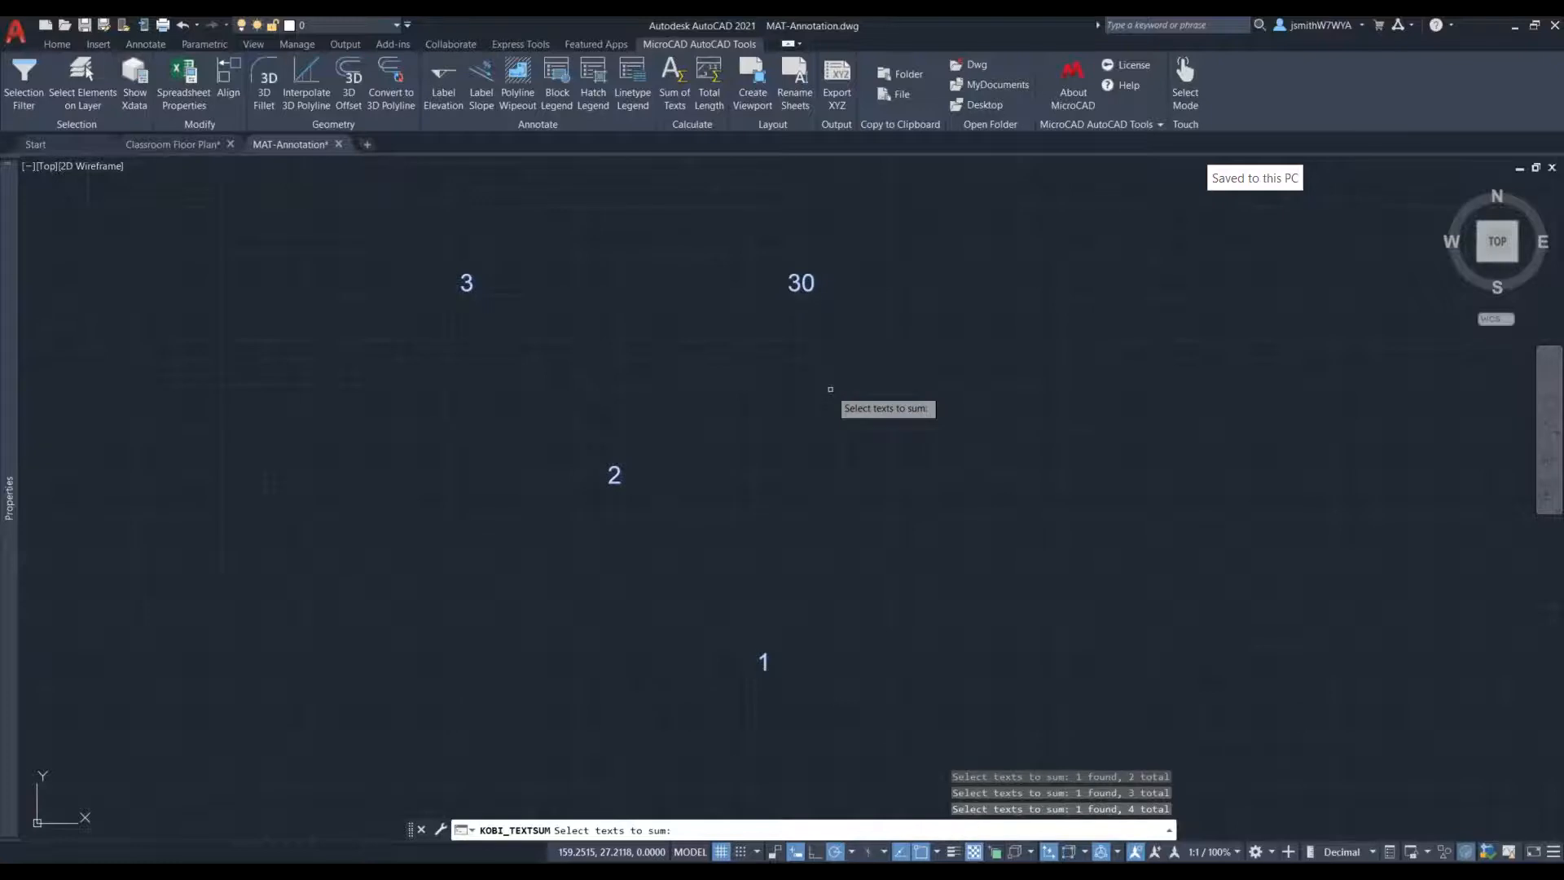
key(Return)
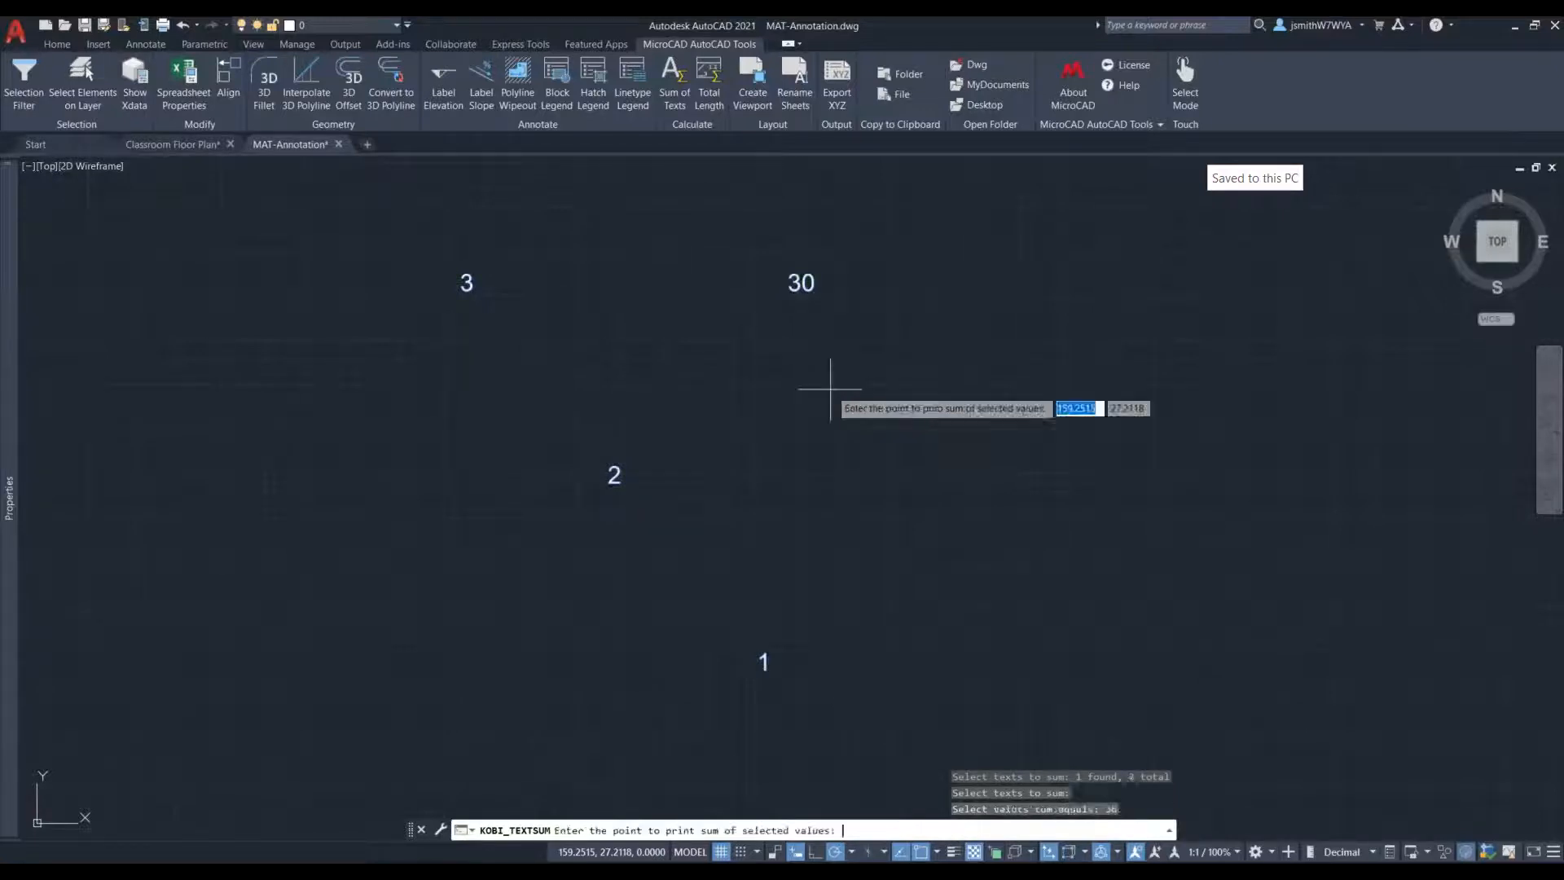
- Print the calculated sum as text to the right of the numbers and inspect it up close
click(928, 435)
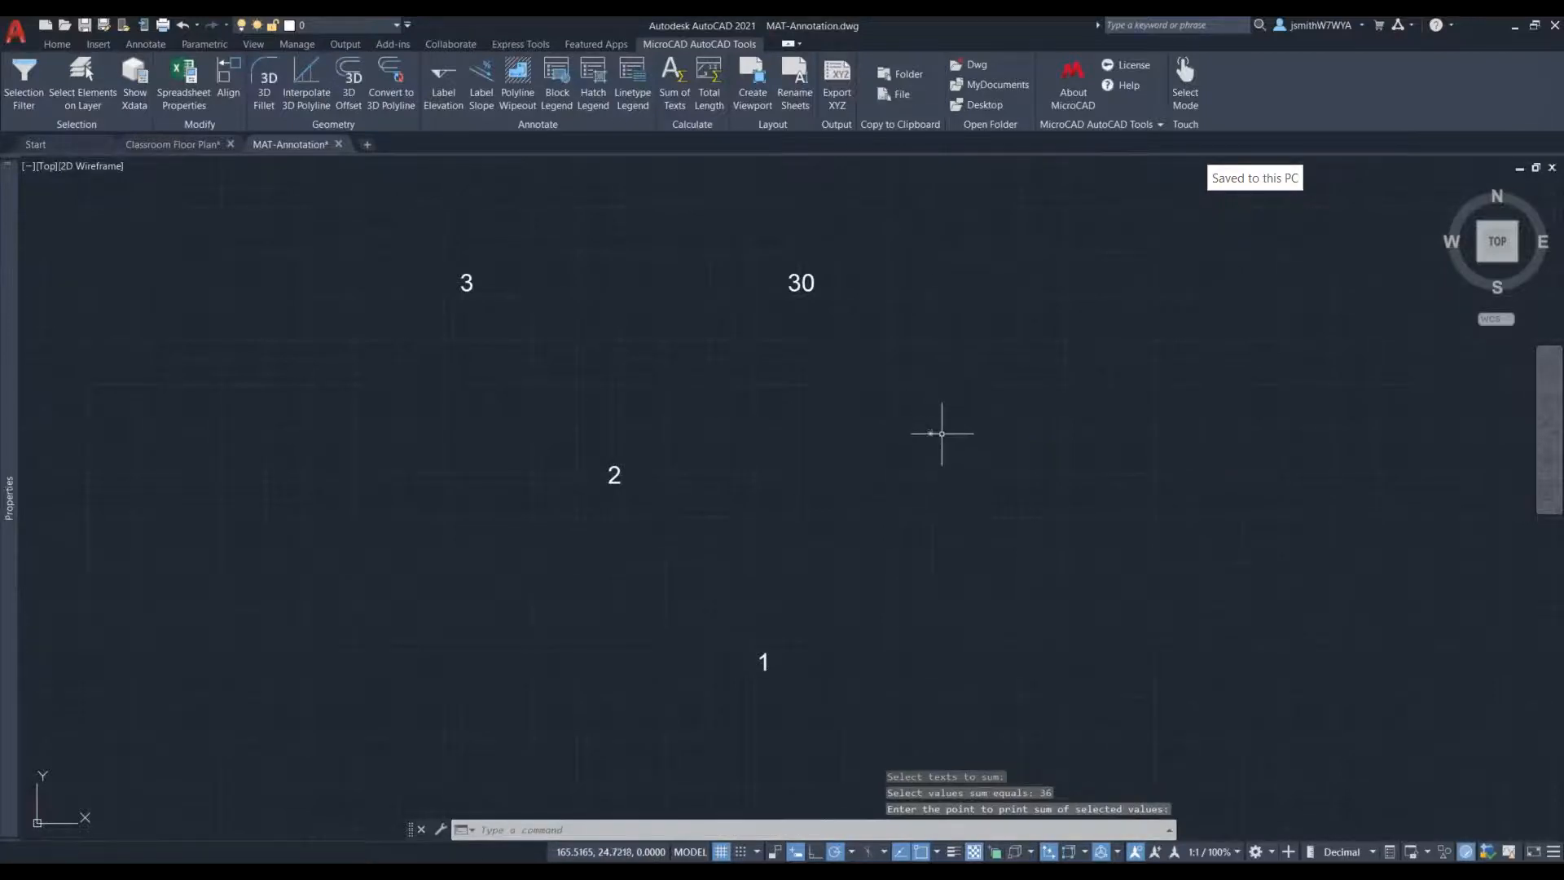
scroll(942, 434, up, 8)
scroll(943, 432, down, 8)
scroll(775, 349, up, 2)
scroll(1040, 489, up, 6)
scroll(820, 441, down, 8)
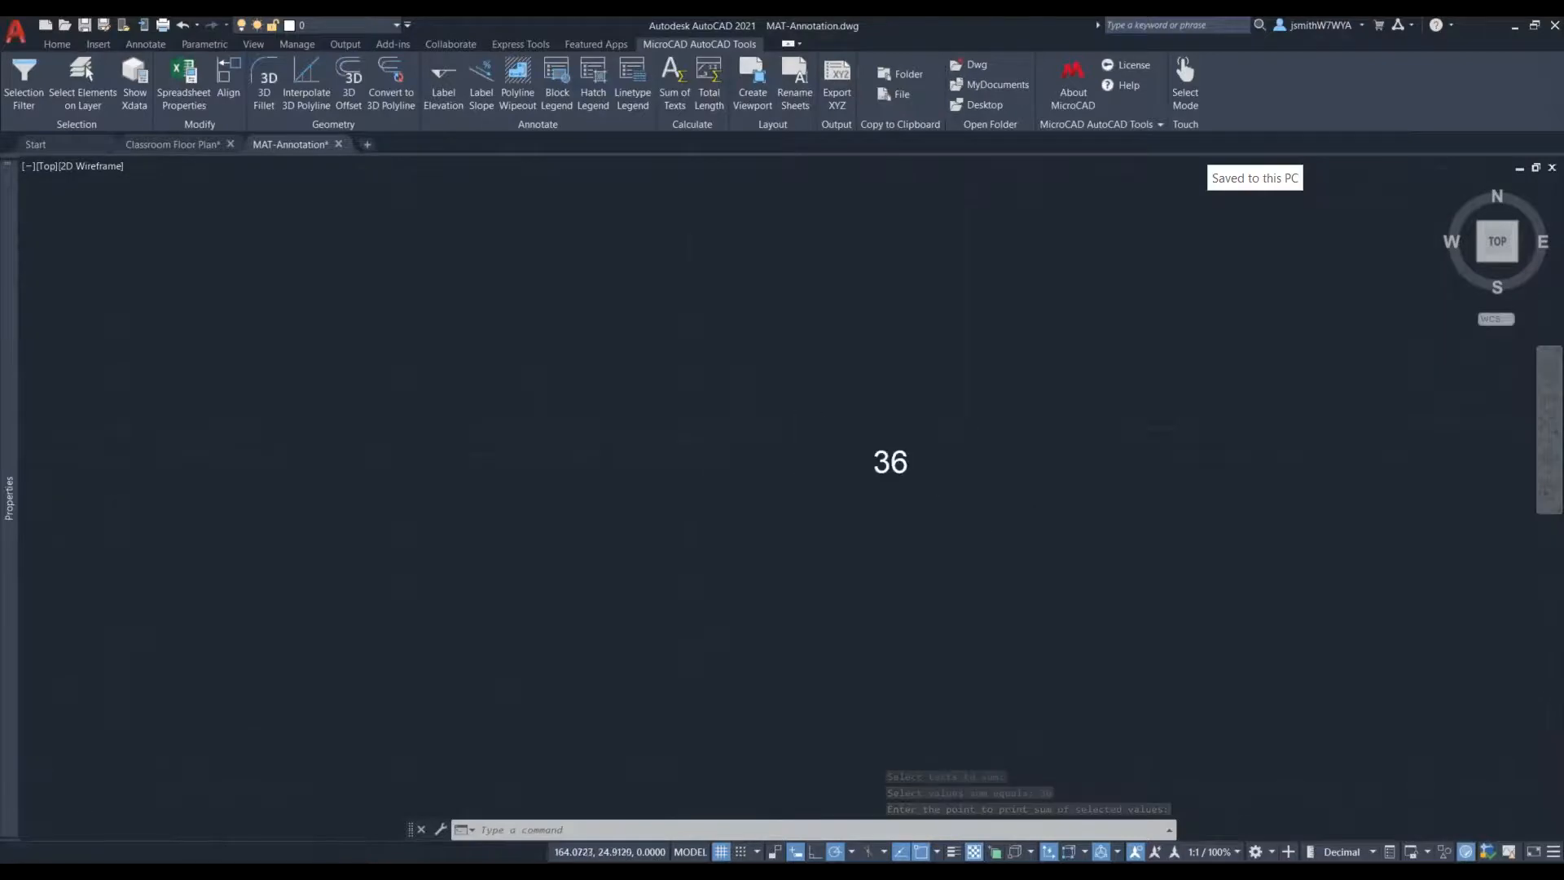
- Open the printed sum text for editing to check what kind of text object it is, and leave it unchanged
click(819, 446)
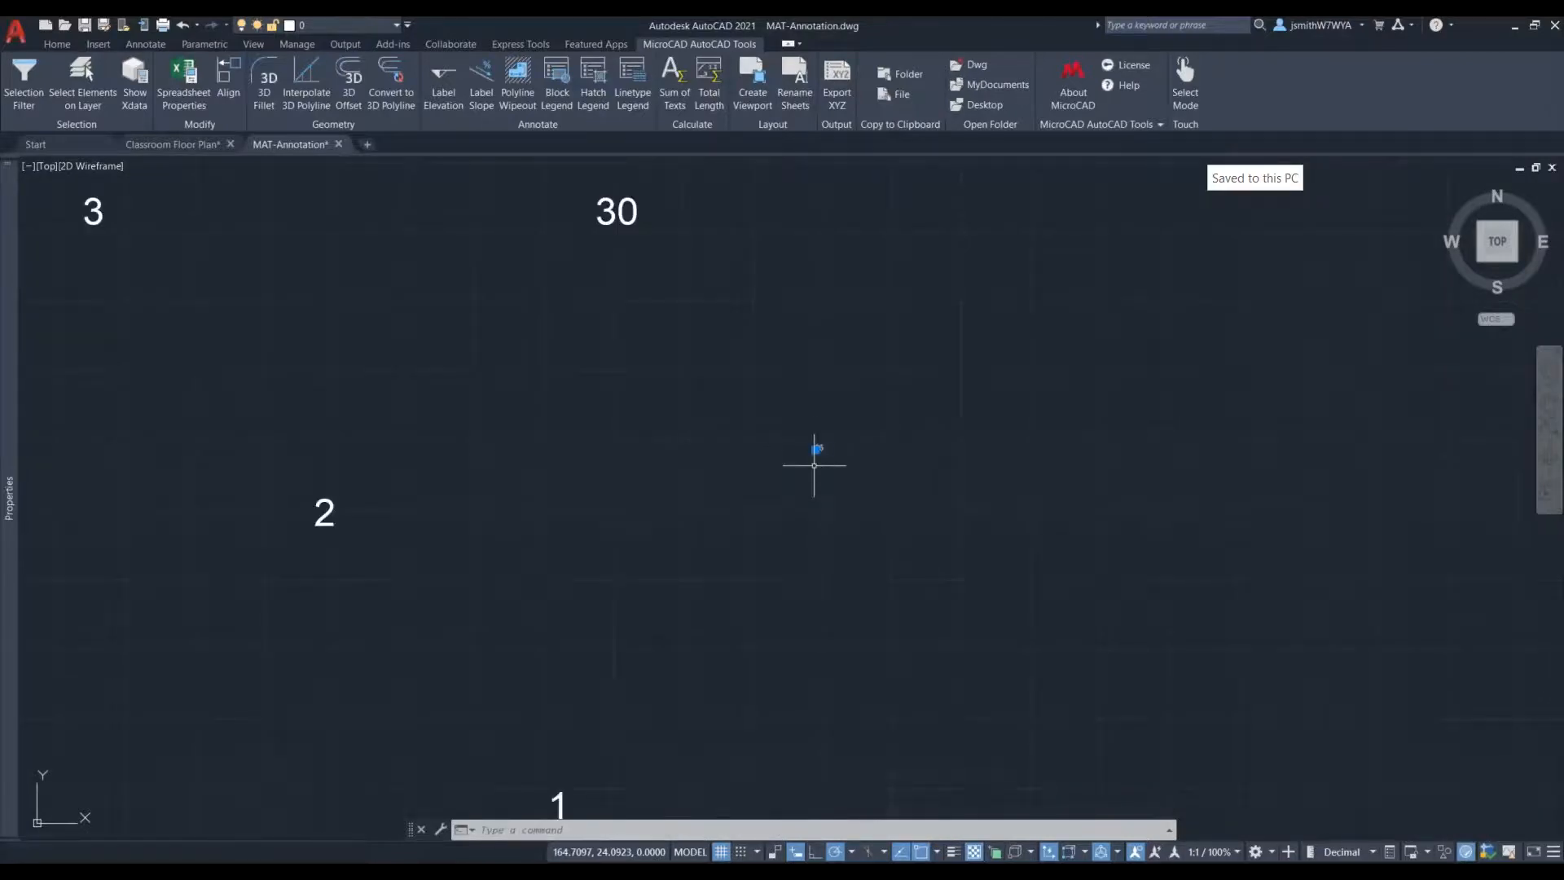
scroll(845, 412, up, 6)
key(Escape)
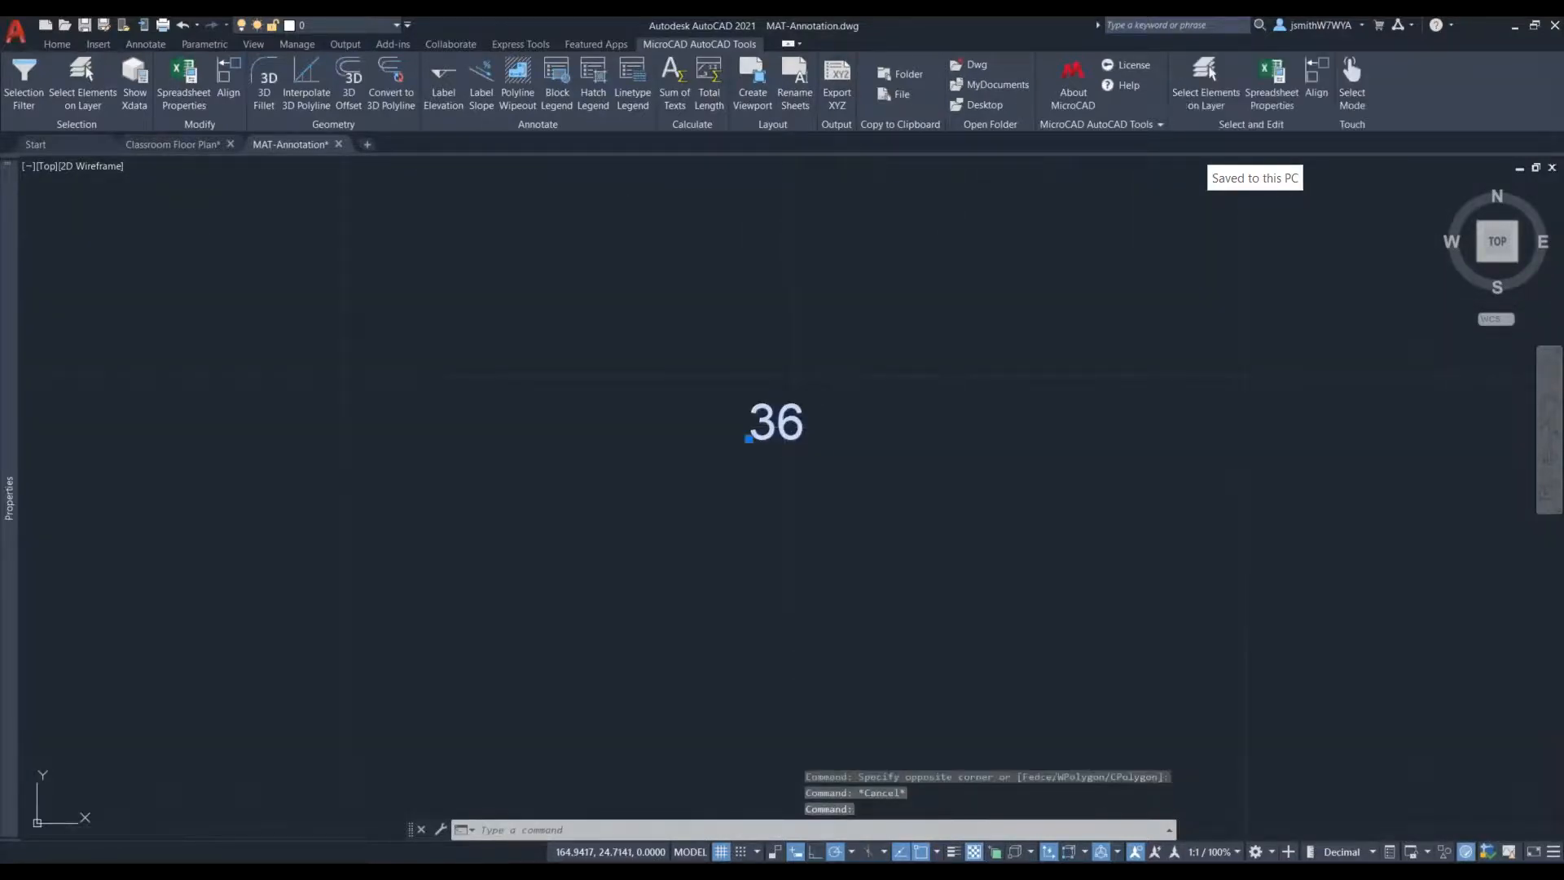
double_click(781, 426)
key(Escape)
key(Escape)
key(Escape)
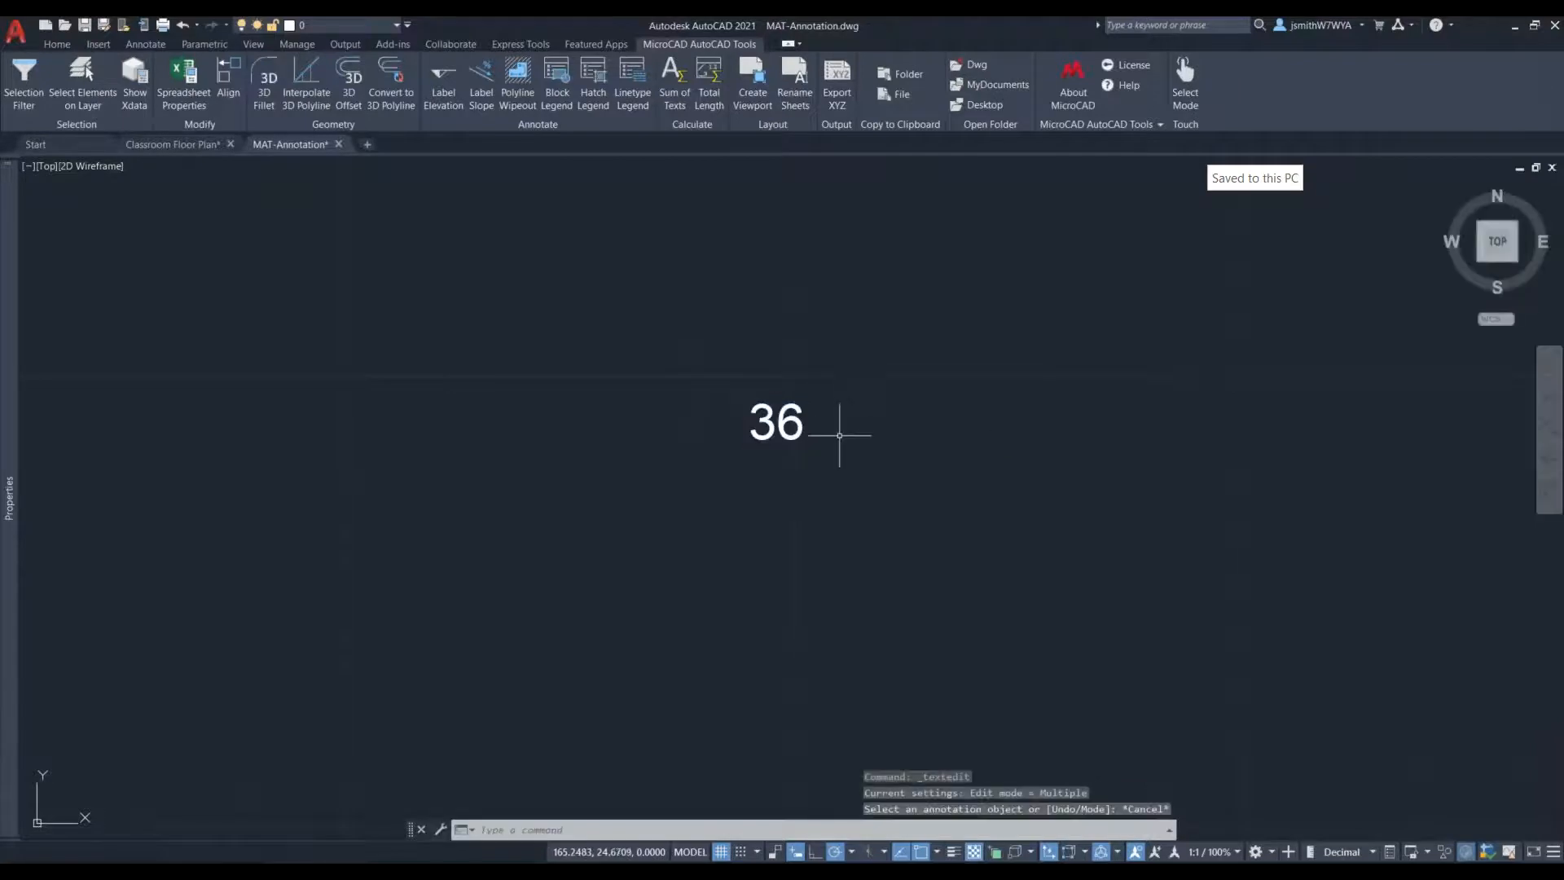
- Open the text 30 for editing, leave it unchanged and compare it up close with the printed sum
scroll(838, 433, down, 10)
double_click(756, 342)
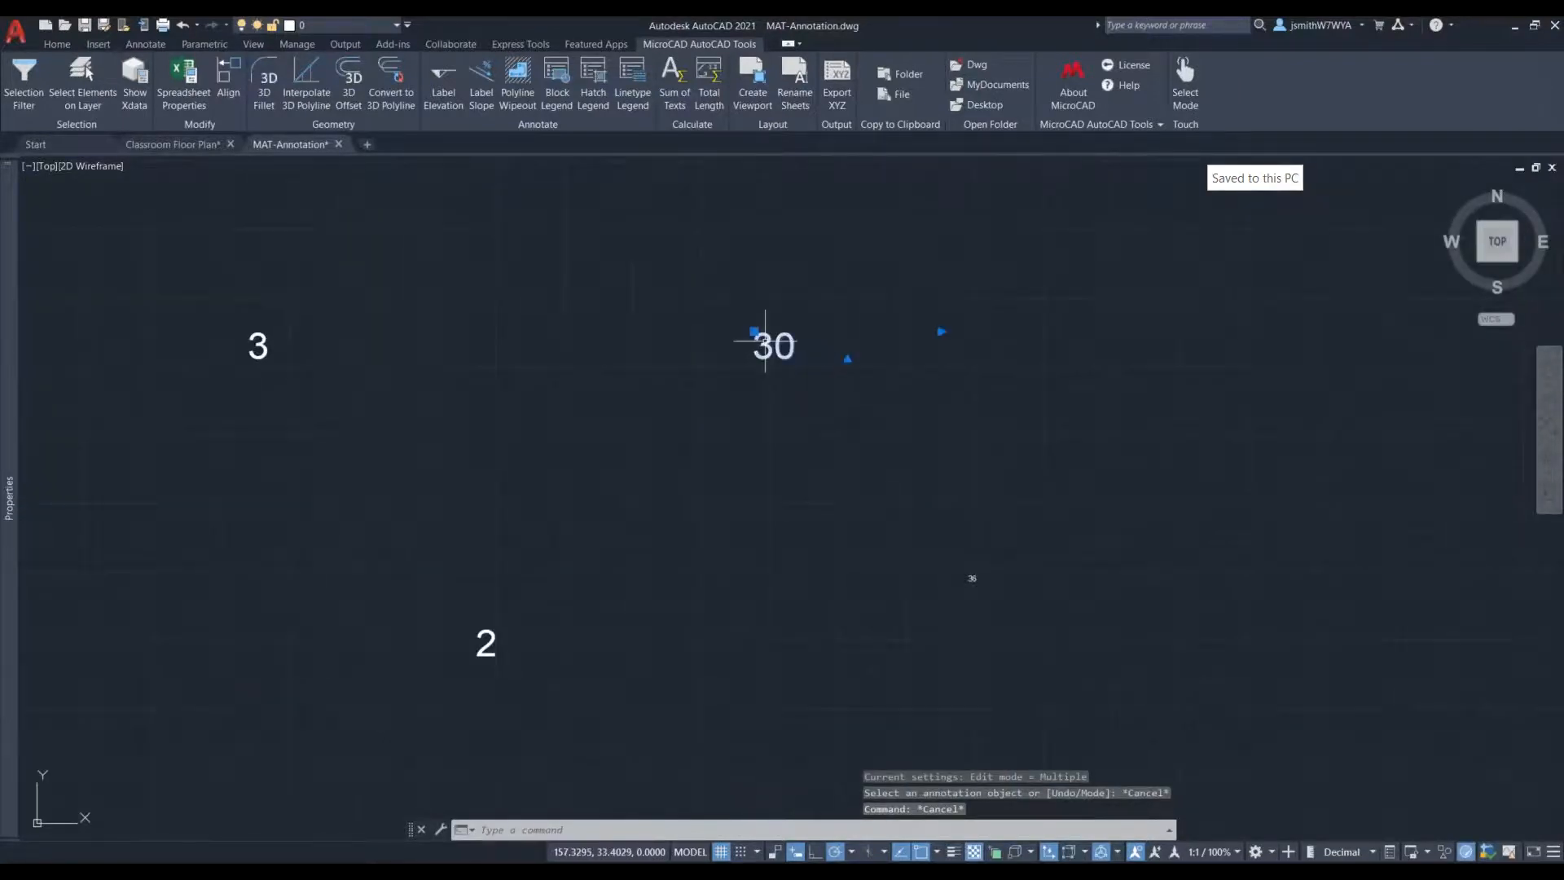
drag(806, 356, 751, 352)
click(801, 485)
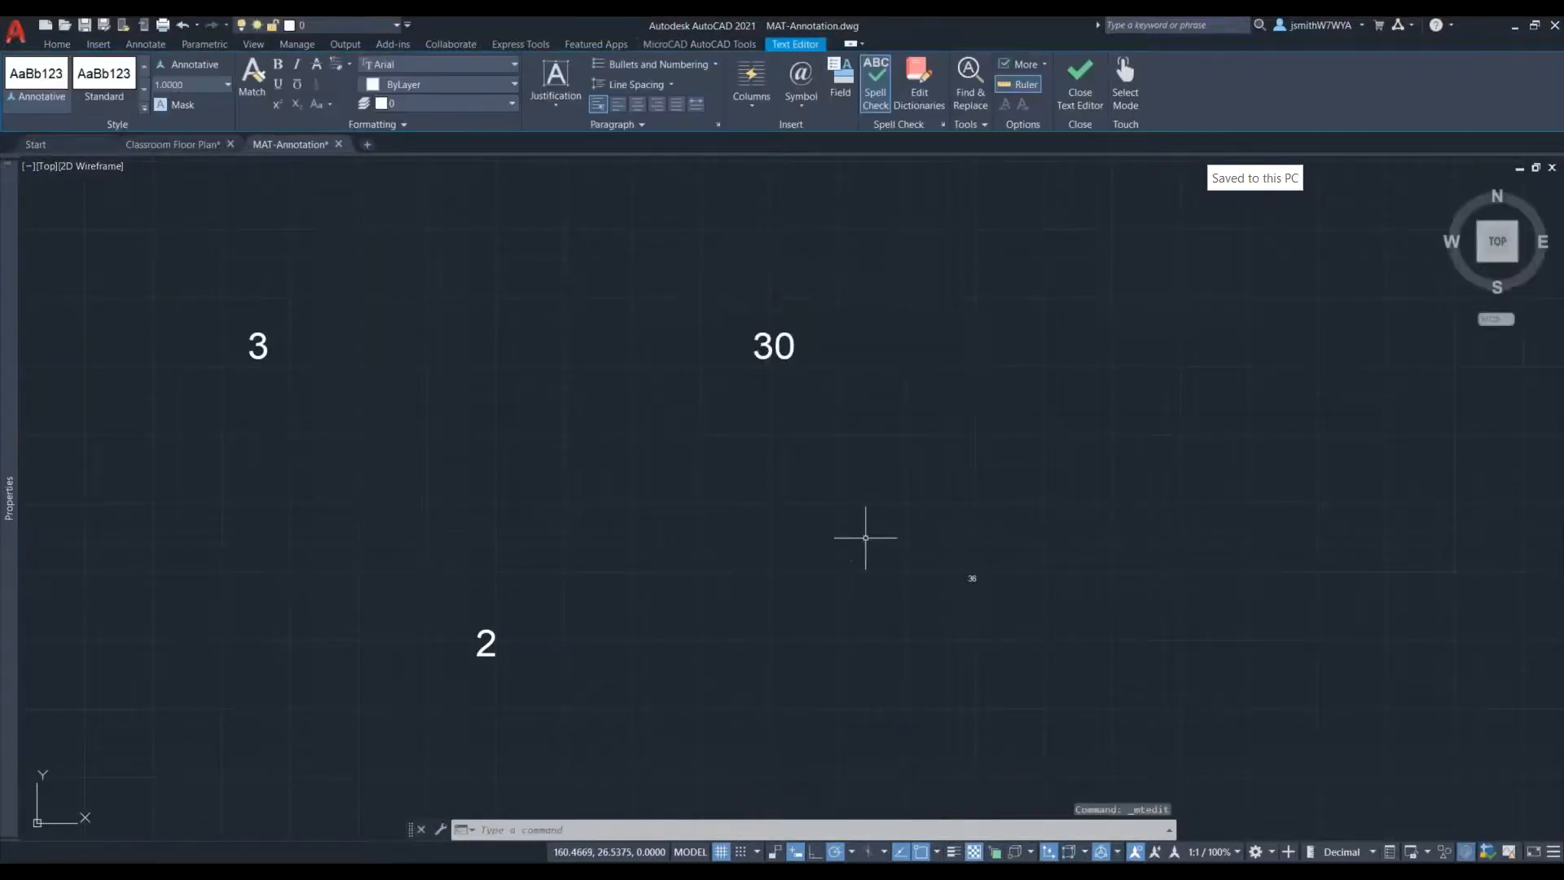
scroll(971, 604, up, 2)
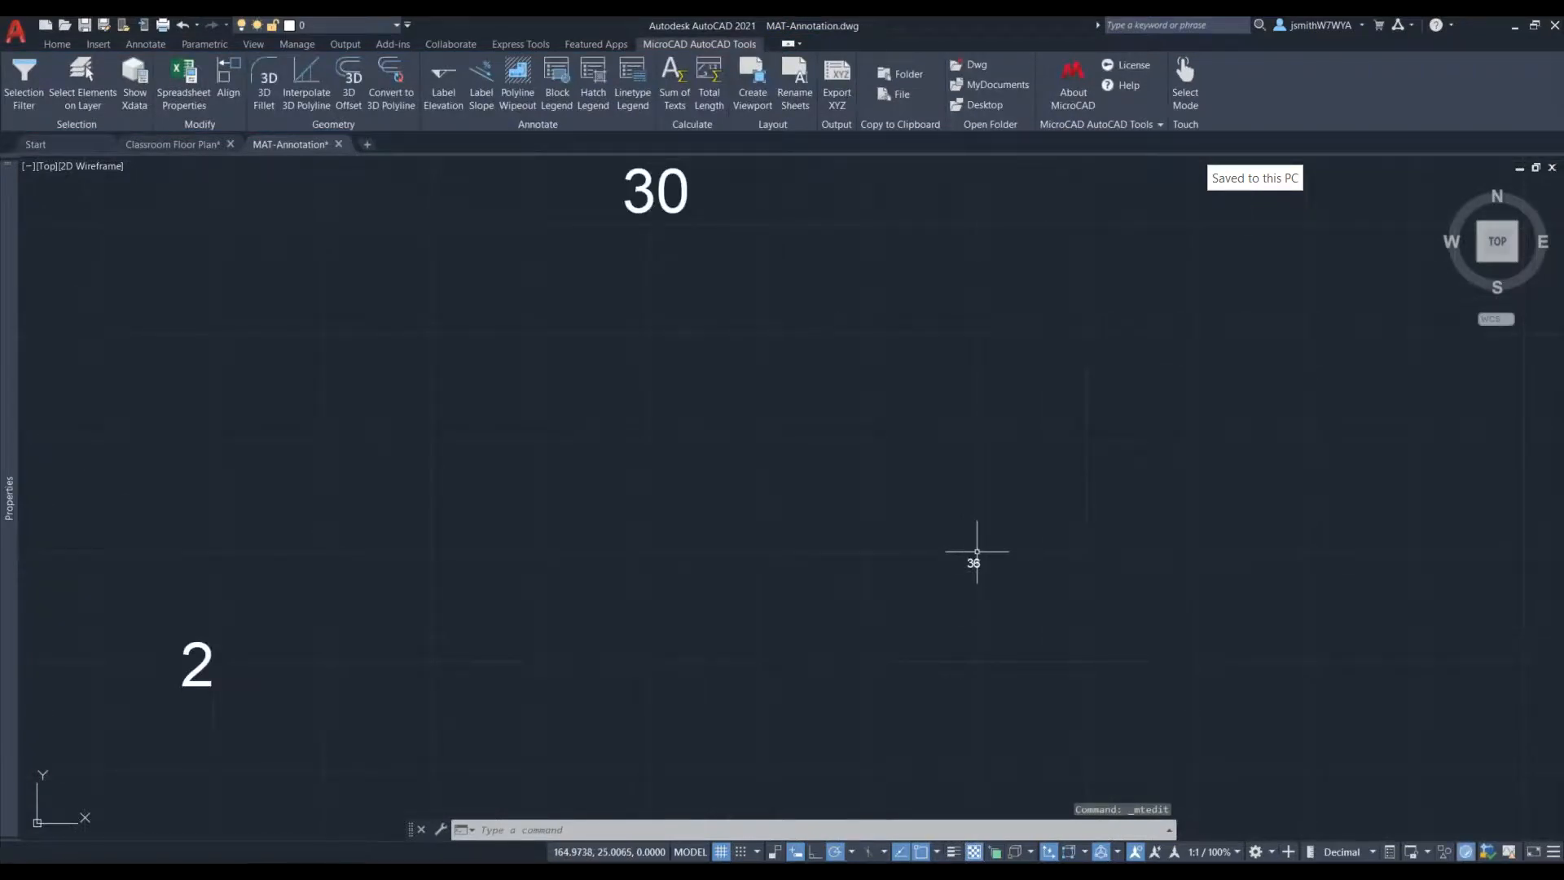
scroll(974, 560, up, 3)
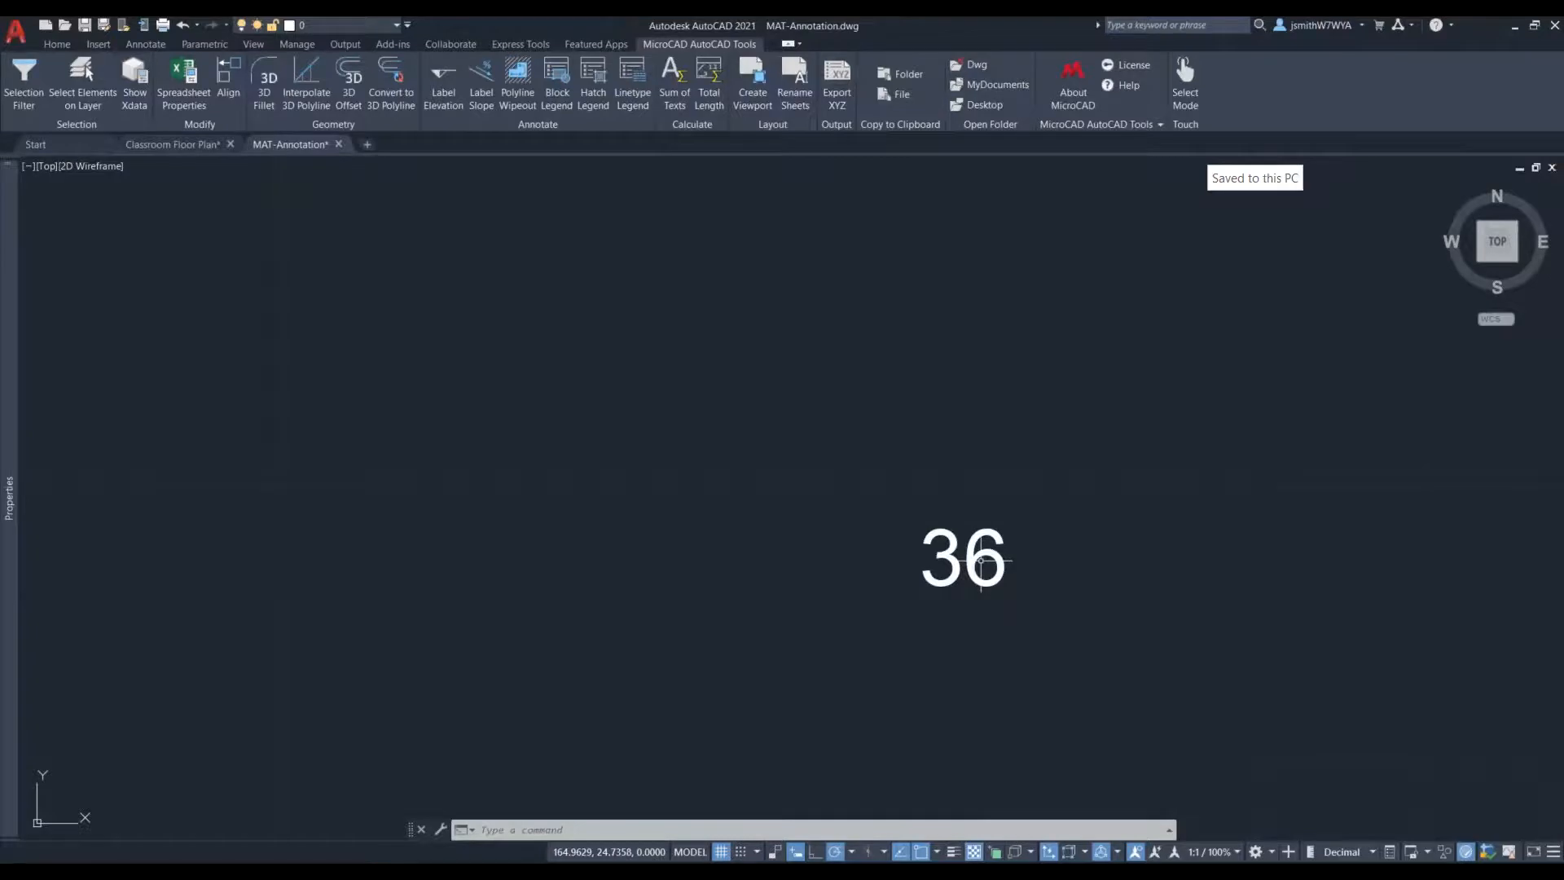
scroll(738, 459, down, 3)
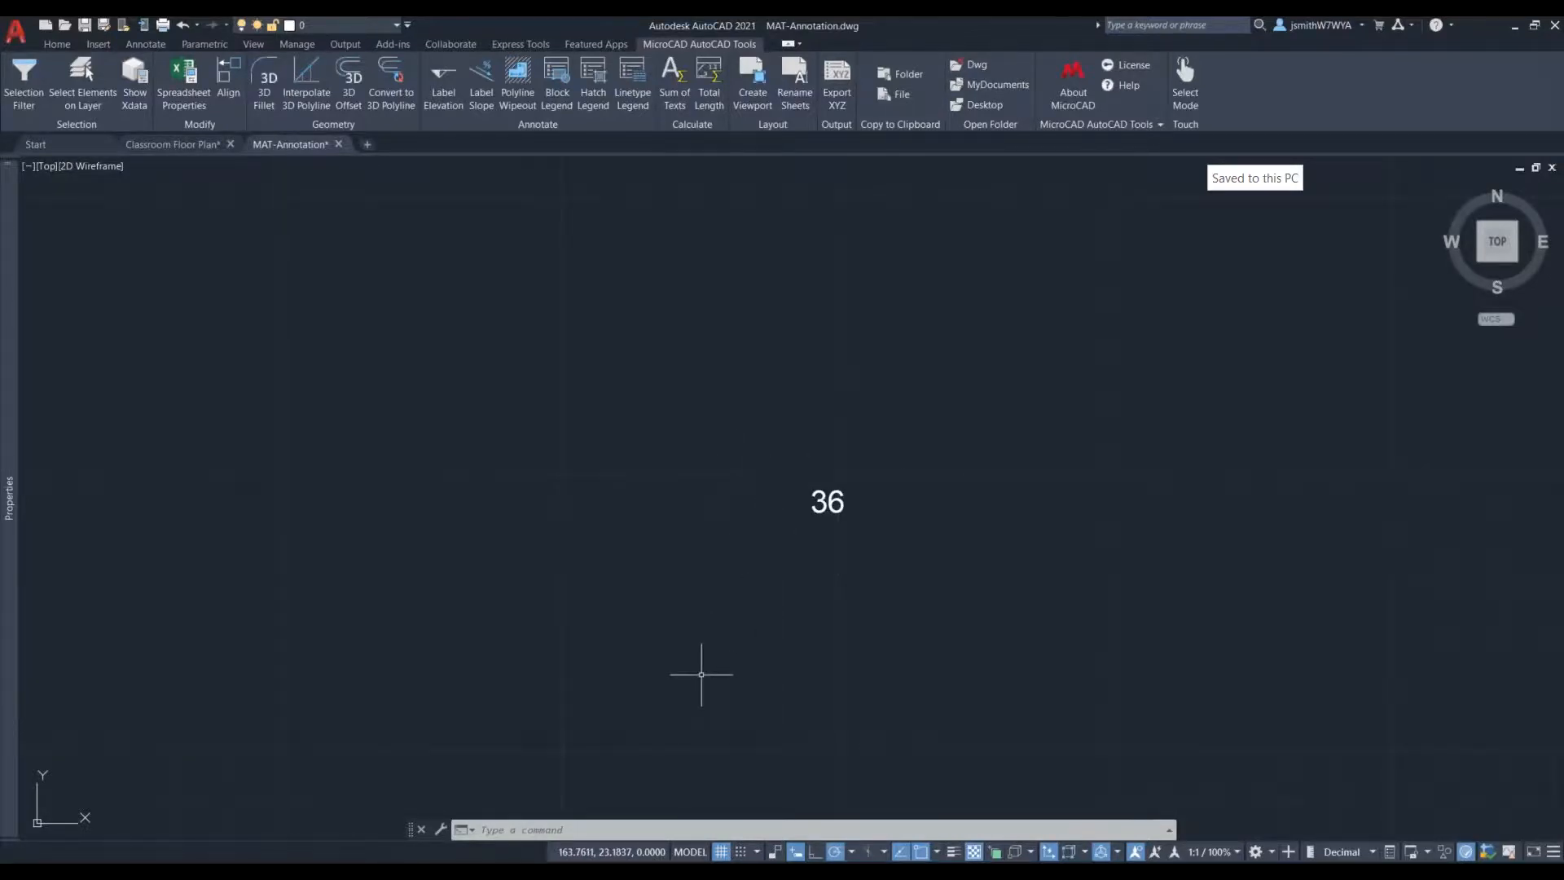
text(TEXT)
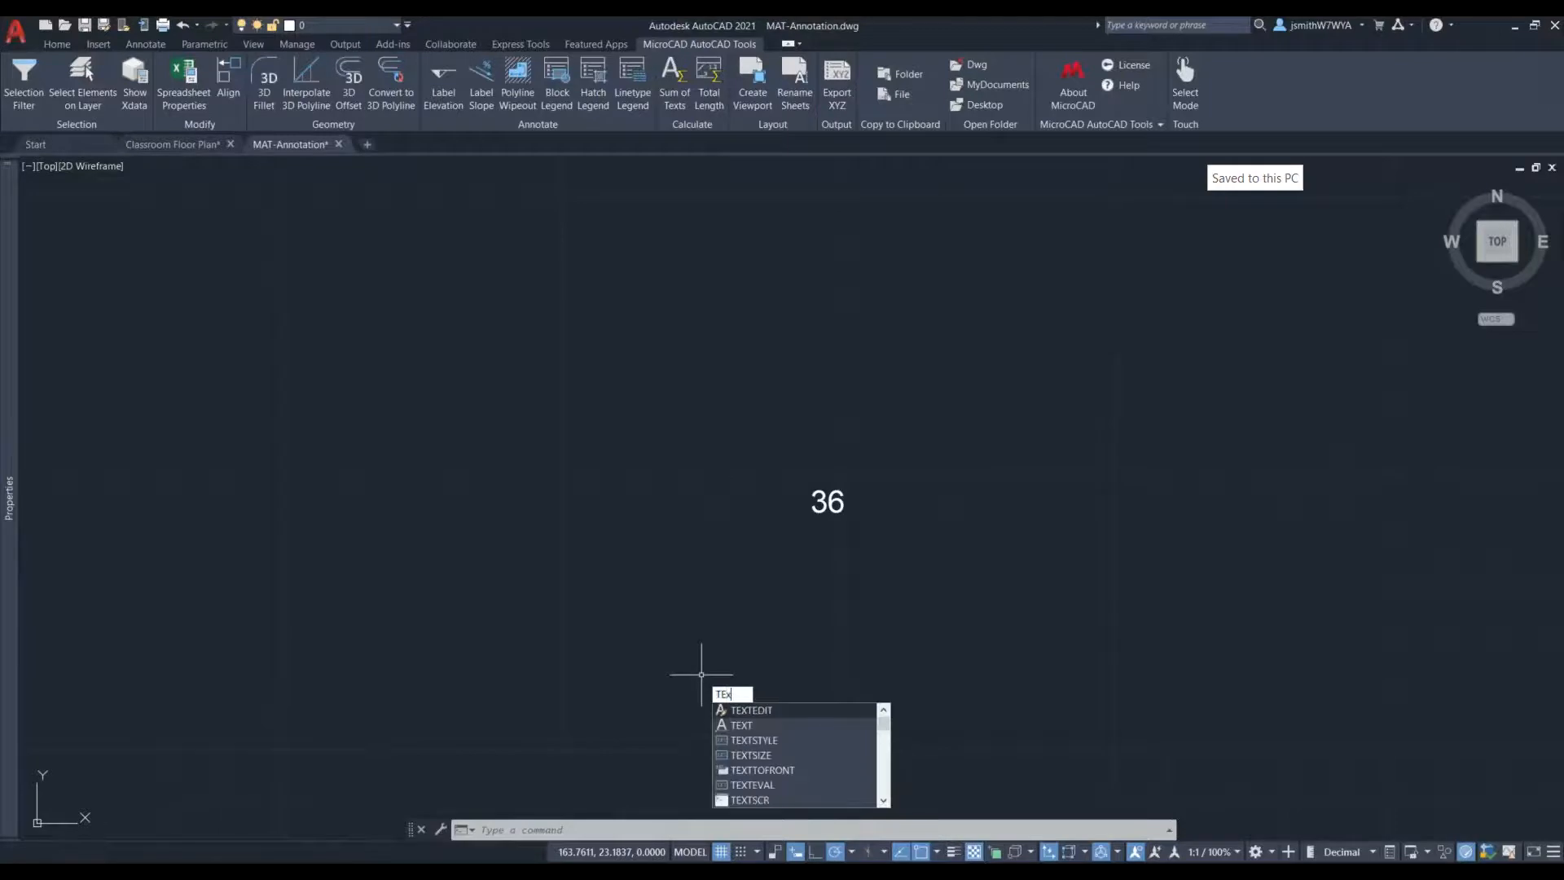
key(BackSpace)
key(BackSpace)
text(XT2MTXT)
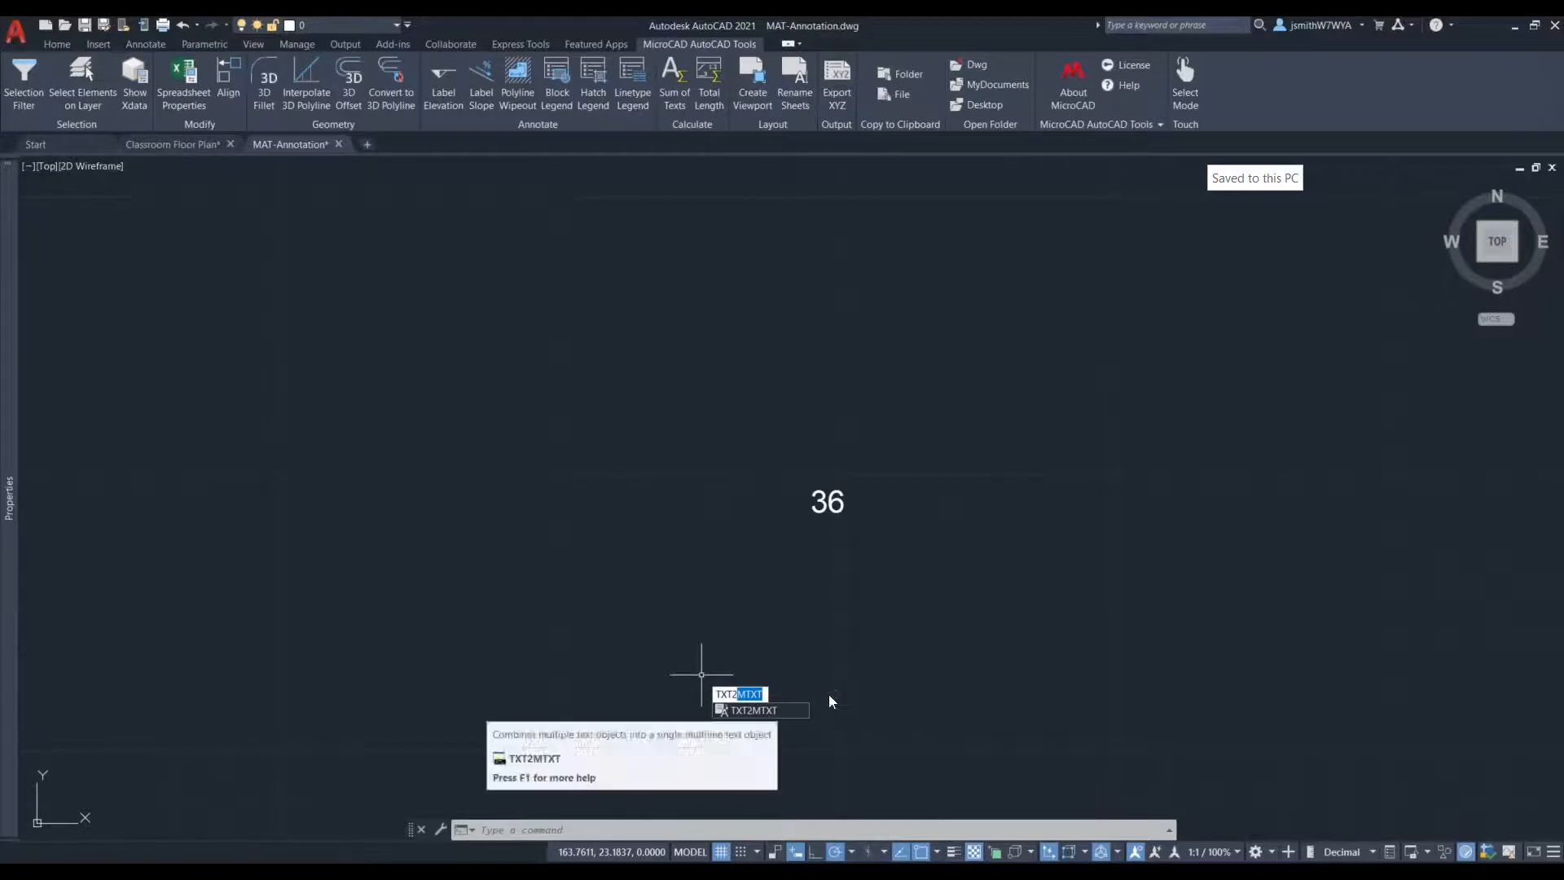
click(914, 597)
key(Escape)
key(Escape)
- Set up a locked viewport with Create Viewport on Layout1 at 1/4" = 1'-0" scale with all margins 0
scroll(770, 492, down, 7)
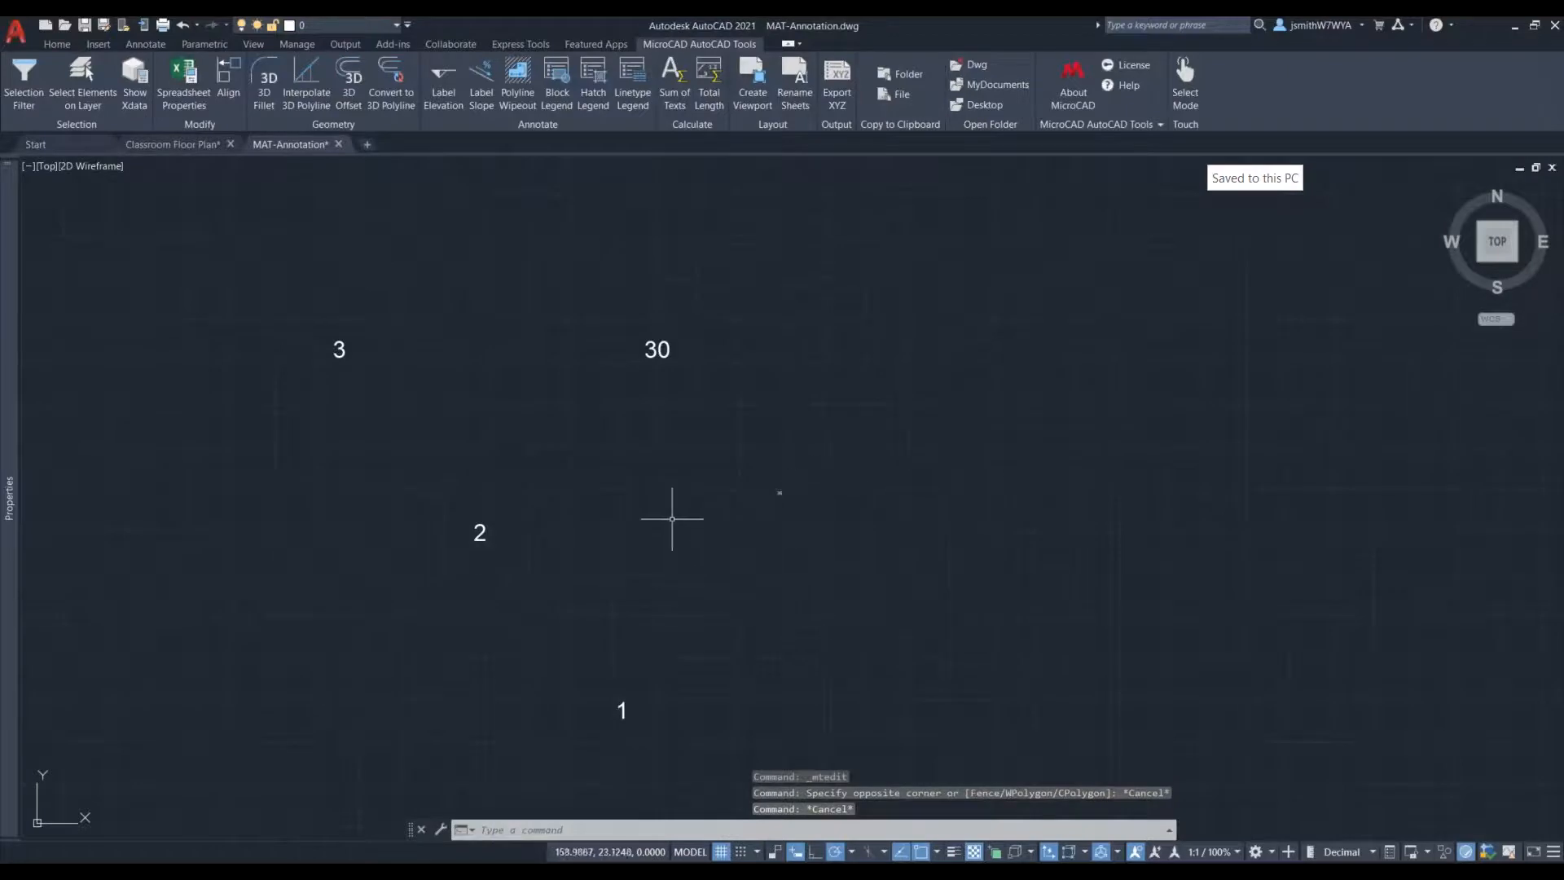
scroll(672, 529, down, 4)
middle_drag(518, 426, 763, 431)
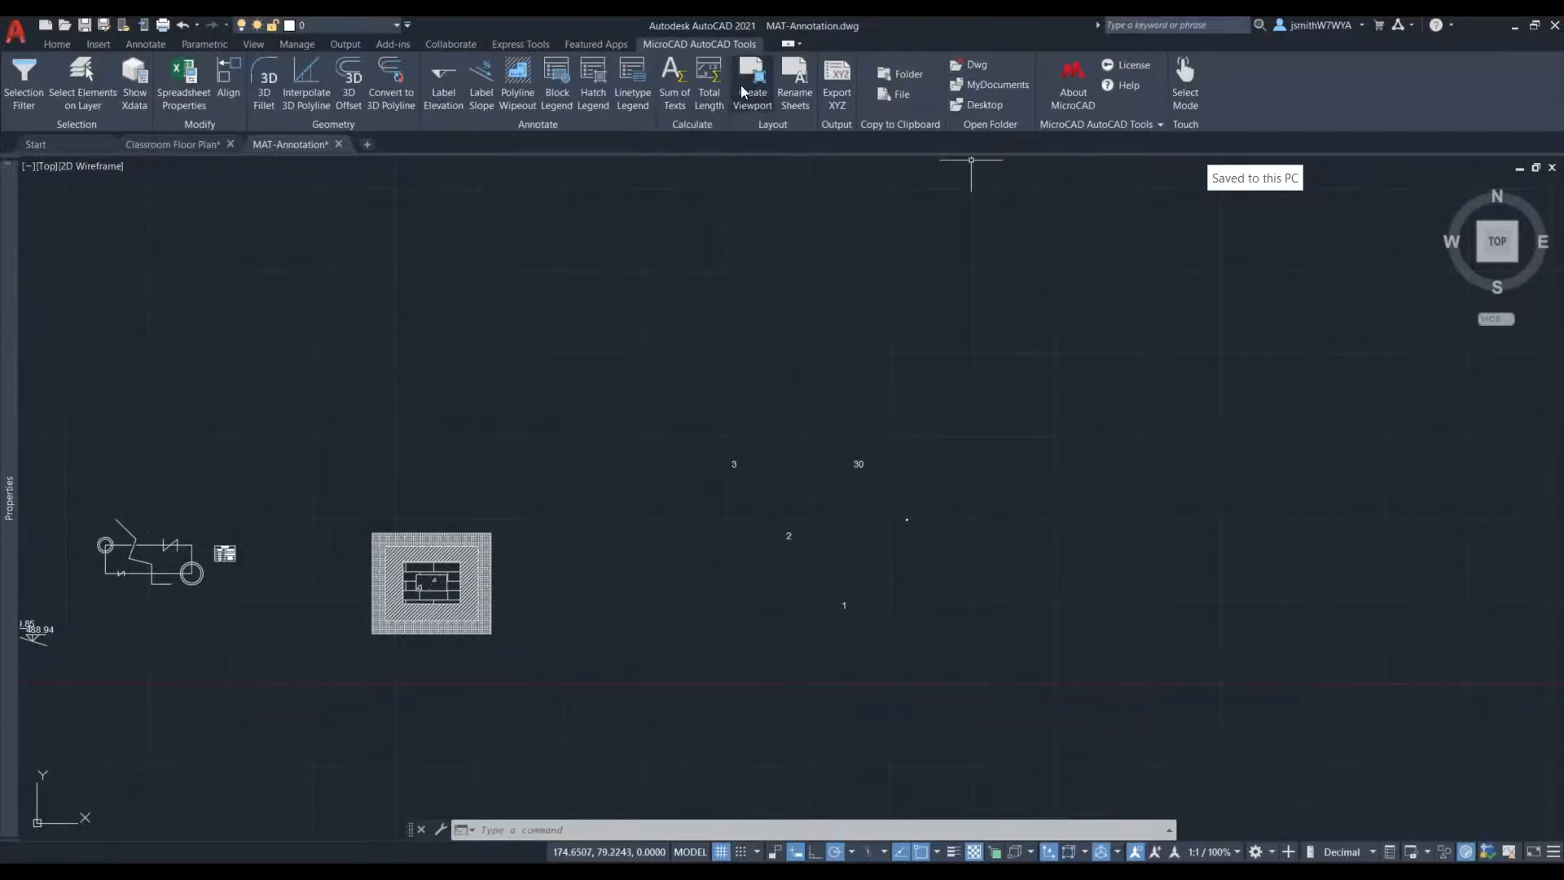
click(750, 90)
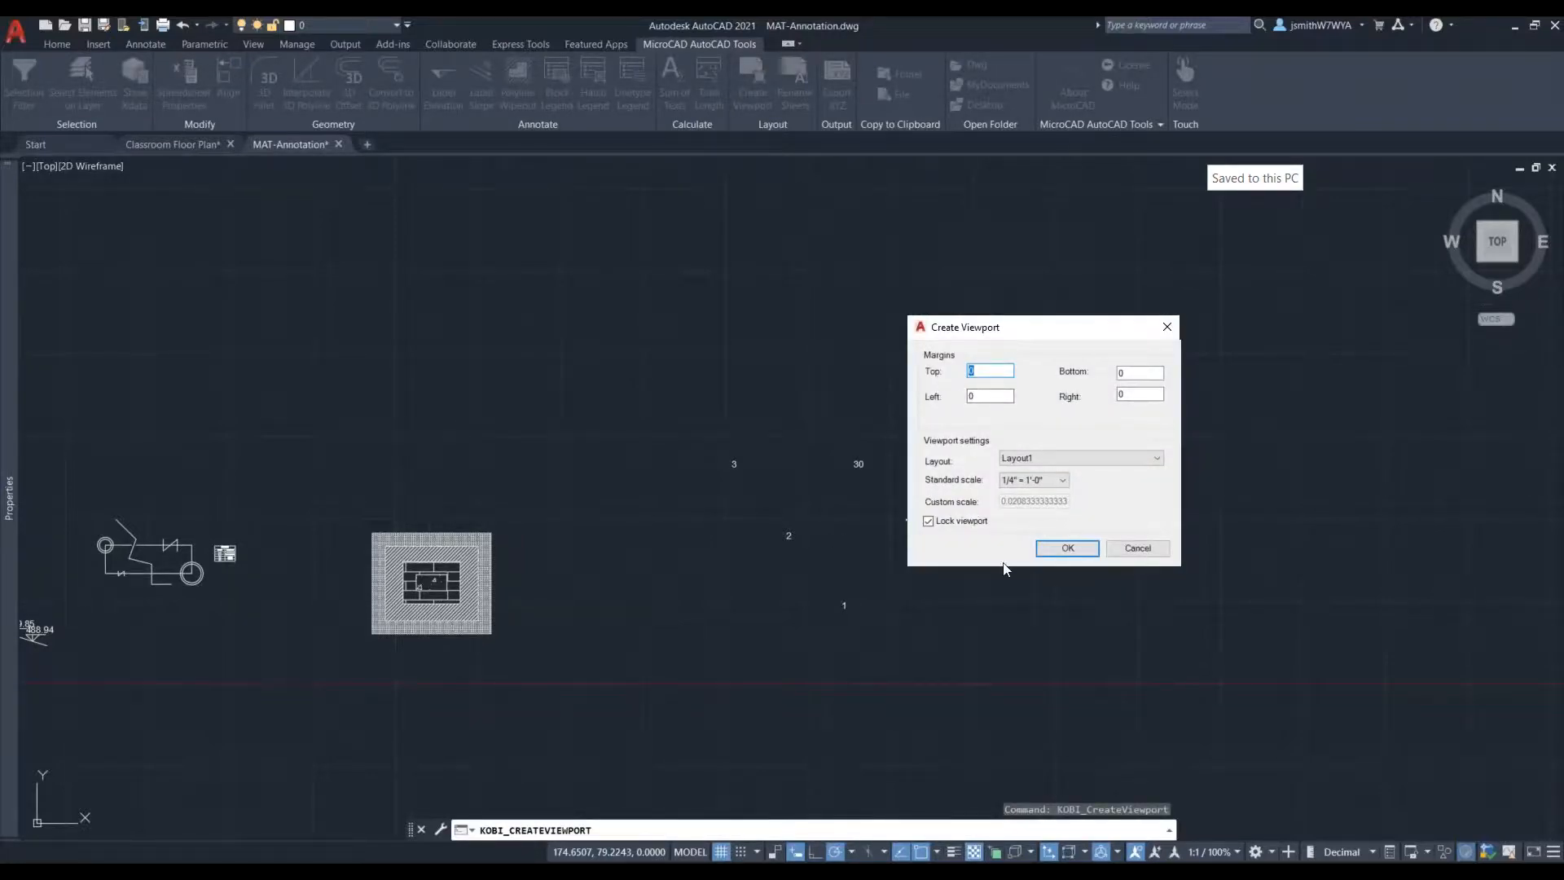
click(1079, 458)
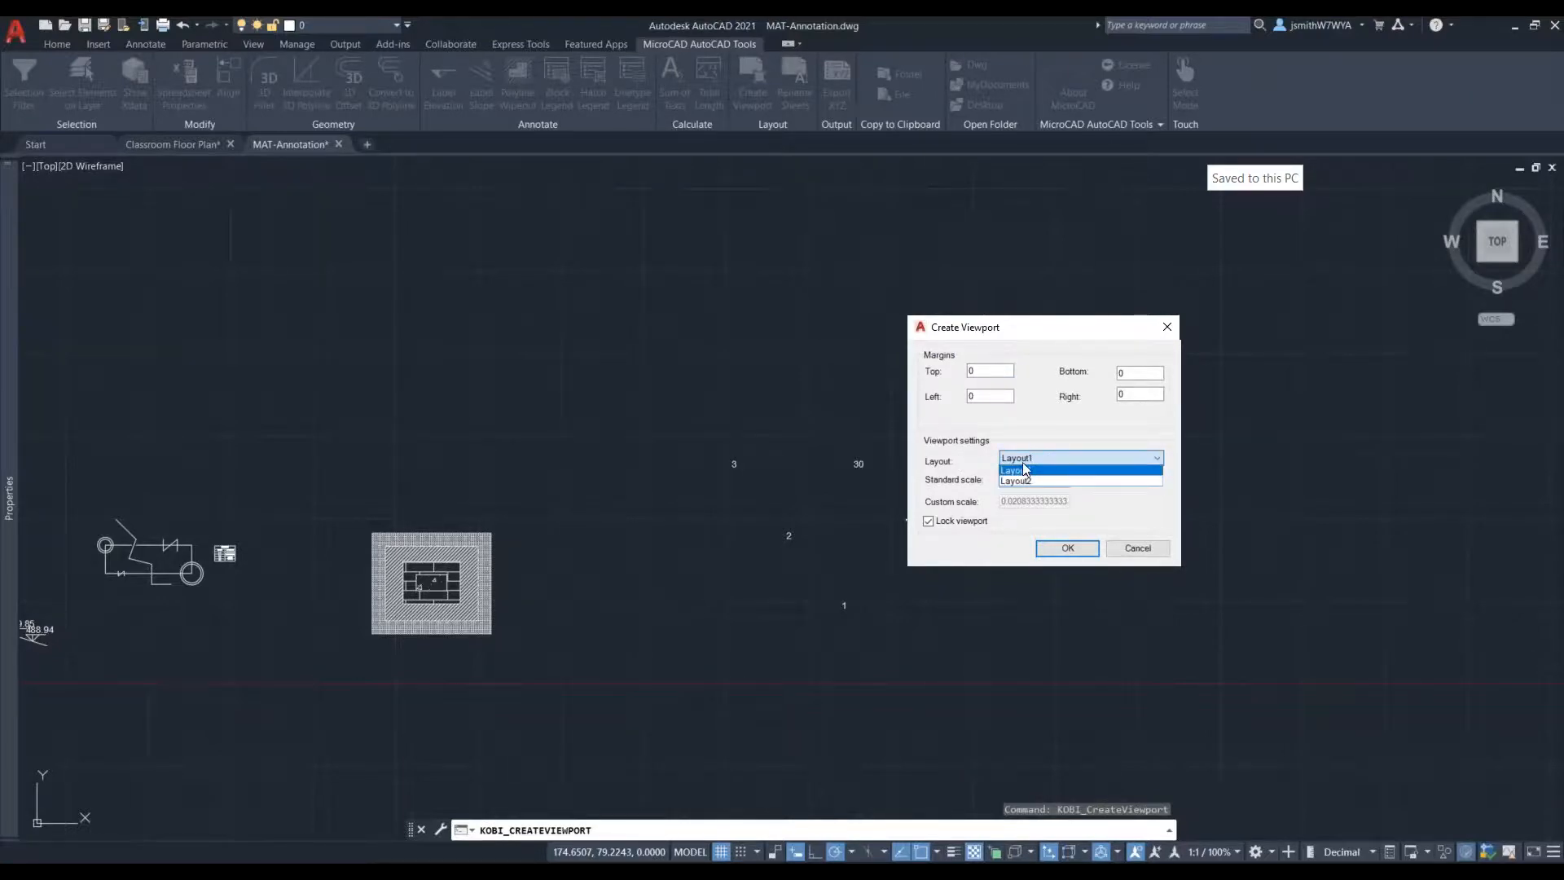
click(1039, 438)
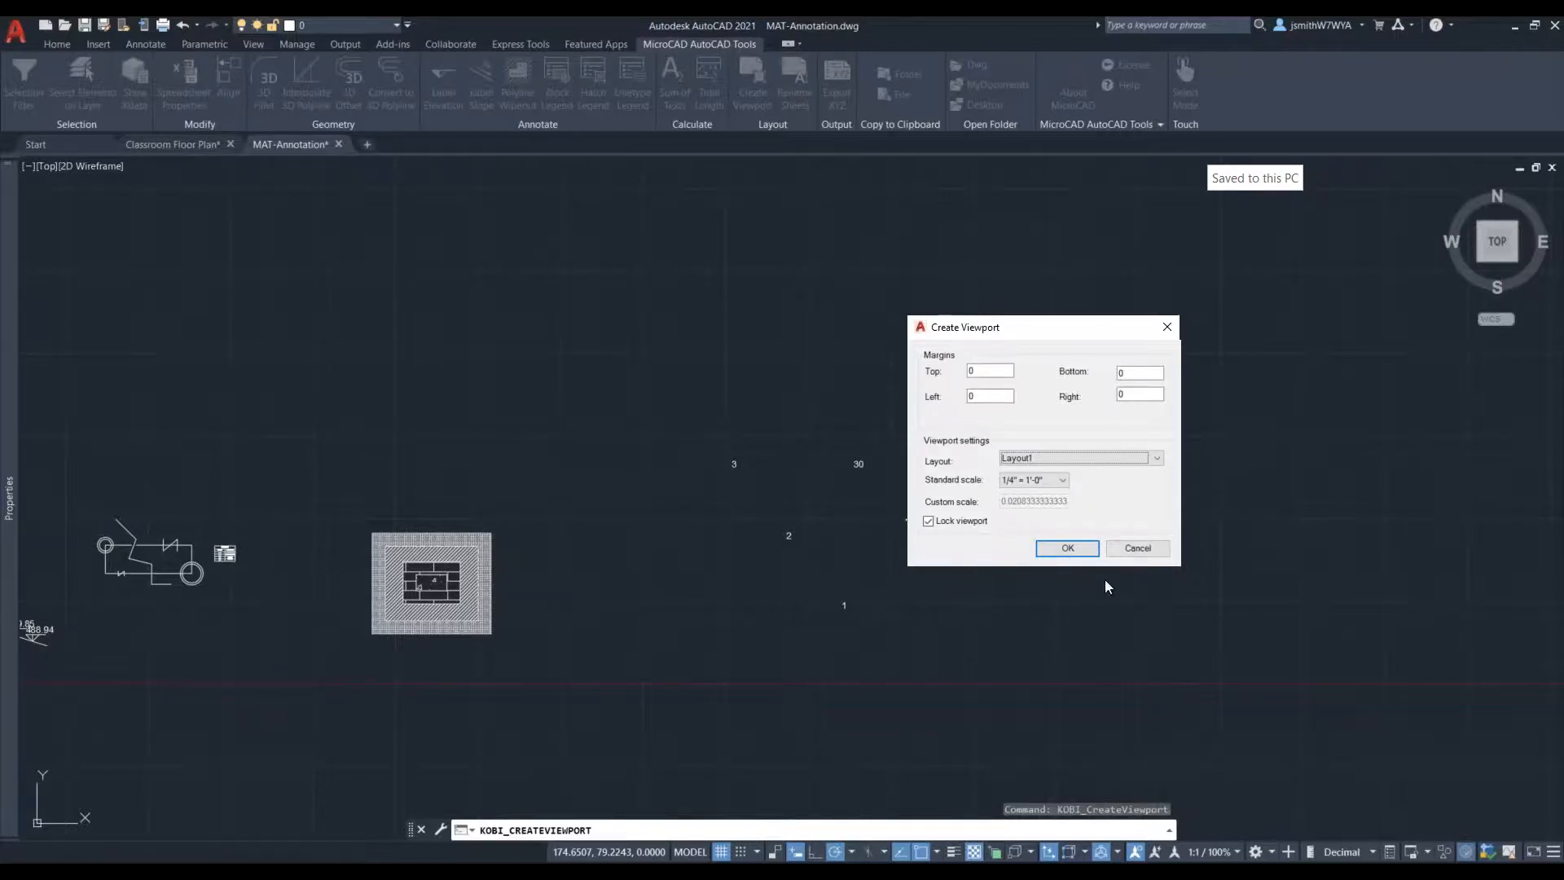
click(1067, 548)
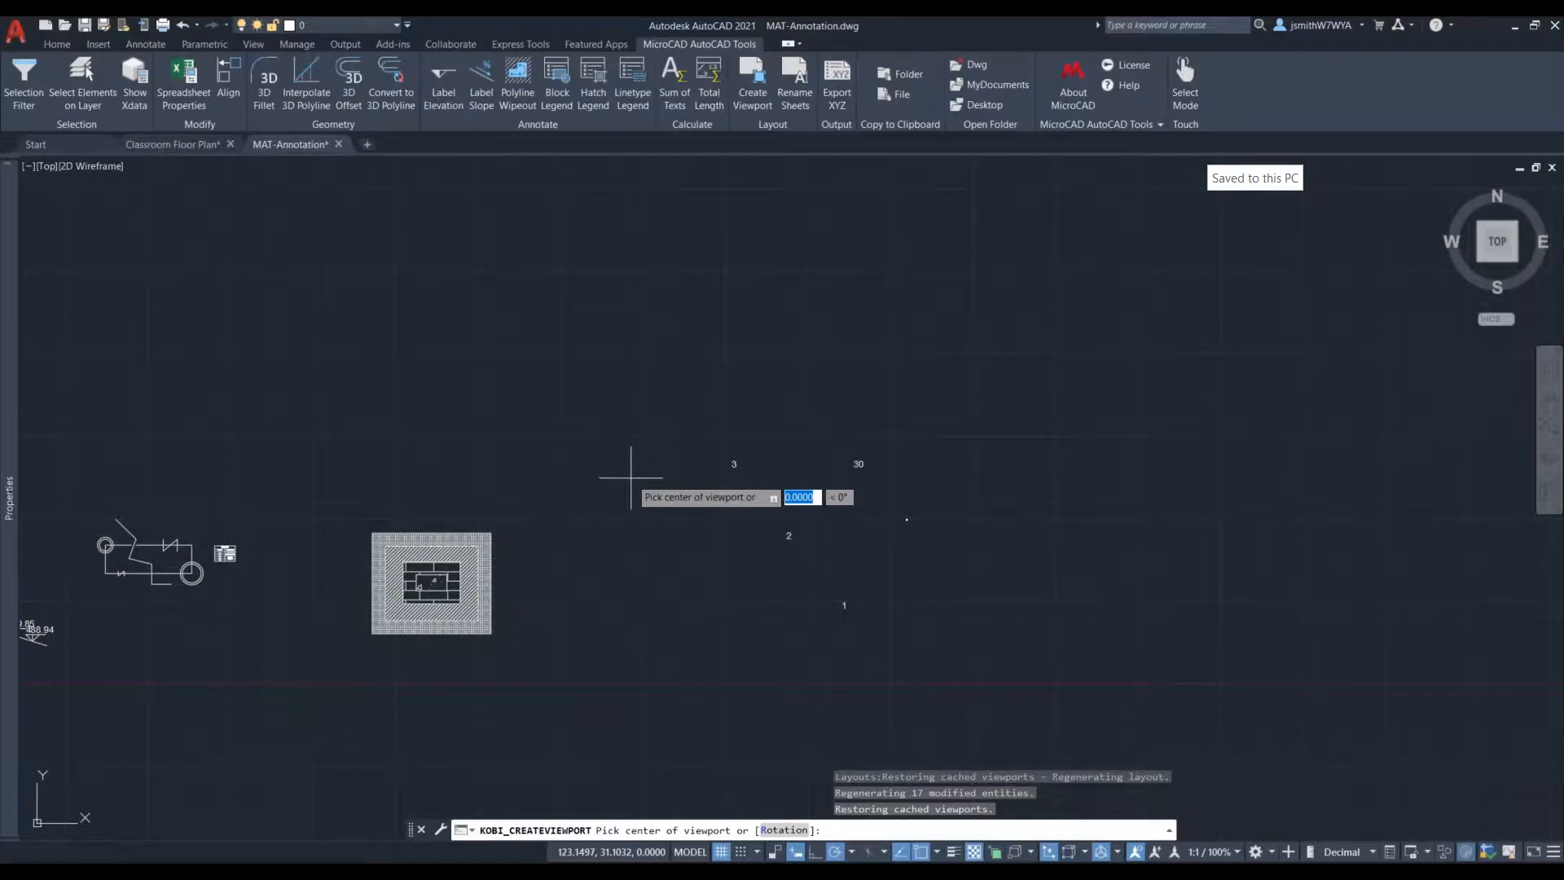
- Centre the viewport frame on the hatched rectangles and generate the viewport on the layout
scroll(600, 469, down, 5)
scroll(659, 484, down, 2)
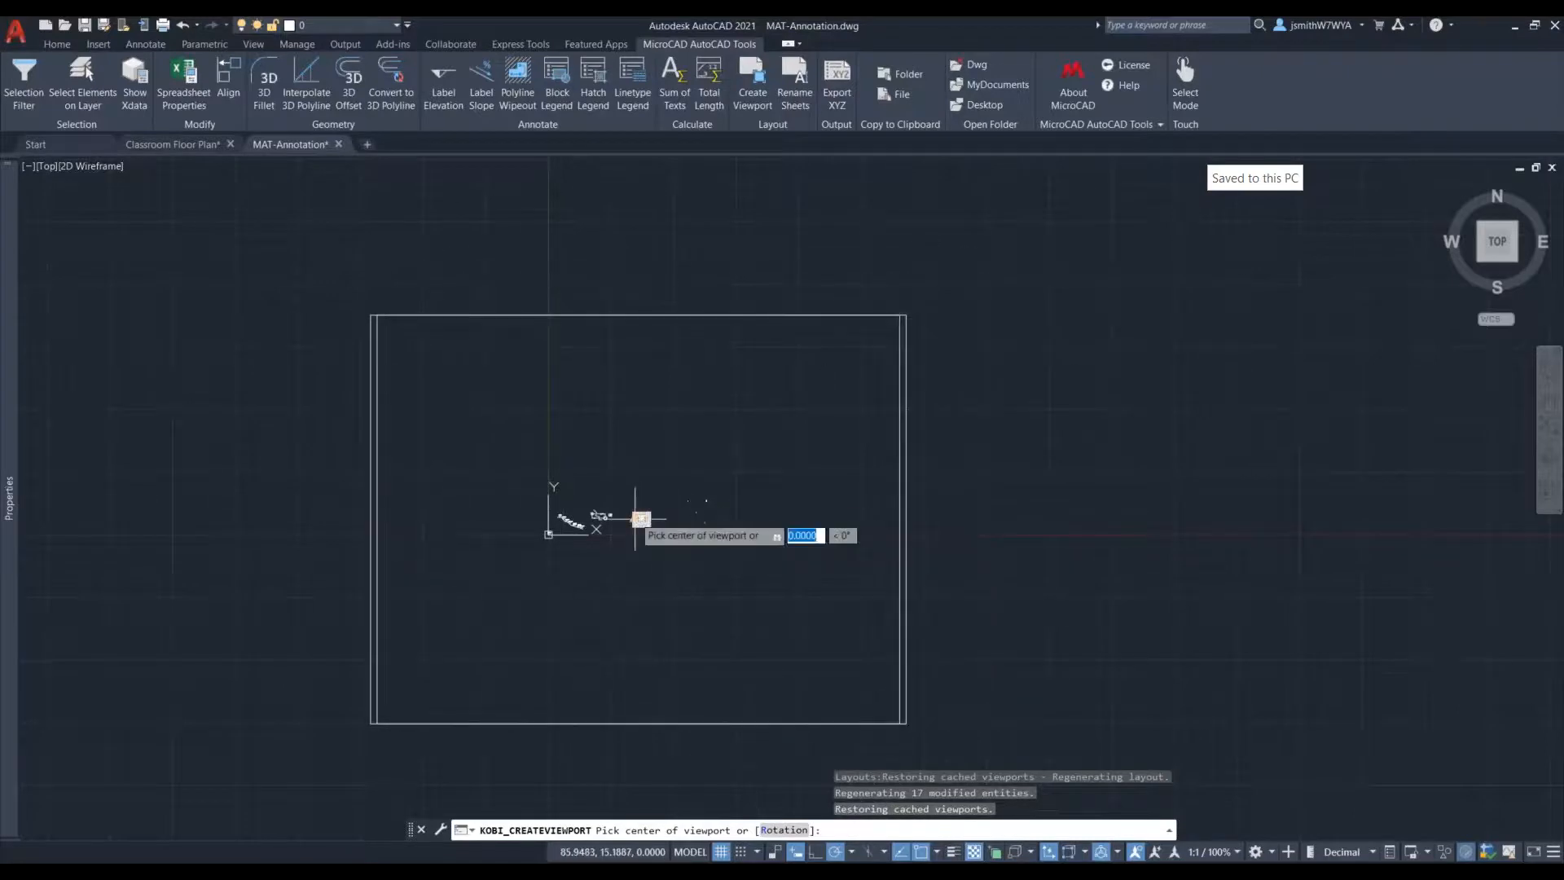
scroll(635, 519, up, 3)
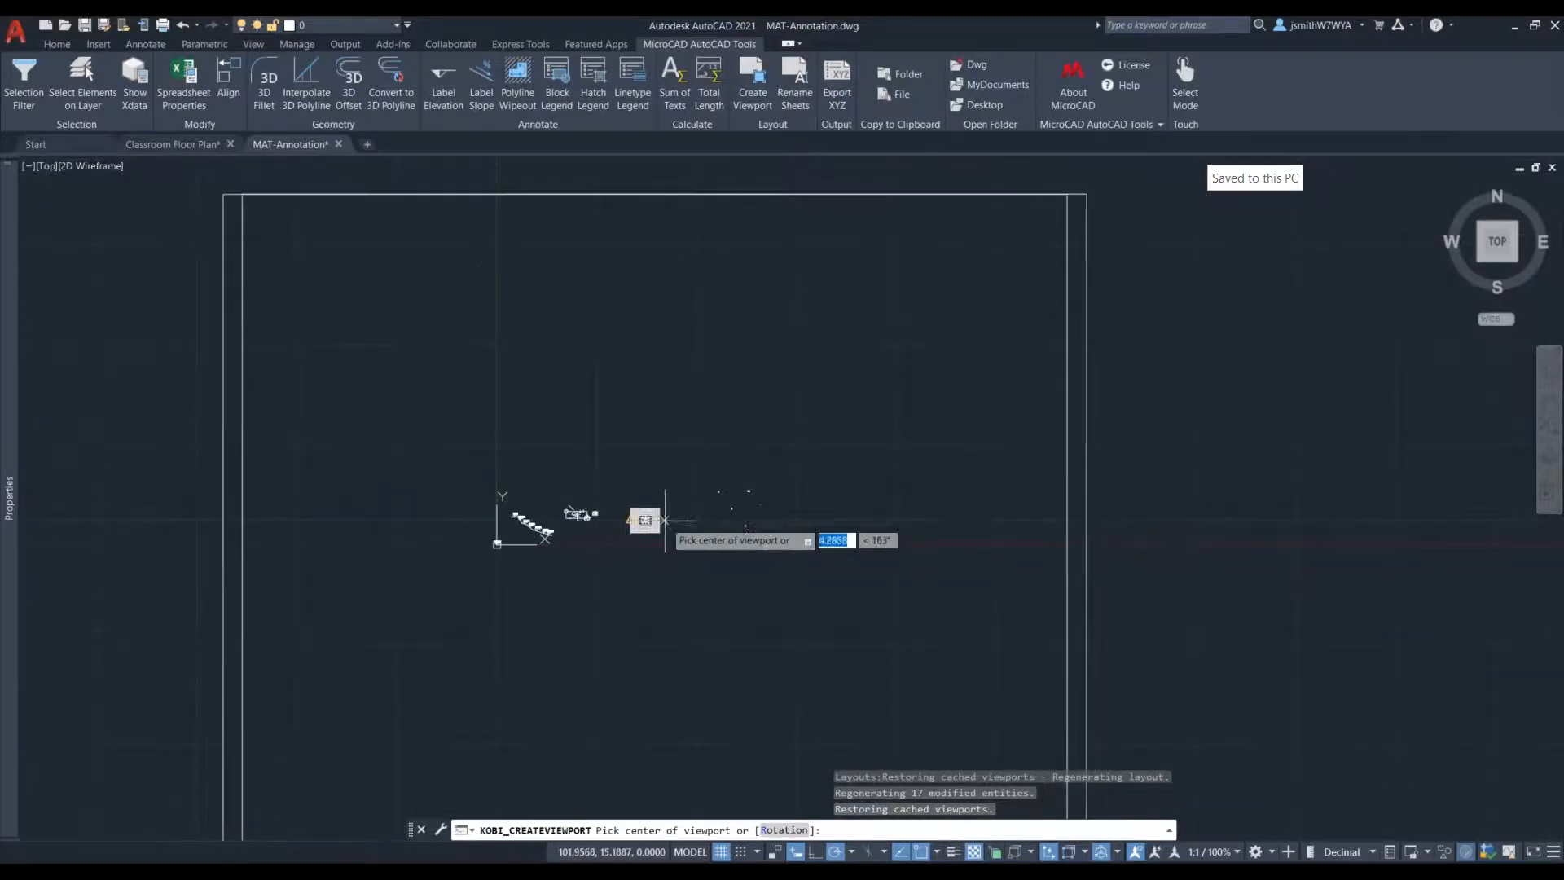
scroll(661, 493, down, 2)
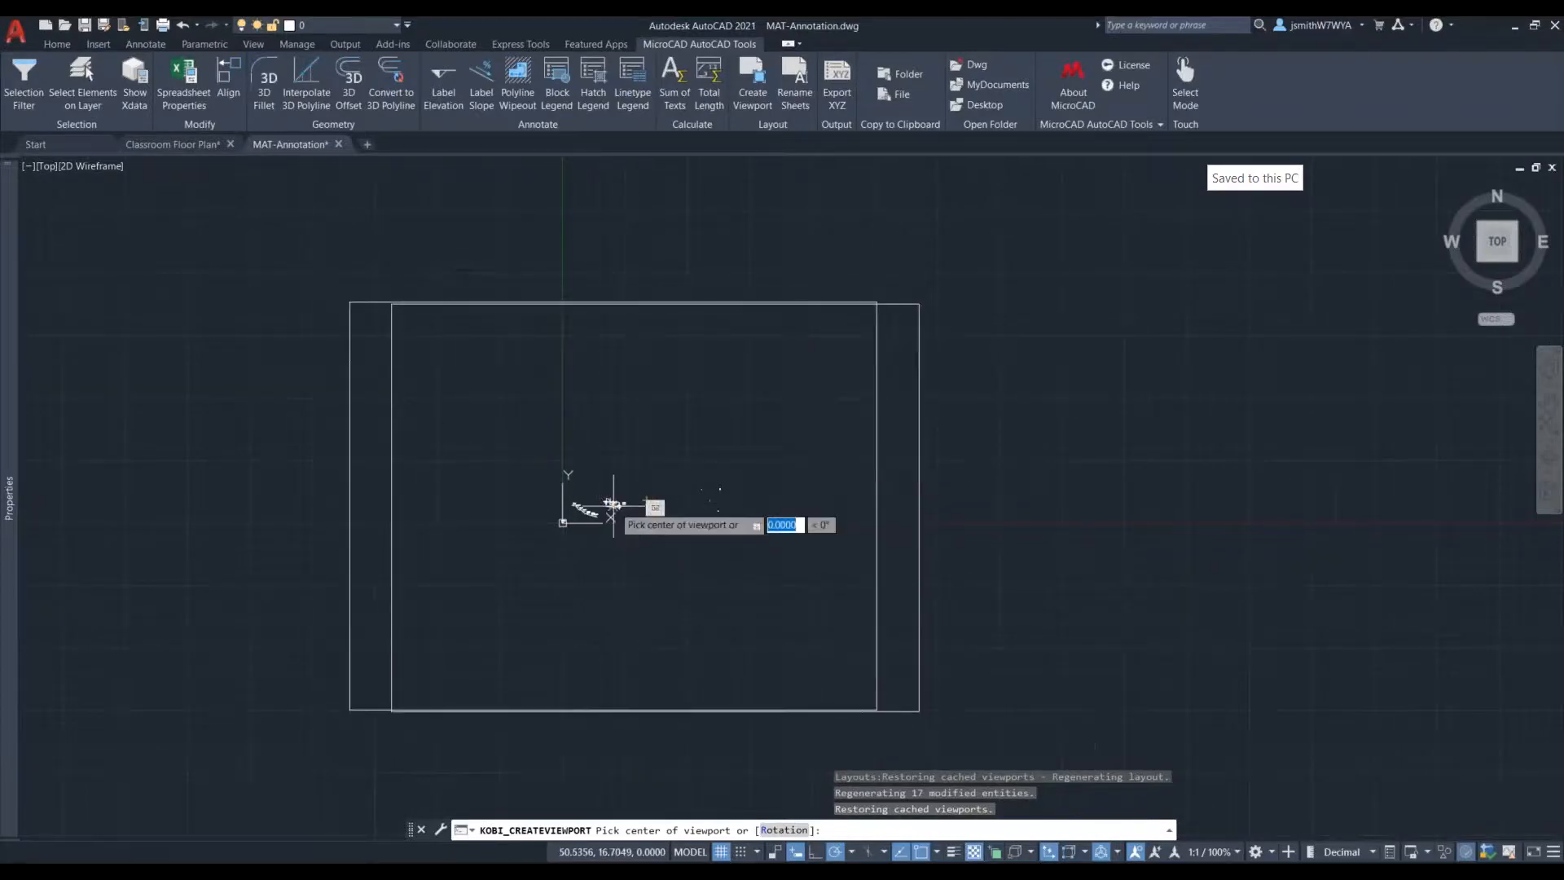
scroll(622, 507, up, 2)
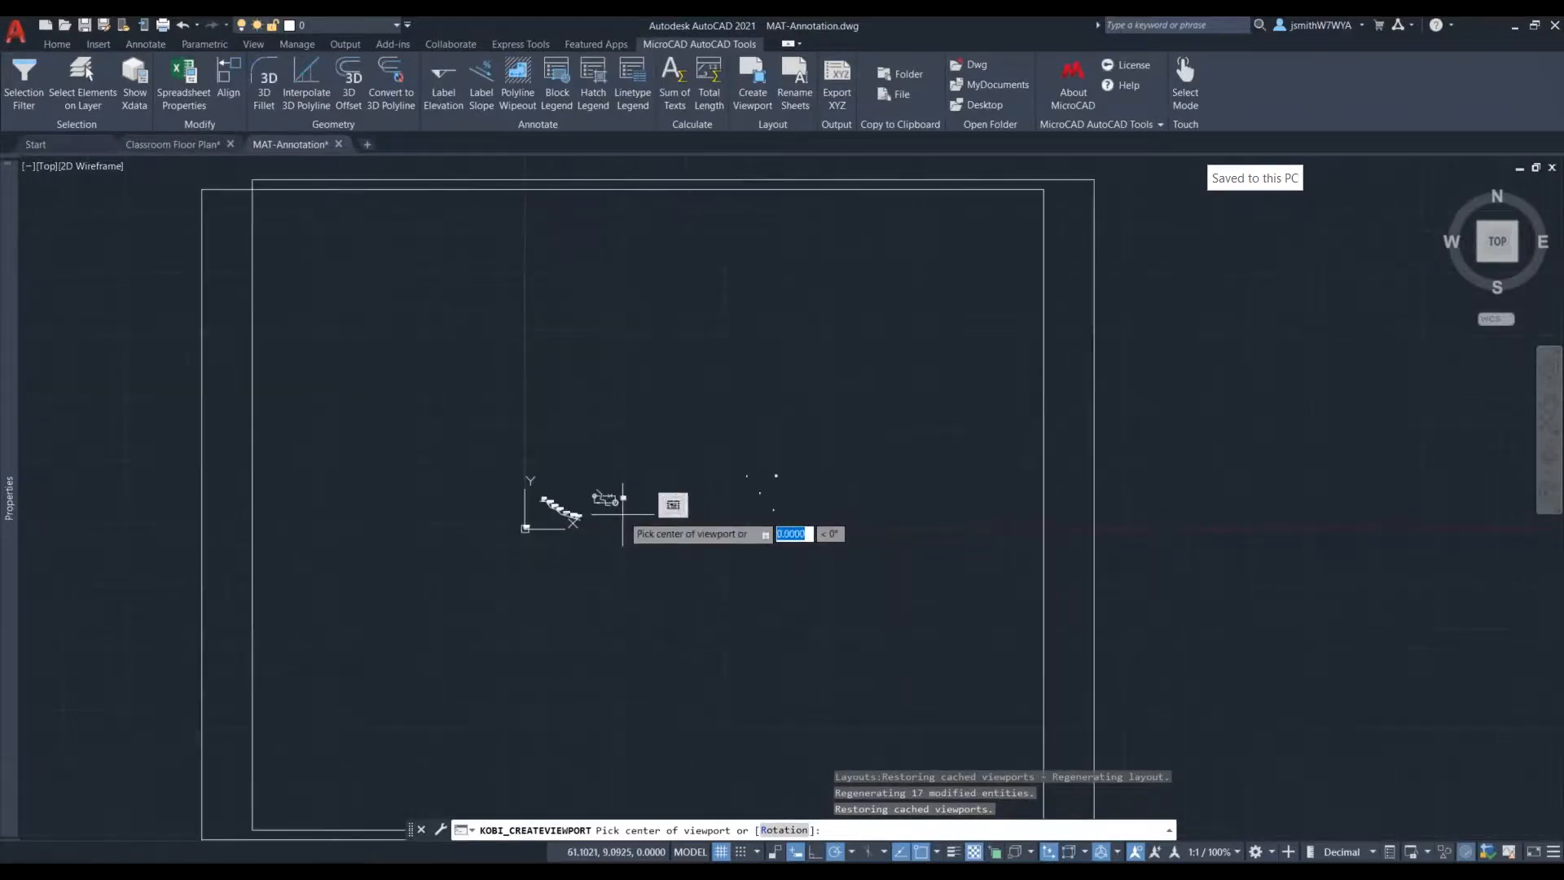
click(672, 505)
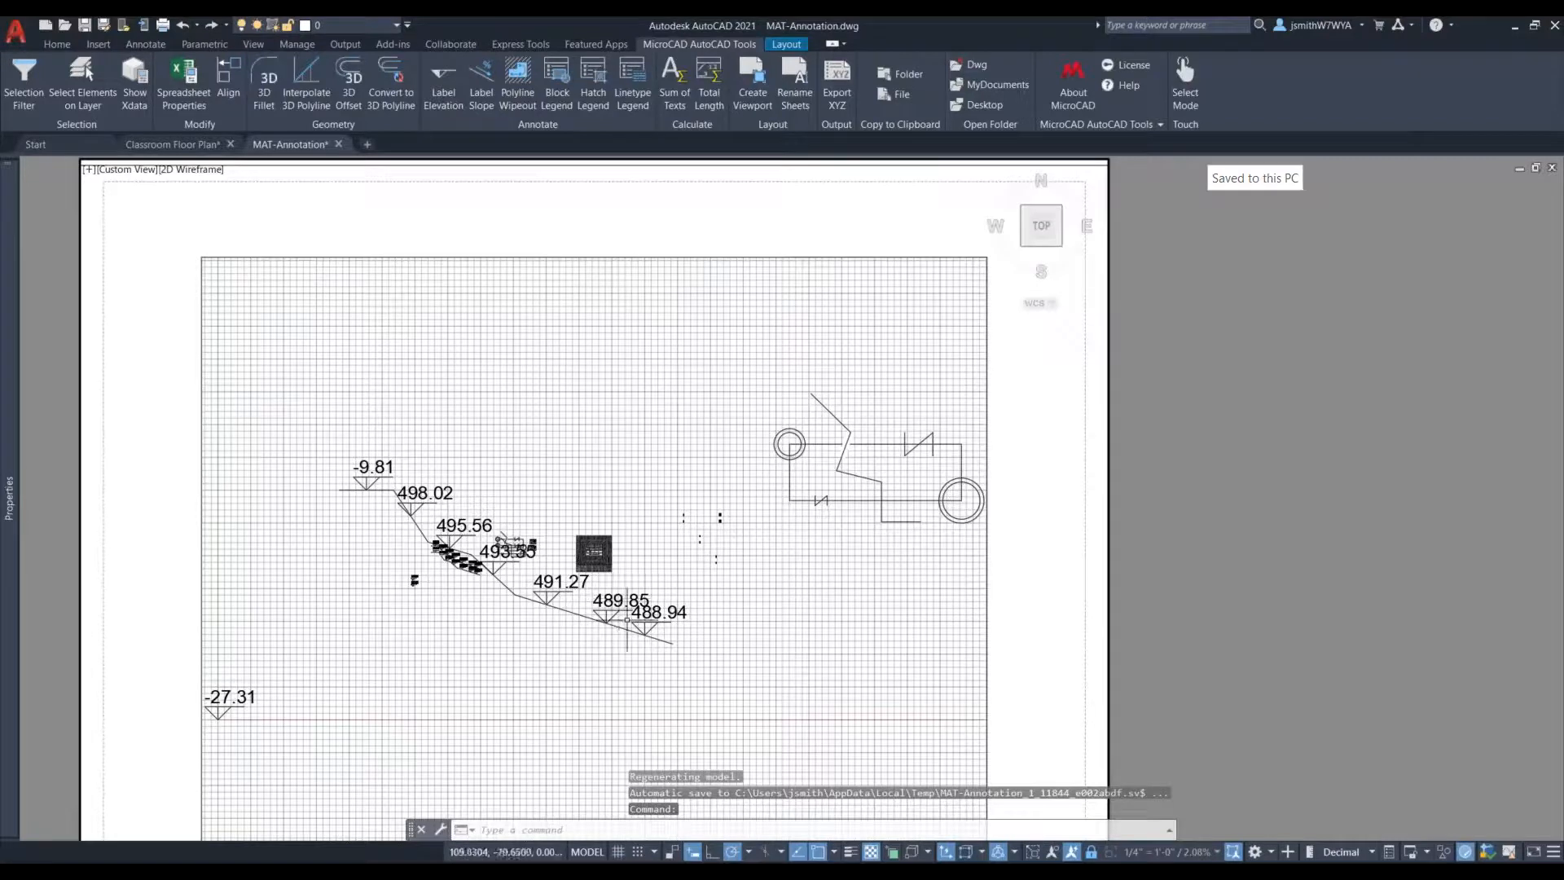
- View the whole layout sheet with its viewport and return to model space
scroll(619, 607, down, 2)
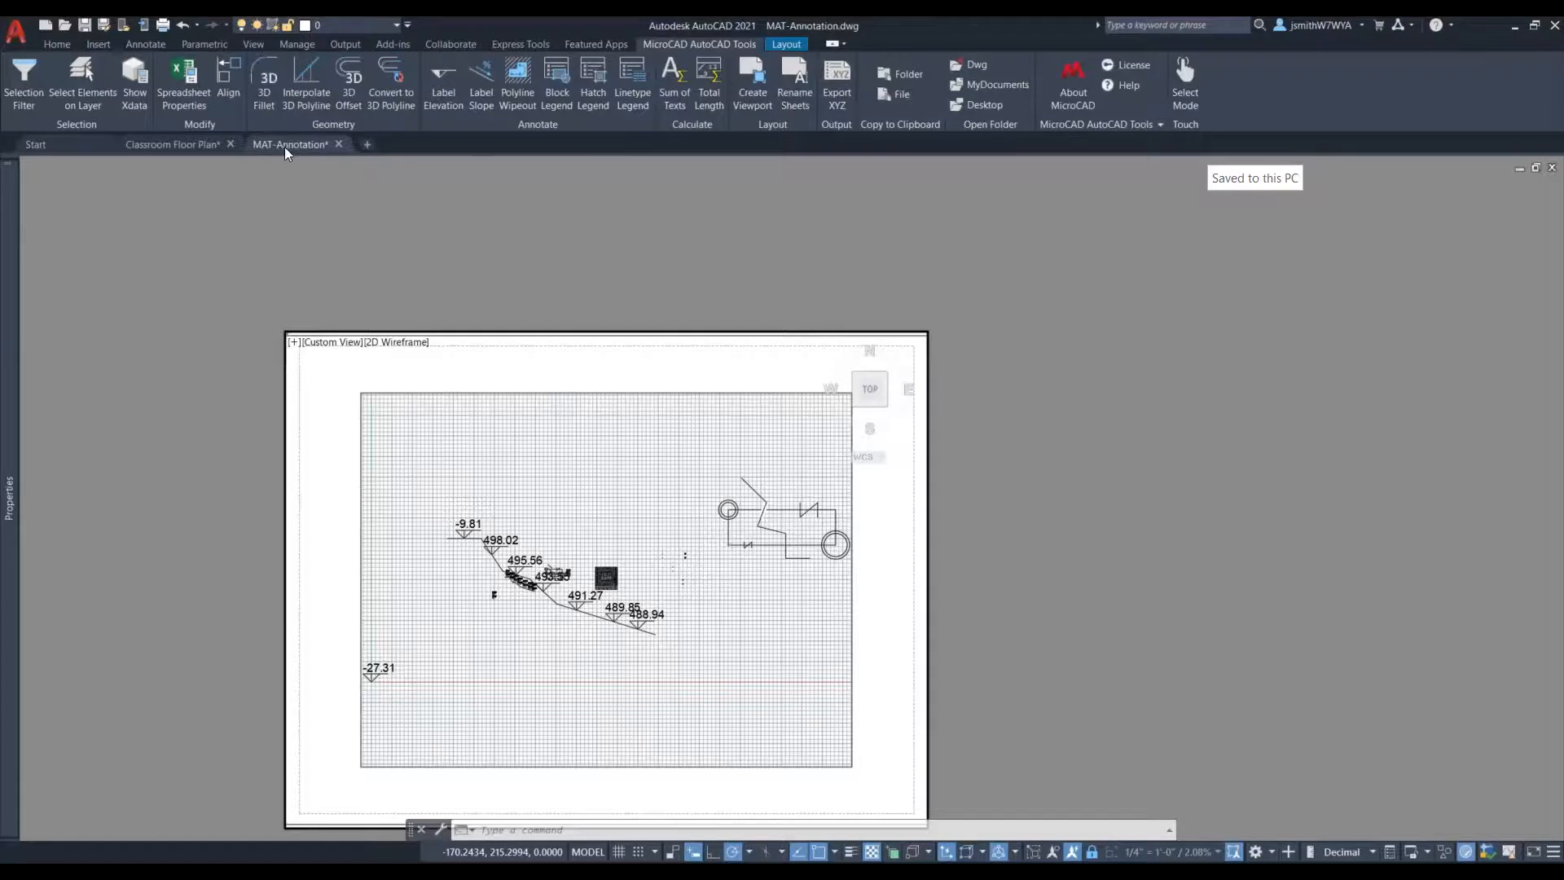
mouse_move(285, 146)
click(149, 218)
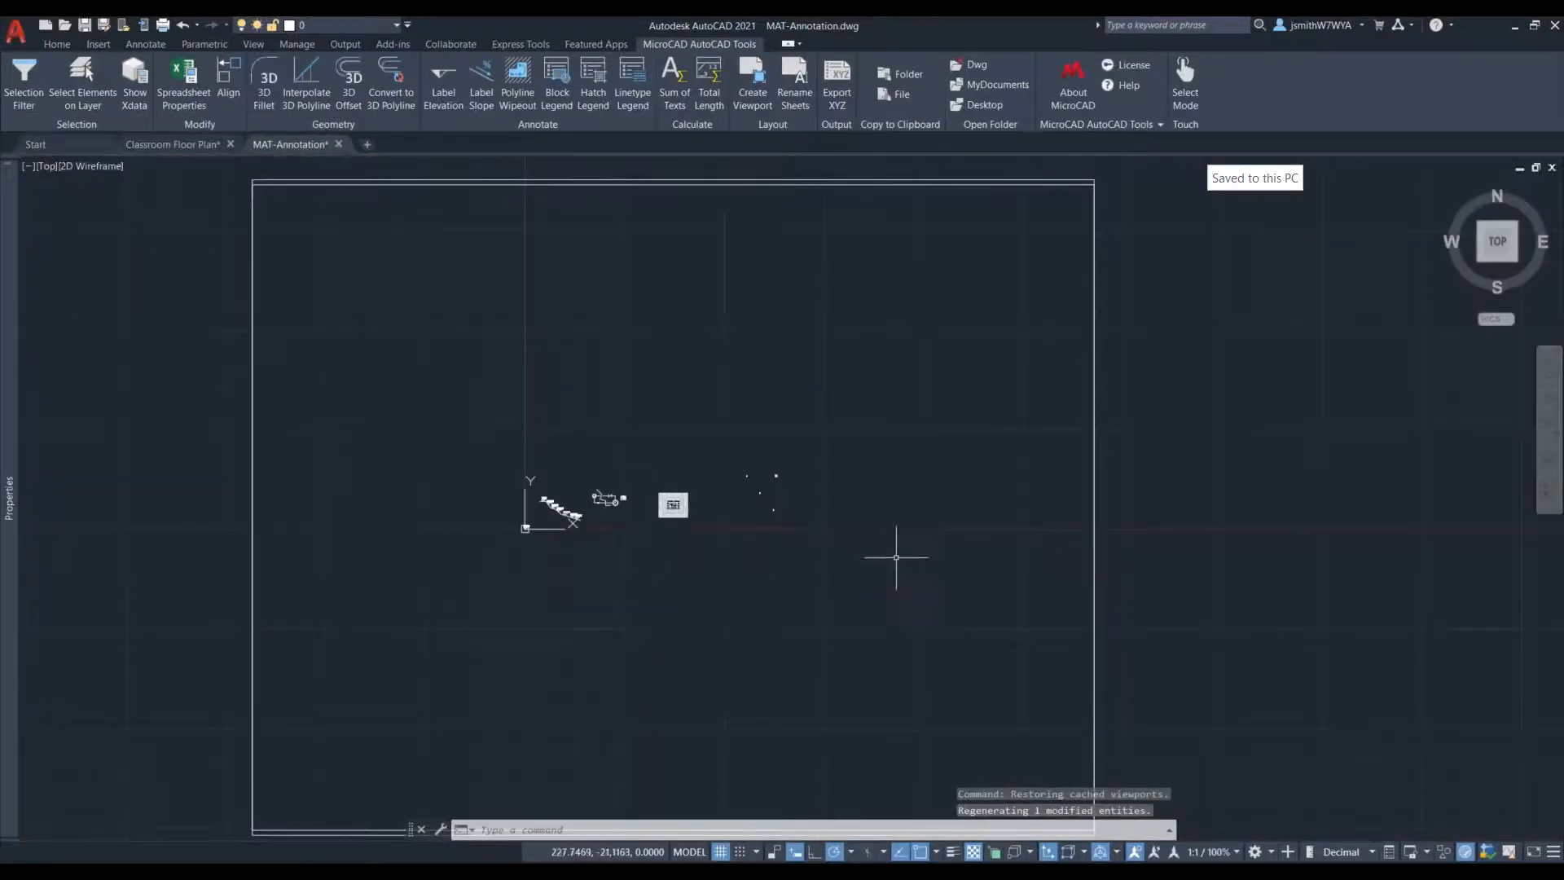
scroll(745, 342, up, 4)
scroll(736, 194, down, 2)
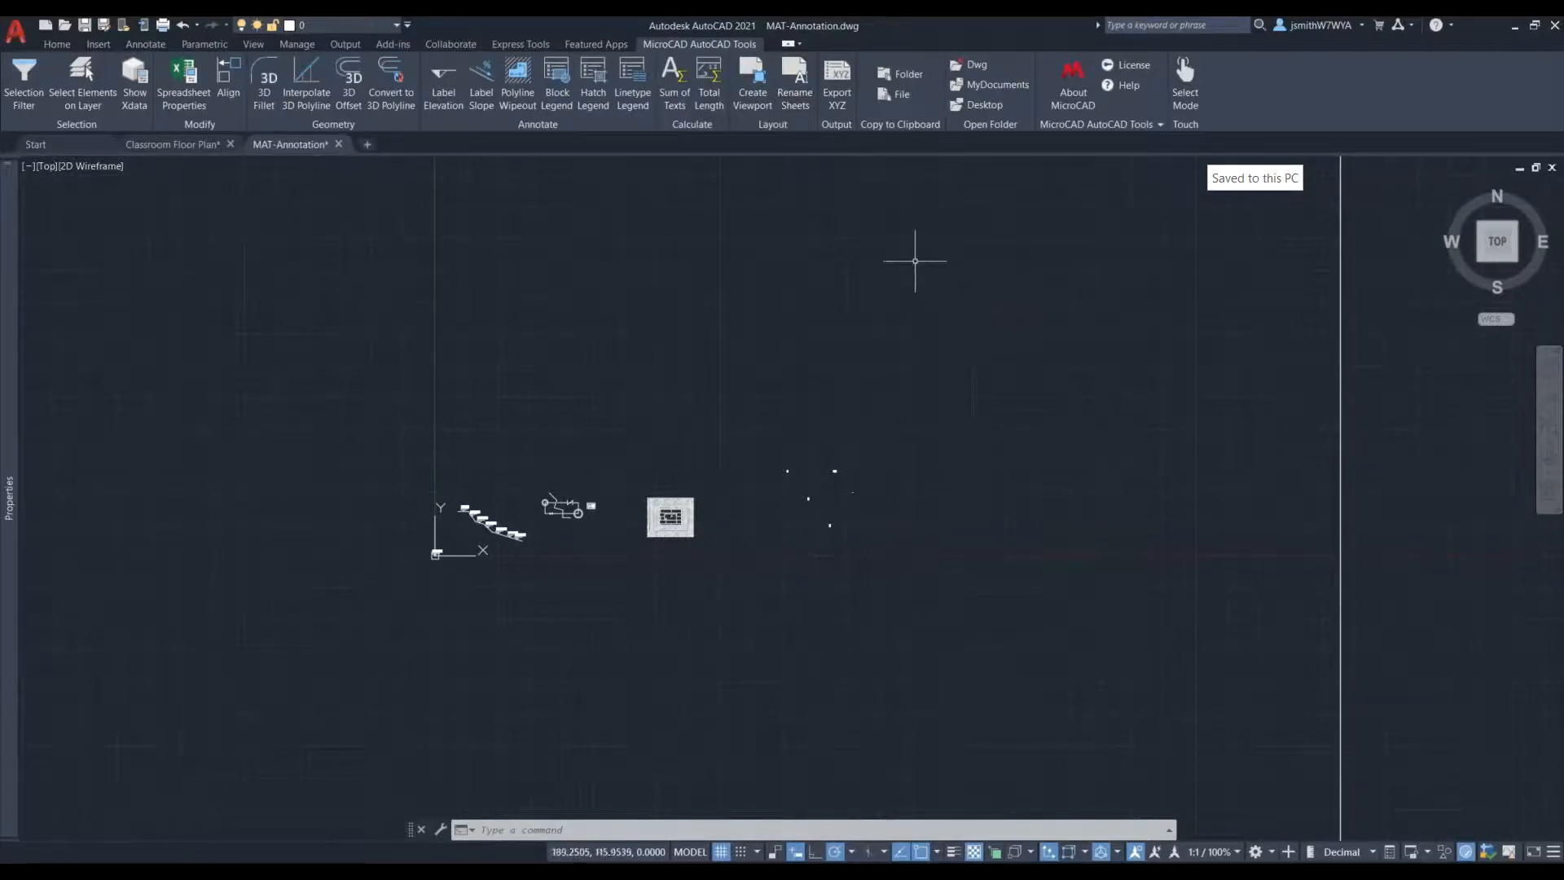
- Try to export XYZ coordinates with Export XYZ by window-selecting the four number texts and the printed sum
middle_drag(836, 248, 782, 333)
scroll(492, 599, up, 2)
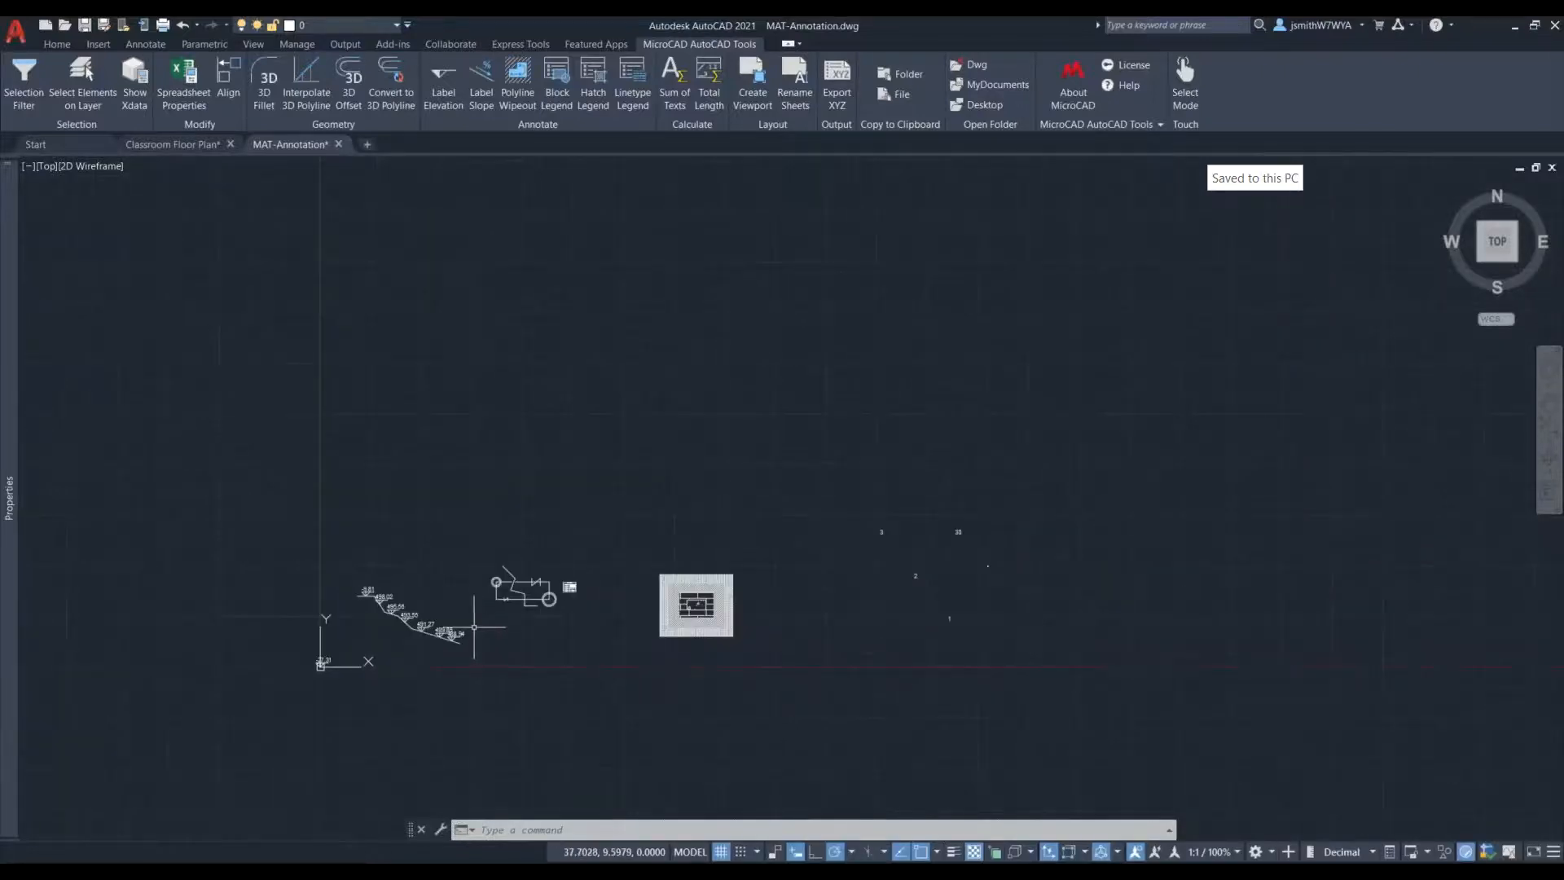
click(836, 93)
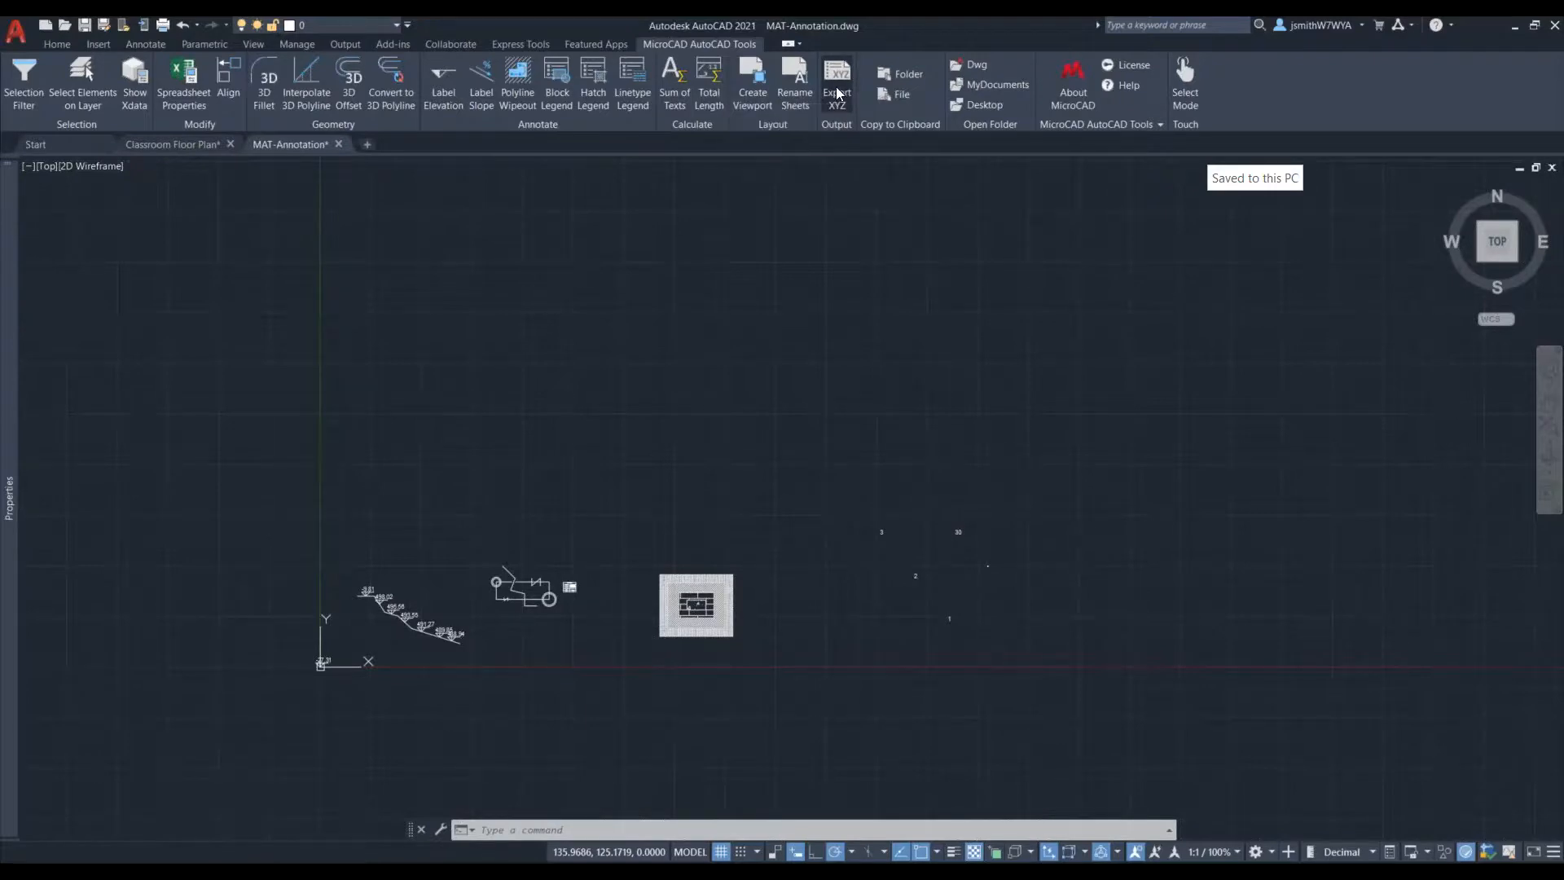
scroll(662, 603, up, 2)
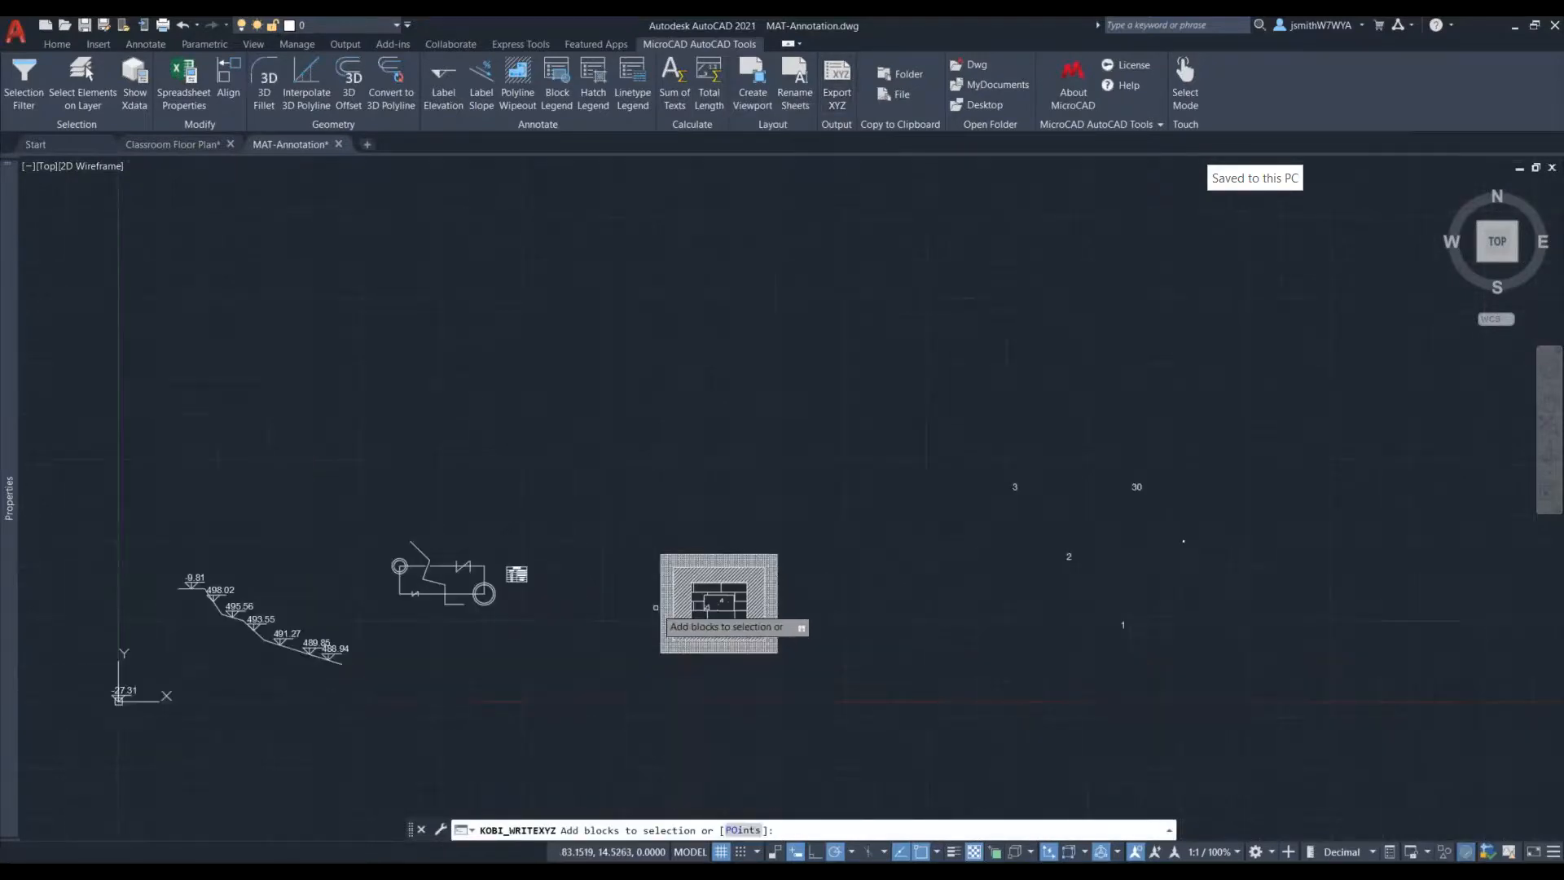
scroll(1173, 562, up, 2)
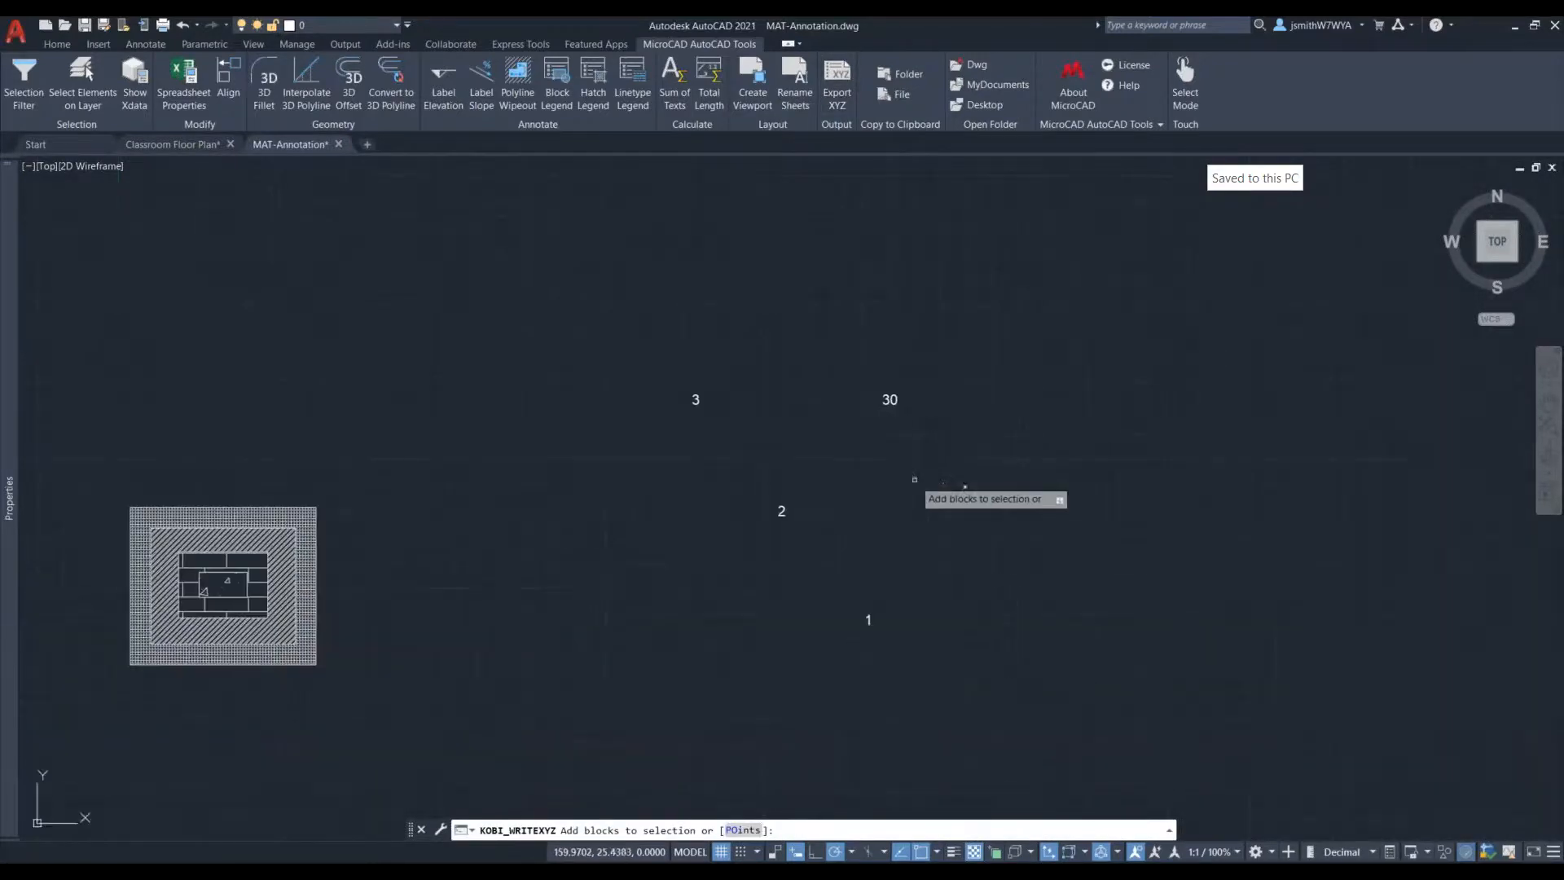
click(647, 335)
click(1100, 690)
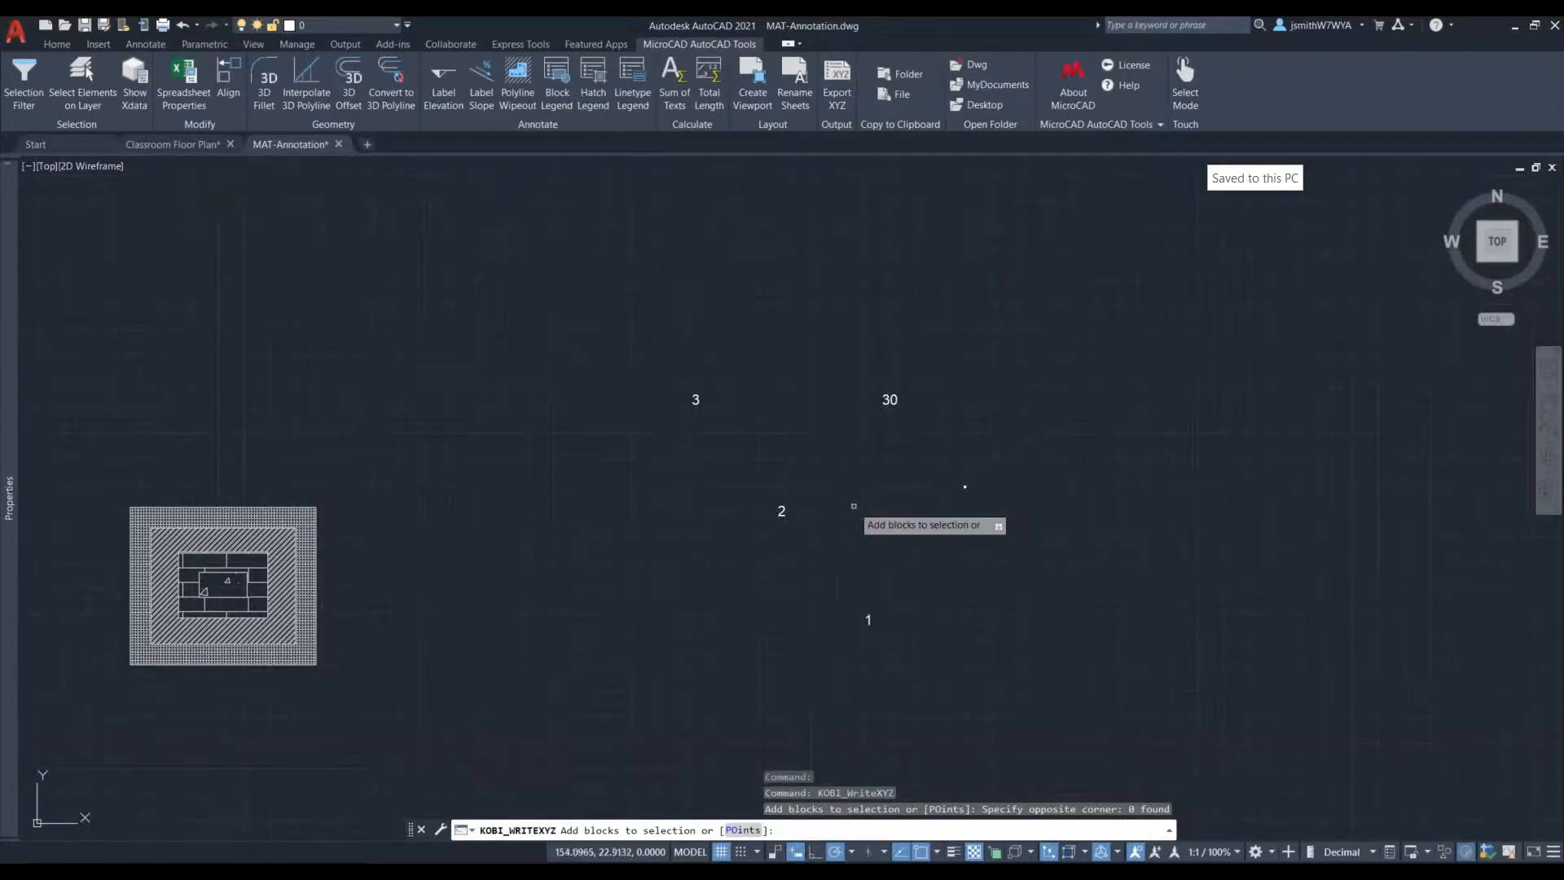
key(Escape)
key(Escape)
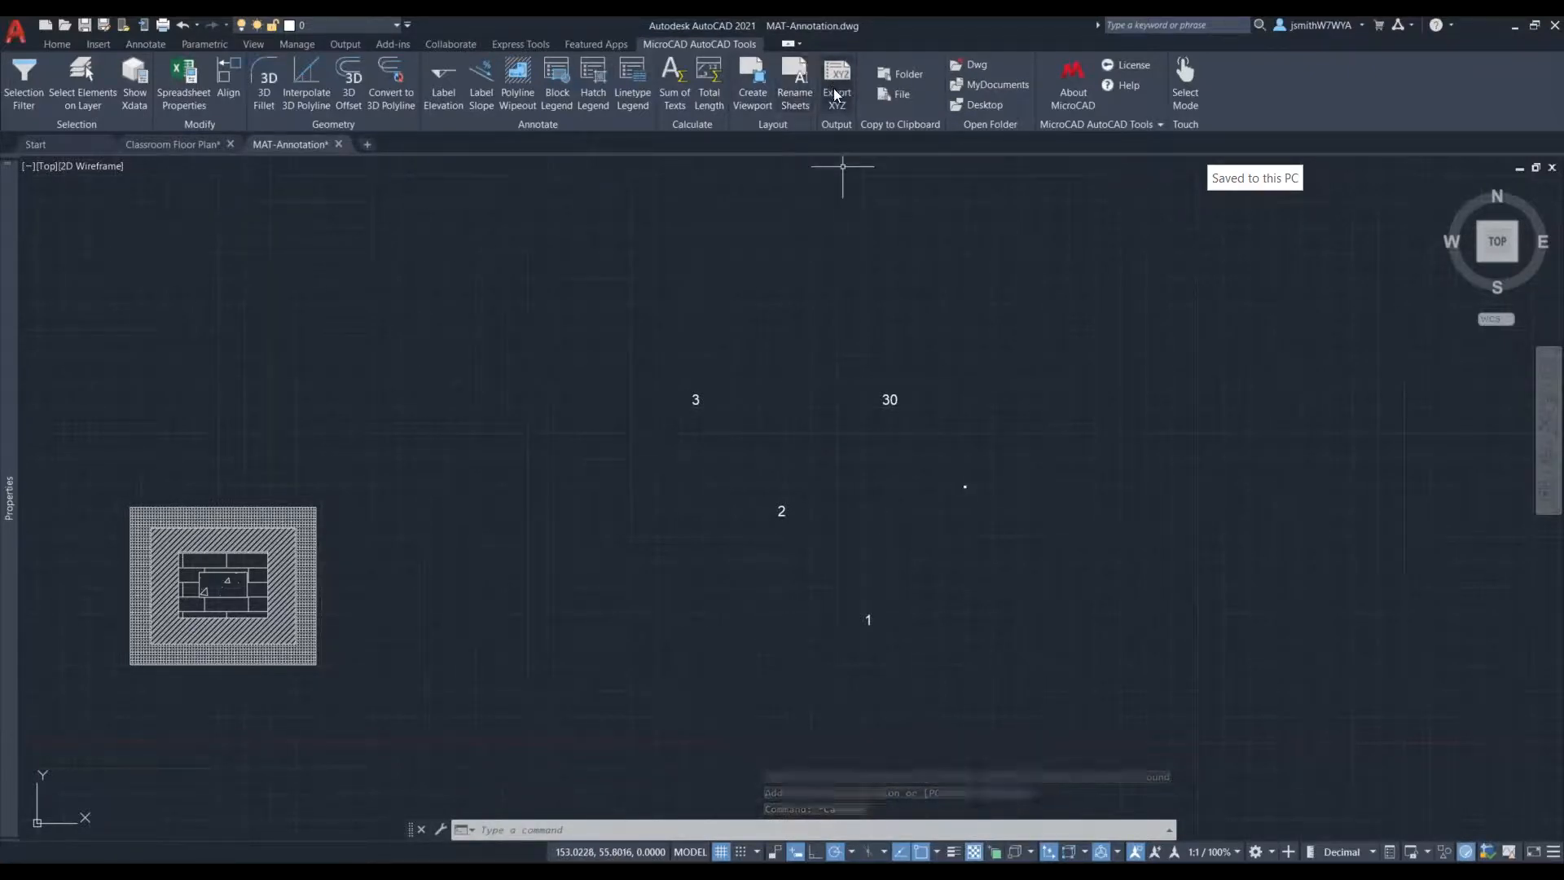
- Copy the current drawing's folder path to the clipboard
middle_drag(1169, 330, 1024, 338)
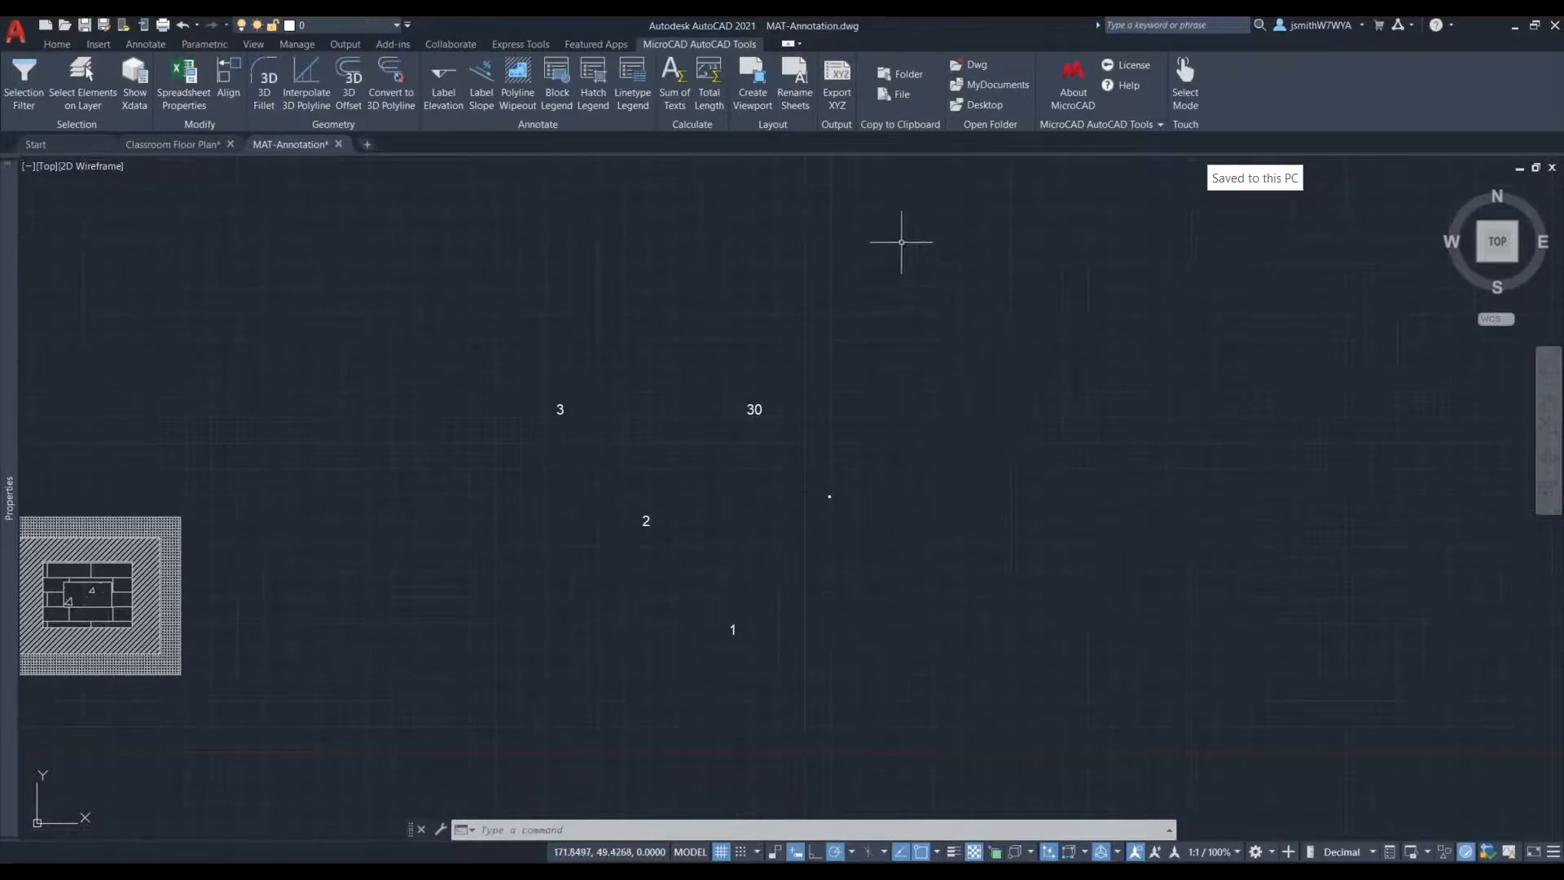
click(910, 75)
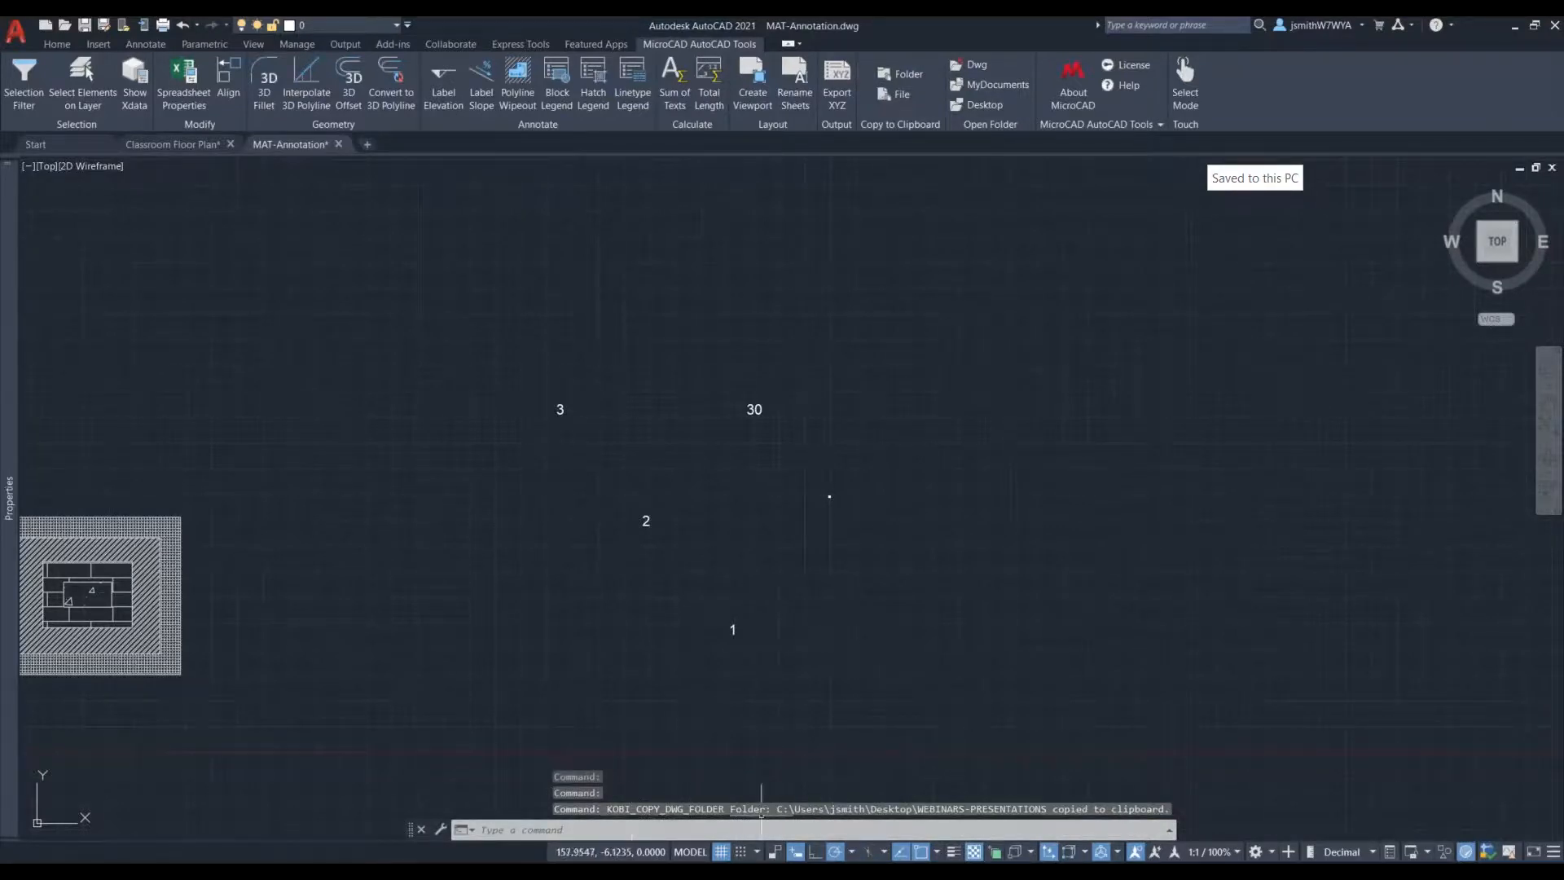
click(1169, 831)
- Switch to File Explorer and open the WEBINARS-PRESENTATIONS folder using the copied path
click(259, 873)
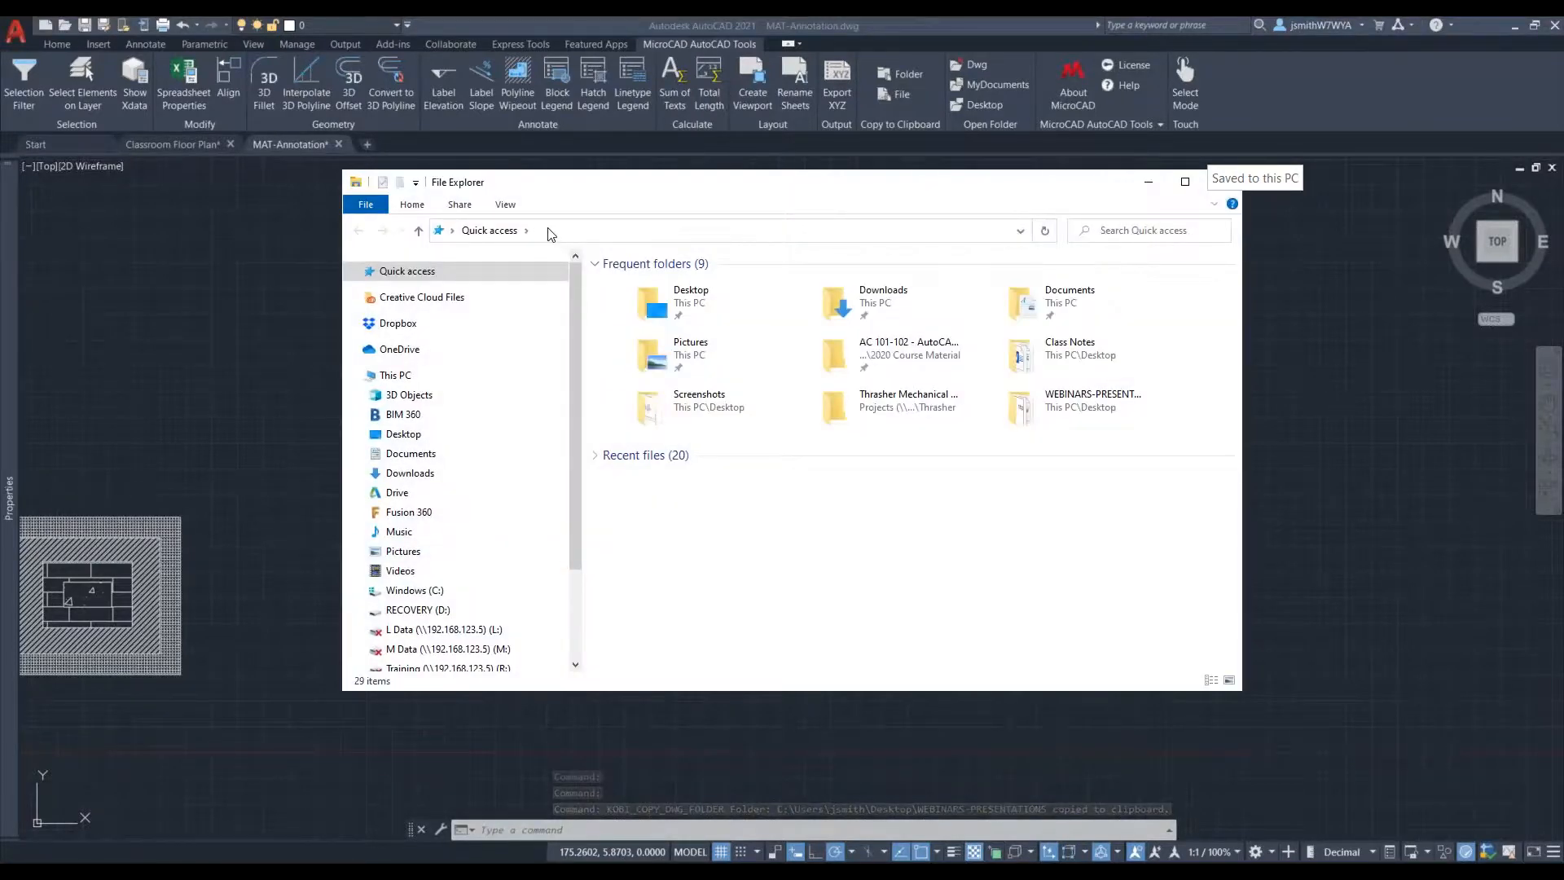
click(552, 231)
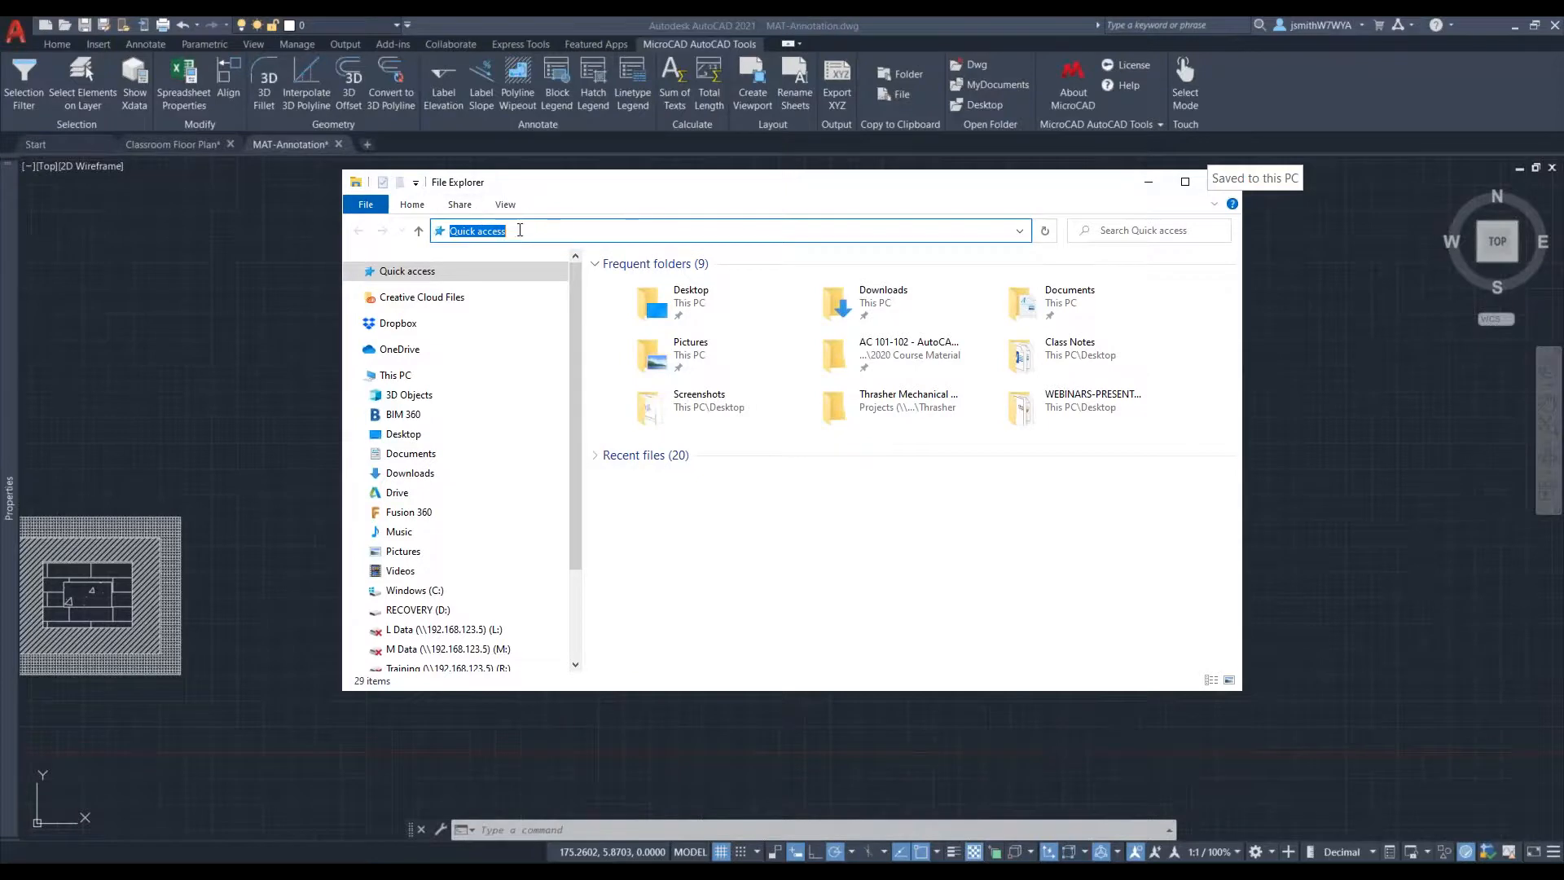
text(C:\Users\jsmith\Desktop\WEBINARS-PRESENTATIONS)
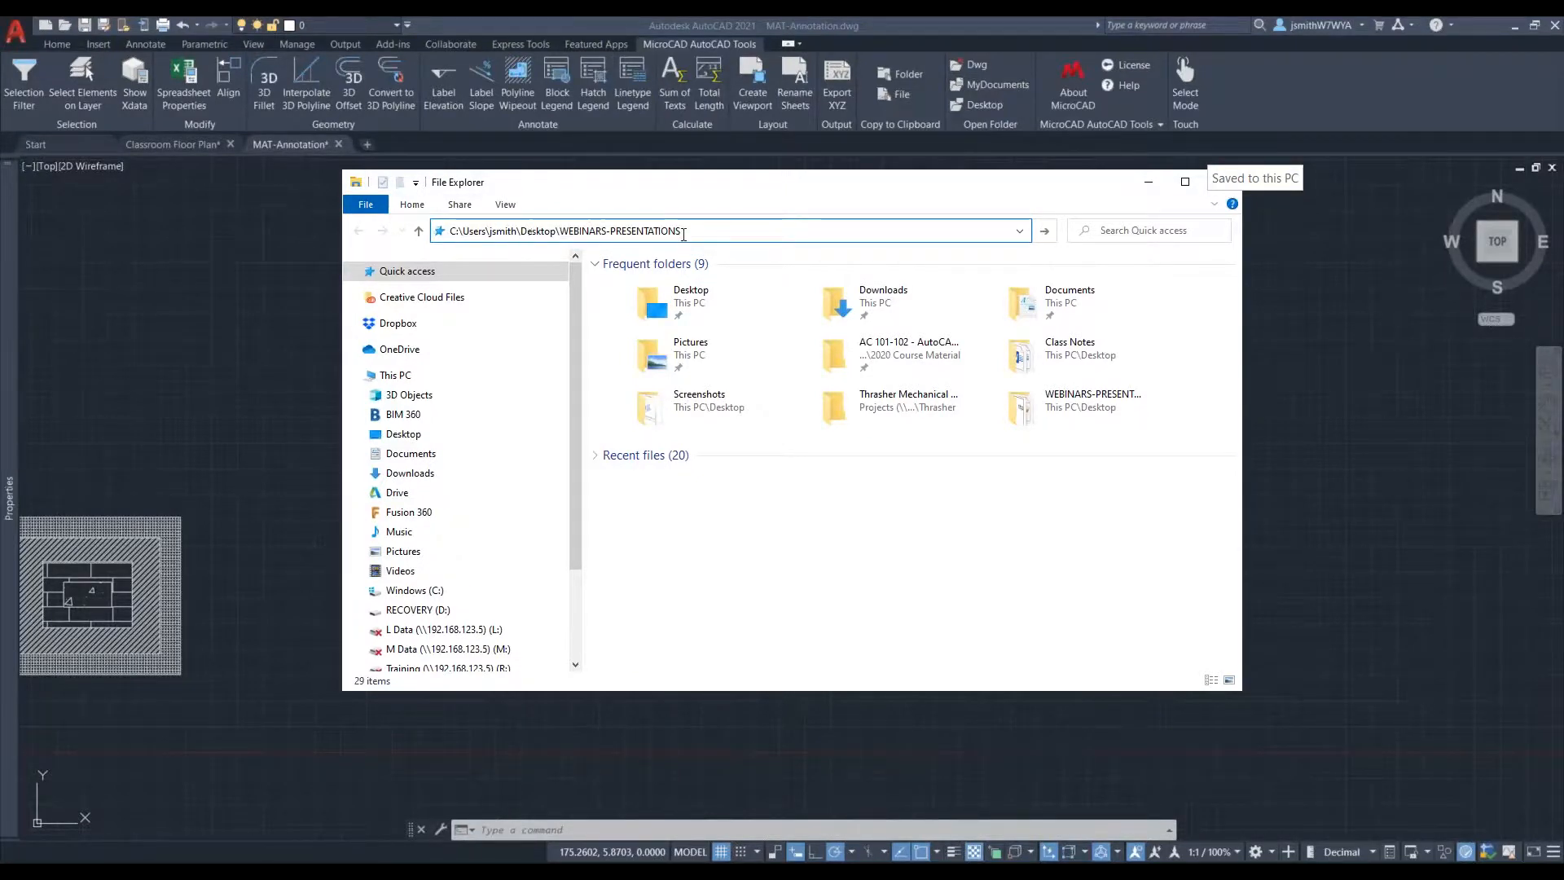
key(Return)
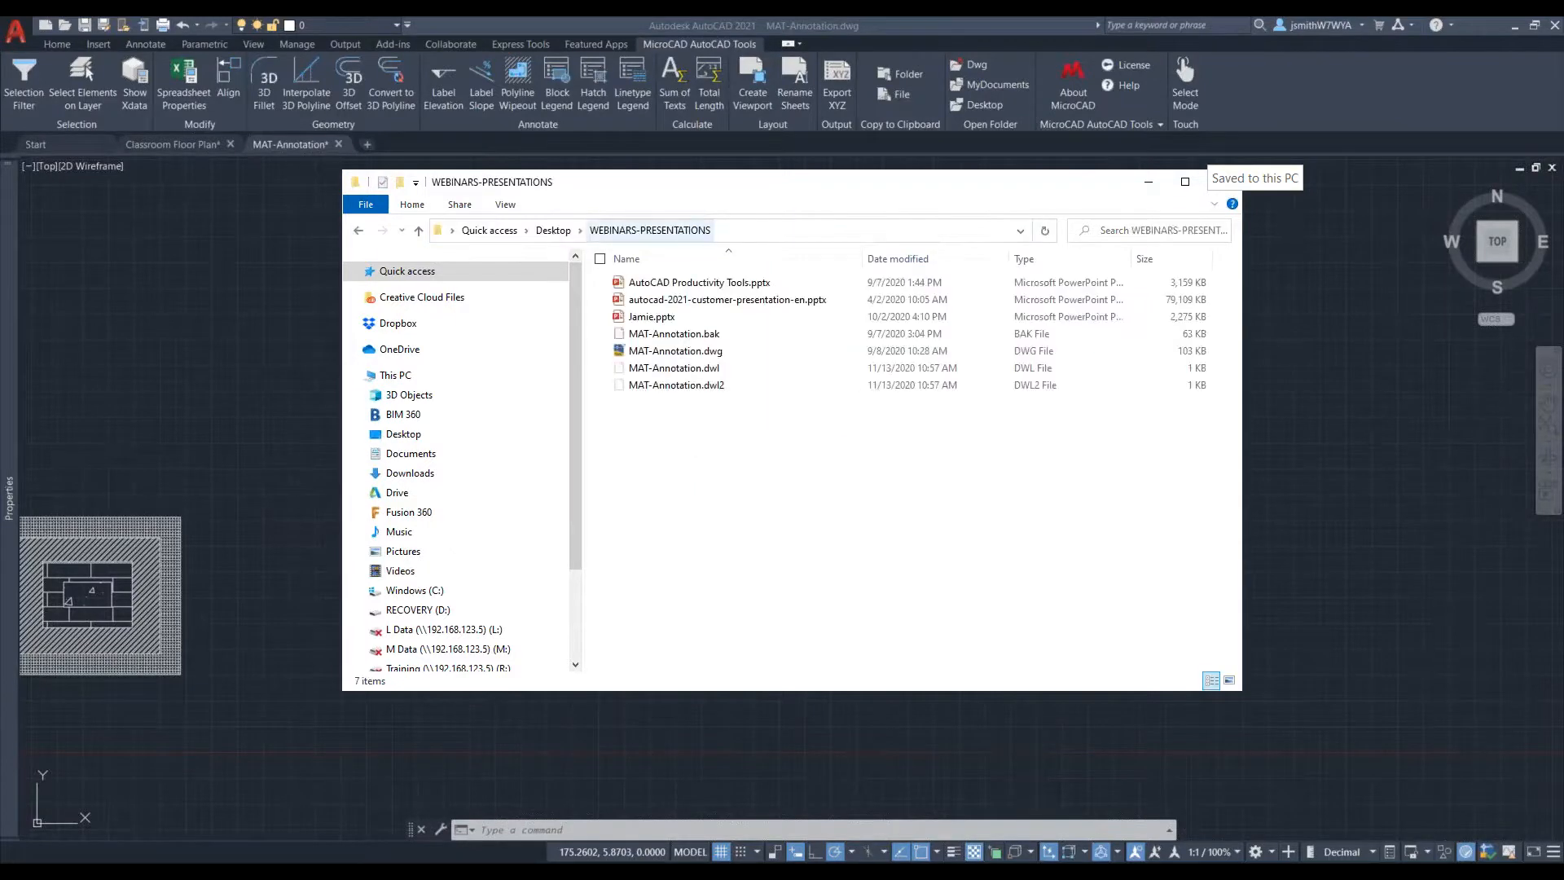
- Dismiss the File Explorer window to return to AutoCAD and copy the current drawing's file path to the clipboard
drag(1108, 194, 990, 198)
click(1105, 186)
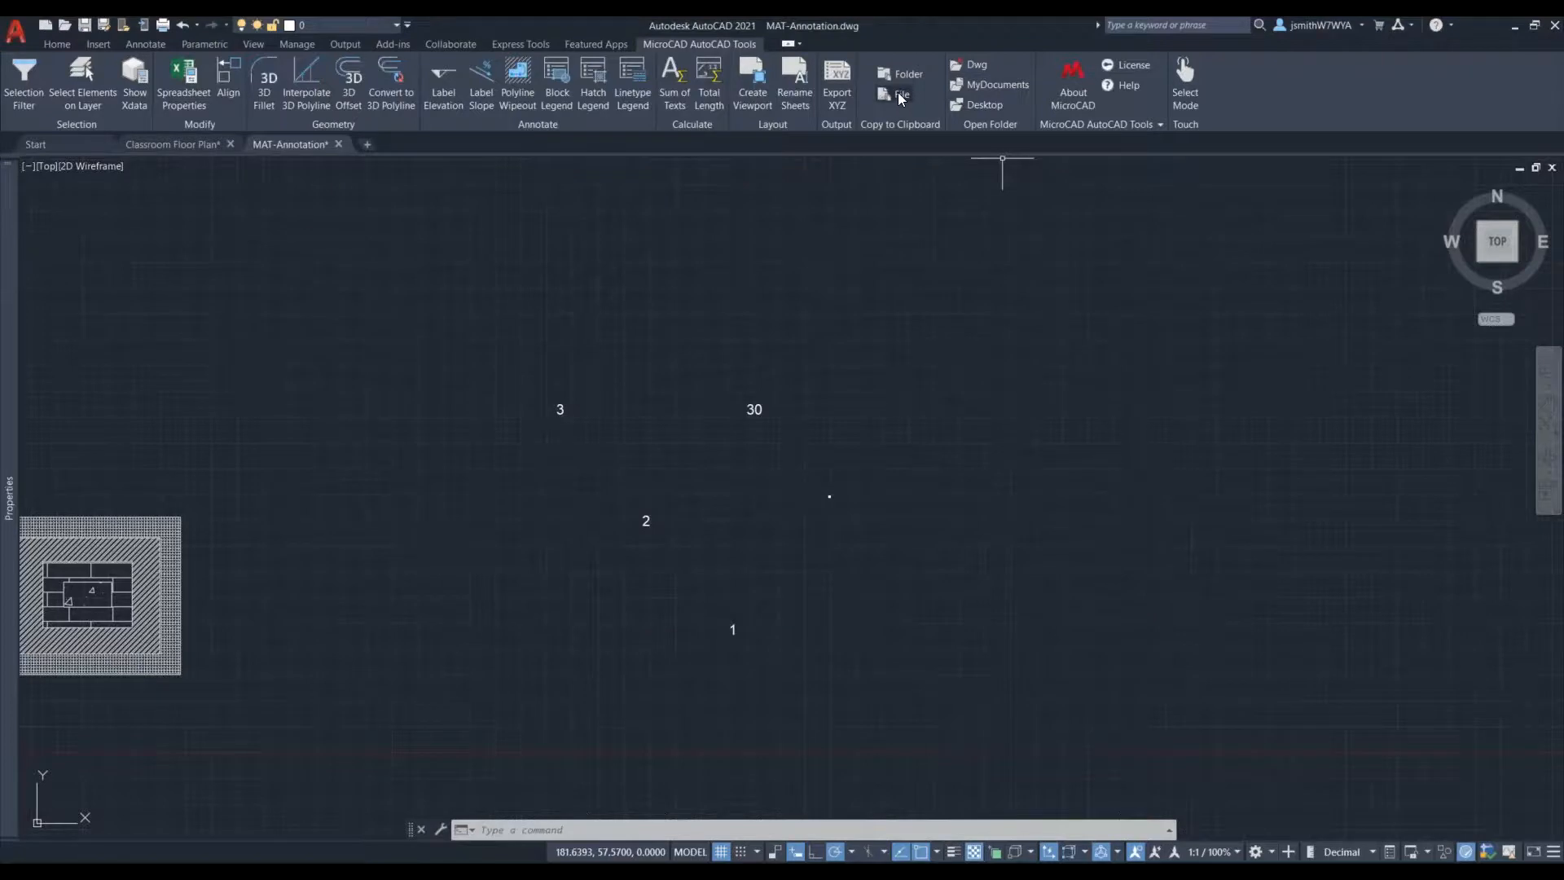
click(900, 98)
- Open the folder containing the current drawing from AutoCAD and close it after viewing
click(977, 71)
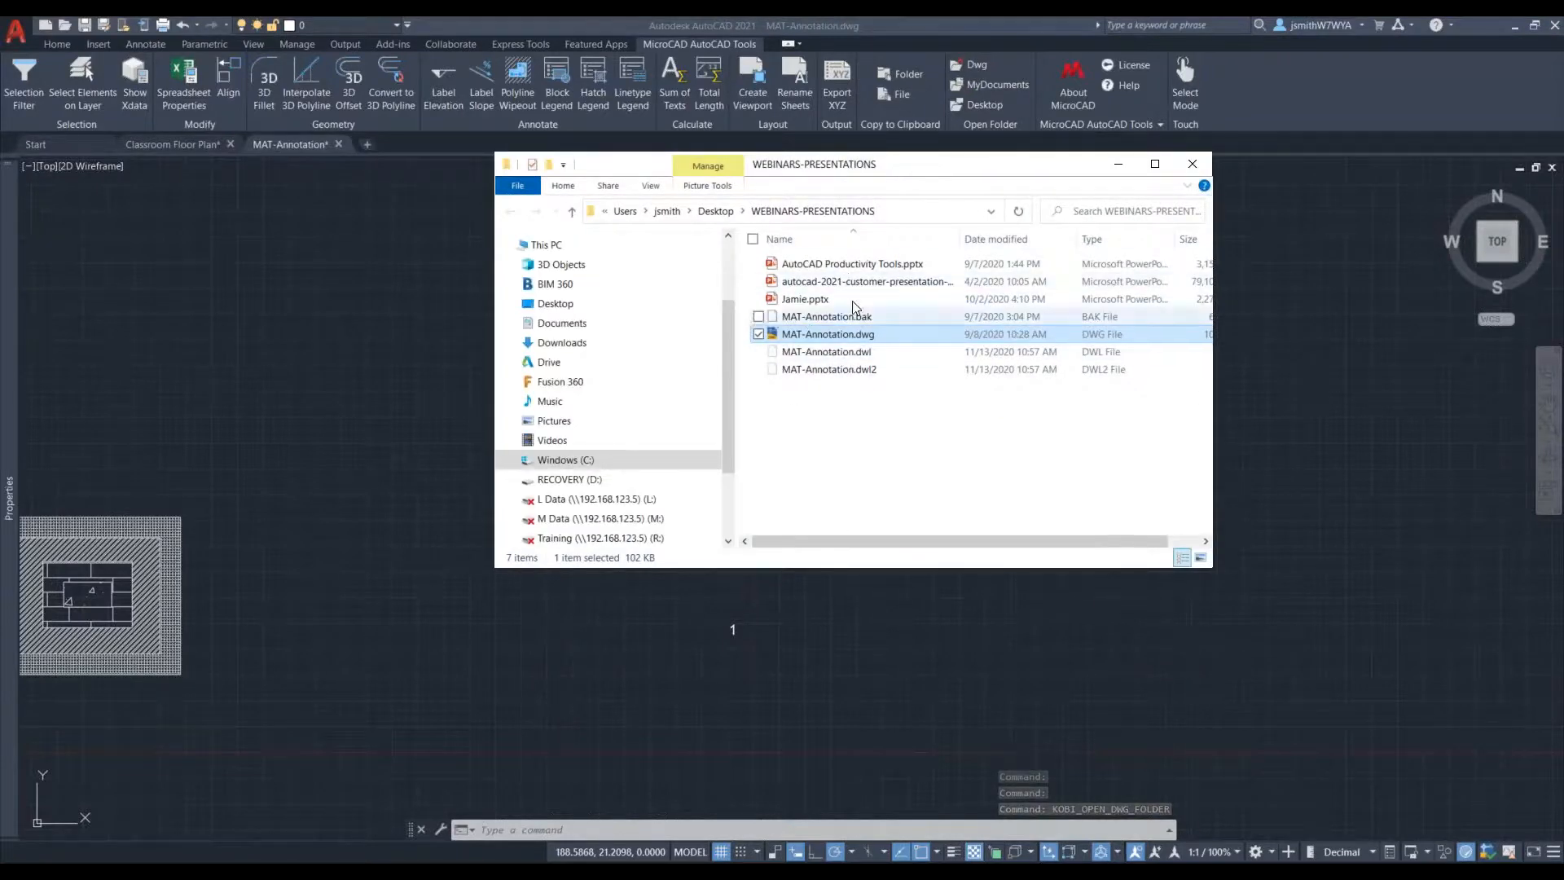
click(1199, 166)
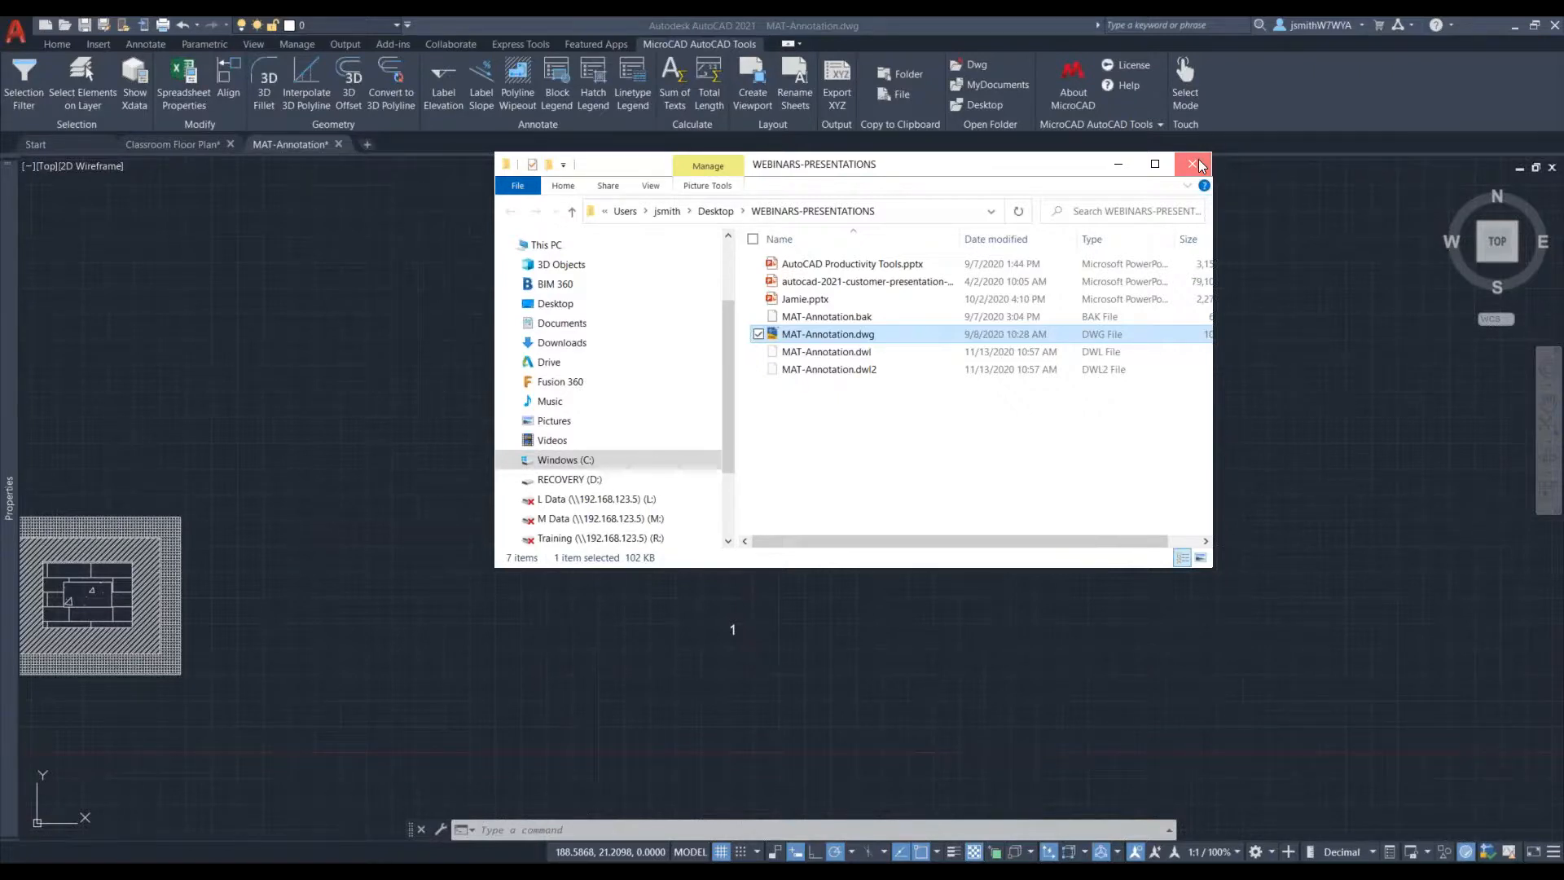
click(1199, 165)
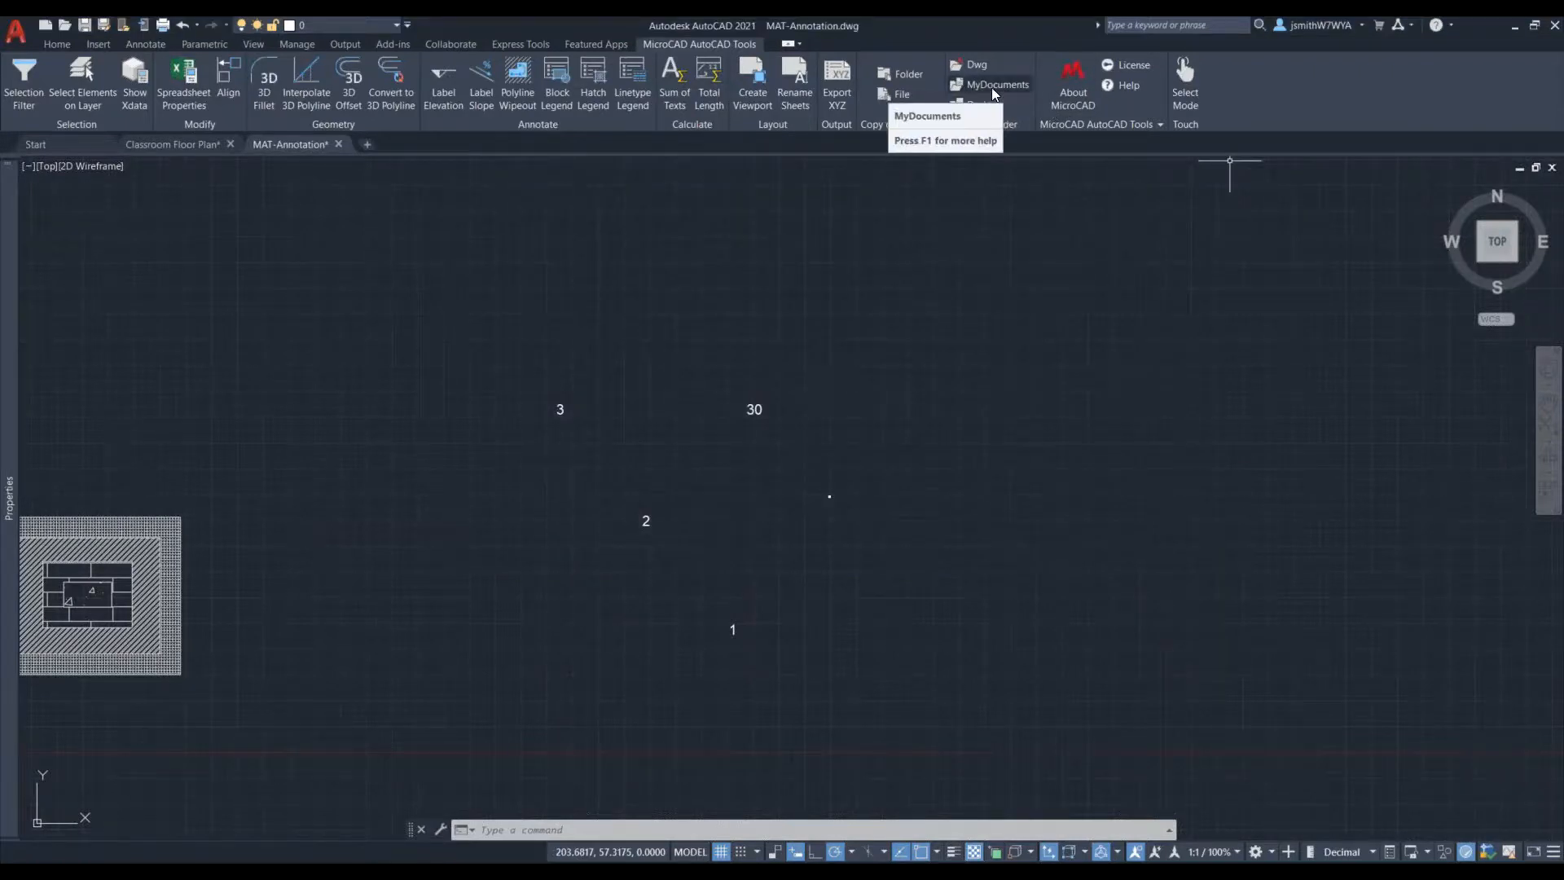
- Open the Documents folder and the Desktop folder from AutoCAD one after the other, closing each after viewing
click(1017, 84)
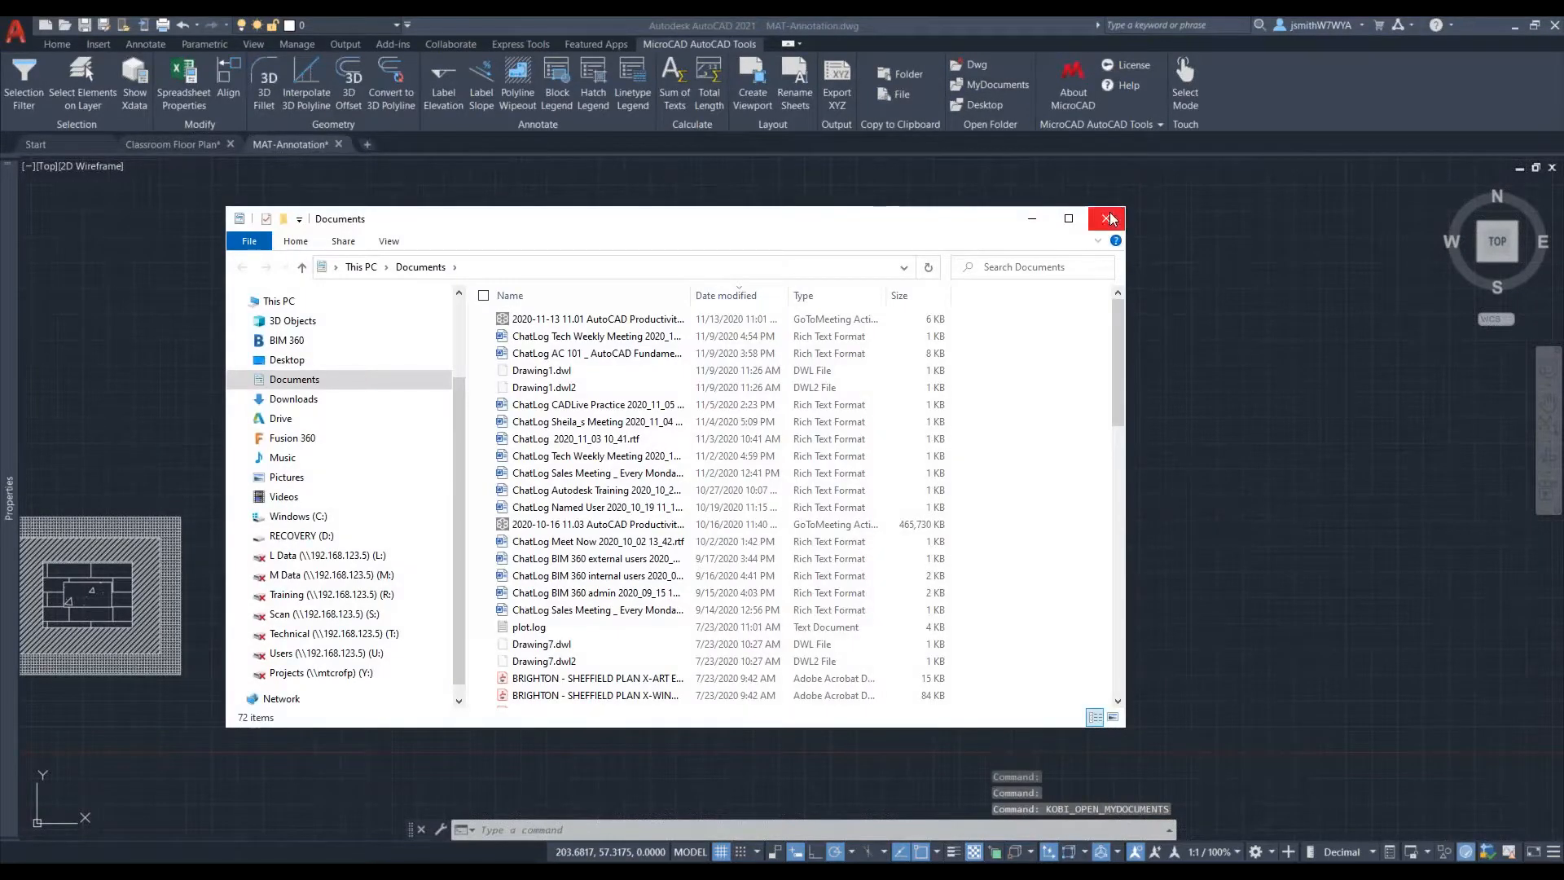
click(1109, 219)
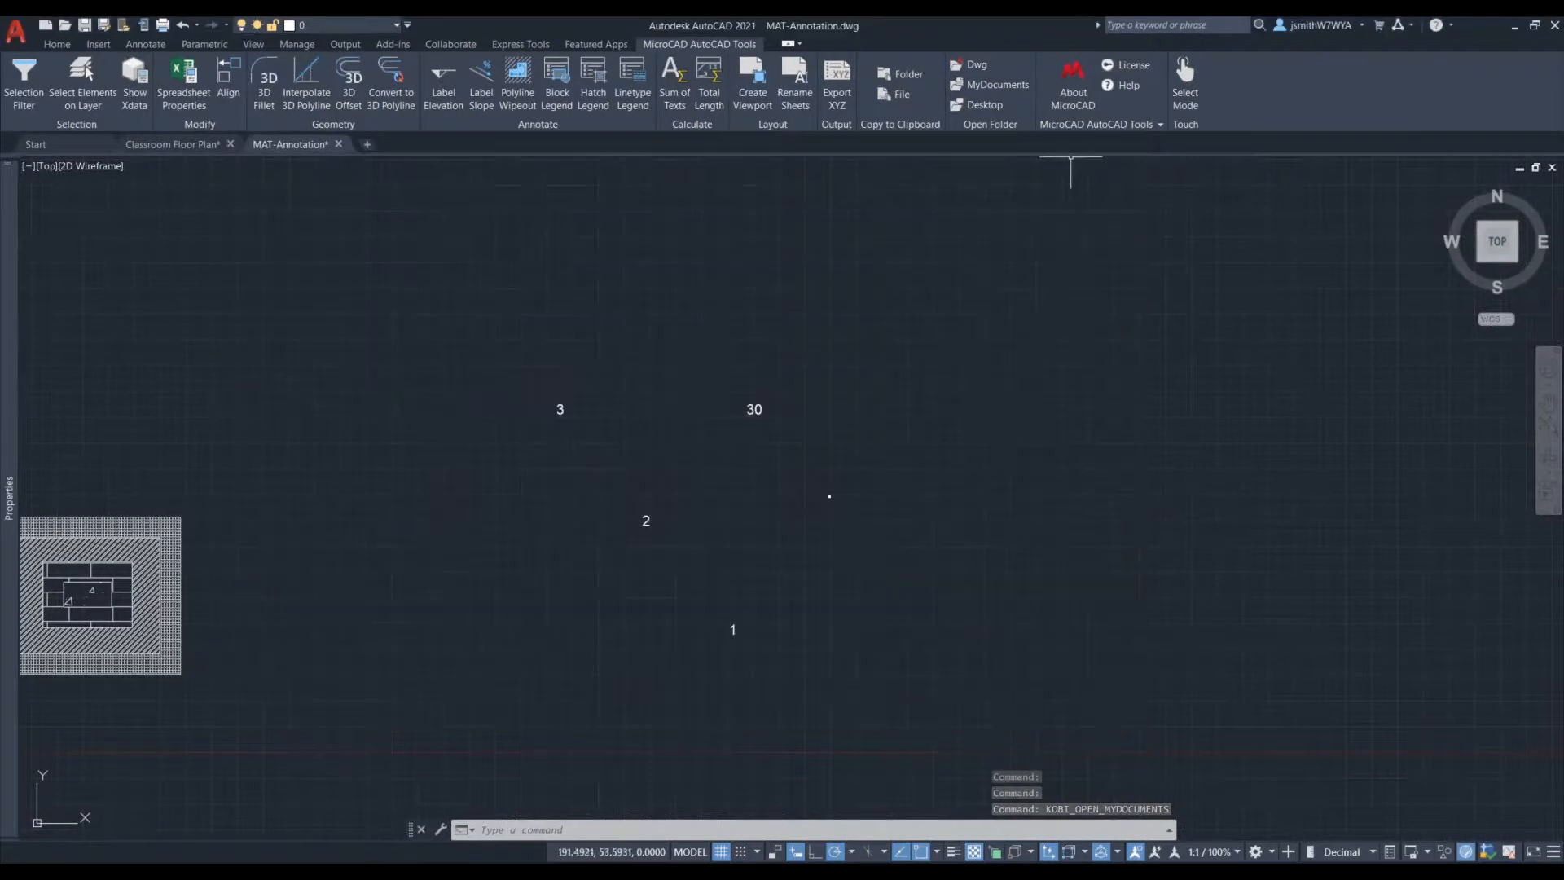
click(981, 105)
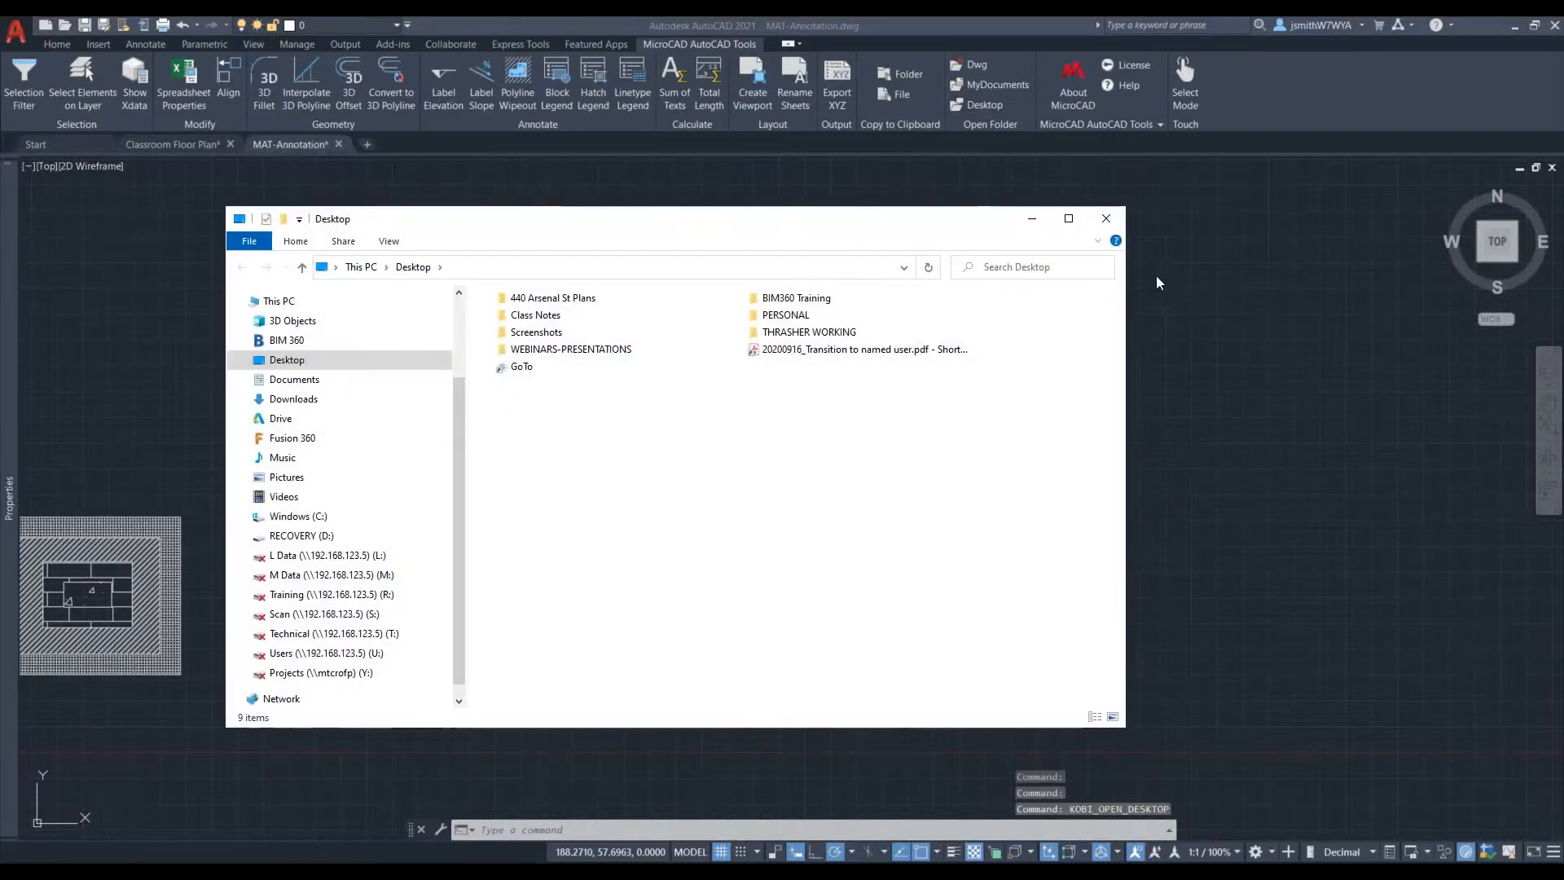
click(1106, 220)
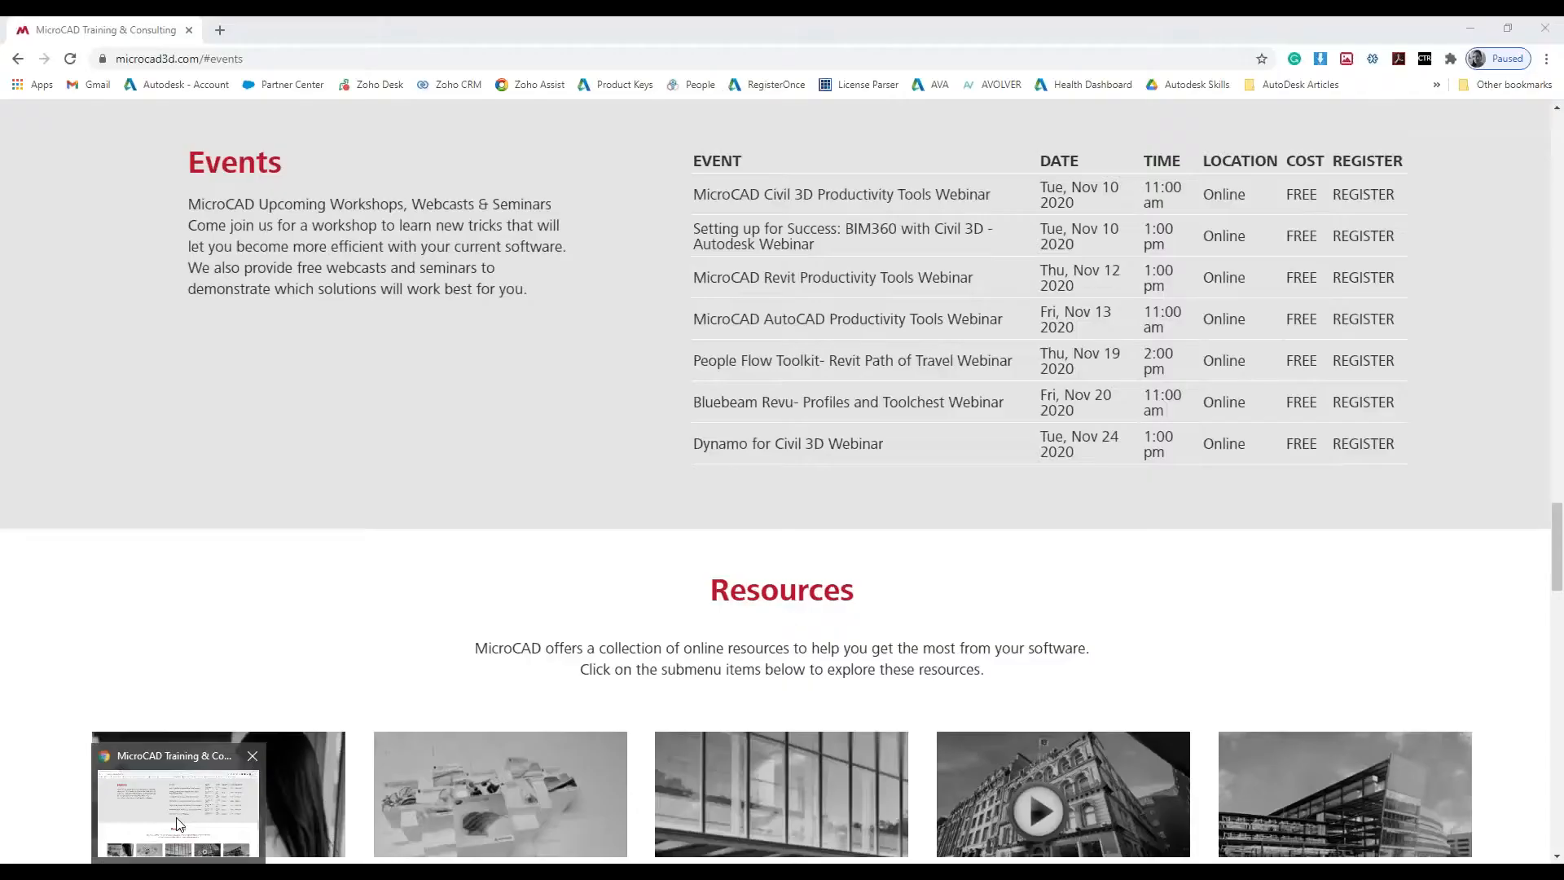
- Switch to Chrome and review the MicroCAD events list, highlighting "Civil 3D" in the first webinar title
click(181, 819)
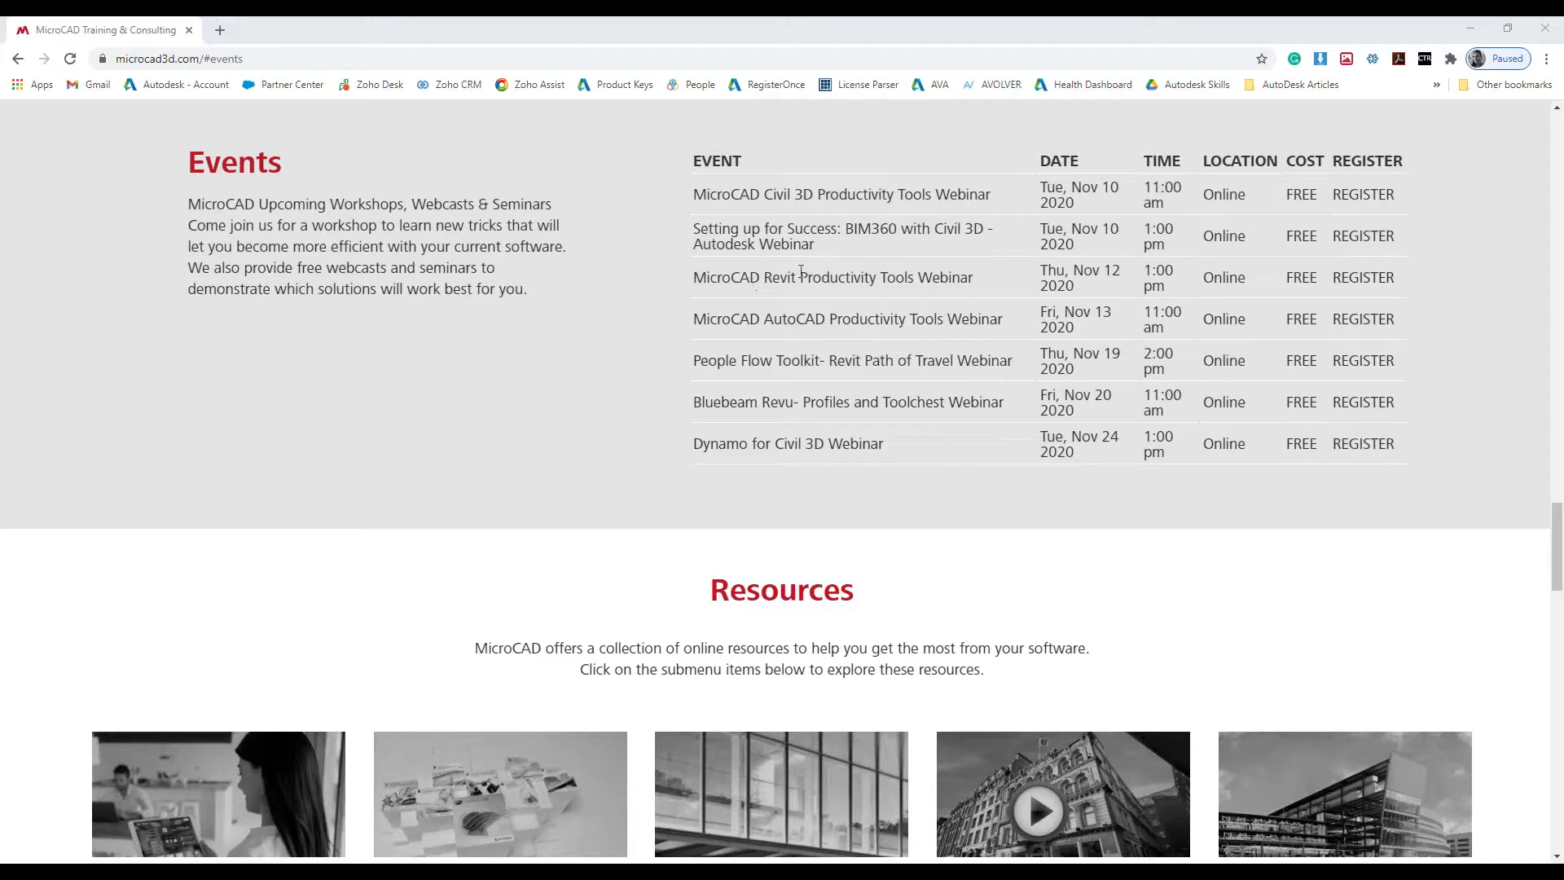
drag(813, 195, 765, 195)
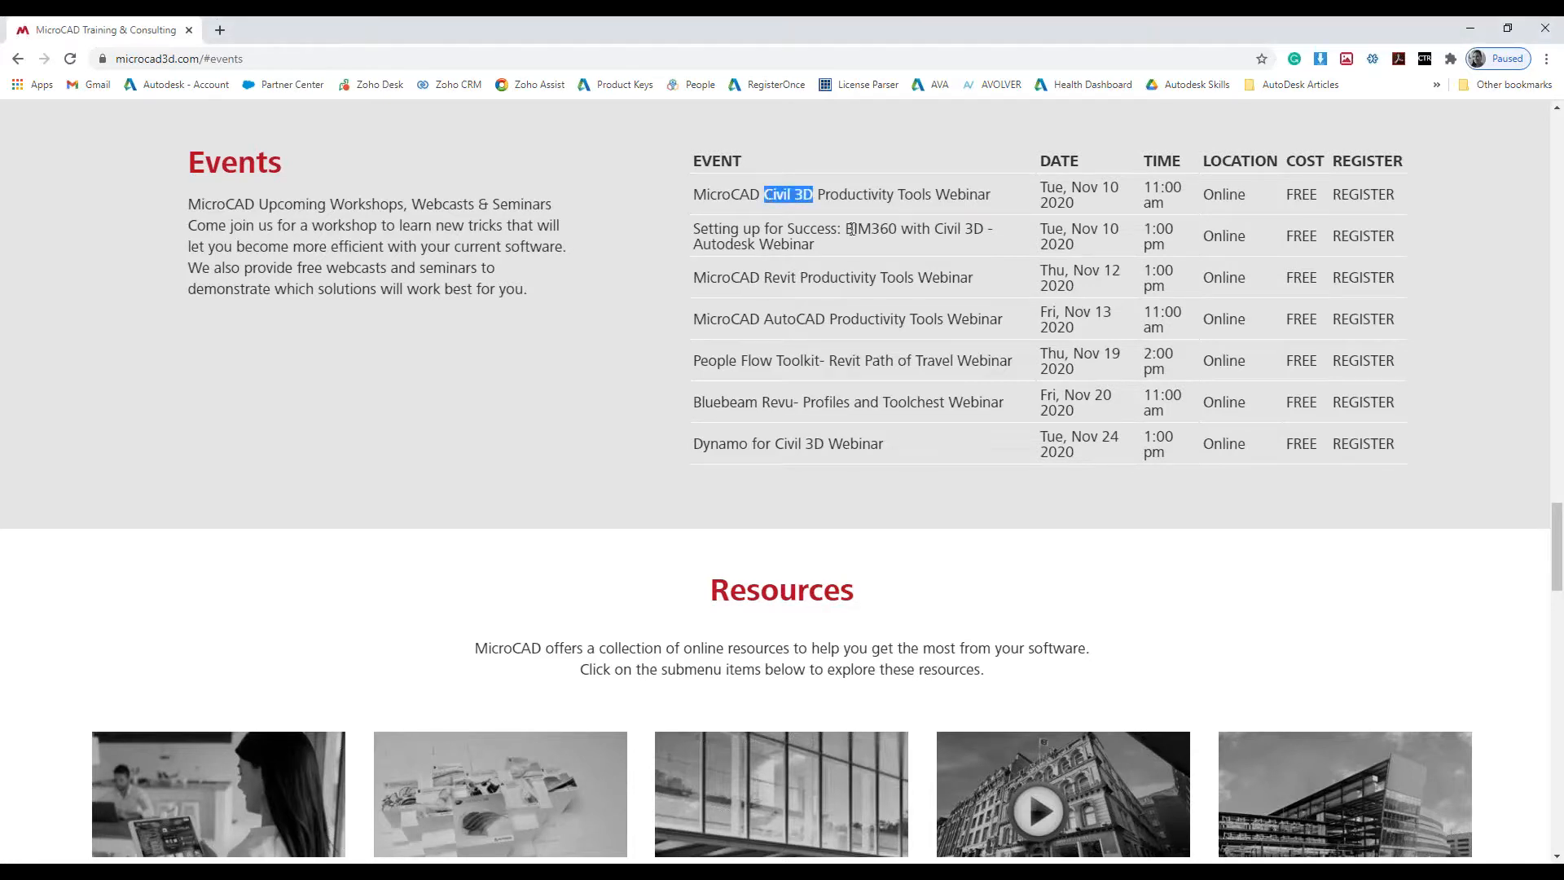
click(775, 281)
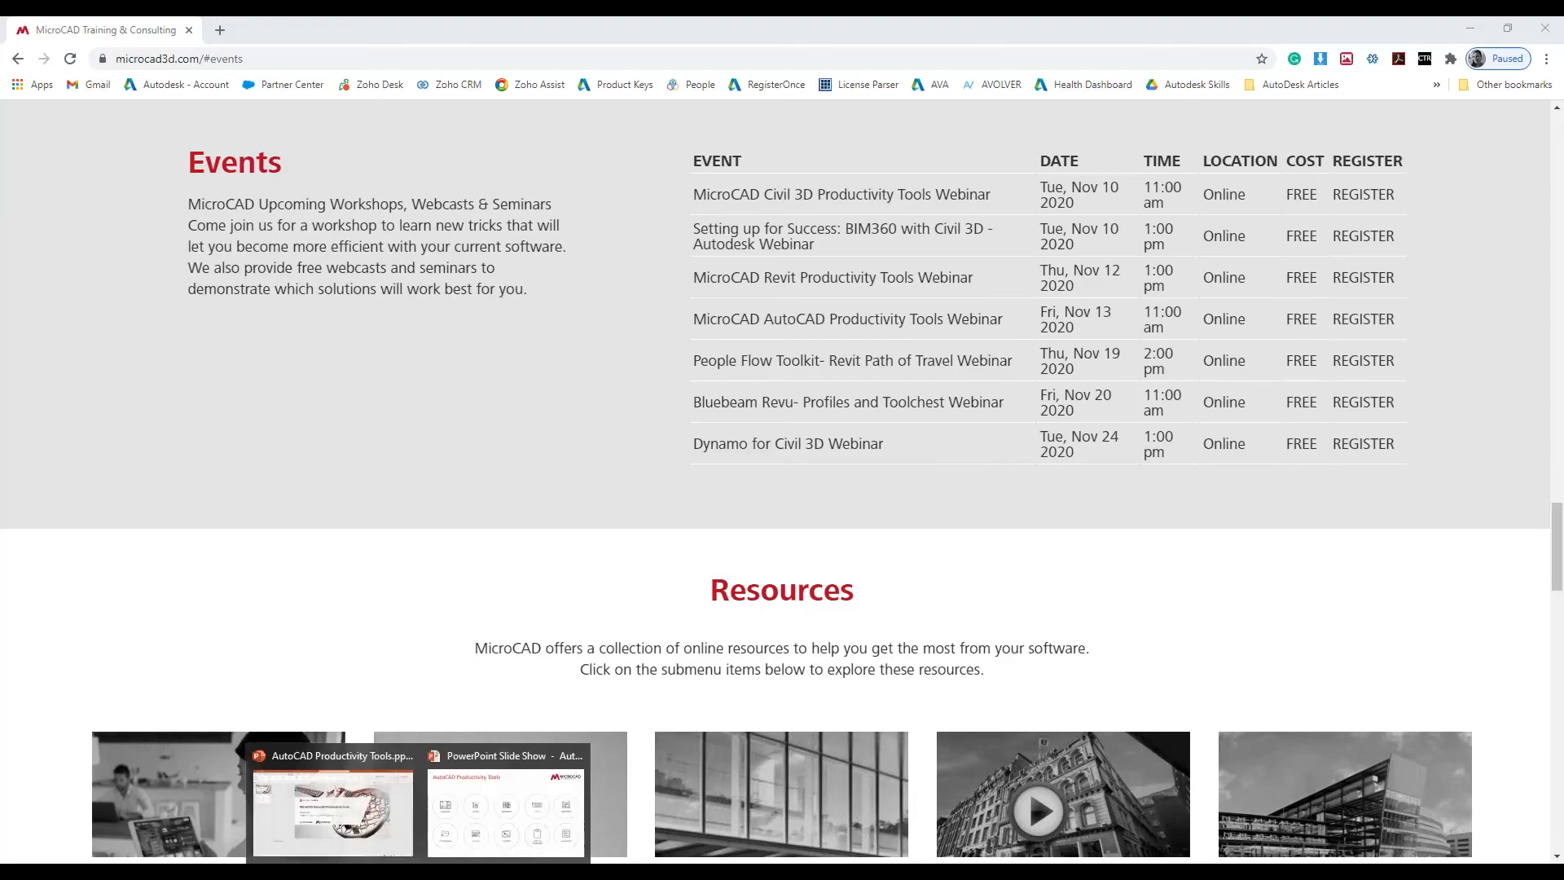
- Switch to the PowerPoint slide show of AutoCAD Productivity Tools and display its title slide
click(391, 848)
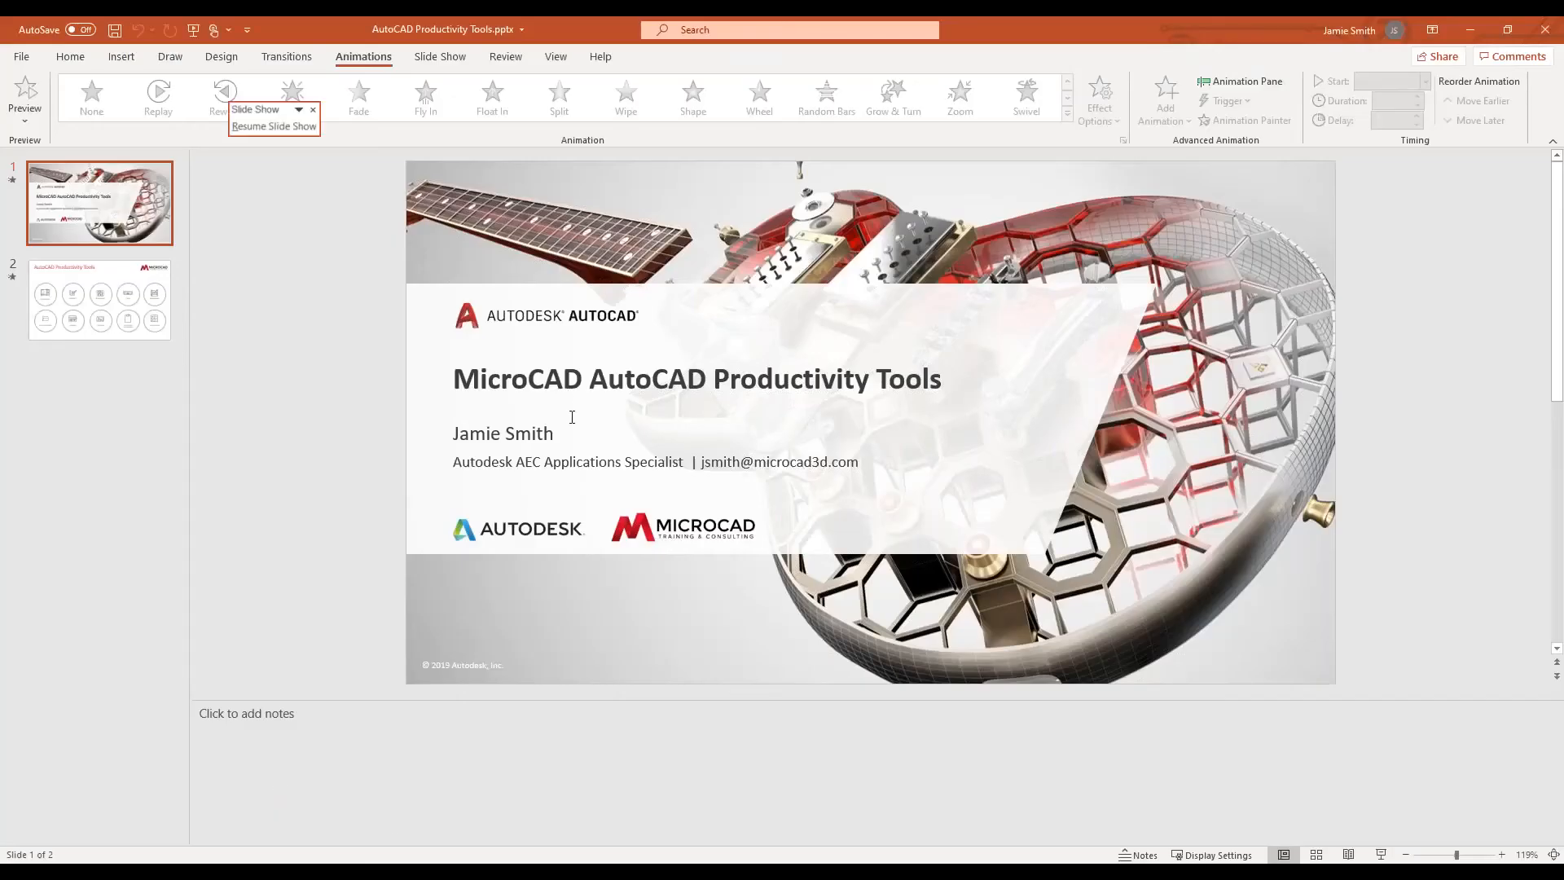
click(482, 826)
scroll(543, 401, up, 1)
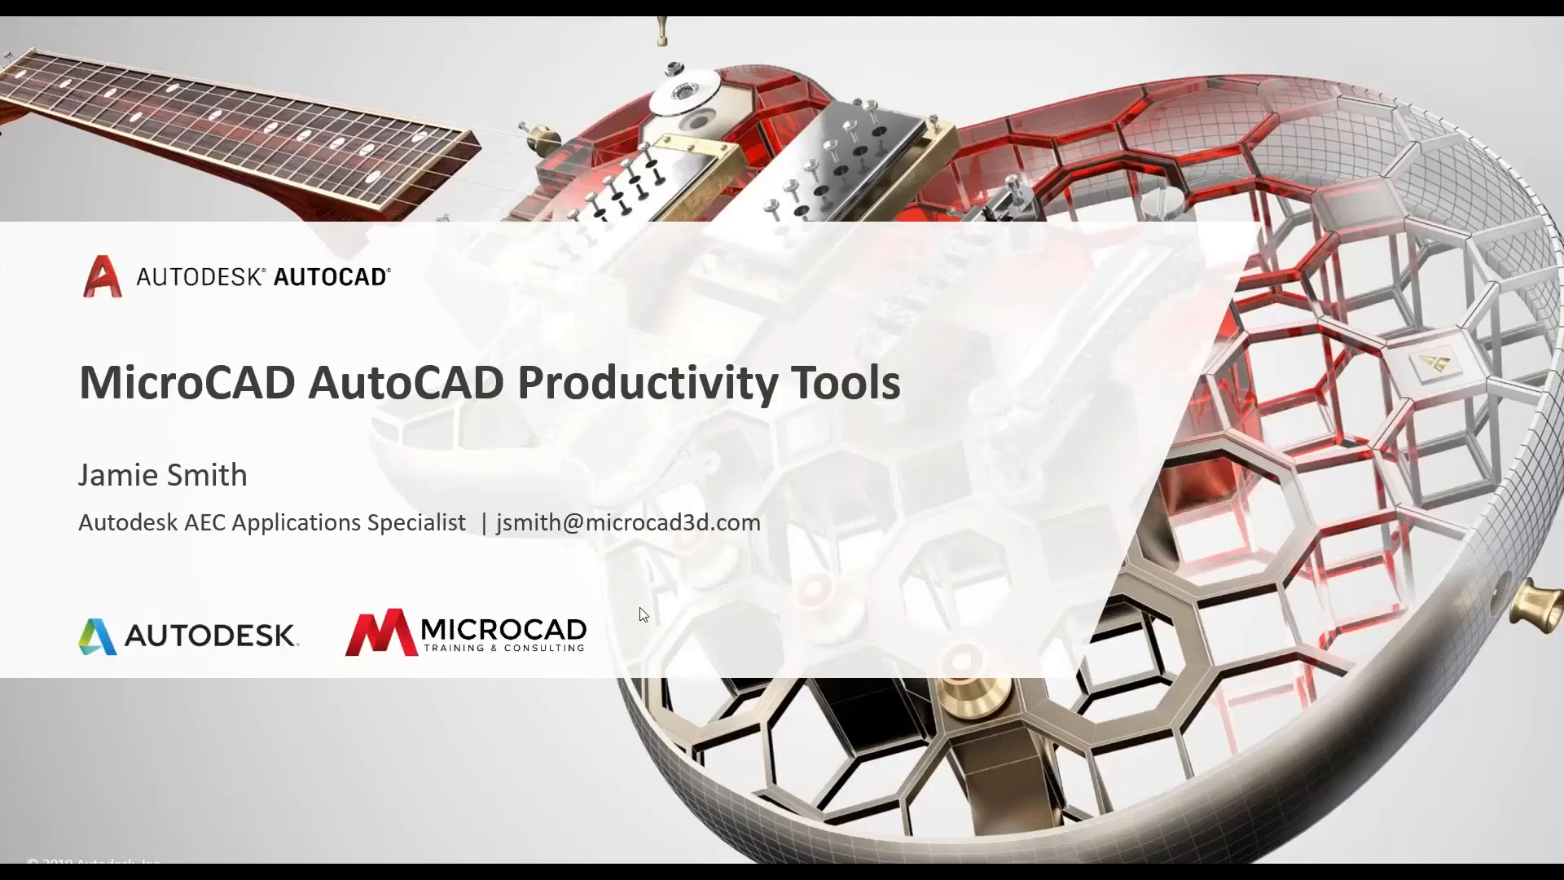